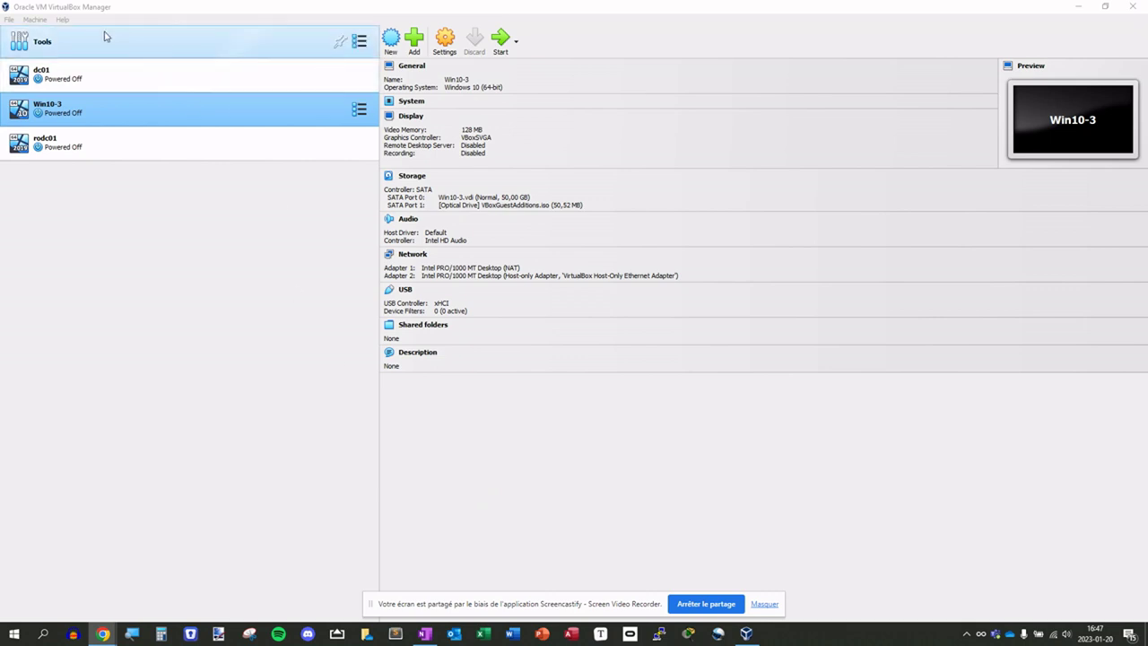
- Confirm in Help > About that VirtualBox 7.0.4 is installed, then close the dialog
{"action": "left_click", "coordinate": [61, 19]}
{"action": "left_click", "coordinate": [109, 117]}
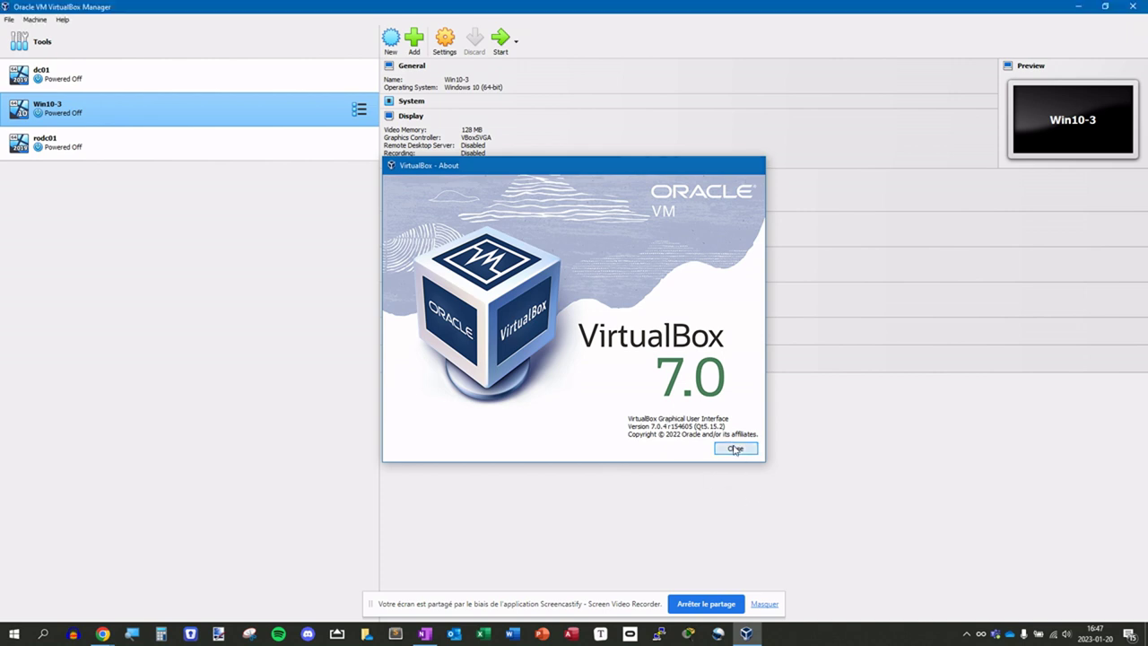
{"action": "left_click", "coordinate": [735, 450]}
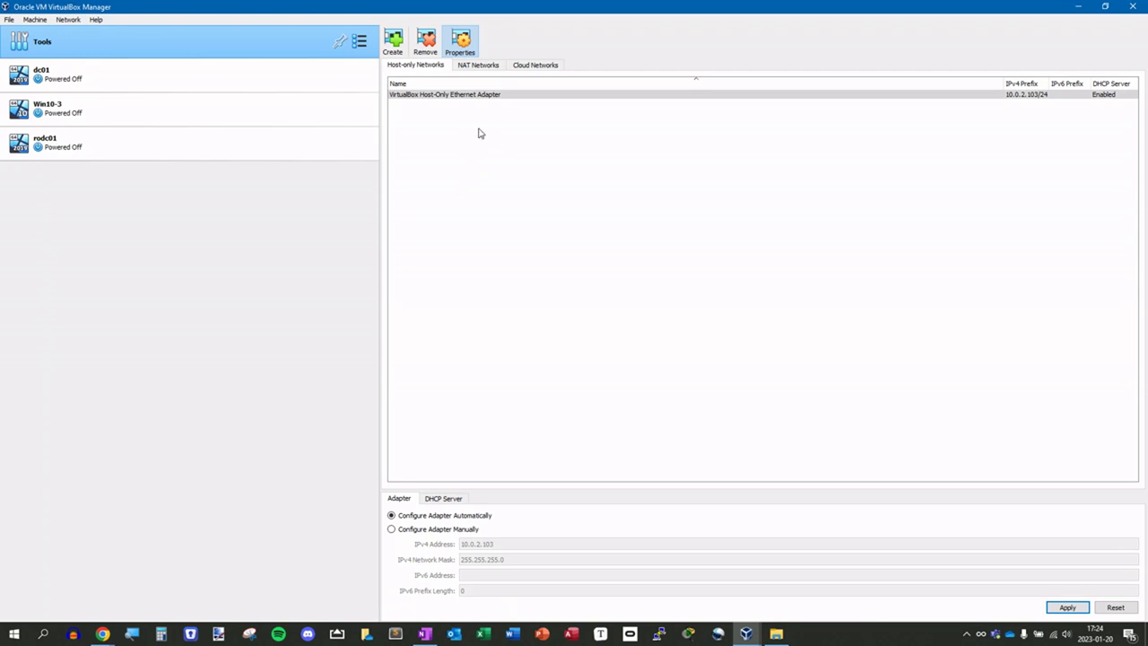
- Open the Network tool and select the VirtualBox Host-Only Ethernet Adapter network
{"action": "left_click", "coordinate": [362, 43]}
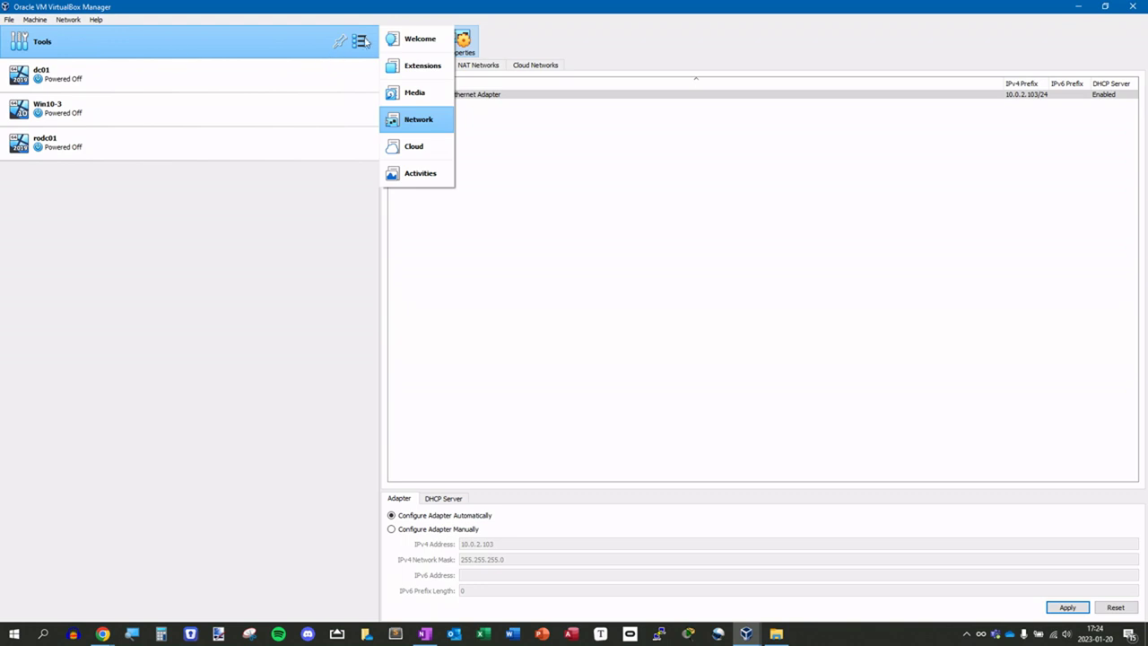
{"action": "left_click", "coordinate": [427, 121]}
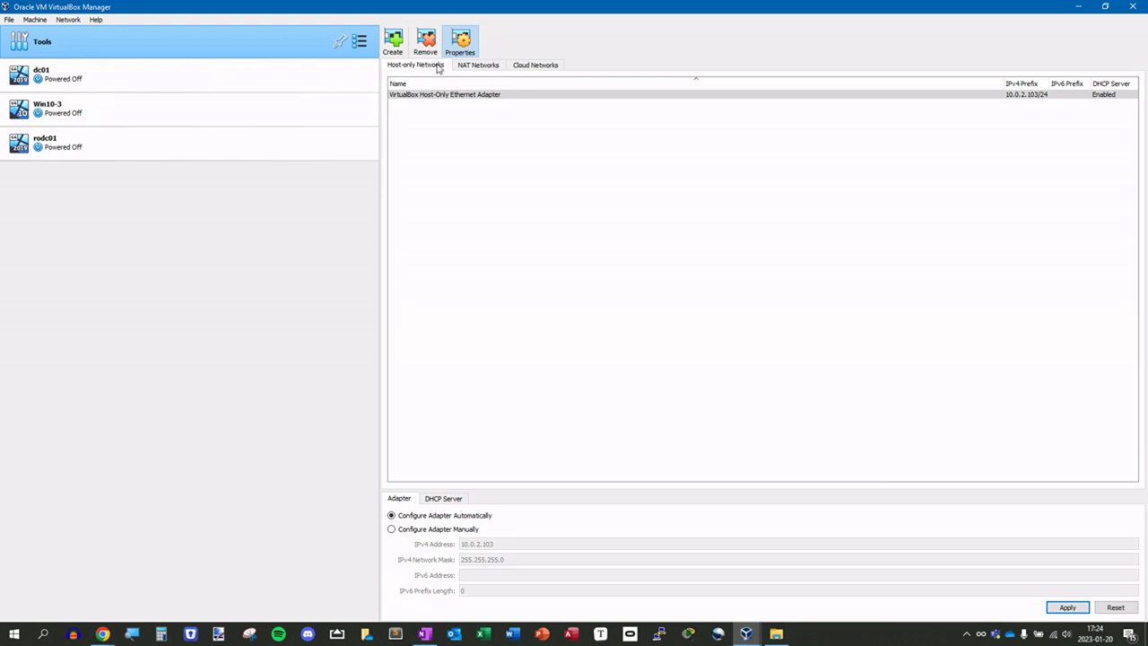
{"action": "left_click", "coordinate": [430, 96]}
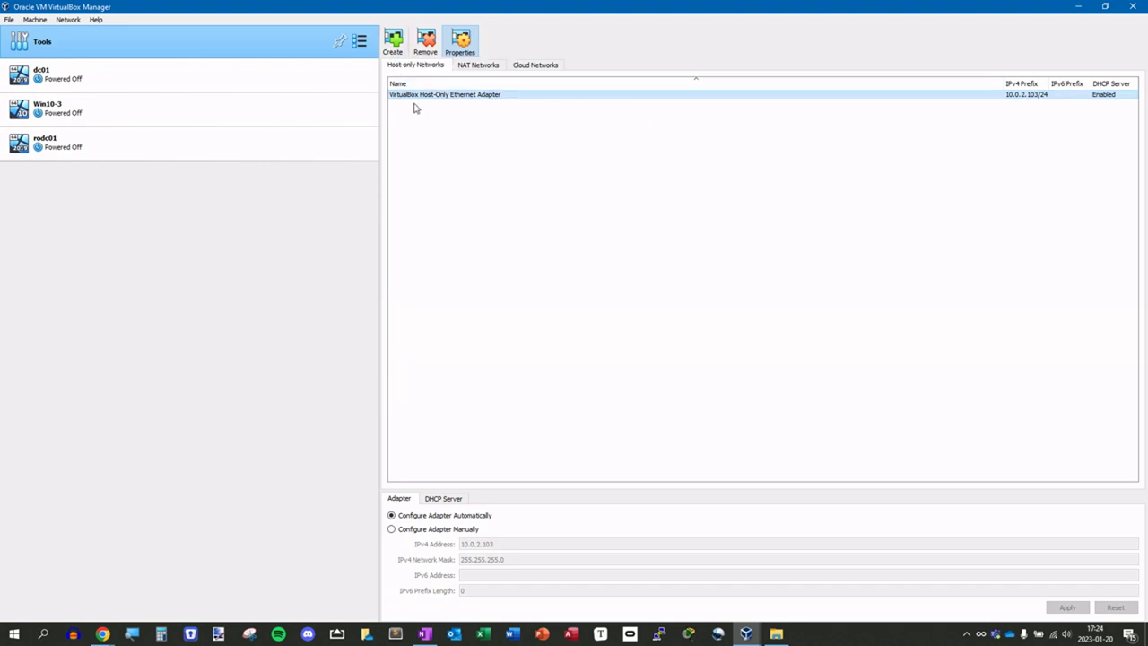
{"action": "left_click", "coordinate": [395, 46]}
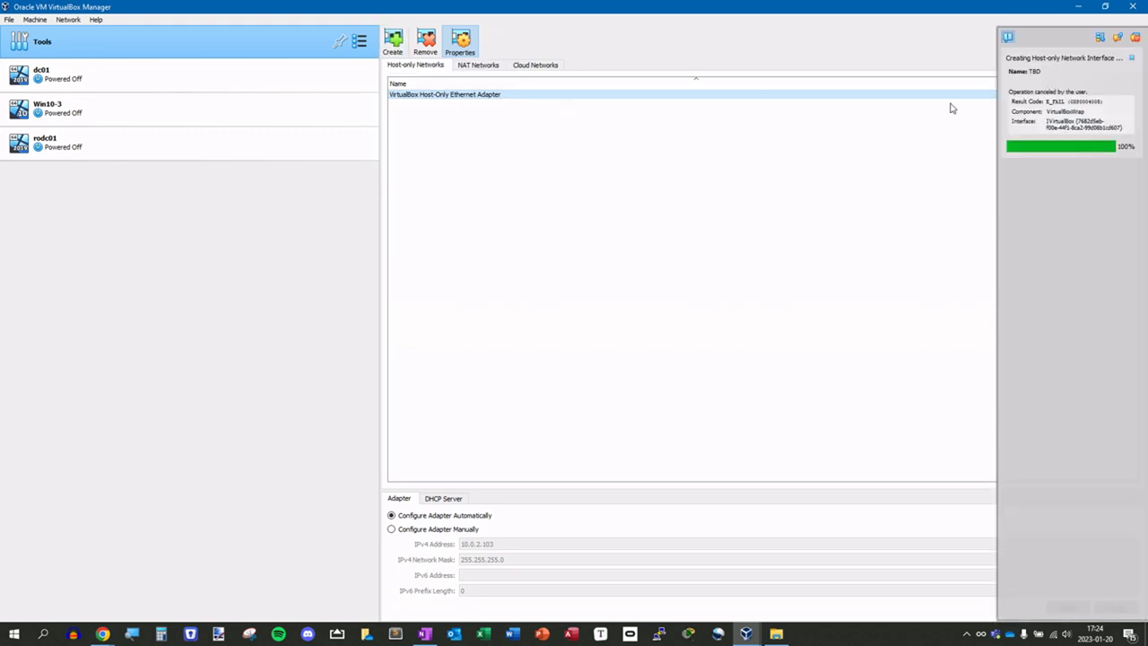
{"action": "left_click", "coordinate": [1136, 37]}
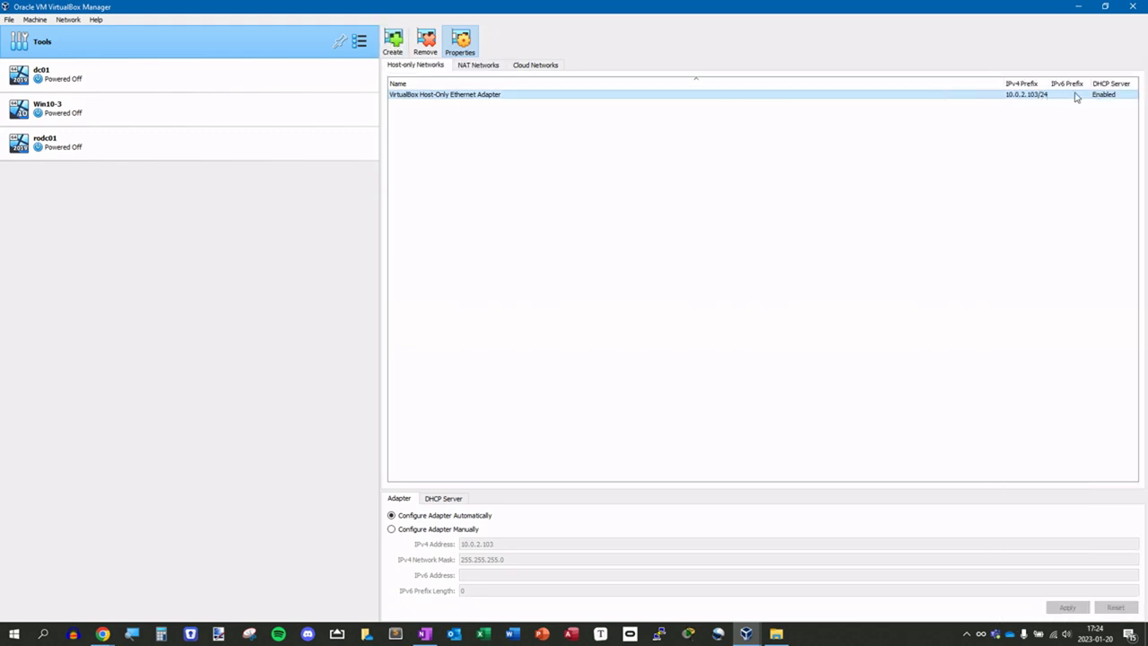
- Disable the host-only network's DHCP server and apply the change
{"action": "left_click", "coordinate": [392, 517]}
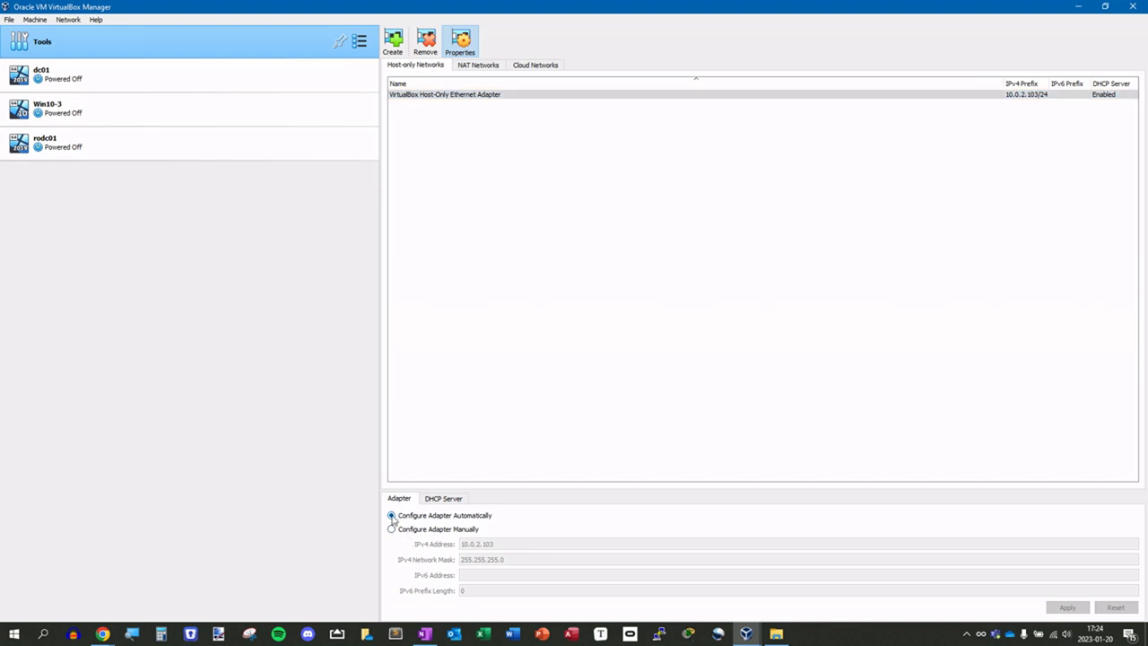
{"action": "left_click", "coordinate": [445, 499]}
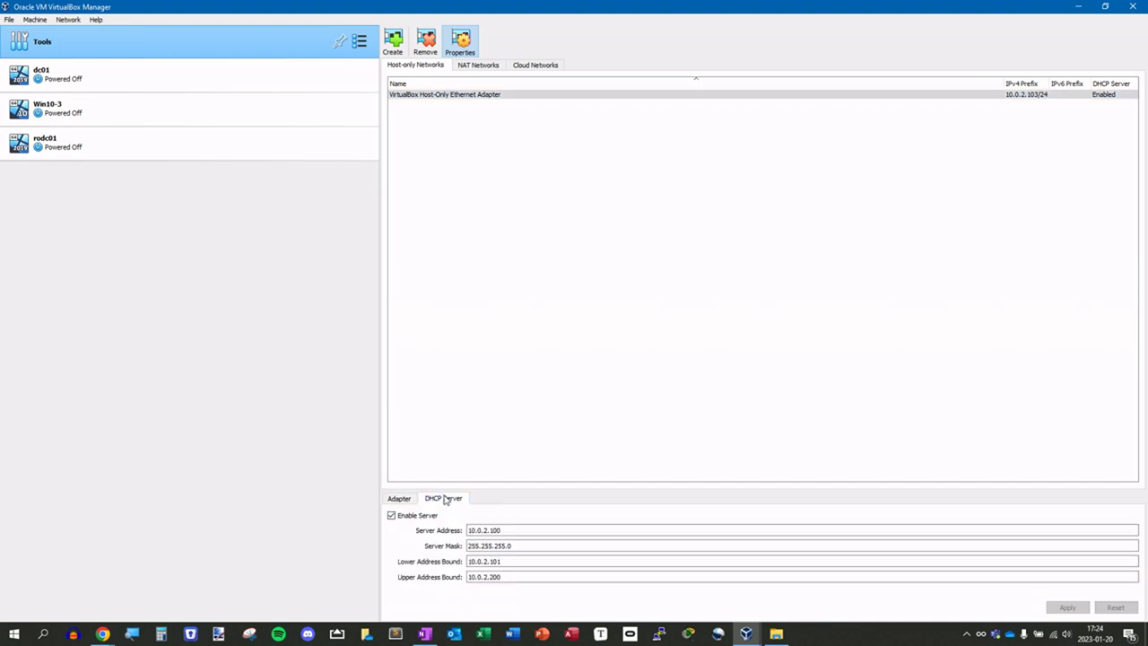
{"action": "left_click", "coordinate": [392, 516]}
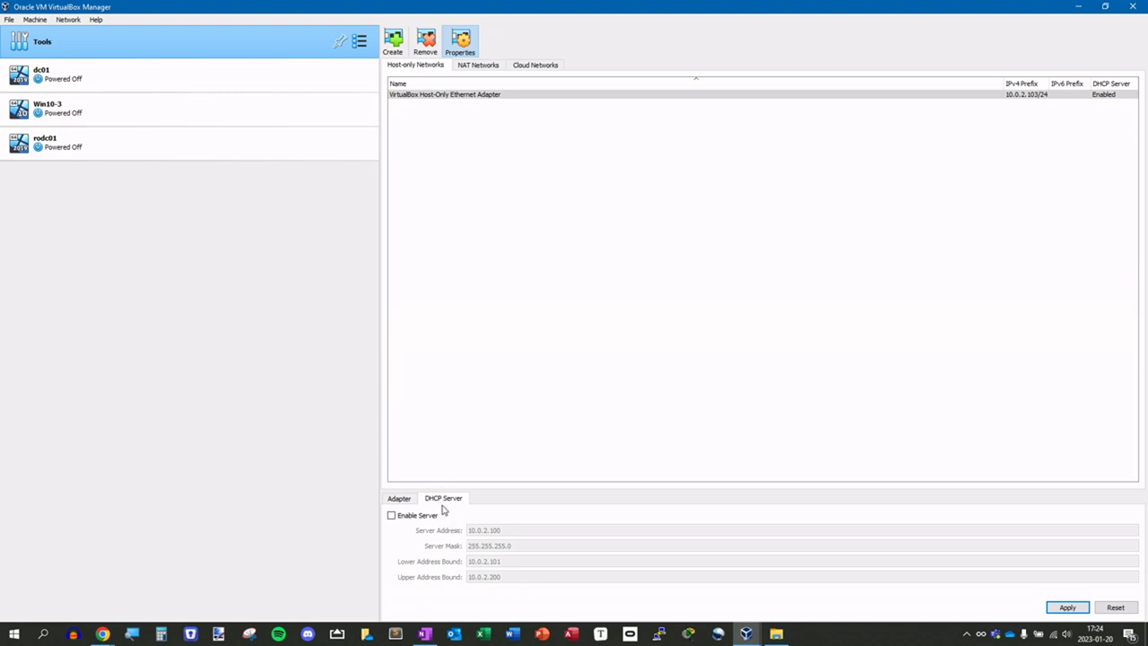
{"action": "left_click", "coordinate": [397, 499]}
{"action": "left_click", "coordinate": [433, 501]}
{"action": "left_click", "coordinate": [401, 499]}
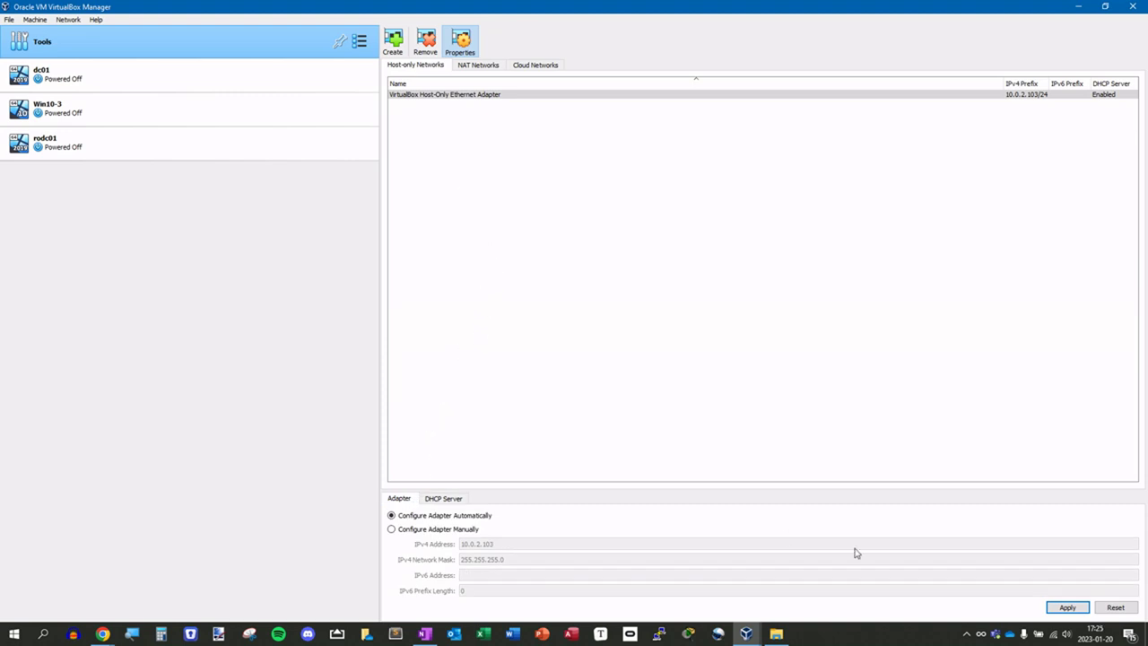
{"action": "left_click", "coordinate": [1063, 609]}
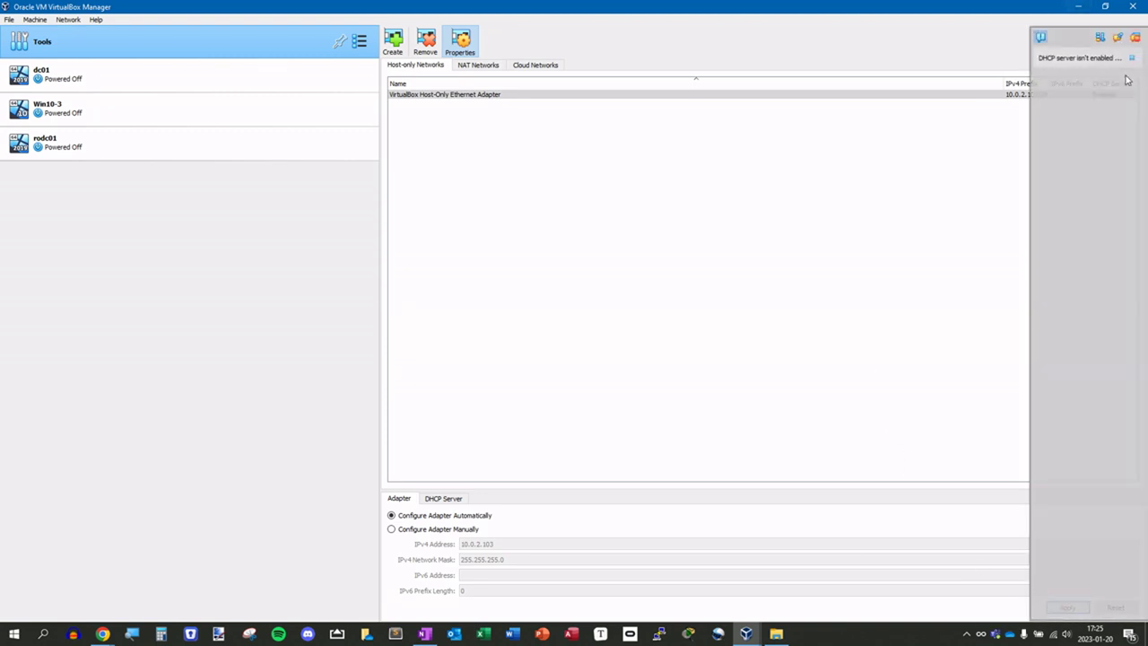
{"action": "left_click", "coordinate": [1138, 38]}
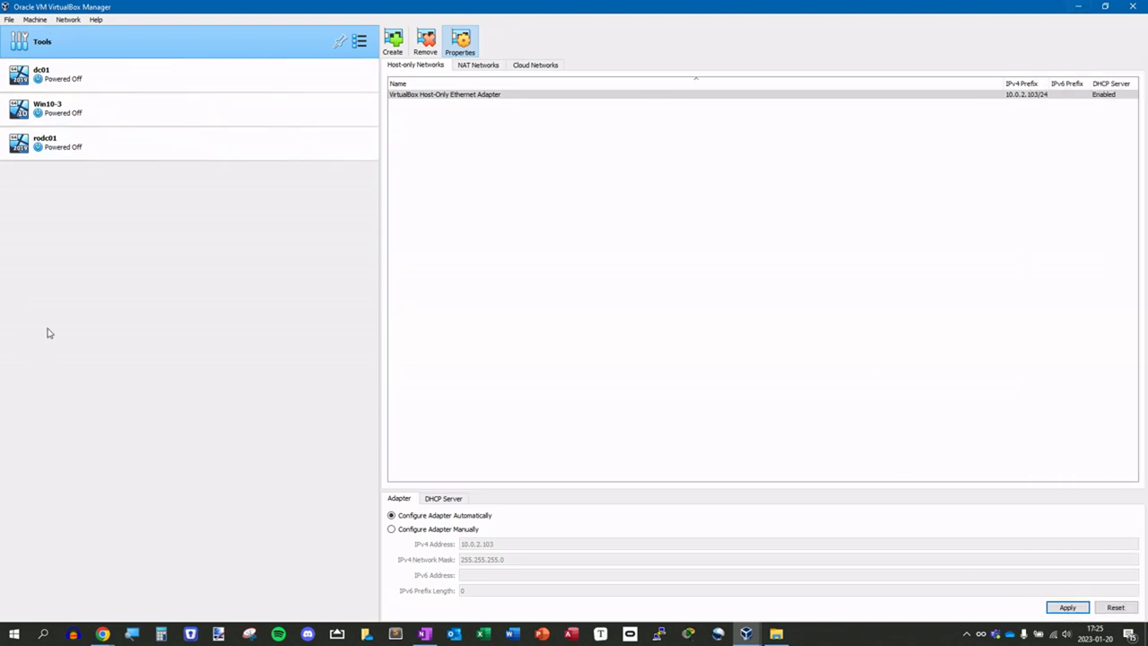
{"action": "left_click", "coordinate": [47, 74]}
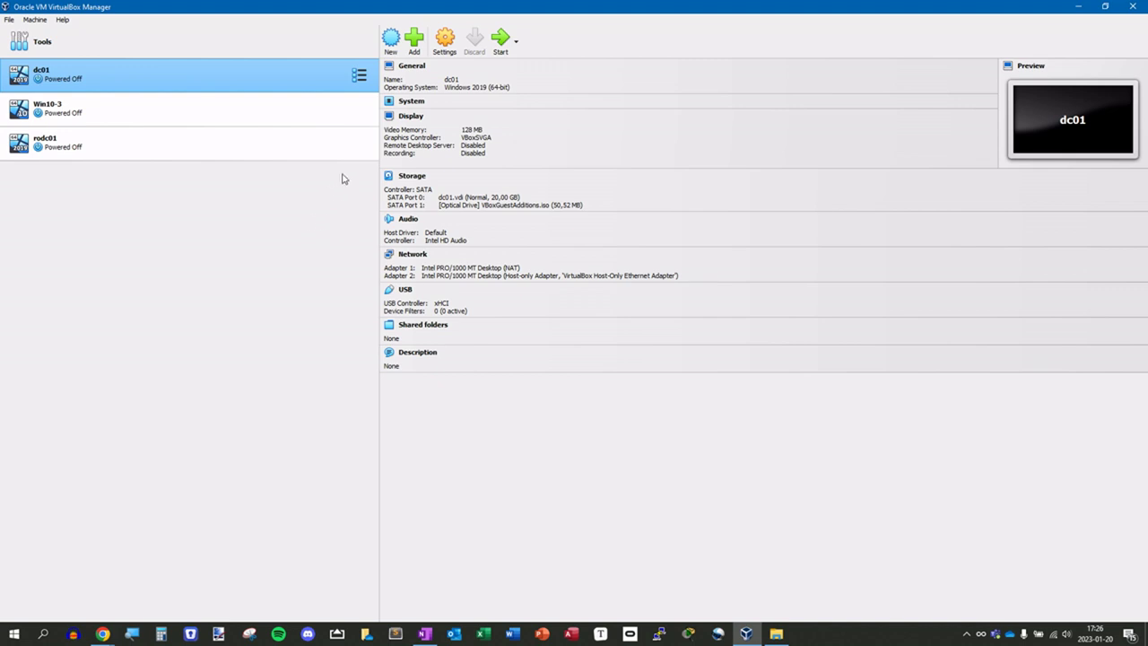
- Launch the Create Virtual Machine dialog for a new VM
{"action": "left_click", "coordinate": [391, 39]}
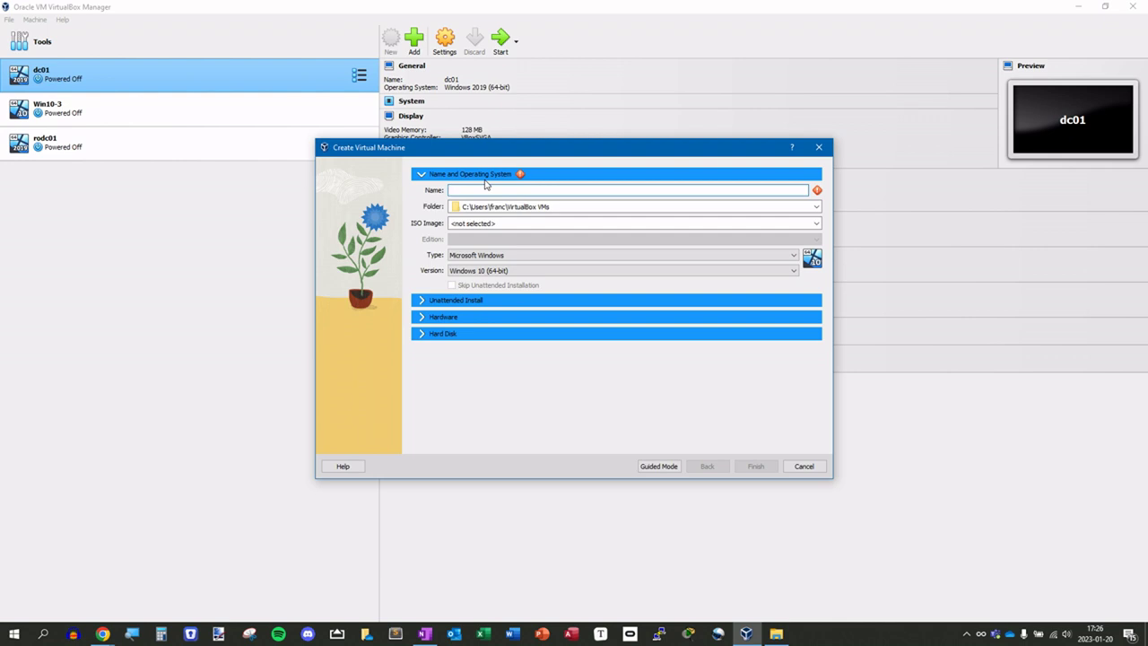
- Name the new VM dc1b and select the Windows Server 2019 evaluation ISO
{"action": "type", "text": "dc1"}
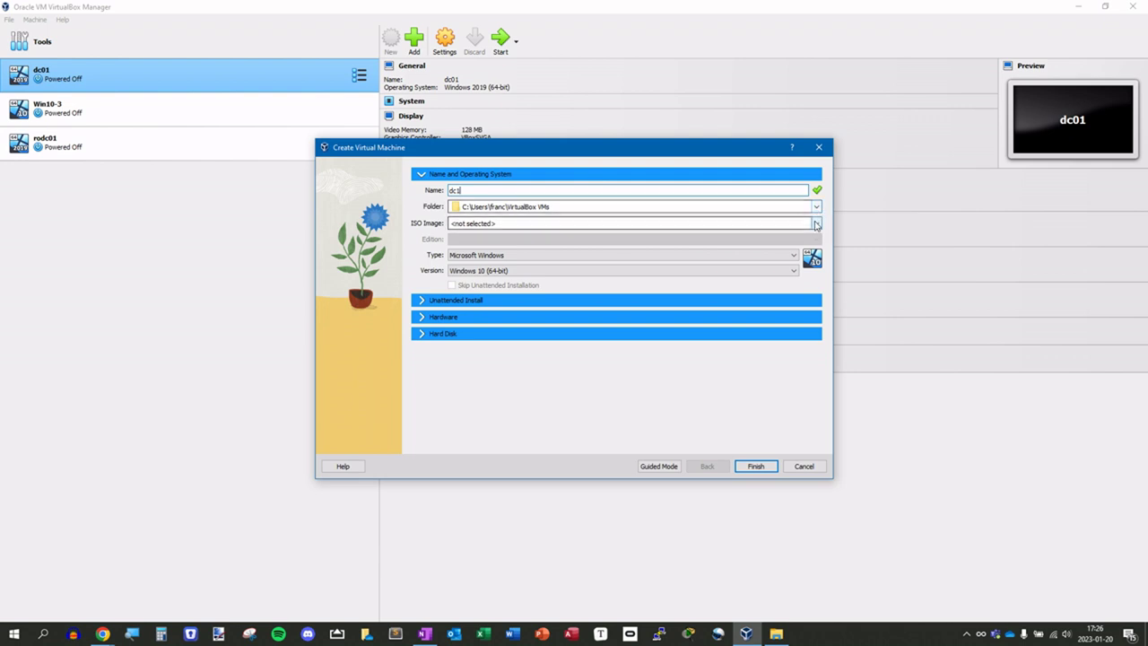
{"action": "left_click", "coordinate": [817, 224]}
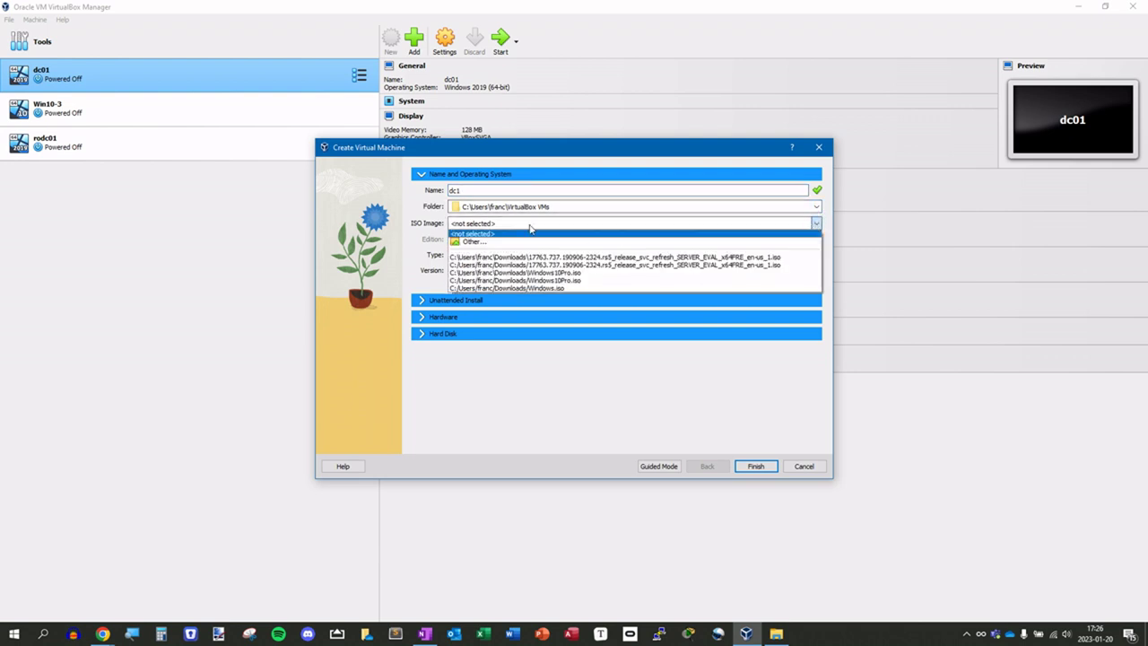
{"action": "left_click", "coordinate": [489, 241]}
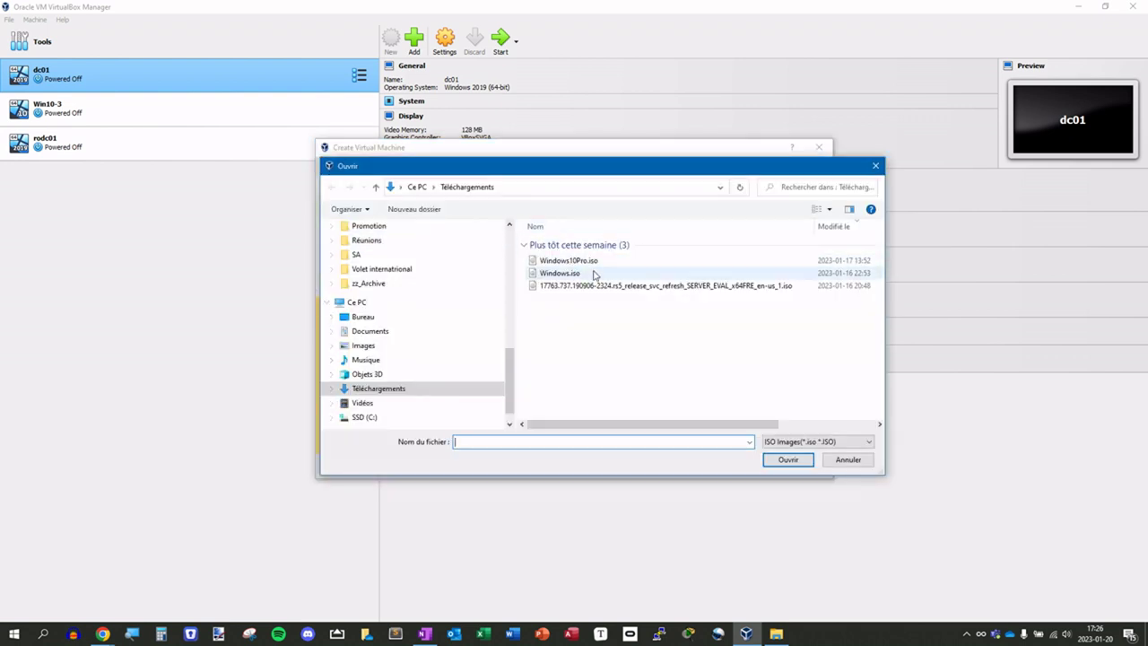
{"action": "left_click", "coordinate": [845, 462]}
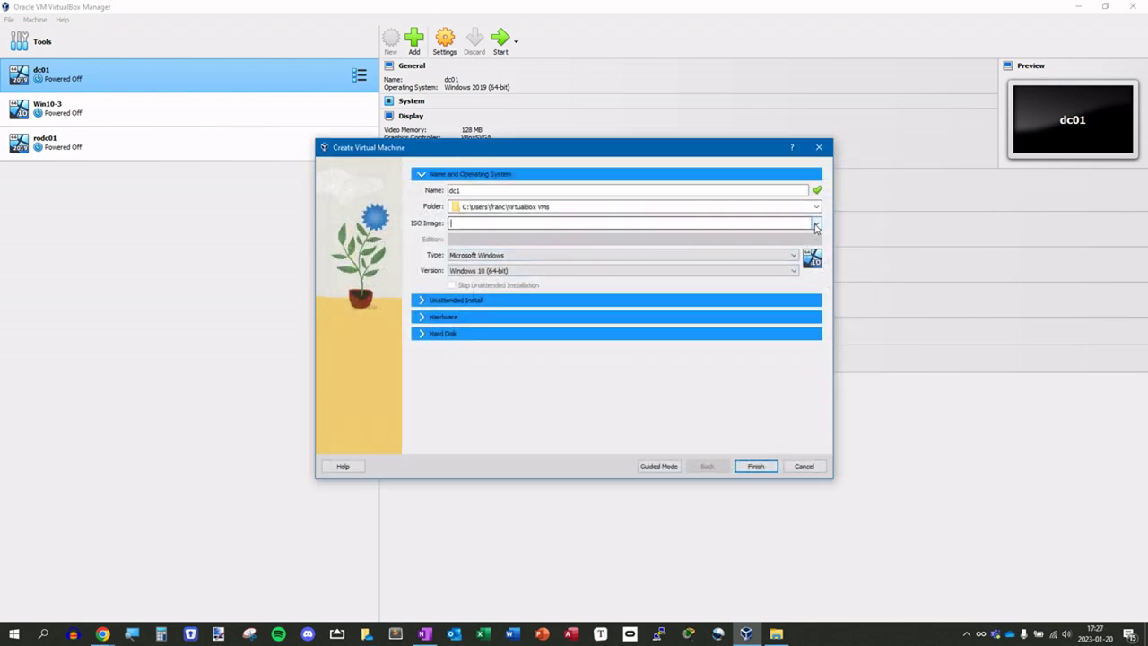
{"action": "left_click", "coordinate": [816, 223]}
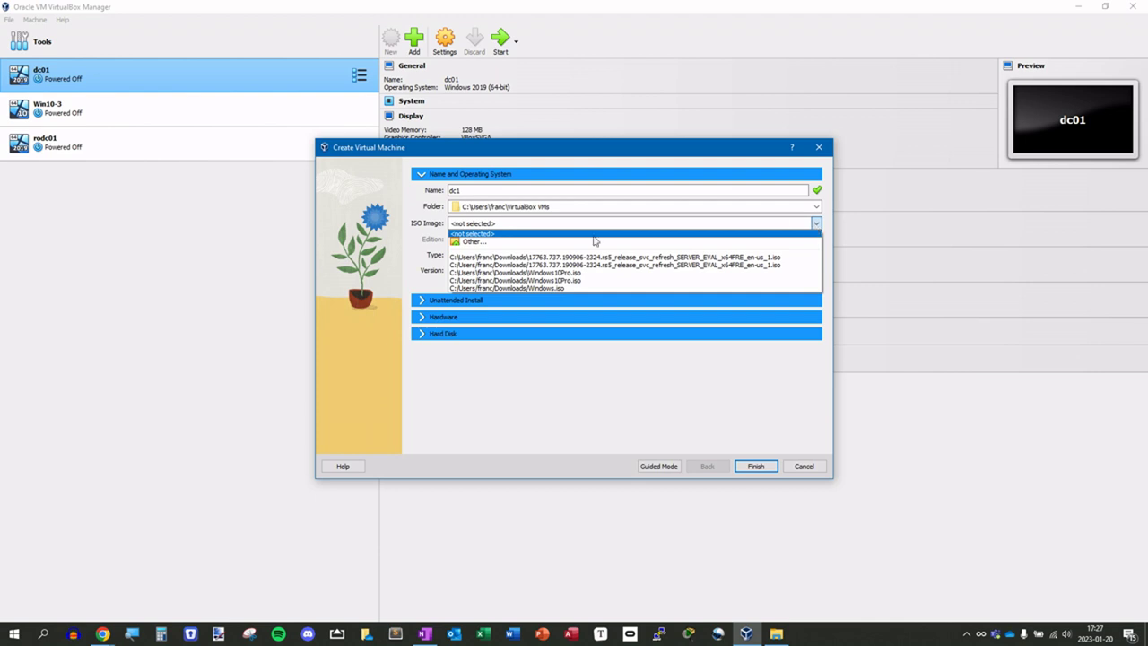
{"action": "left_click", "coordinate": [473, 242]}
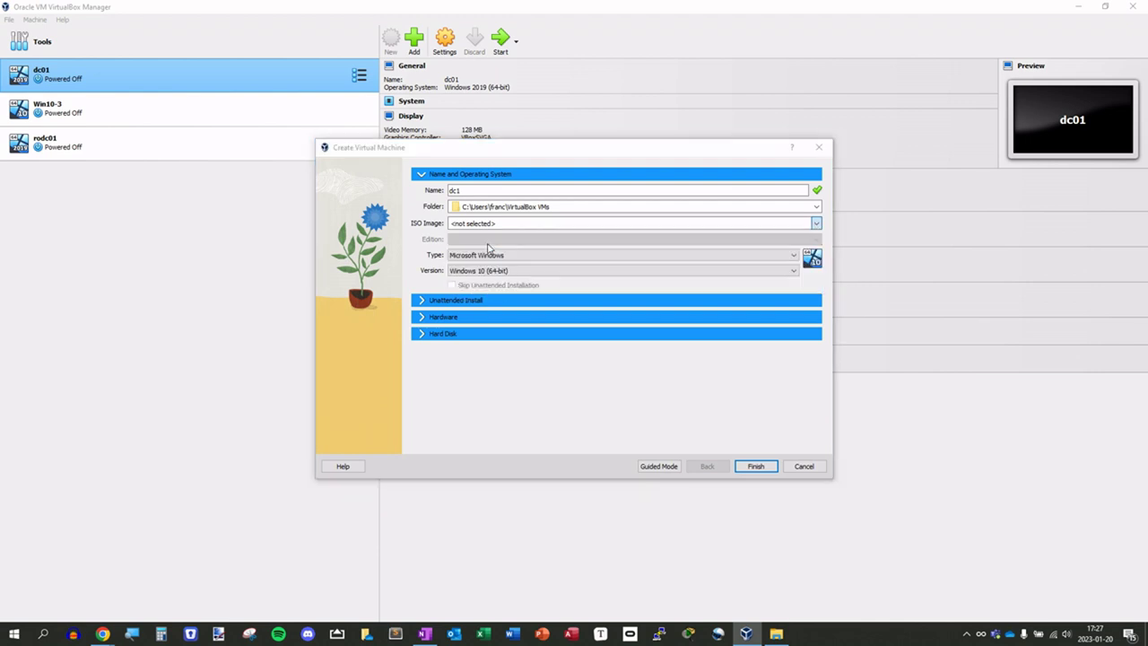
{"action": "double_click", "coordinate": [560, 288]}
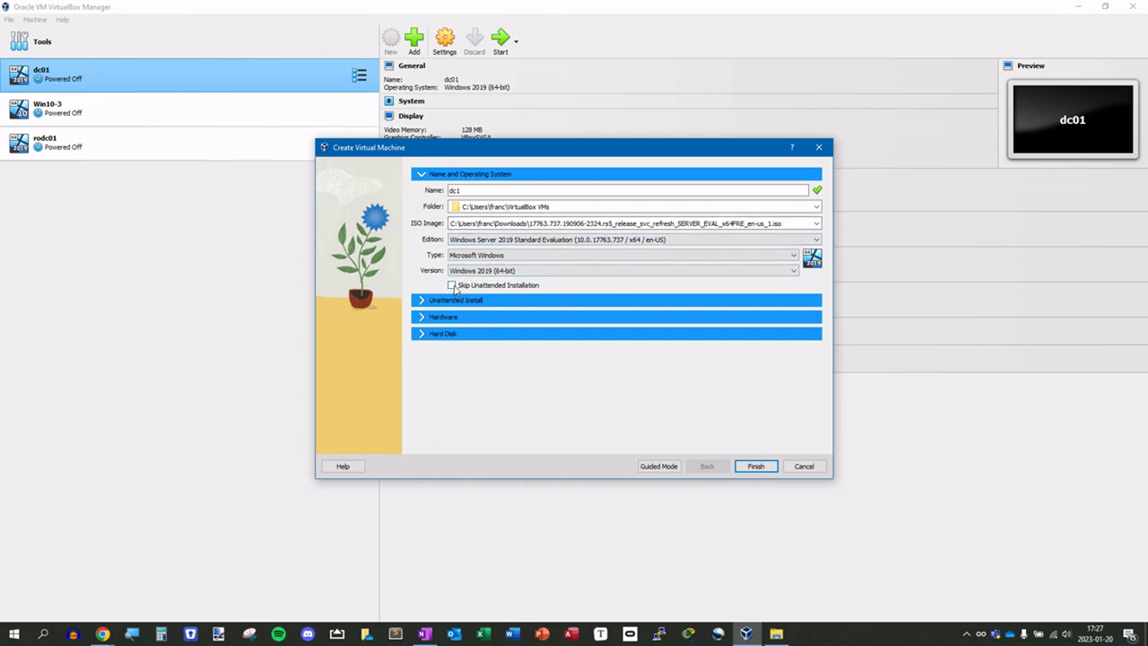
- Skip unattended installation, clear the folder-exists error, and finish creating dc1b
{"action": "left_click", "coordinate": [452, 286]}
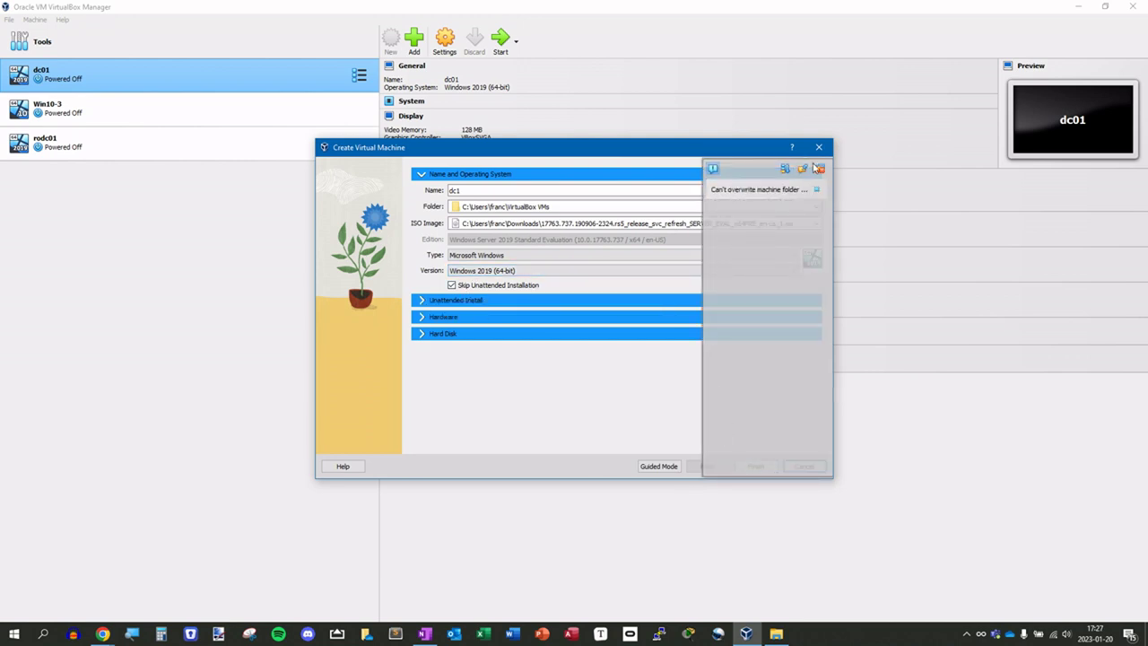
{"action": "left_click", "coordinate": [821, 171]}
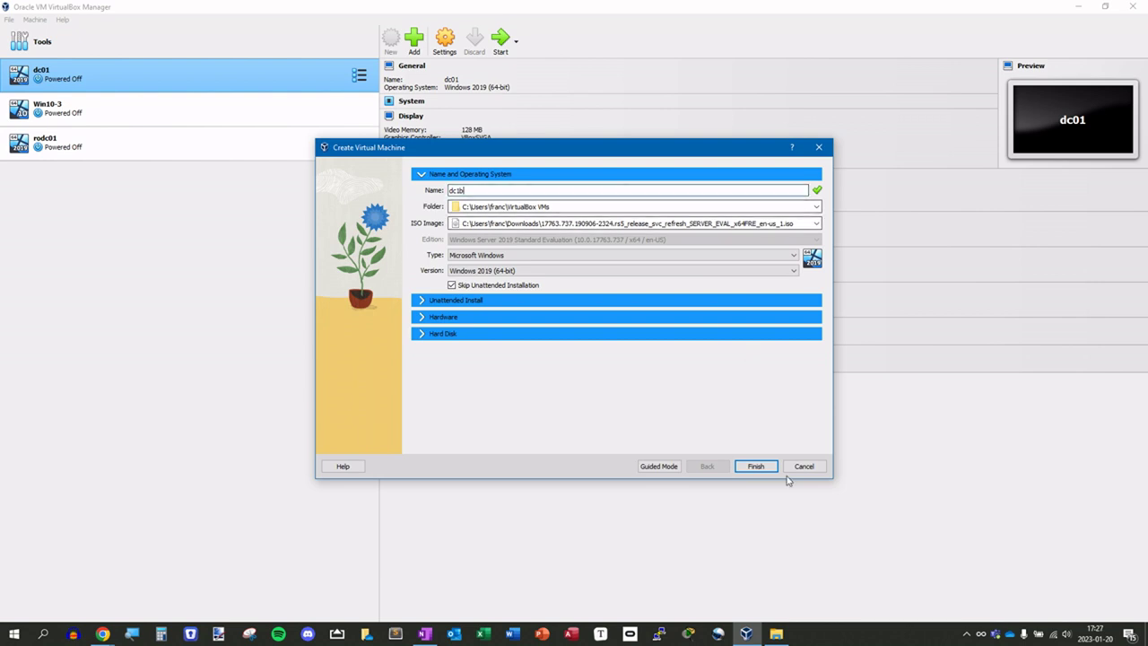
{"action": "left_click", "coordinate": [760, 466]}
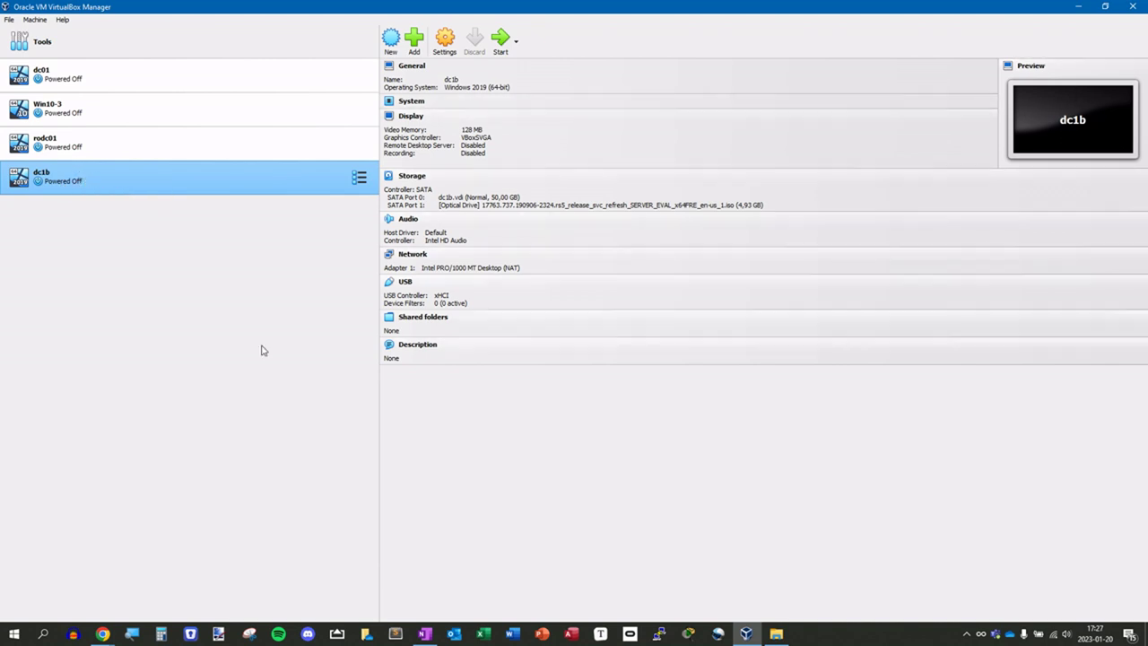
{"action": "right_click", "coordinate": [150, 185]}
- In dc1b's settings, drop floppy from the boot order, set TPM v2.0, then review Display and Storage
{"action": "left_click", "coordinate": [180, 192]}
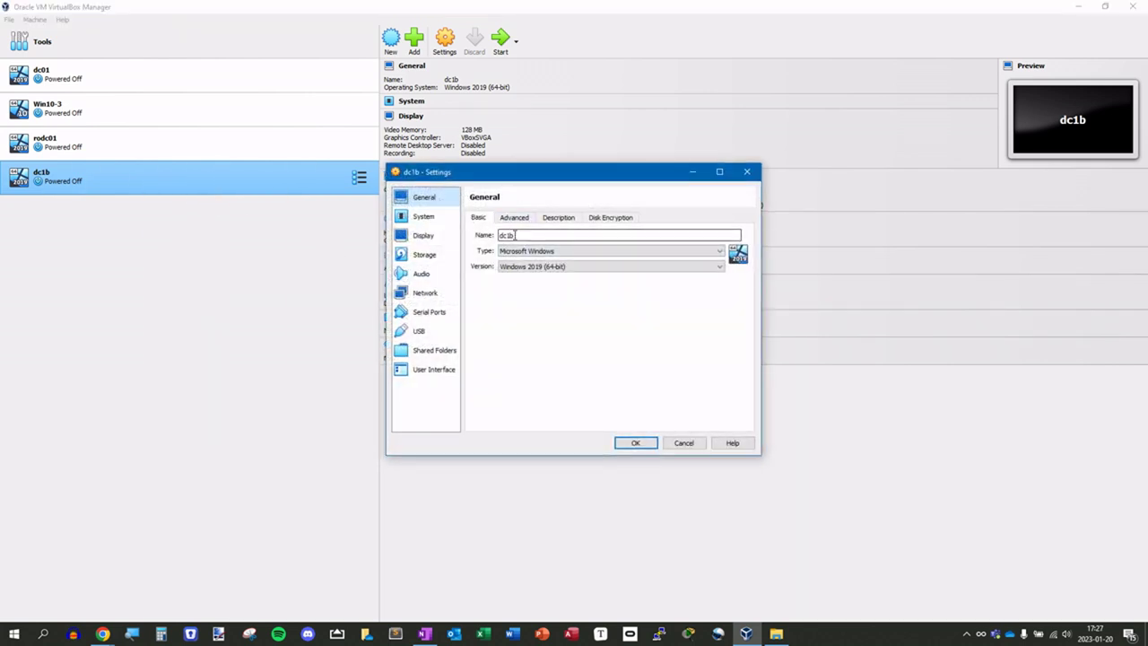
{"action": "left_click", "coordinate": [422, 219]}
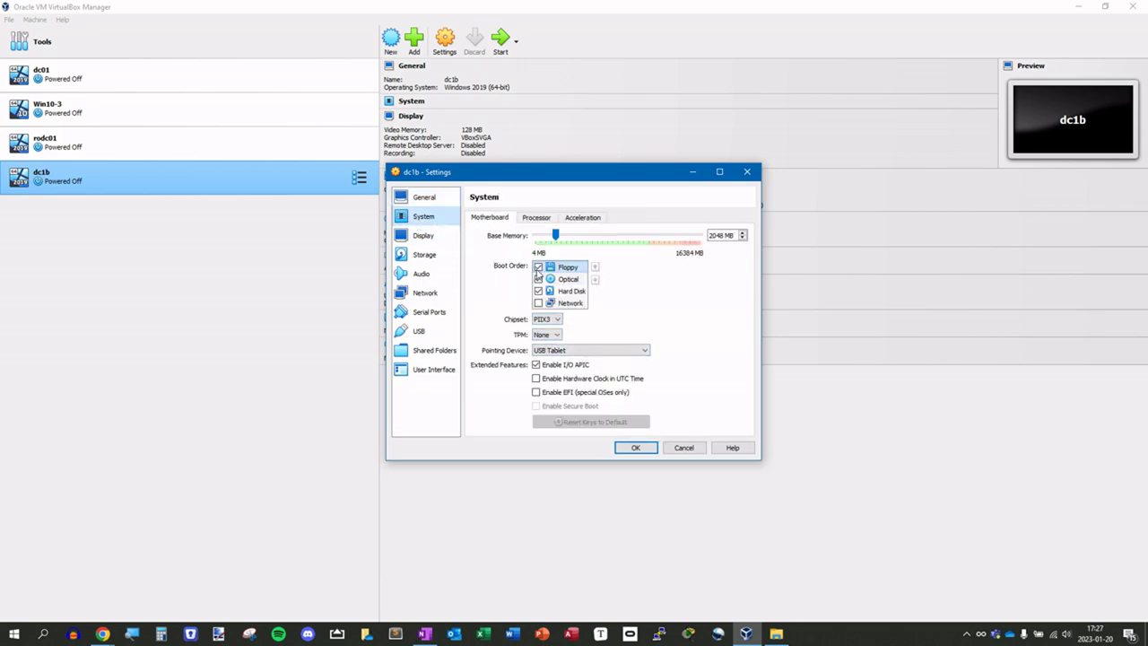
{"action": "left_click", "coordinate": [538, 267]}
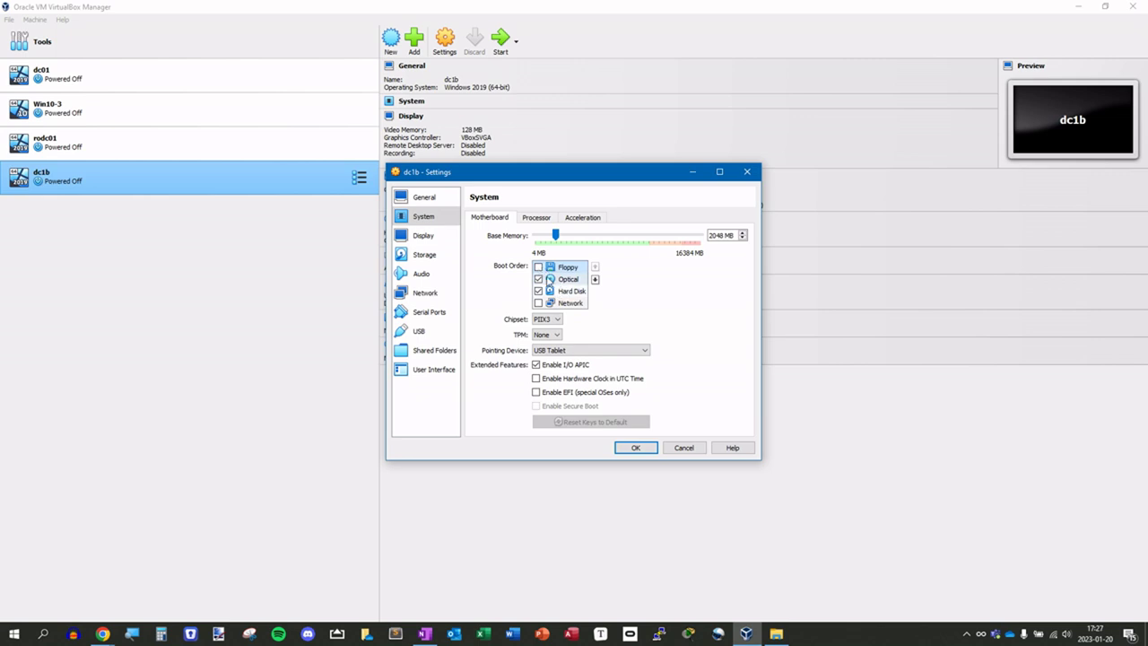
{"action": "left_click", "coordinate": [547, 335]}
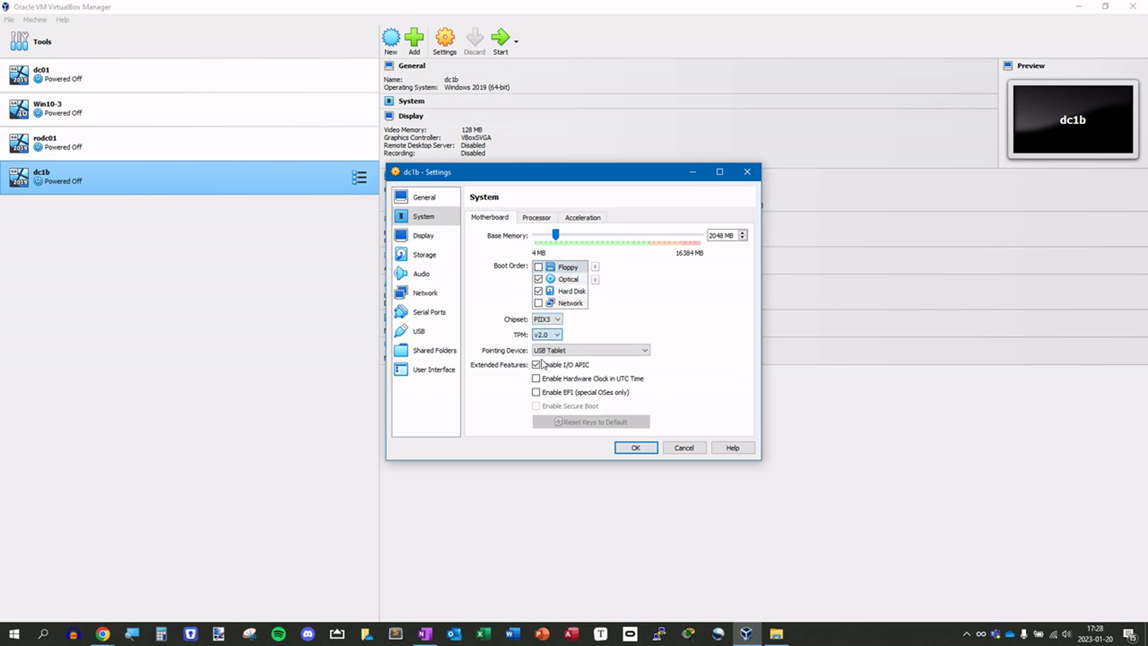
{"action": "left_click", "coordinate": [548, 368]}
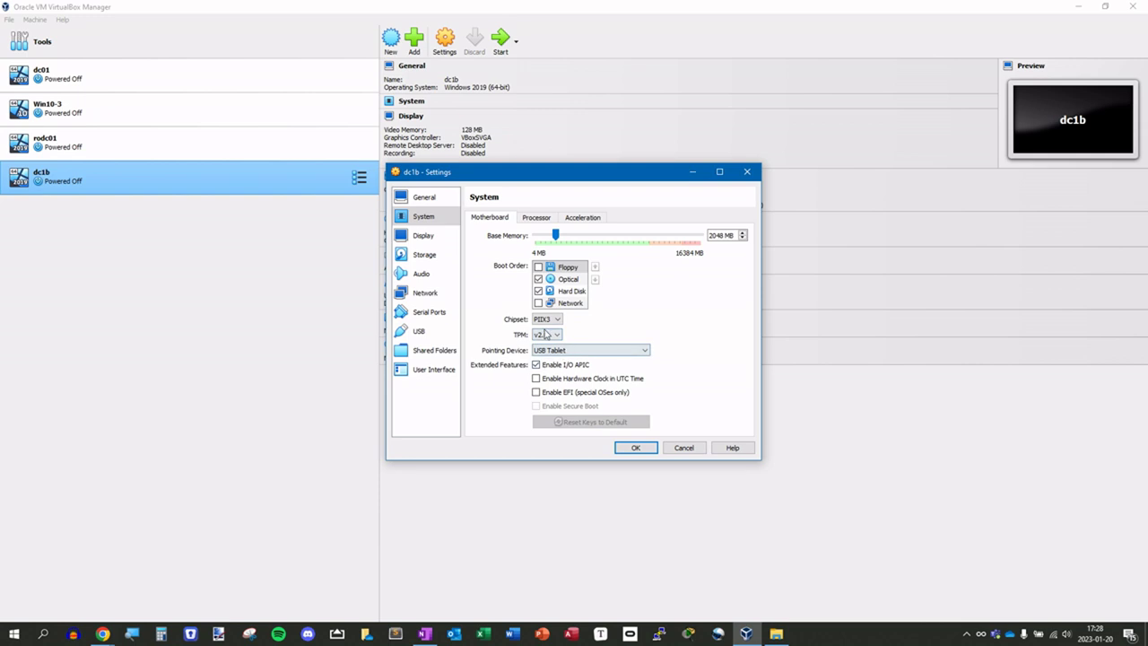
{"action": "left_click", "coordinate": [712, 235]}
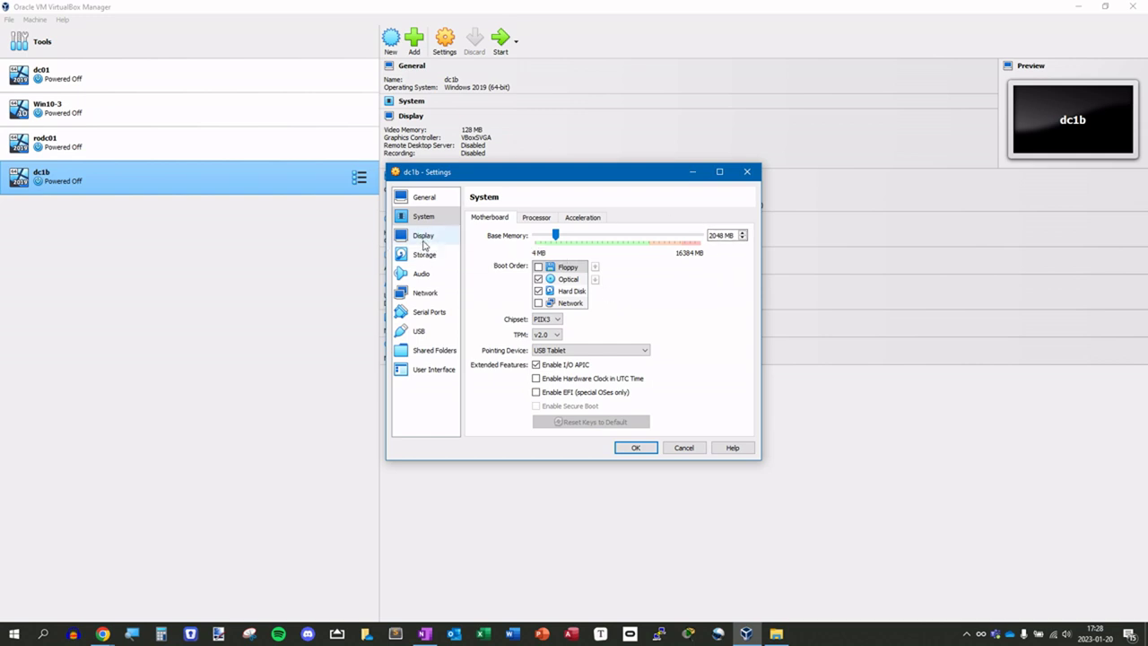
{"action": "left_click", "coordinate": [423, 237]}
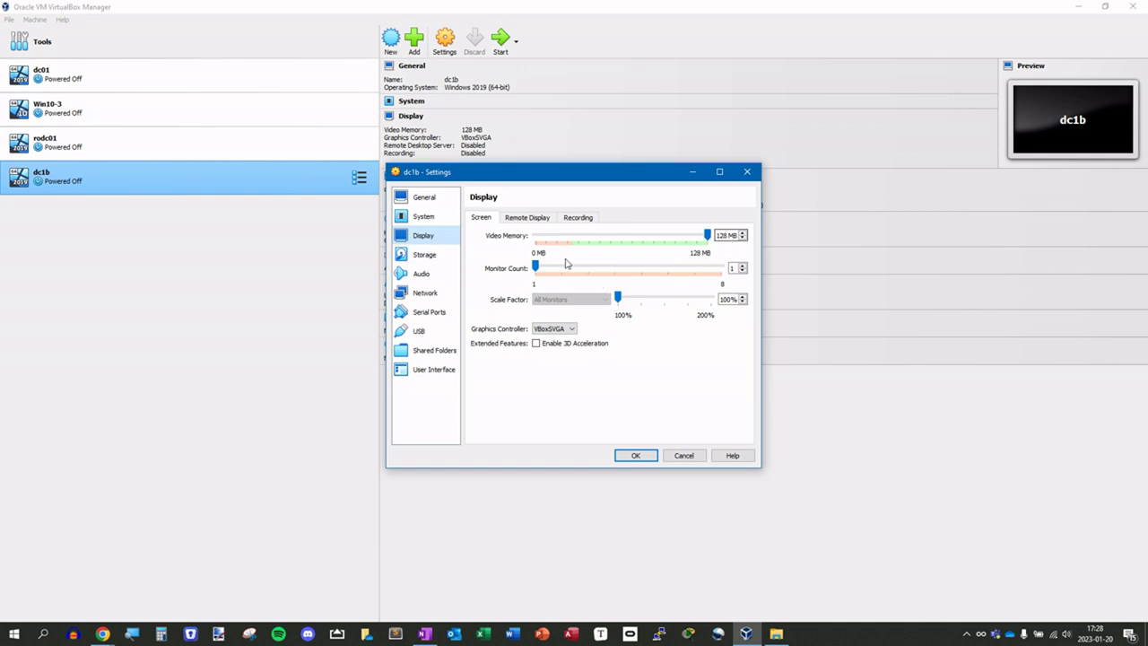
{"action": "left_click", "coordinate": [424, 254]}
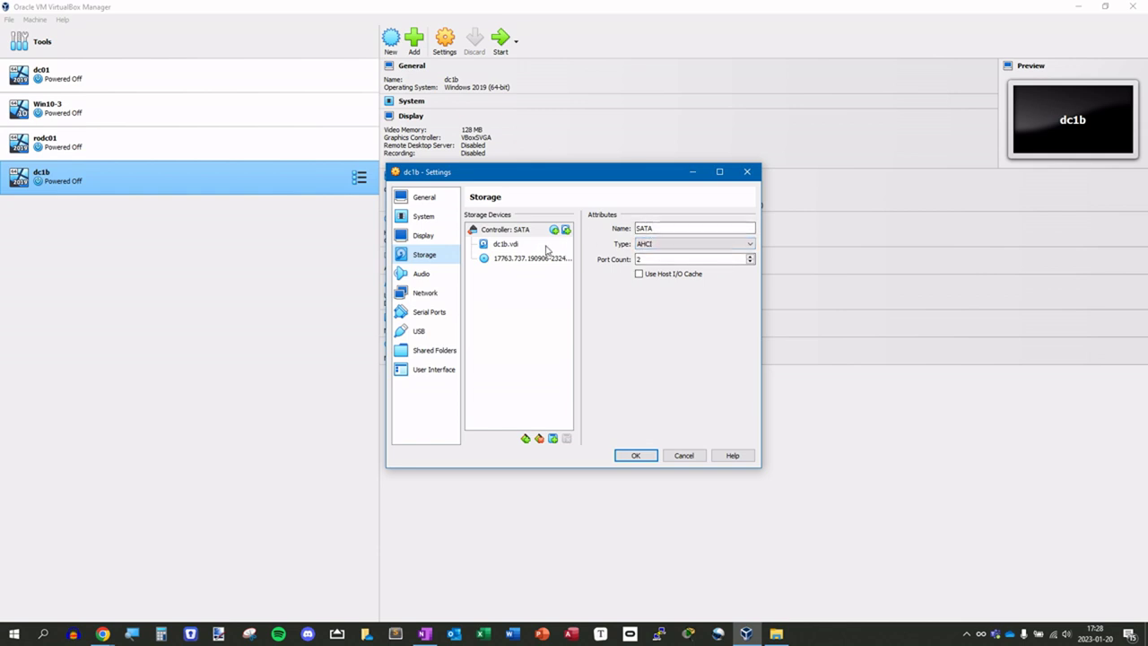
- Attach the Windows Server 2019 evaluation ISO (17763) to dc1b's optical drive
{"action": "left_click", "coordinate": [518, 260]}
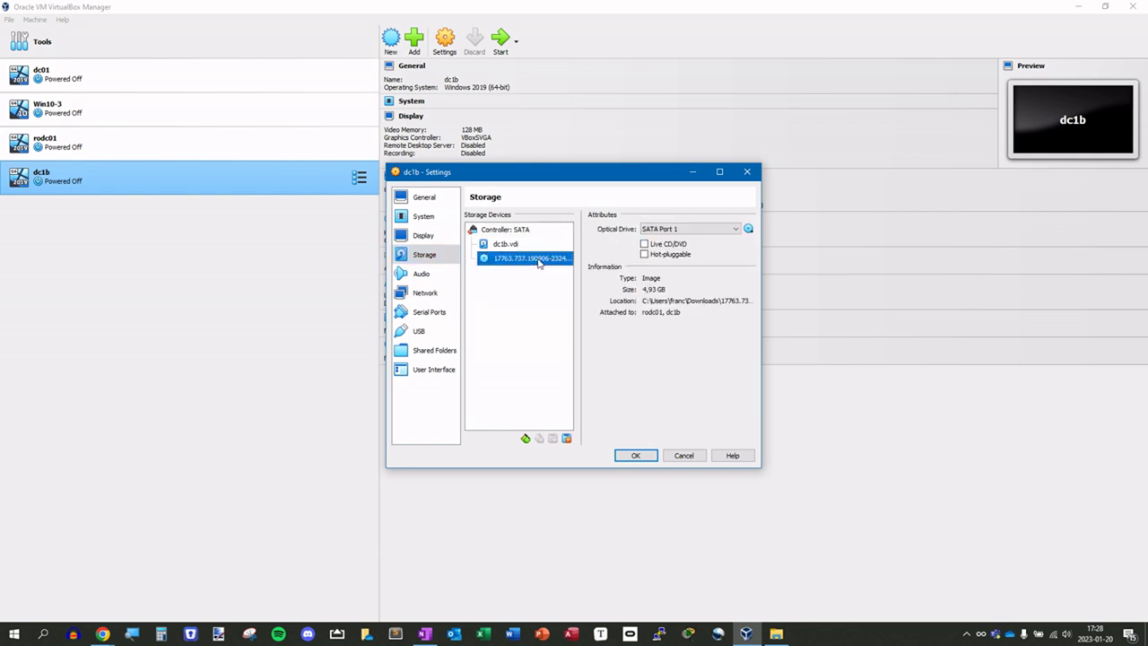
{"action": "left_click", "coordinate": [748, 229]}
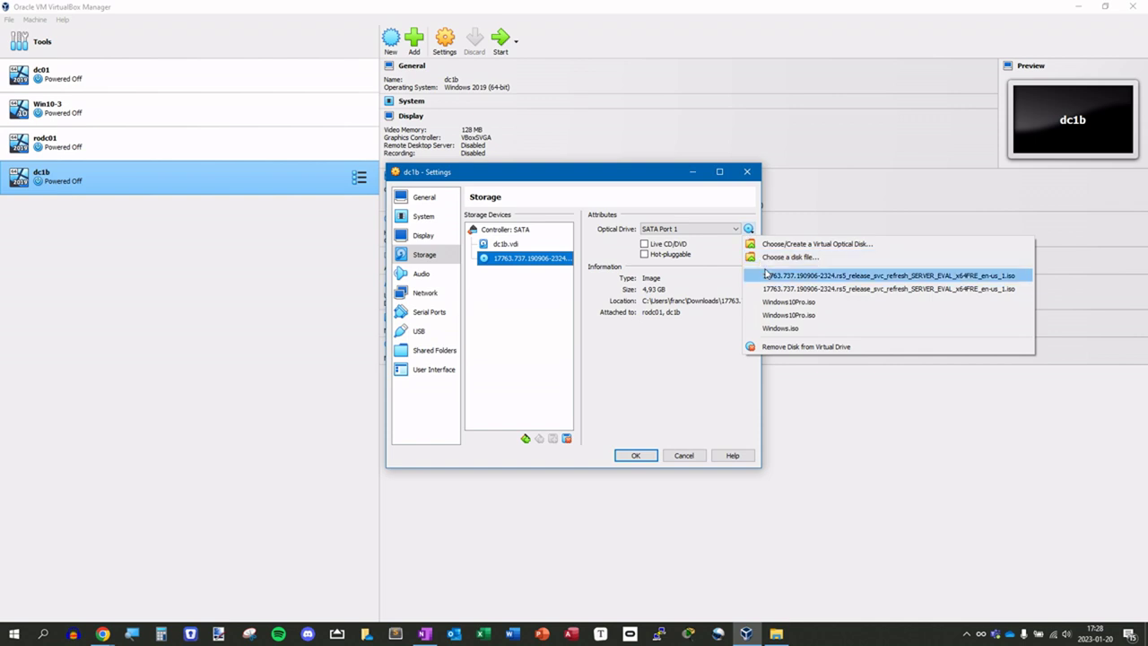
{"action": "left_click", "coordinate": [767, 258]}
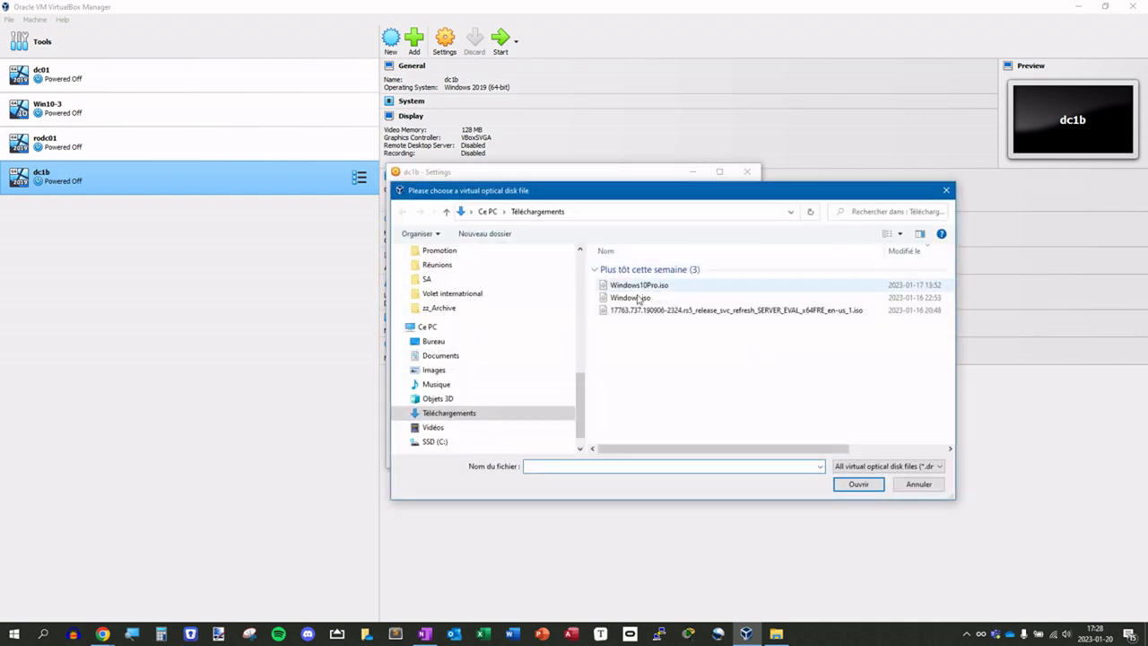
{"action": "left_click", "coordinate": [664, 311]}
{"action": "left_click", "coordinate": [843, 487]}
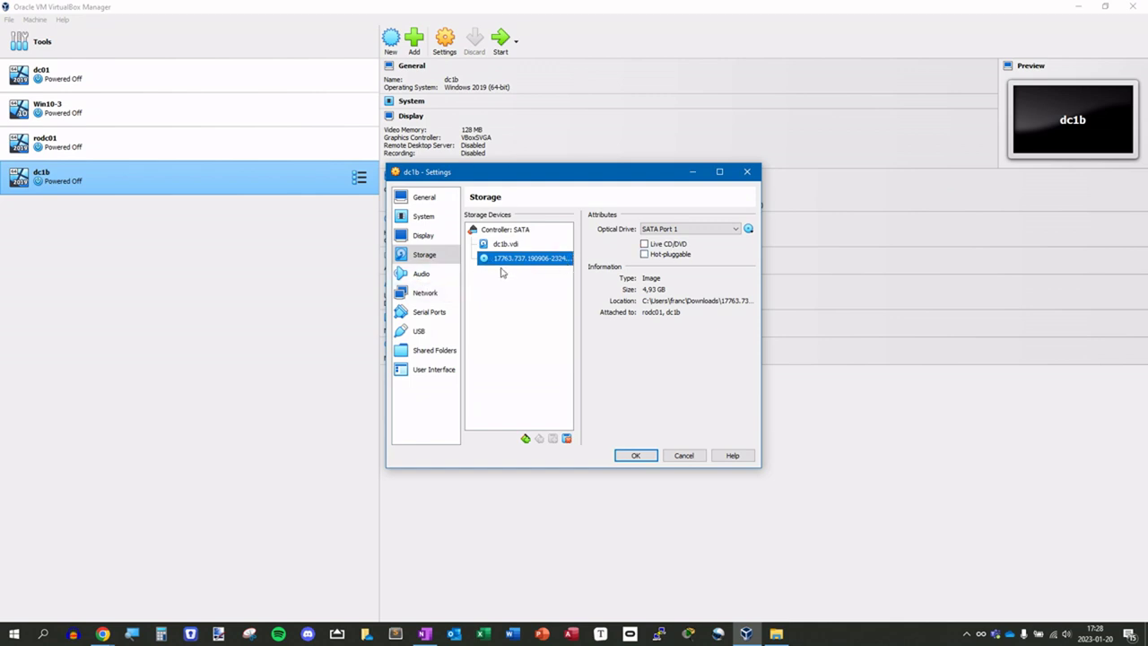
{"action": "left_click", "coordinate": [433, 297]}
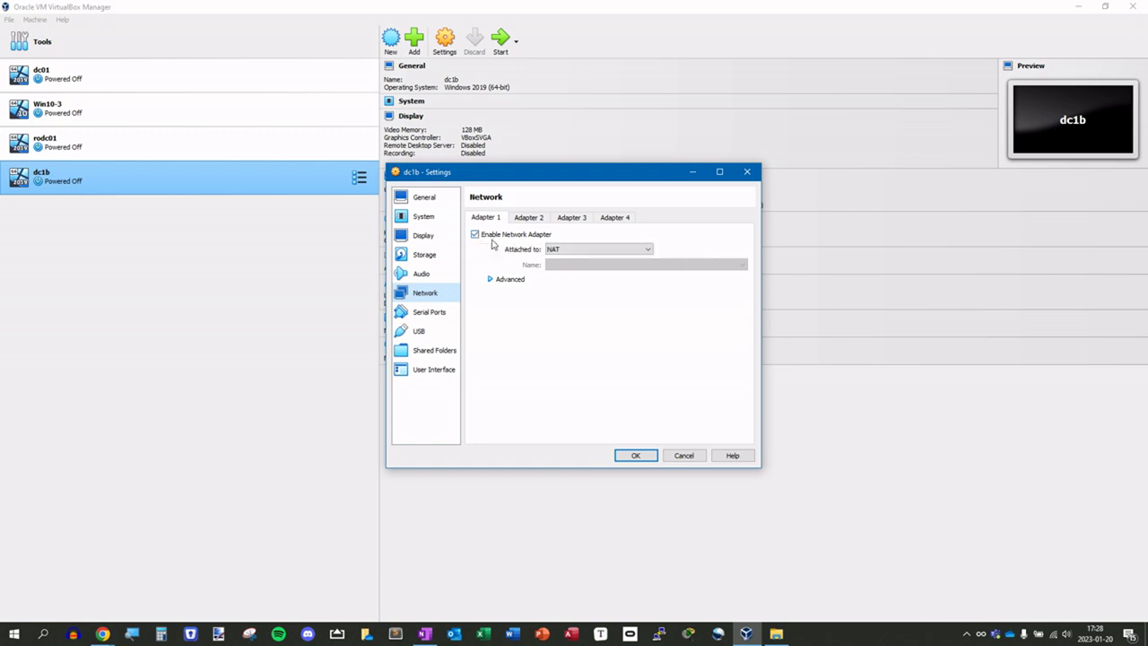
- Attach Adapter 1 to the VirtualBox Host-Only Ethernet Adapter network
{"action": "left_click", "coordinate": [567, 254]}
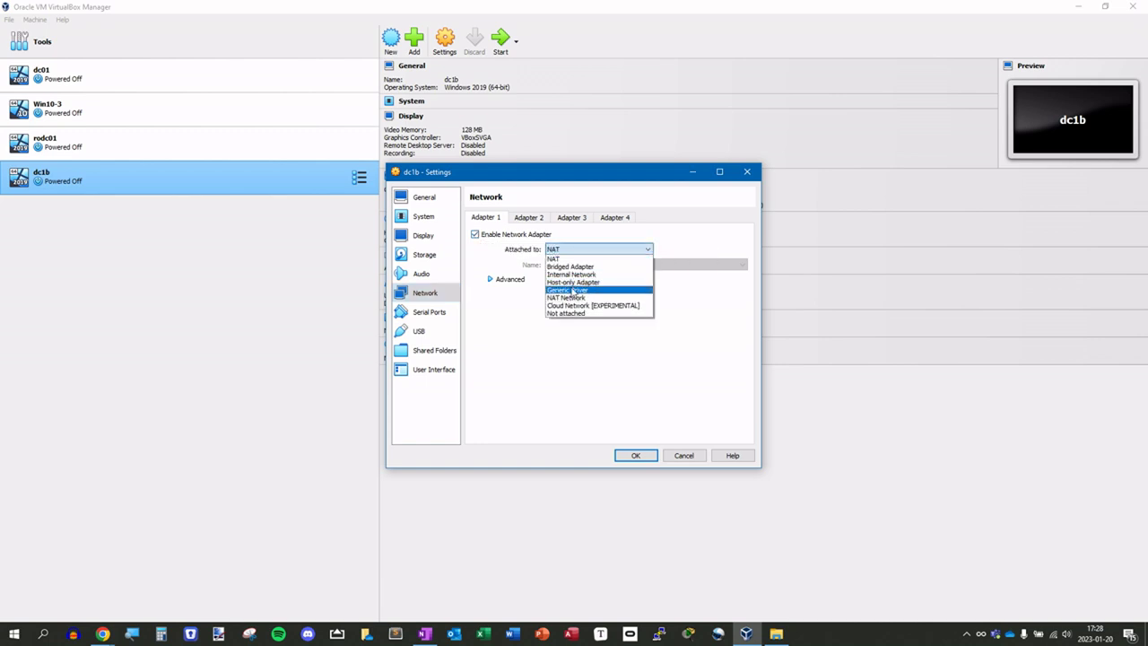
{"action": "left_click", "coordinate": [570, 283]}
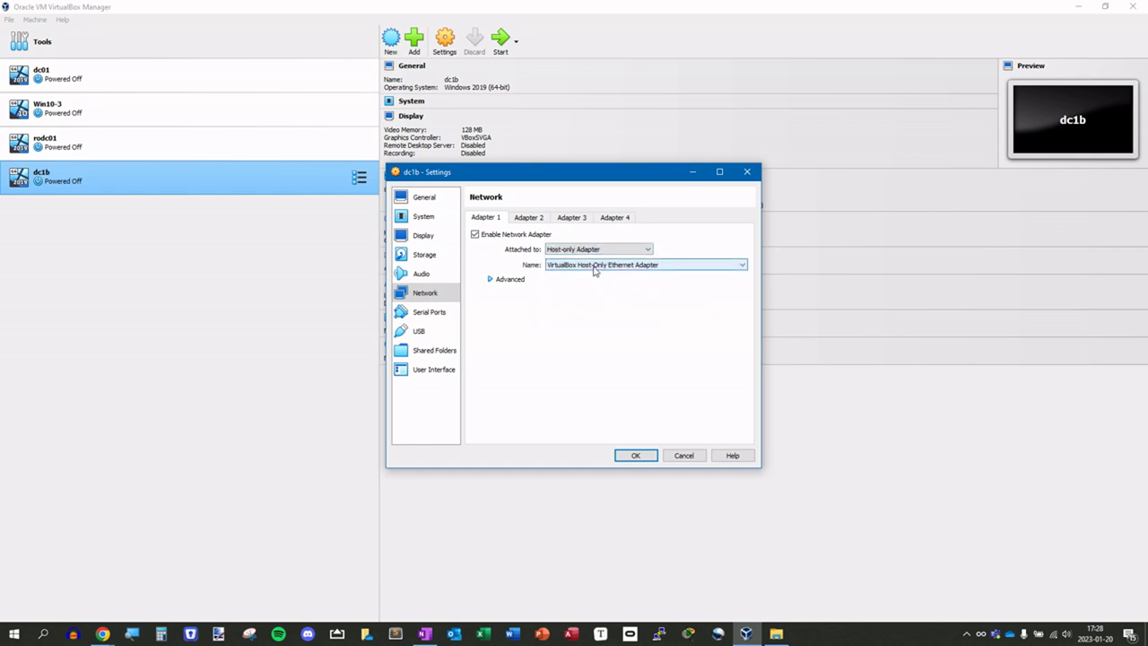
{"action": "left_click", "coordinate": [595, 267]}
{"action": "left_click", "coordinate": [566, 276]}
- Enable Adapter 2 on NAT, save the settings, and start dc1b
{"action": "left_click", "coordinate": [529, 218]}
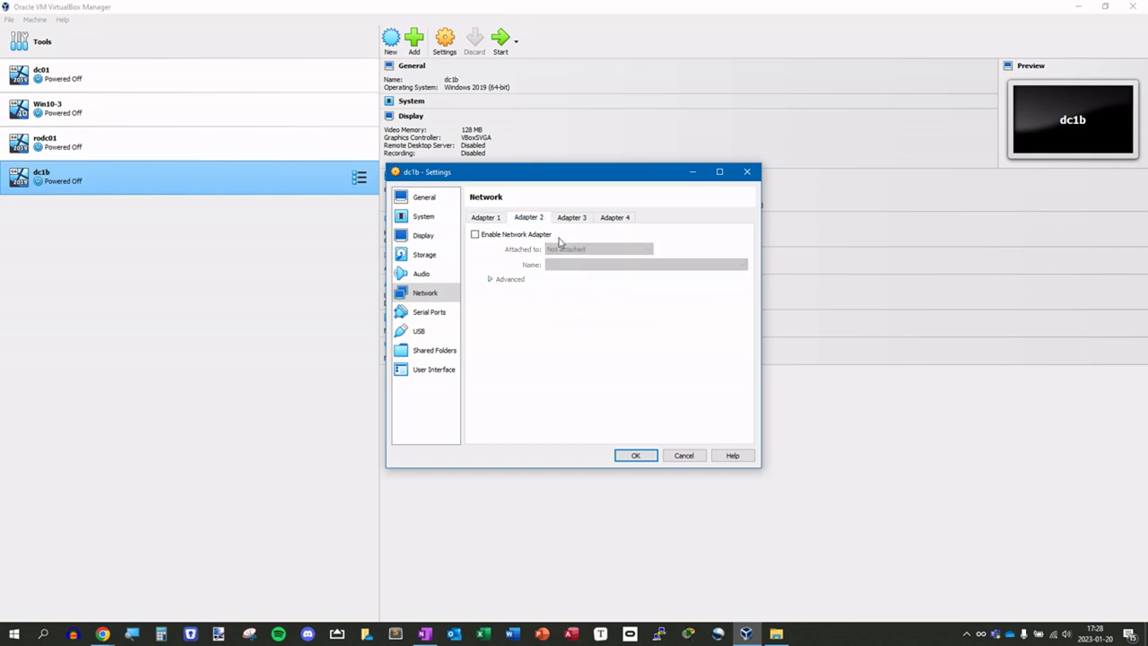
{"action": "left_click", "coordinate": [475, 234]}
{"action": "left_click", "coordinate": [587, 249]}
{"action": "left_click", "coordinate": [577, 260]}
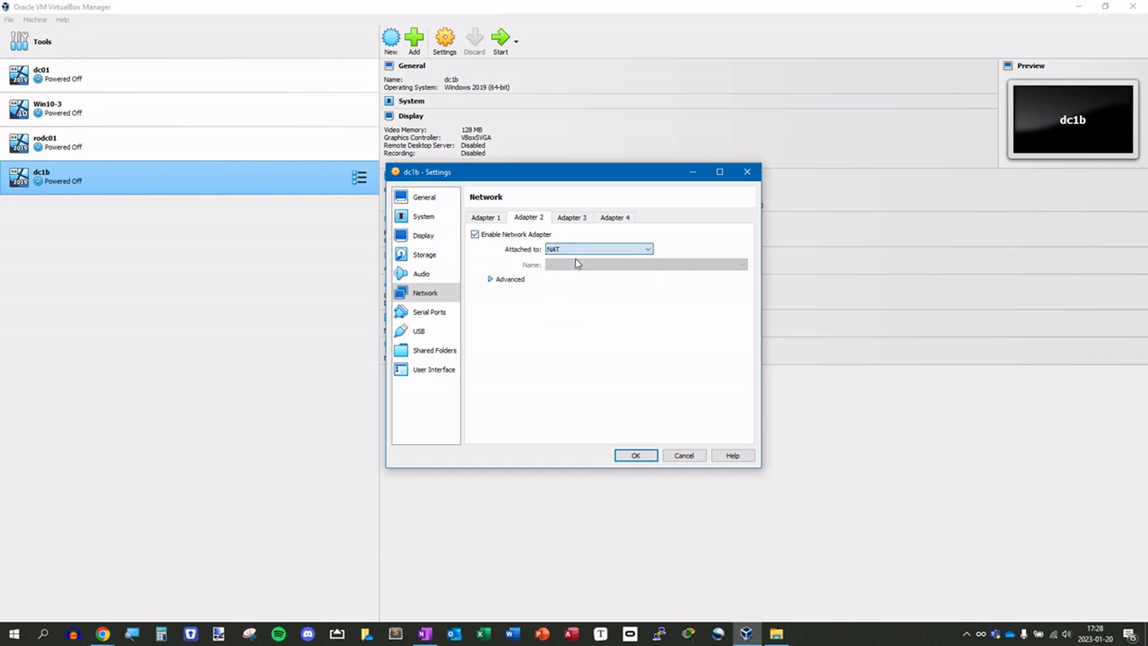
{"action": "left_click", "coordinate": [483, 217]}
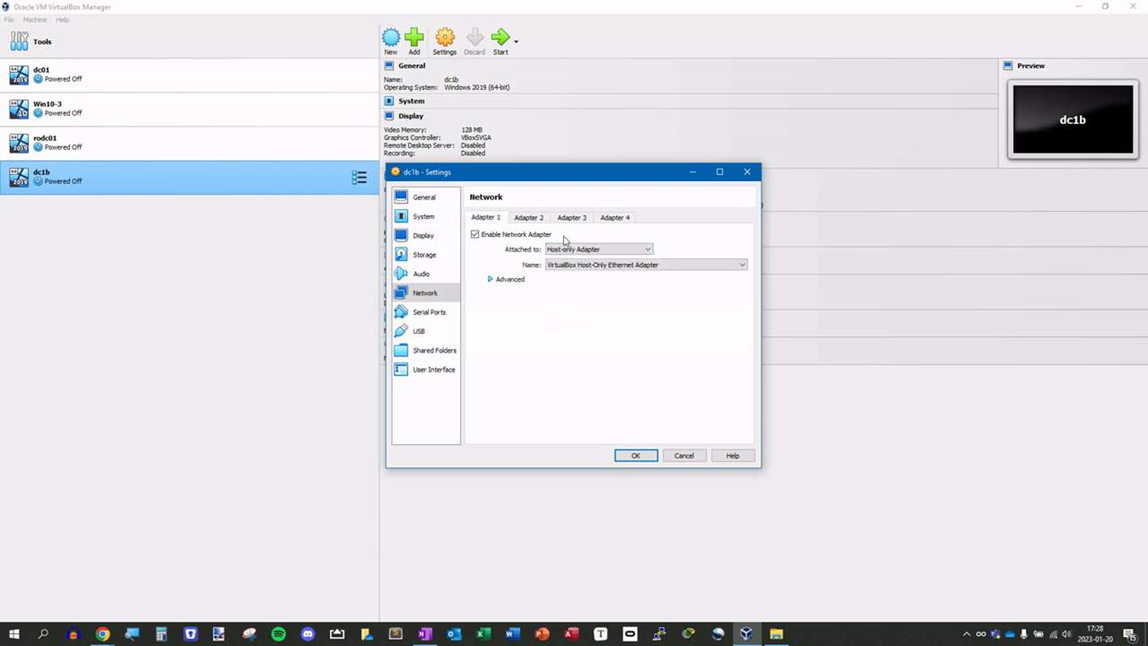
{"action": "left_click", "coordinate": [520, 218]}
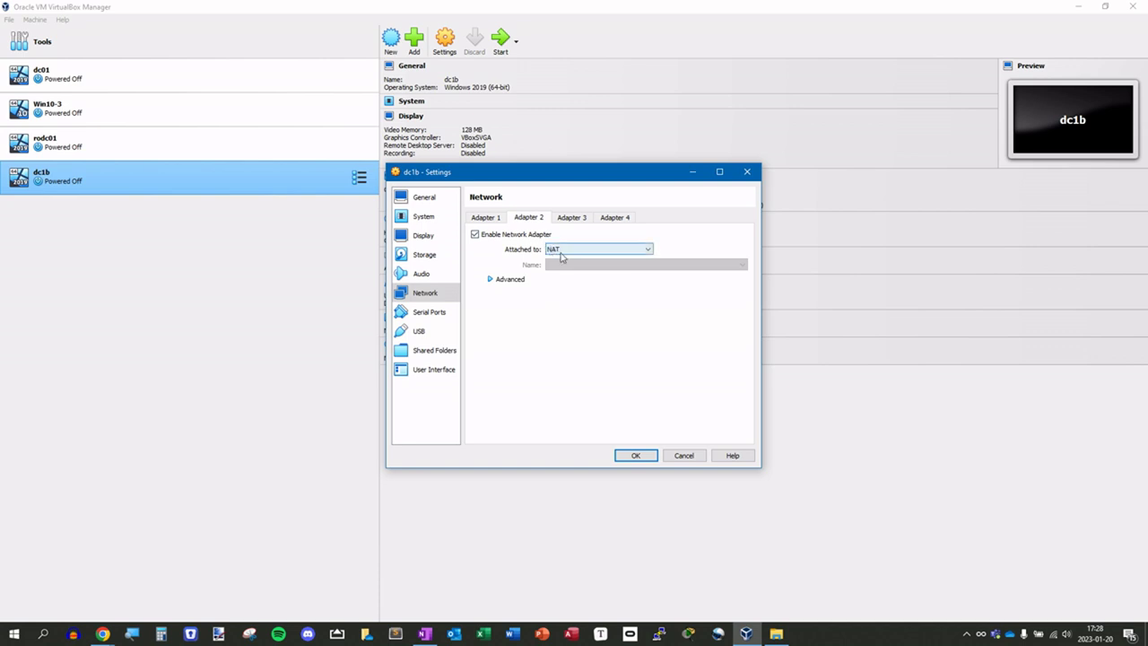
{"action": "left_click", "coordinate": [485, 220]}
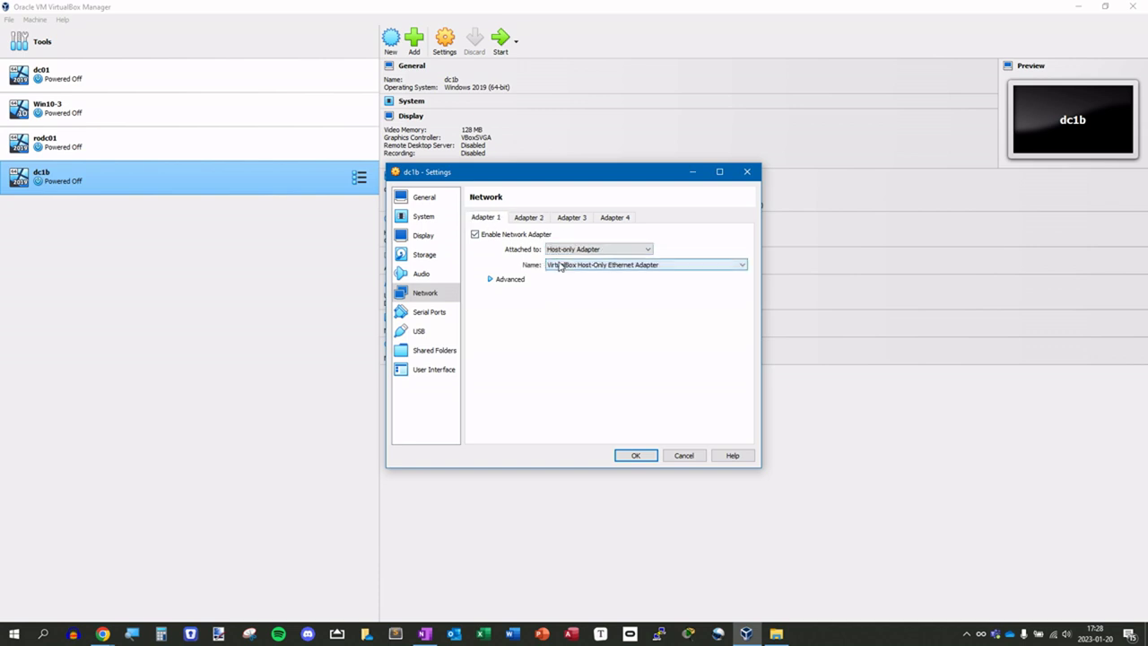
{"action": "left_click", "coordinate": [529, 220]}
{"action": "left_click", "coordinate": [486, 218]}
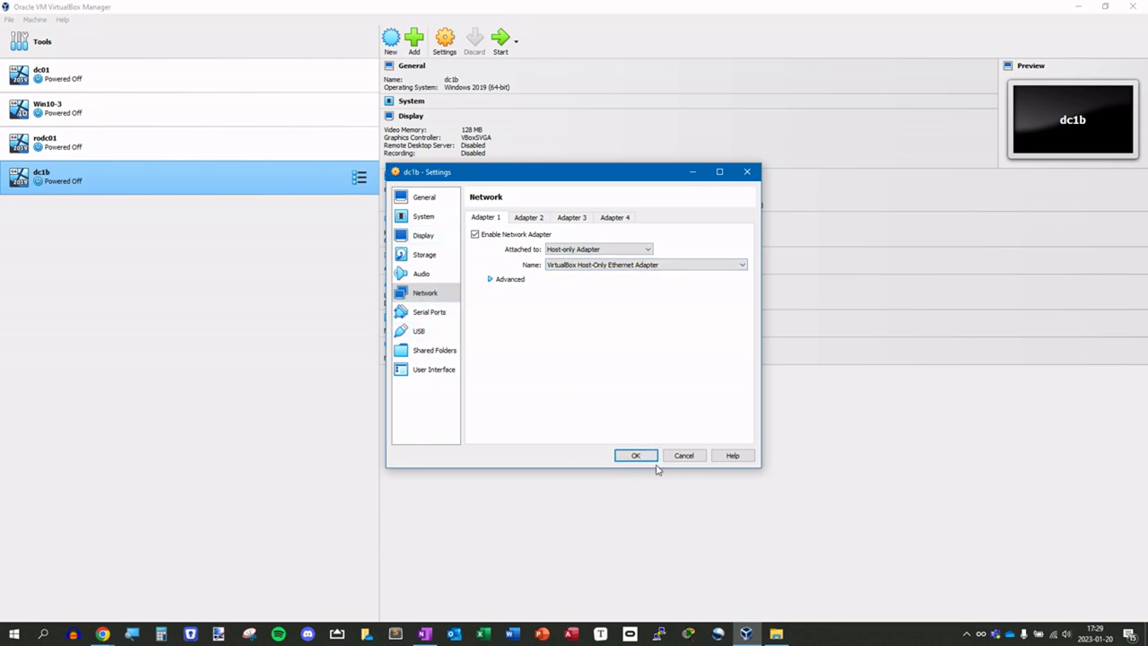
{"action": "left_click", "coordinate": [637, 456]}
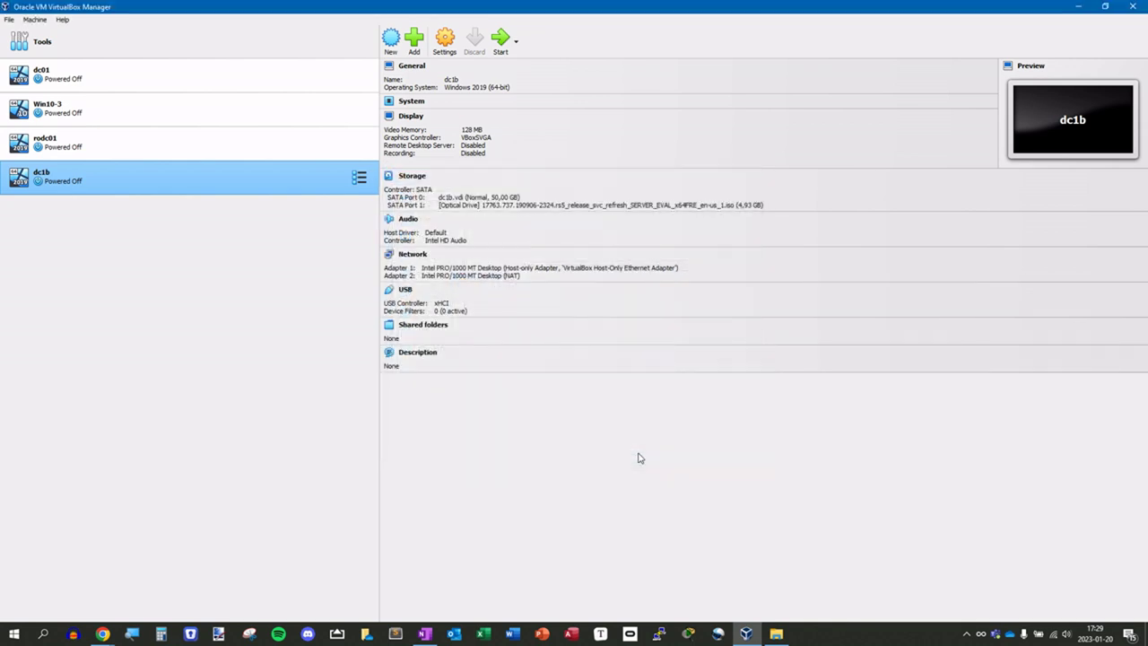
{"action": "left_click", "coordinate": [500, 44]}
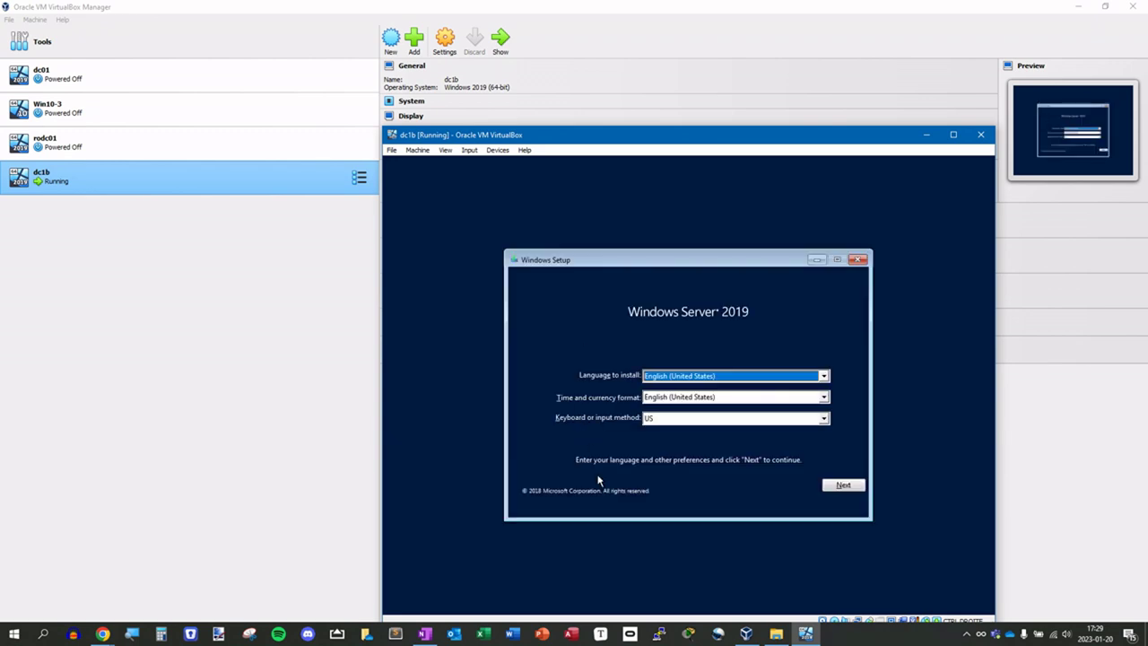
- Keep English (United States) as the setup language and begin the installation
{"action": "left_click", "coordinate": [688, 379]}
{"action": "left_click", "coordinate": [687, 387]}
{"action": "left_click", "coordinate": [845, 486]}
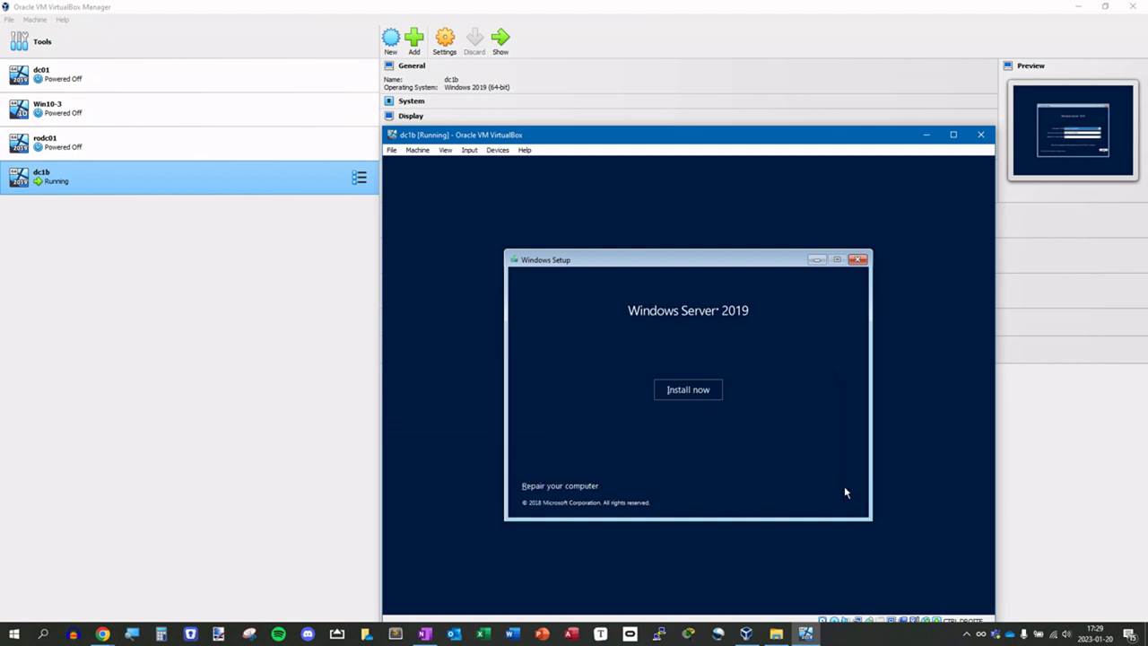
{"action": "left_click", "coordinate": [683, 390]}
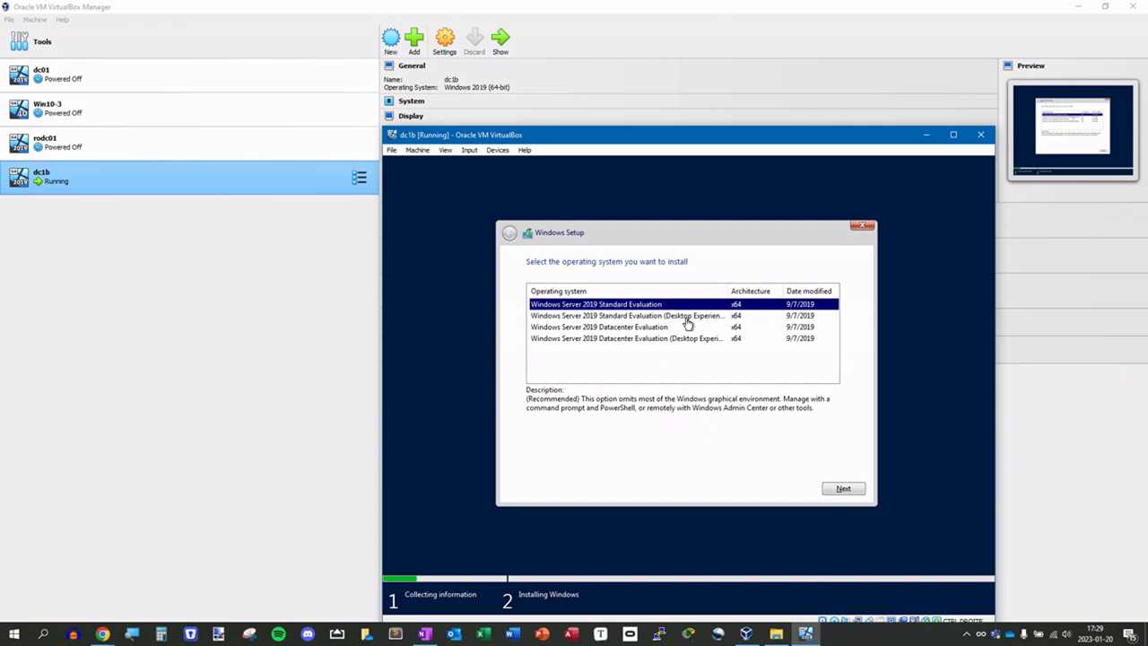
- Choose Windows Server 2019 Standard Evaluation (Desktop Experience) and continue
{"action": "left_click", "coordinate": [686, 318]}
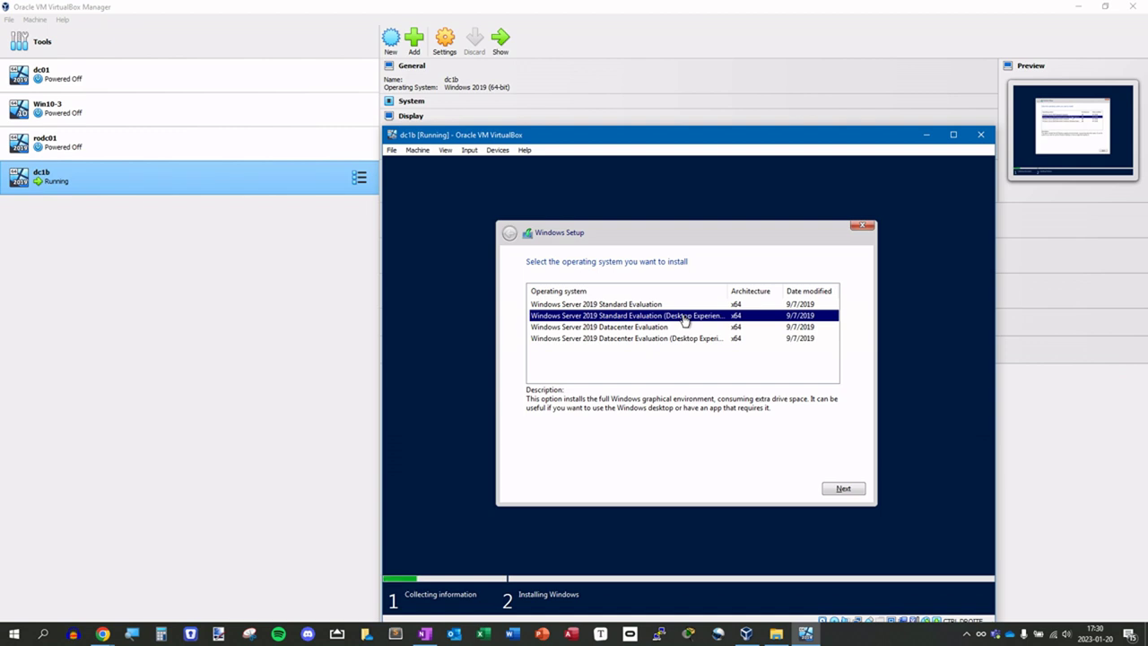
{"action": "left_click", "coordinate": [632, 306]}
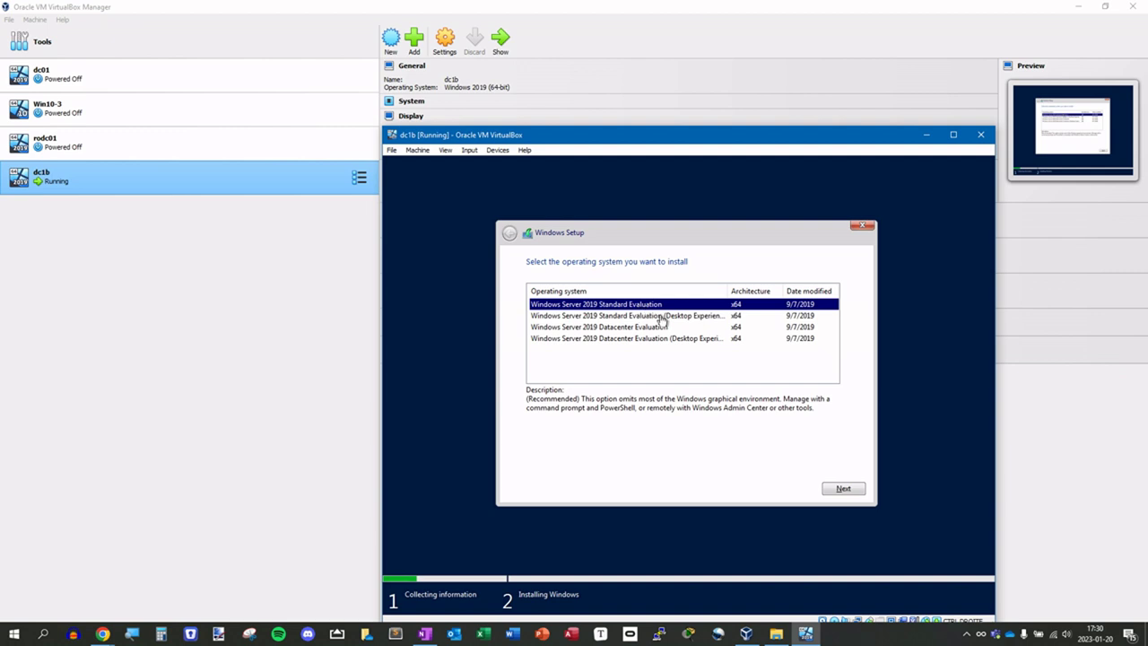
{"action": "left_click", "coordinate": [677, 318]}
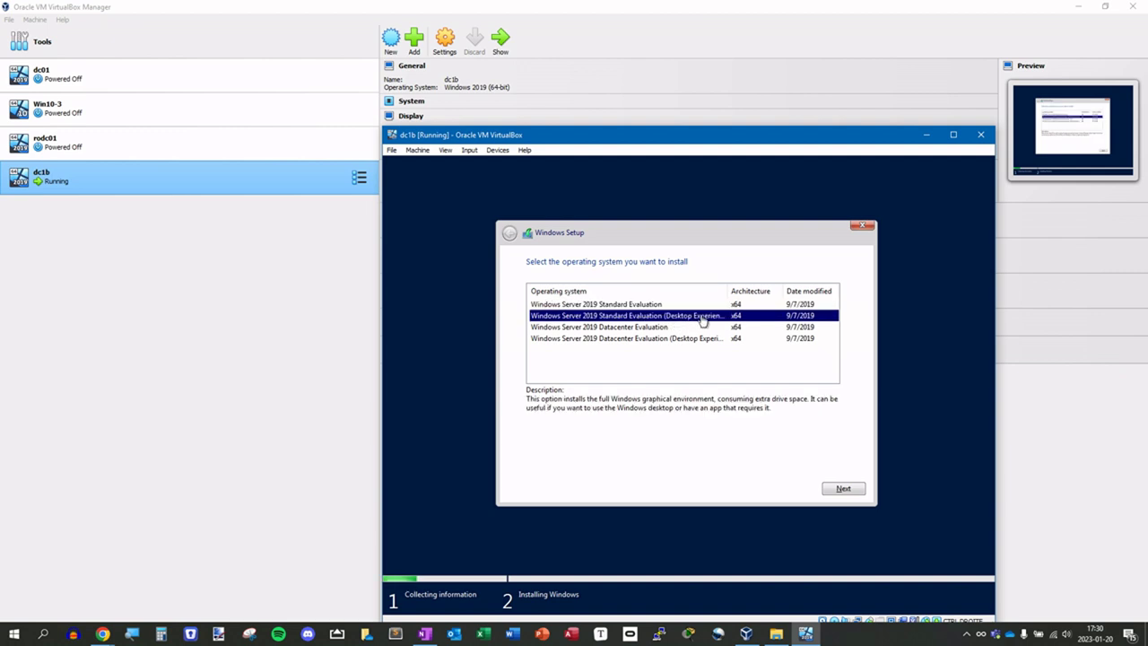
{"action": "left_click", "coordinate": [841, 488]}
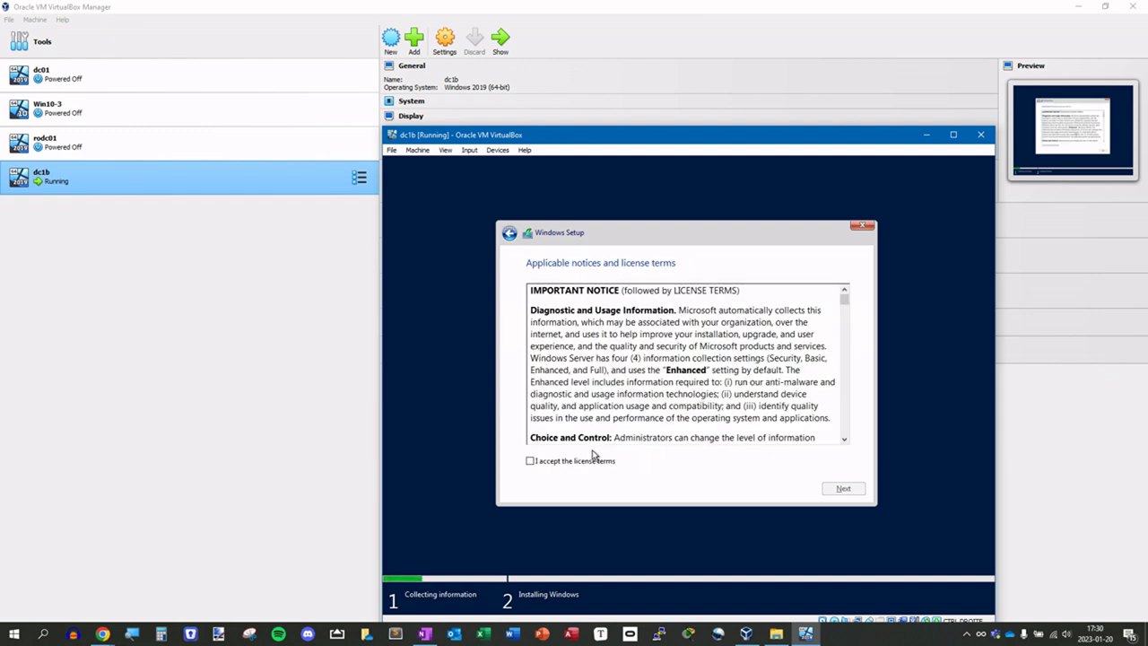
- Accept the license, choose Custom install, and install onto the unallocated 50 GB drive
{"action": "left_click", "coordinate": [602, 466]}
{"action": "left_click", "coordinate": [843, 489]}
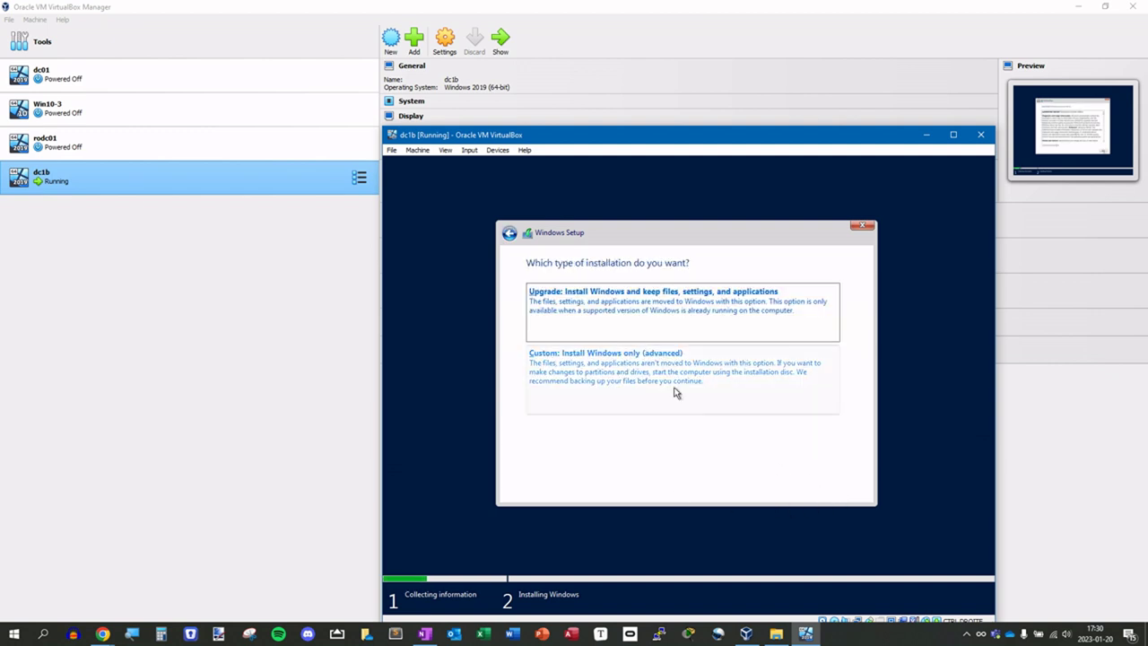
{"action": "left_click", "coordinate": [585, 377]}
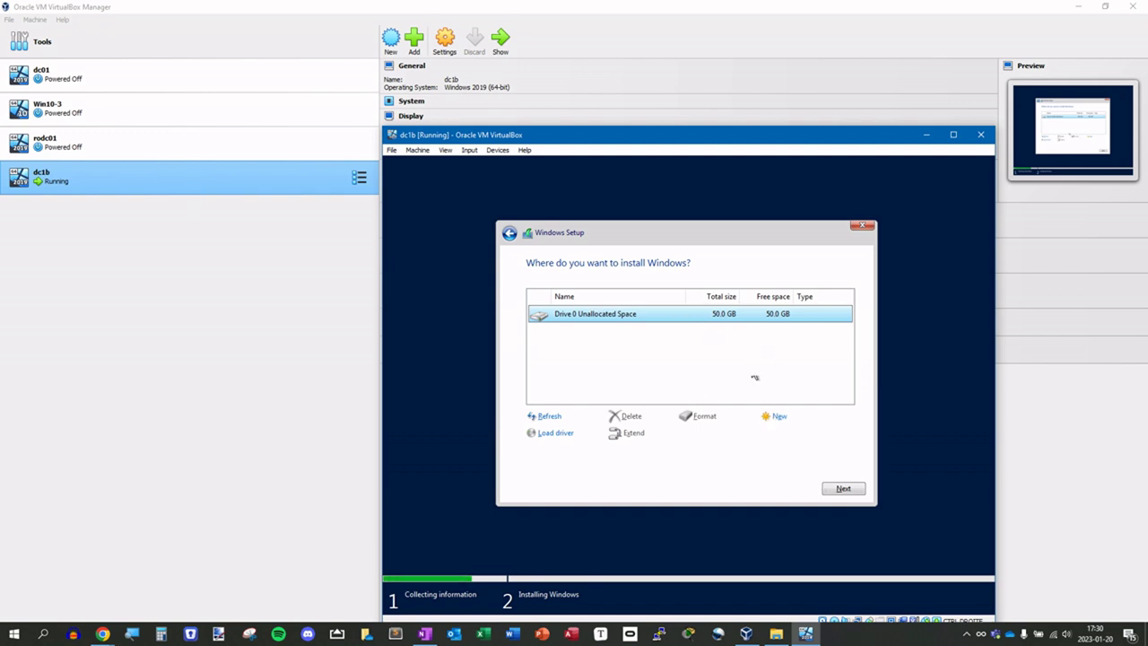
{"action": "left_click", "coordinate": [843, 490]}
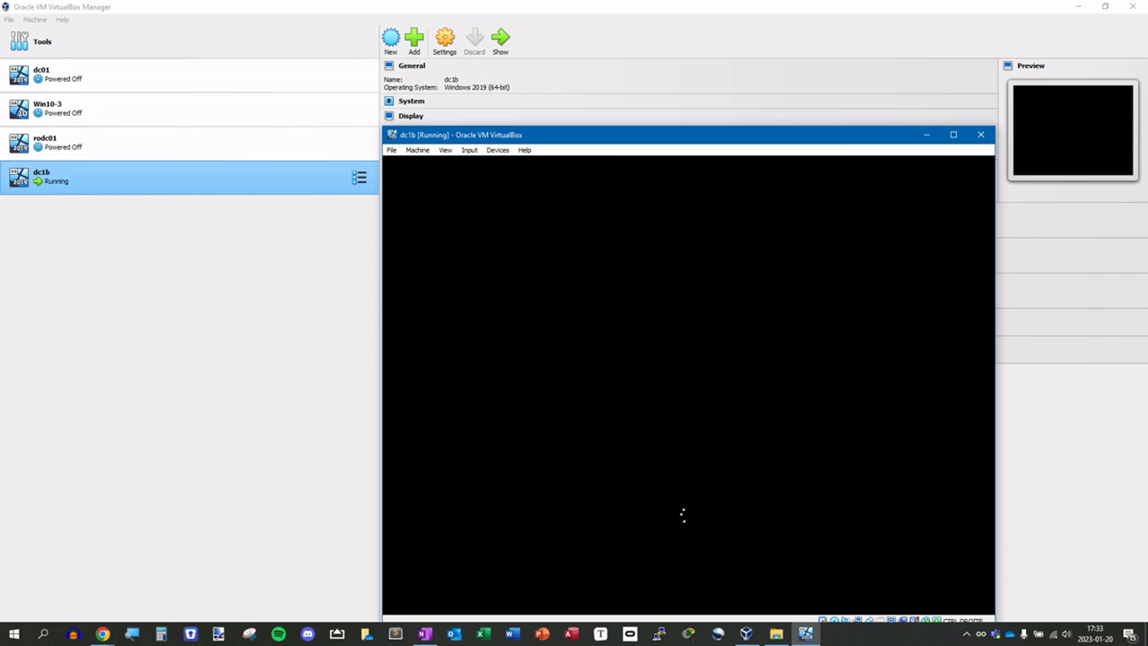
- Remove the Server 2019 ISO from dc1b's optical drive, save, and return to the running VM
{"action": "right_click", "coordinate": [54, 185]}
{"action": "left_click", "coordinate": [81, 192]}
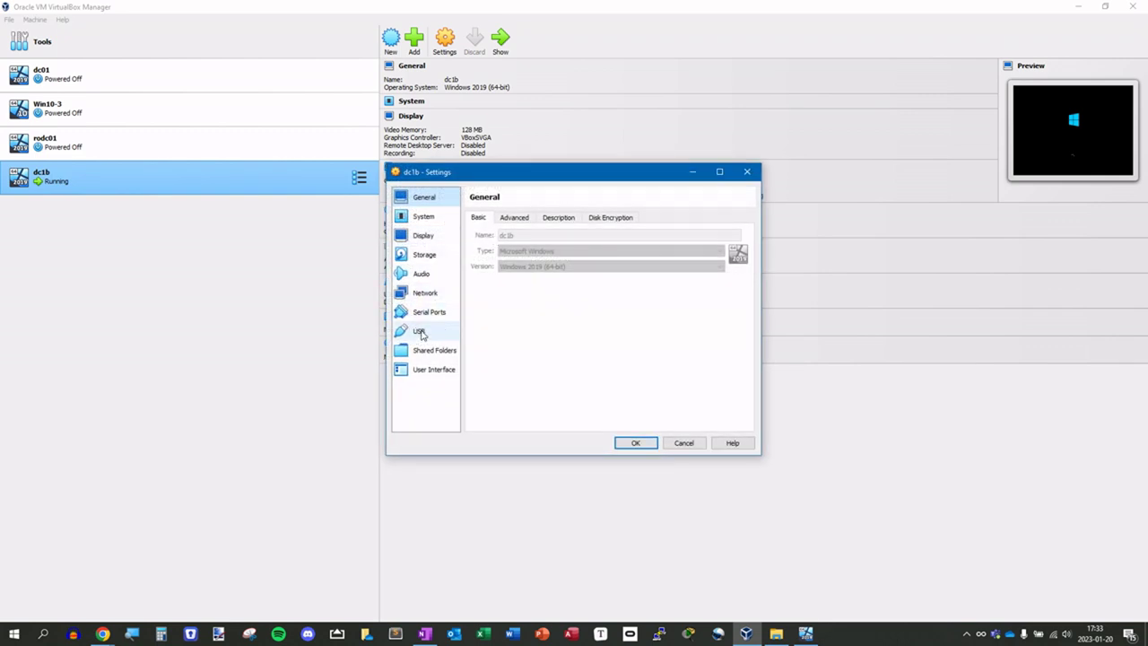
{"action": "left_click", "coordinate": [423, 256]}
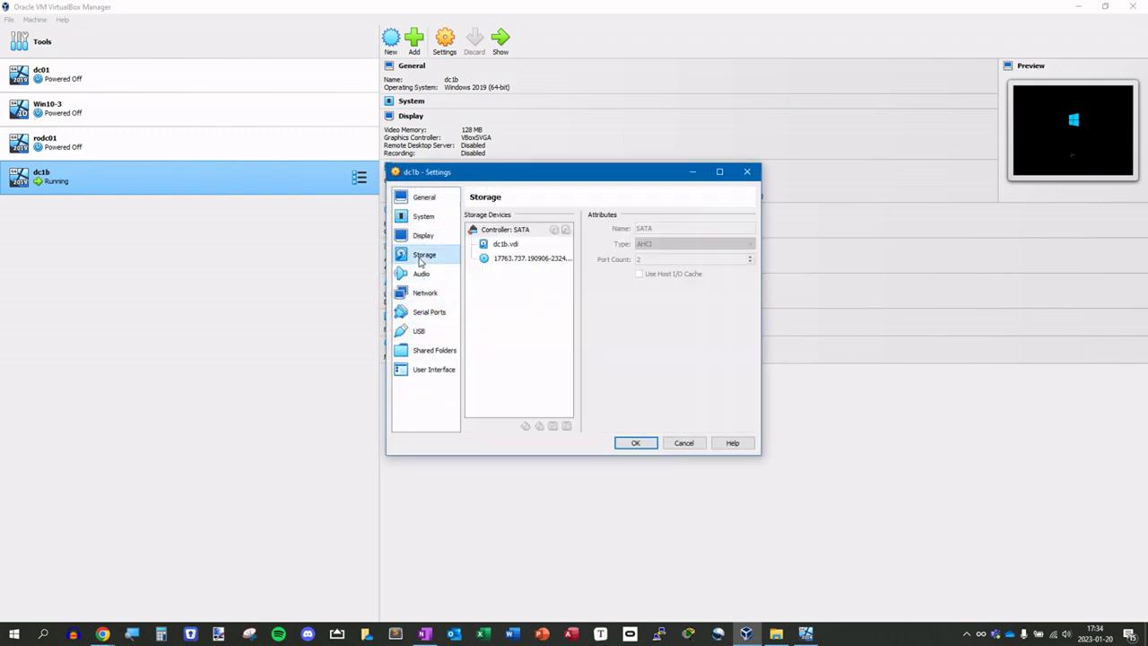
{"action": "left_click", "coordinate": [513, 260]}
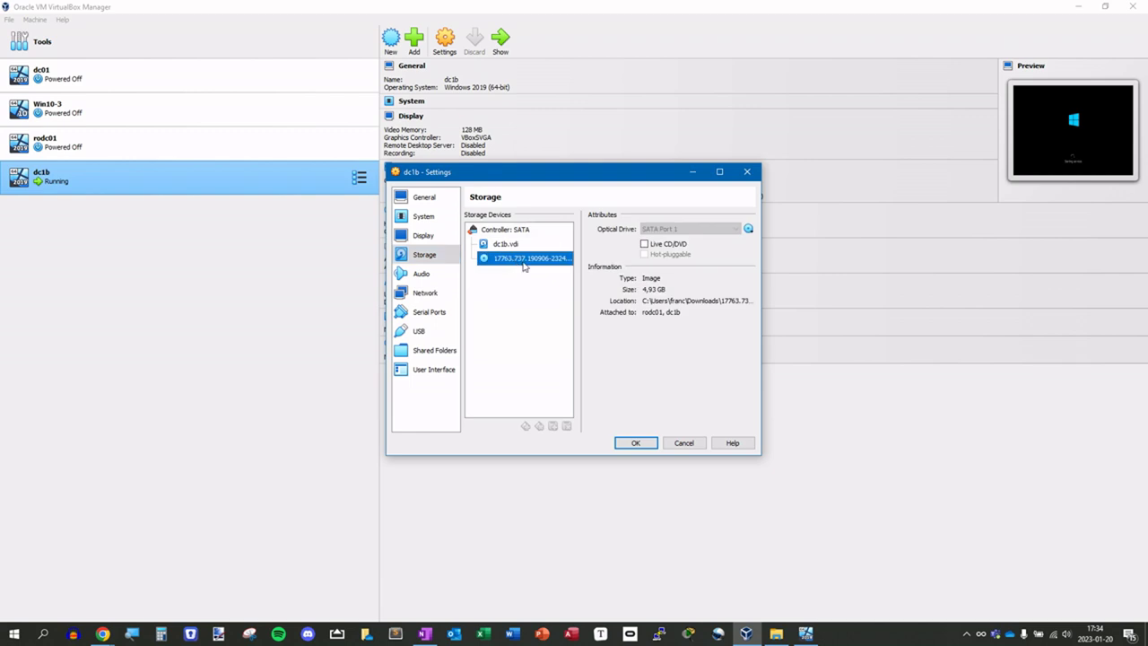
{"action": "left_click", "coordinate": [745, 230]}
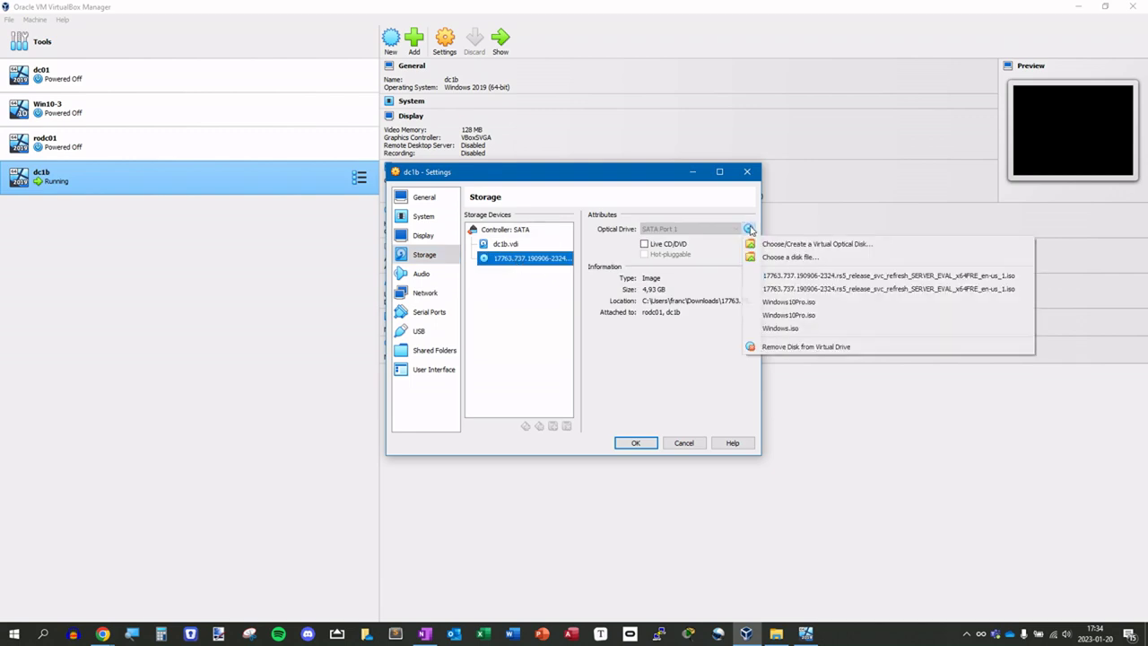
{"action": "left_click", "coordinate": [782, 347]}
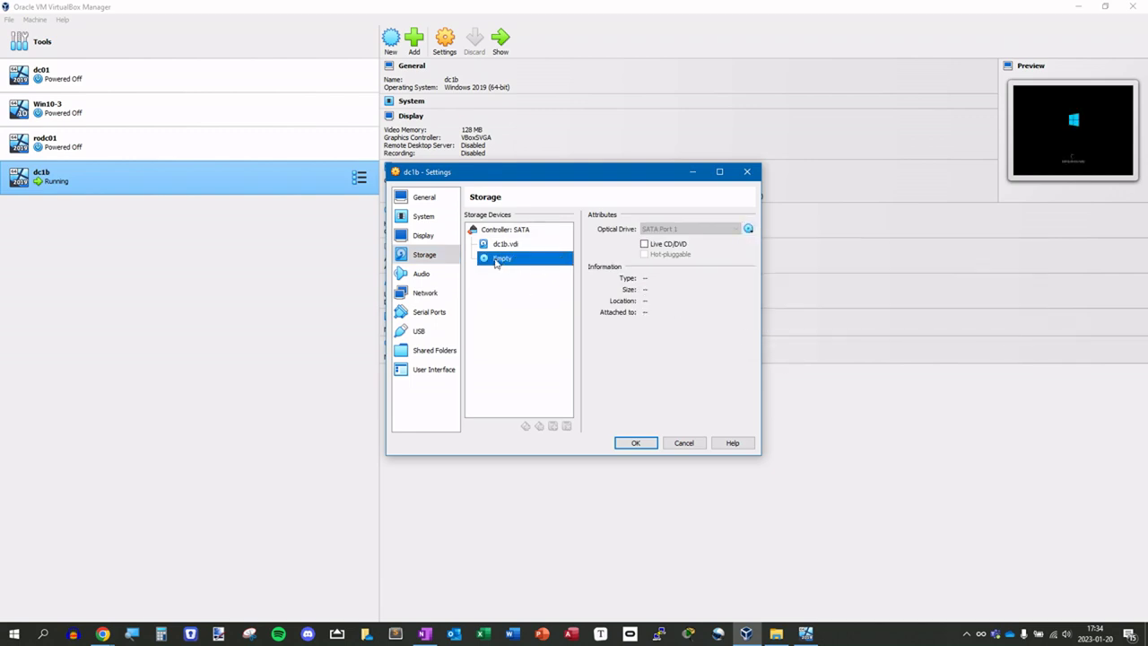
{"action": "left_click", "coordinate": [628, 442]}
{"action": "left_click", "coordinate": [805, 636]}
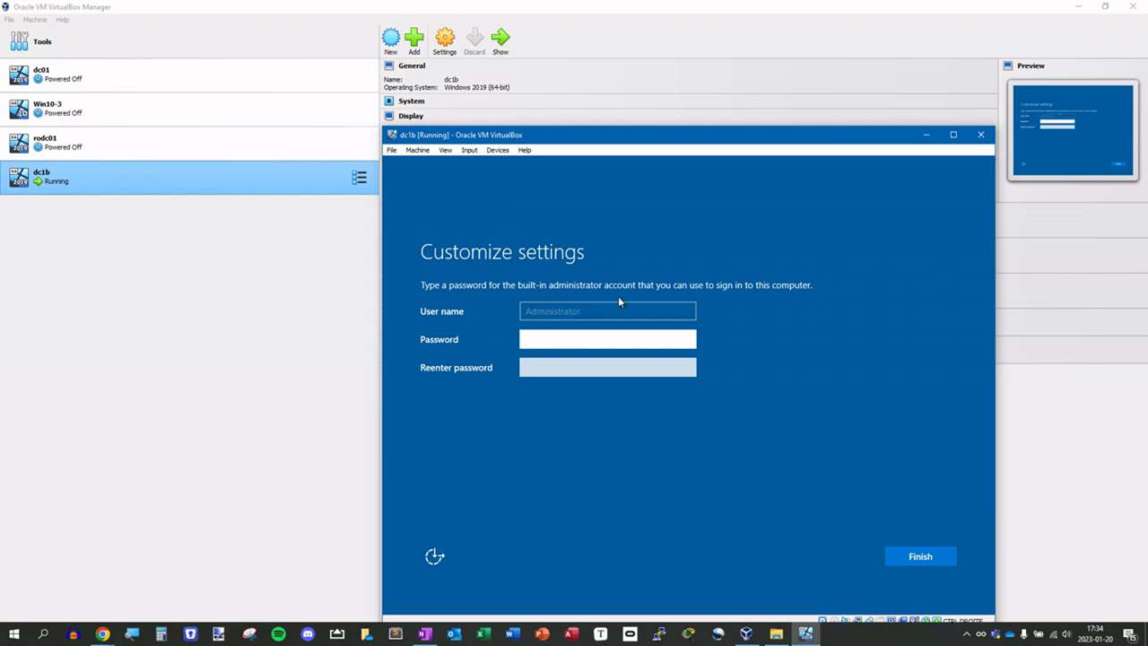
- Enter and confirm the built-in Administrator password, then finish dc1b's Windows setup
{"action": "type", "text": "*************"}
{"action": "key", "text": "Tab"}
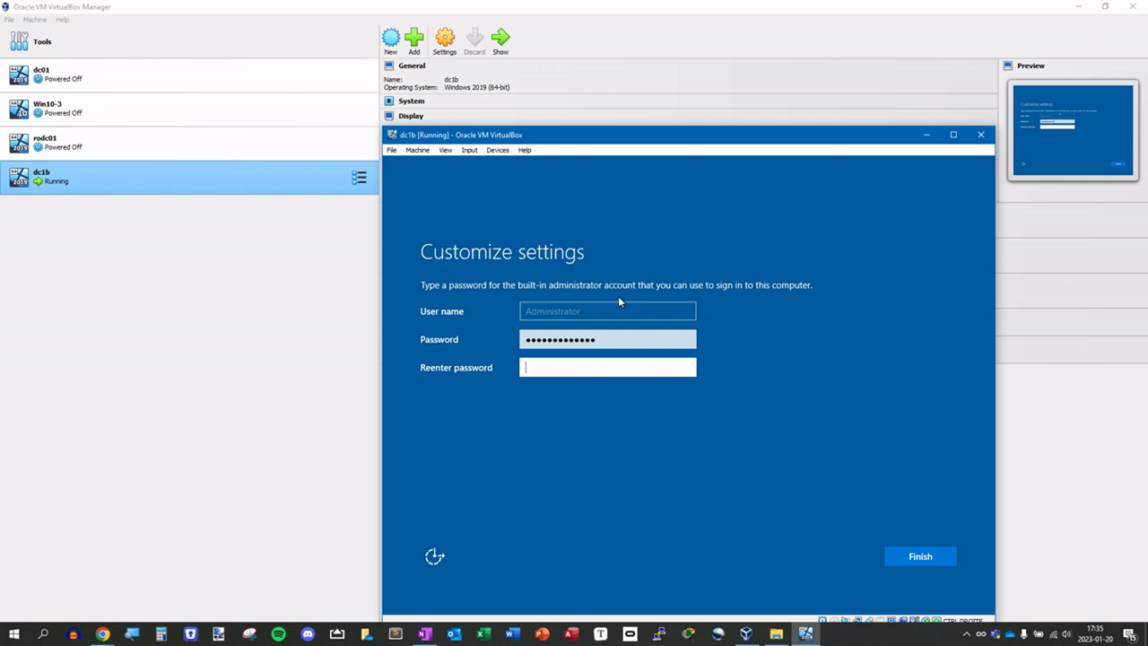
{"action": "type", "text": "*************"}
{"action": "key", "text": "Return"}
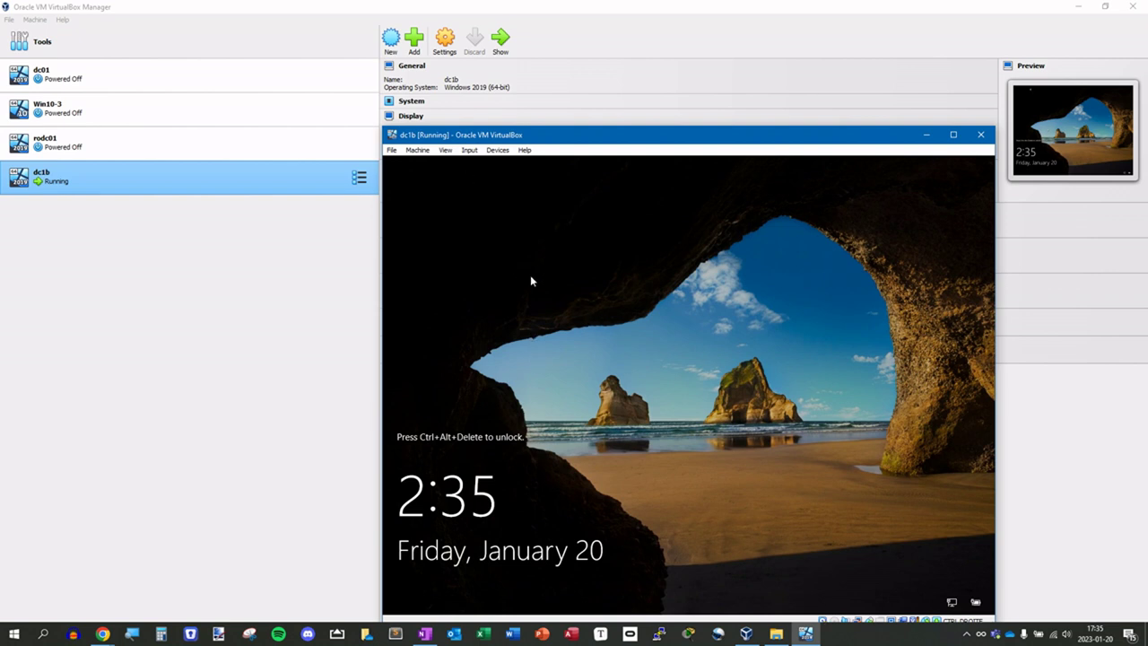
- Send Ctrl-Alt-Del to dc1b from Input > Keyboard to bring up the login box
{"action": "left_click", "coordinate": [446, 149]}
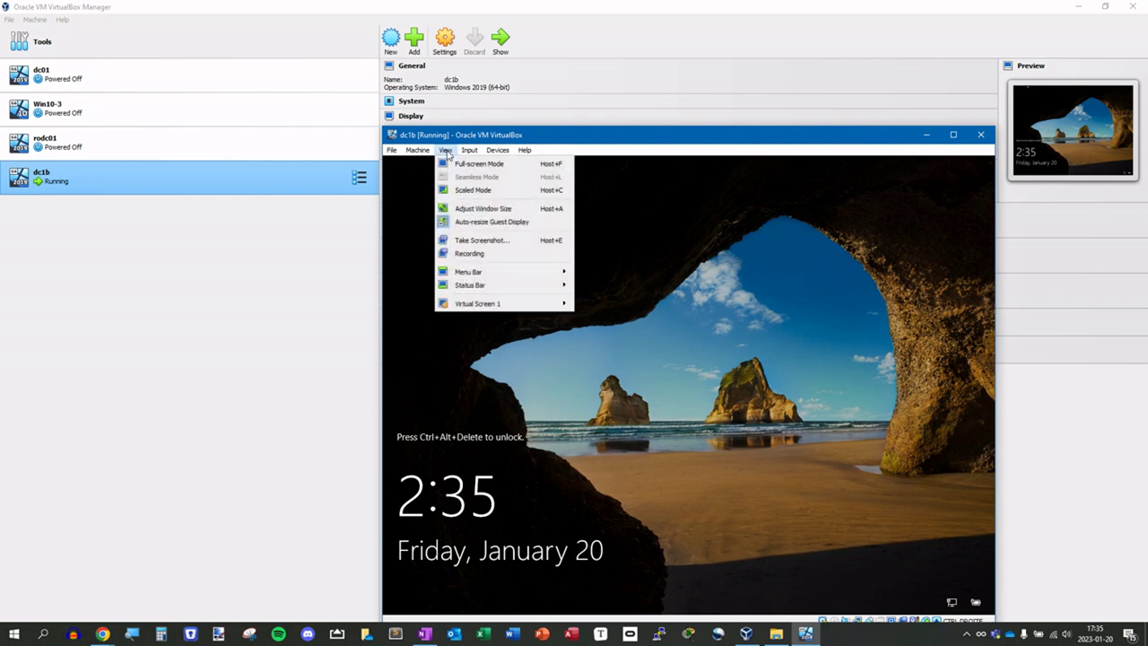
{"action": "mouse_move", "coordinate": [465, 153]}
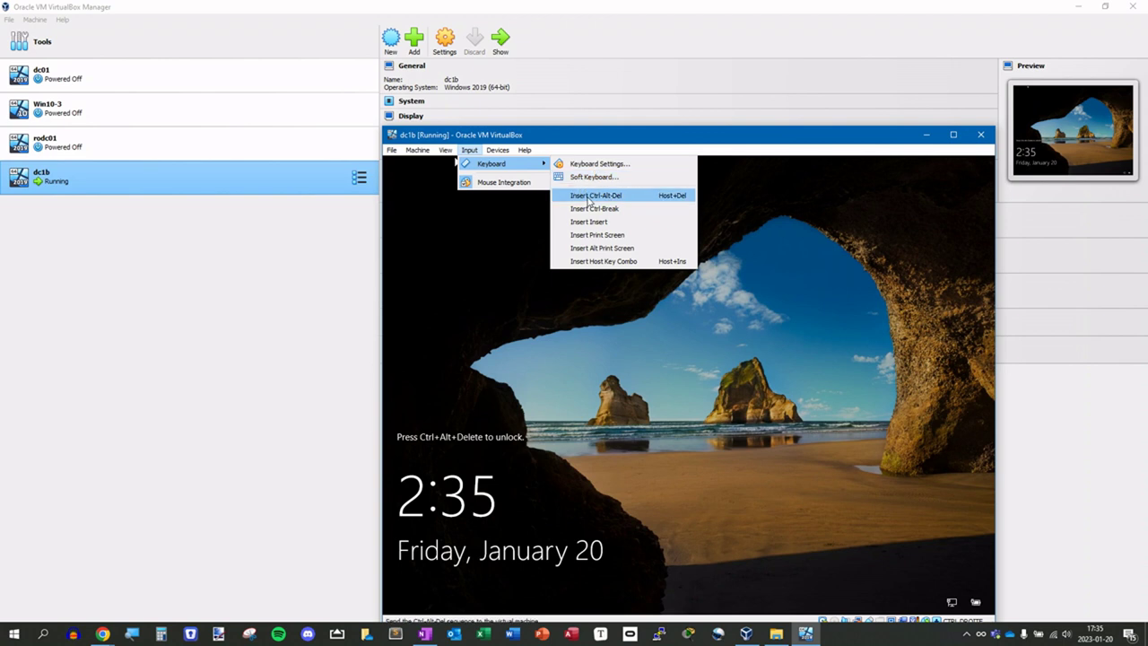
{"action": "left_click", "coordinate": [656, 196]}
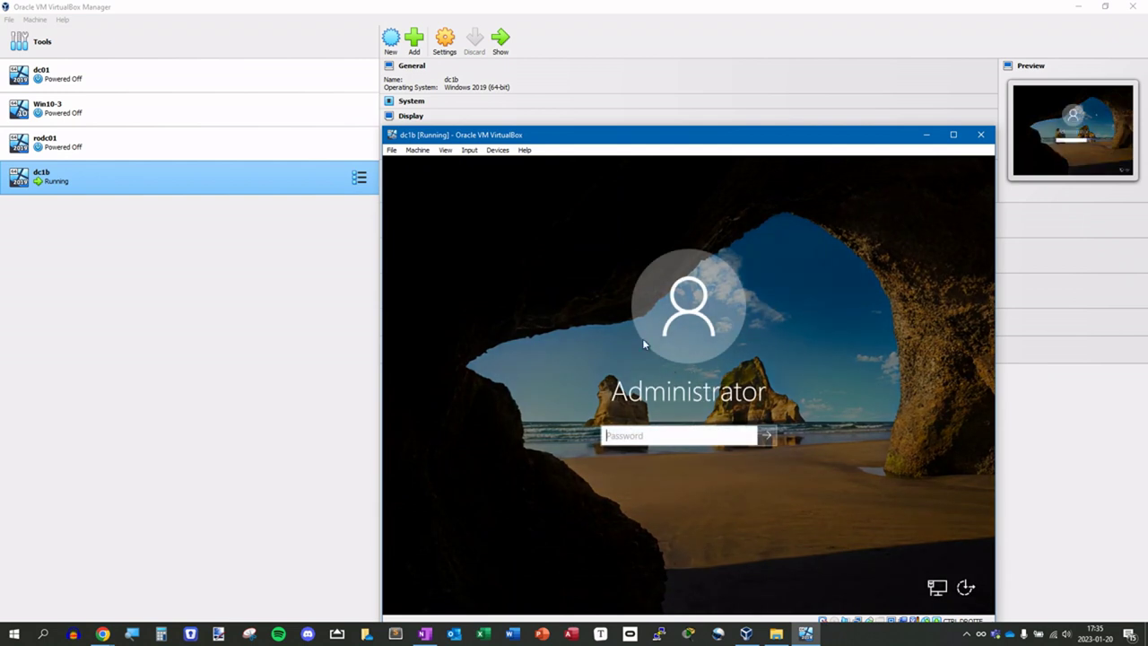
{"action": "left_click", "coordinate": [470, 150]}
{"action": "mouse_move", "coordinate": [497, 166]}
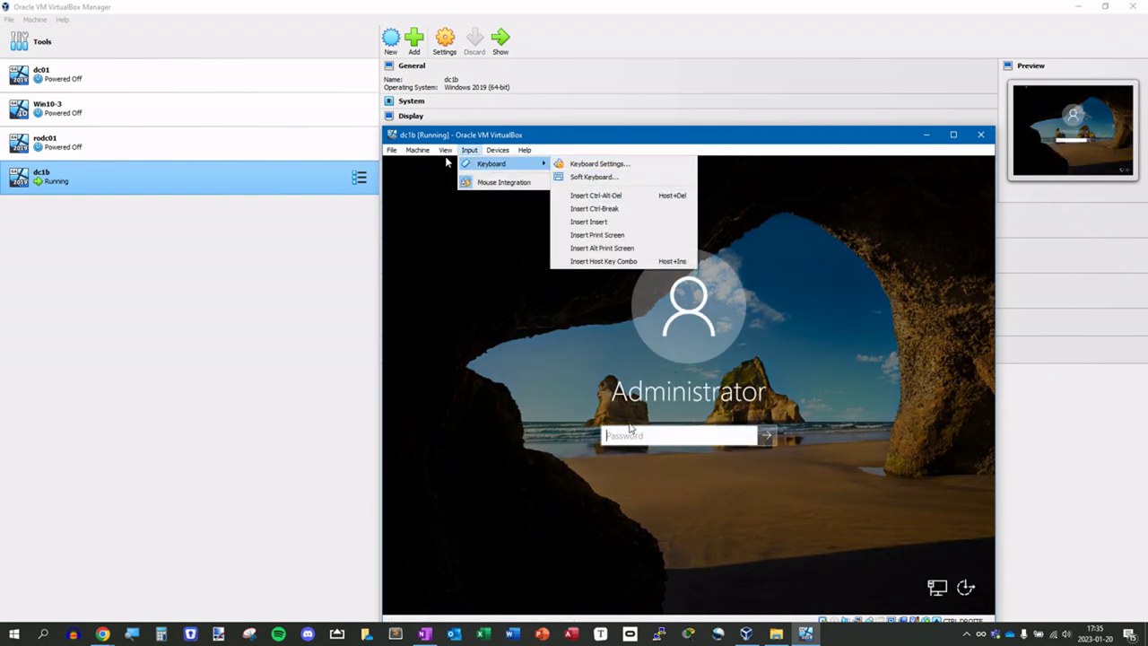
{"action": "left_click", "coordinate": [599, 199]}
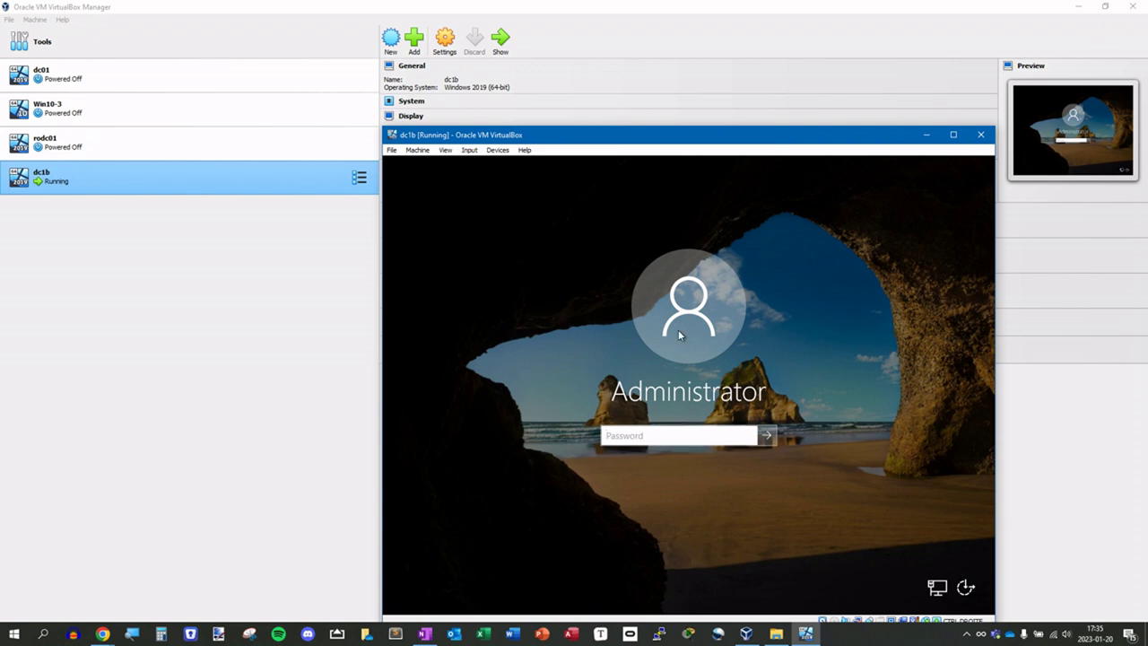
- Sign in with the Administrator password and move the VM window up
{"action": "type", "text": "•••••••••••••"}
{"action": "key", "text": "Return"}
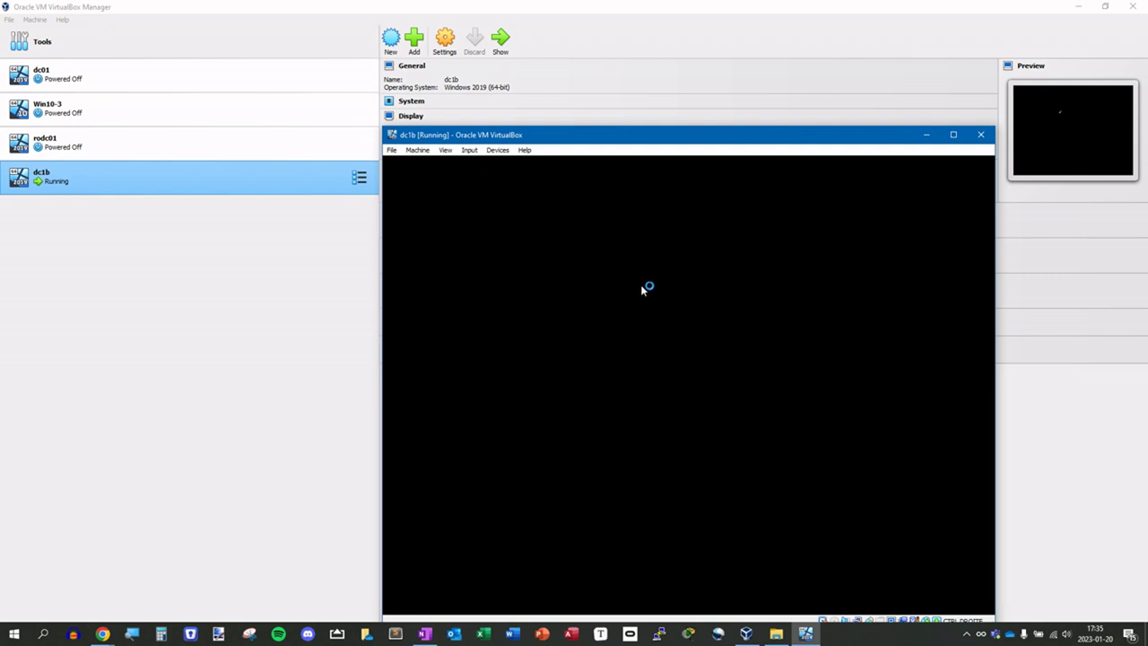
{"action": "left_click_drag", "start_coordinate": [588, 138], "coordinate": [541, 77]}
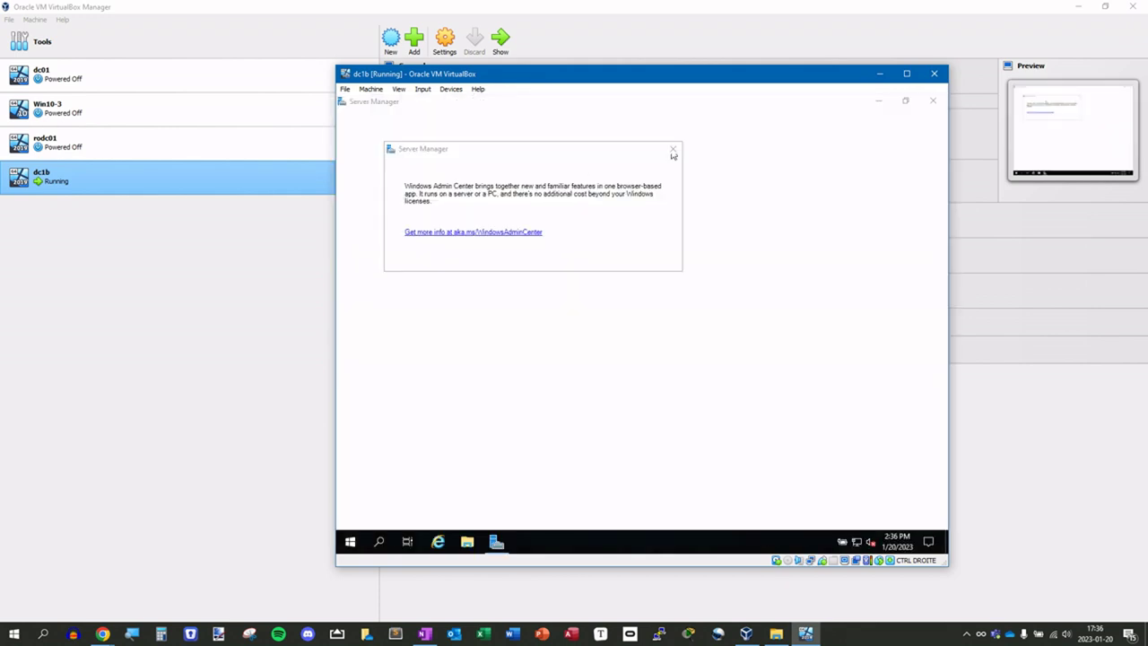
- Close the Admin Center popup, set Shared Clipboard to Bidirectional, and insert the Guest Additions CD
{"action": "left_click", "coordinate": [673, 150]}
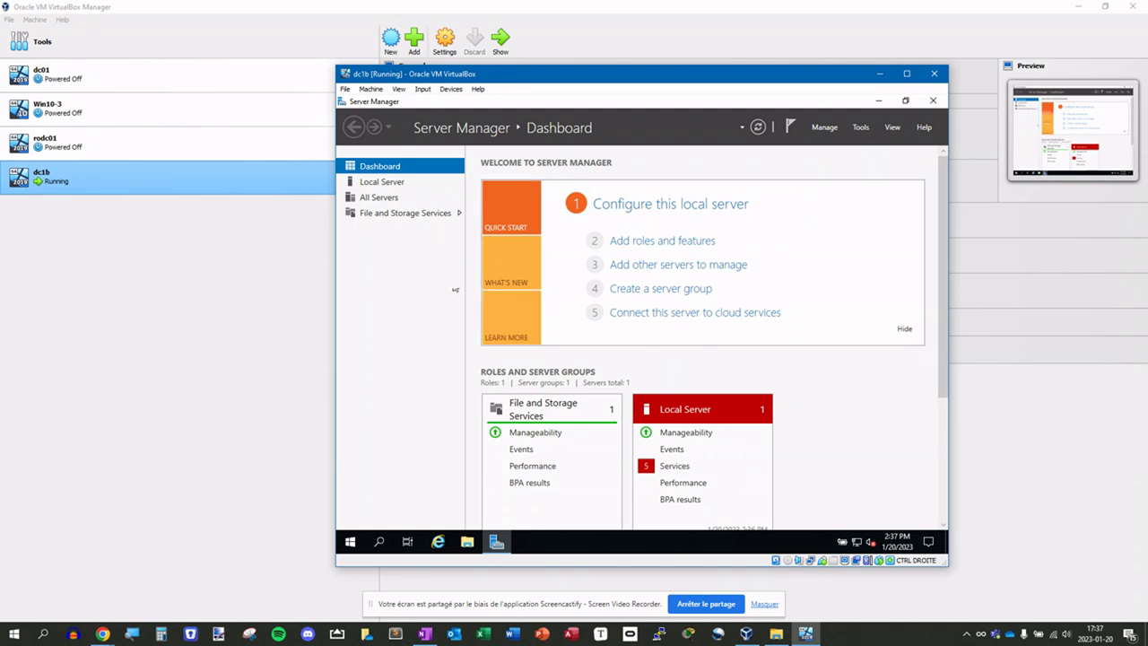
{"action": "left_click", "coordinate": [450, 90]}
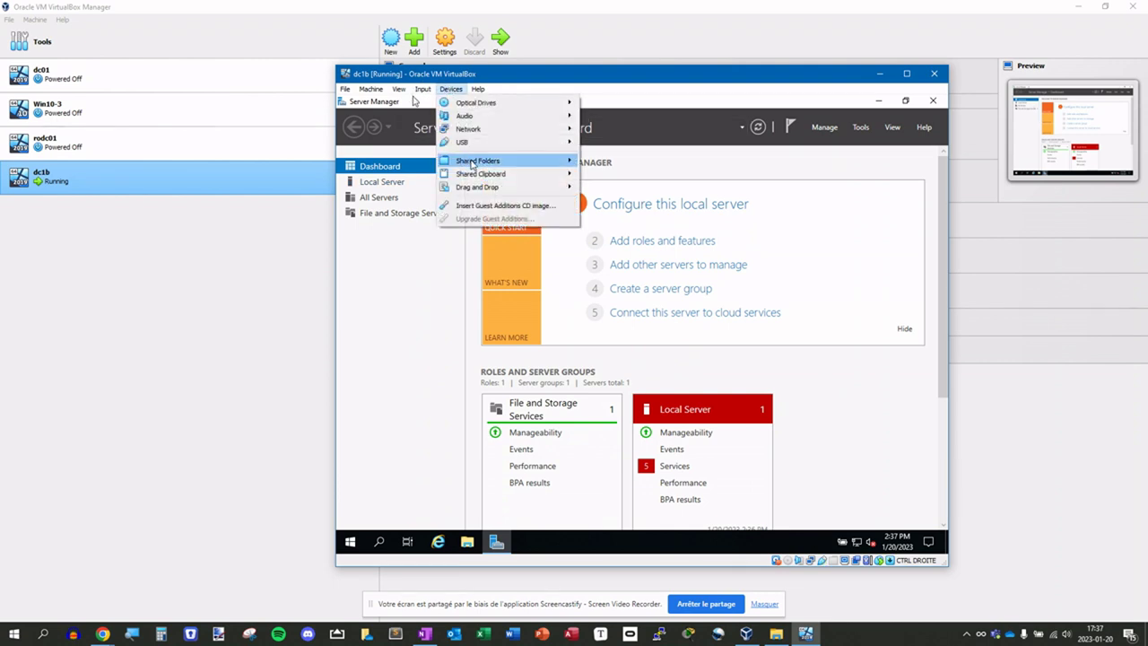
{"action": "mouse_move", "coordinate": [479, 189]}
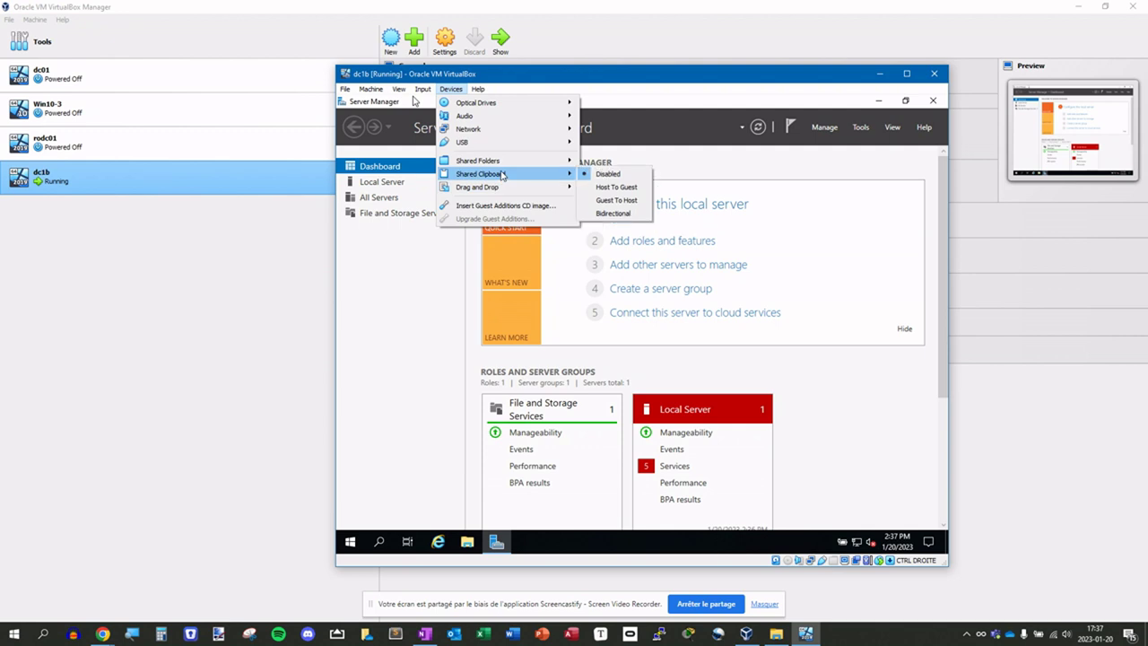
{"action": "left_click", "coordinate": [611, 216]}
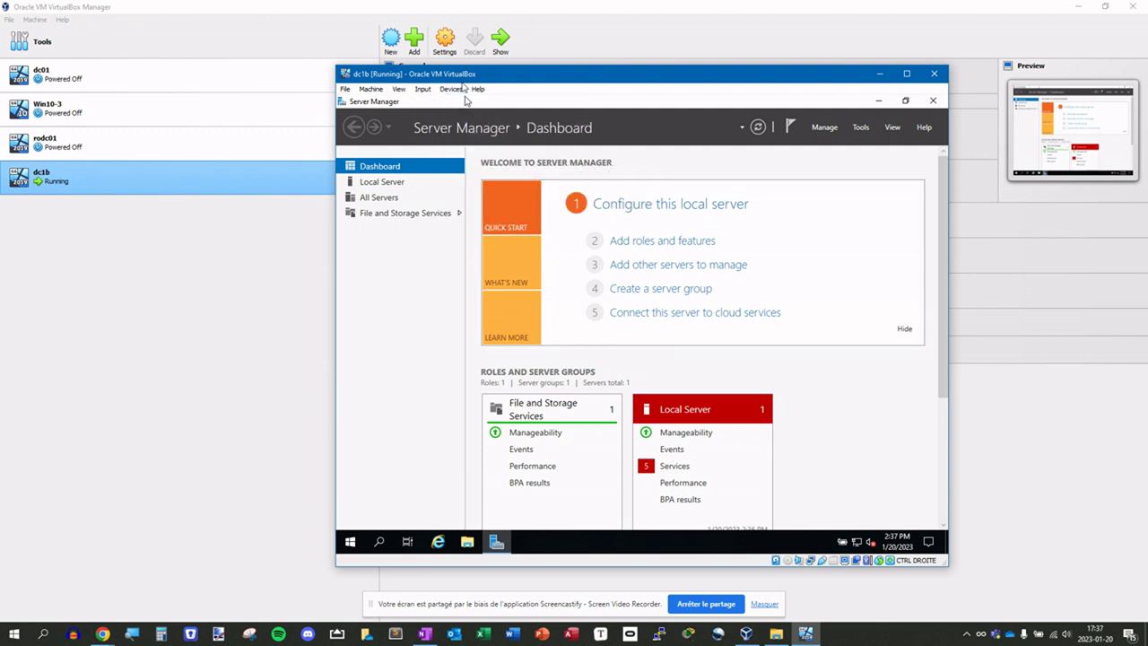
{"action": "left_click", "coordinate": [451, 90]}
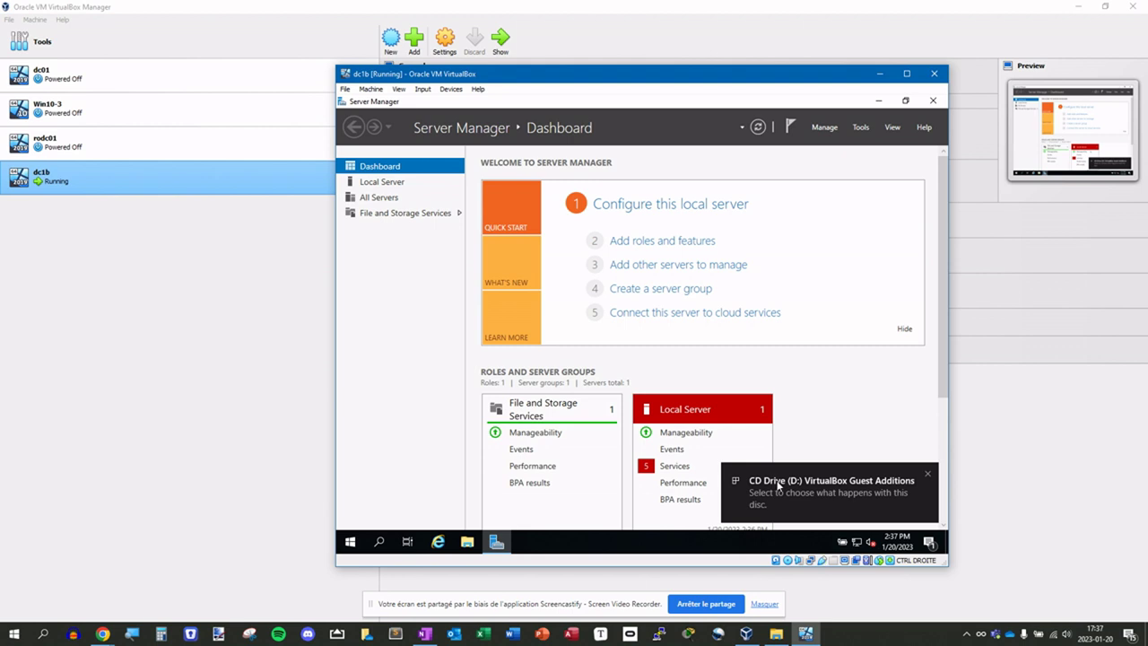
- Run Guest Additions setup from D: and install it to the default folder, rebooting dc1b
{"action": "right_click", "coordinate": [353, 543]}
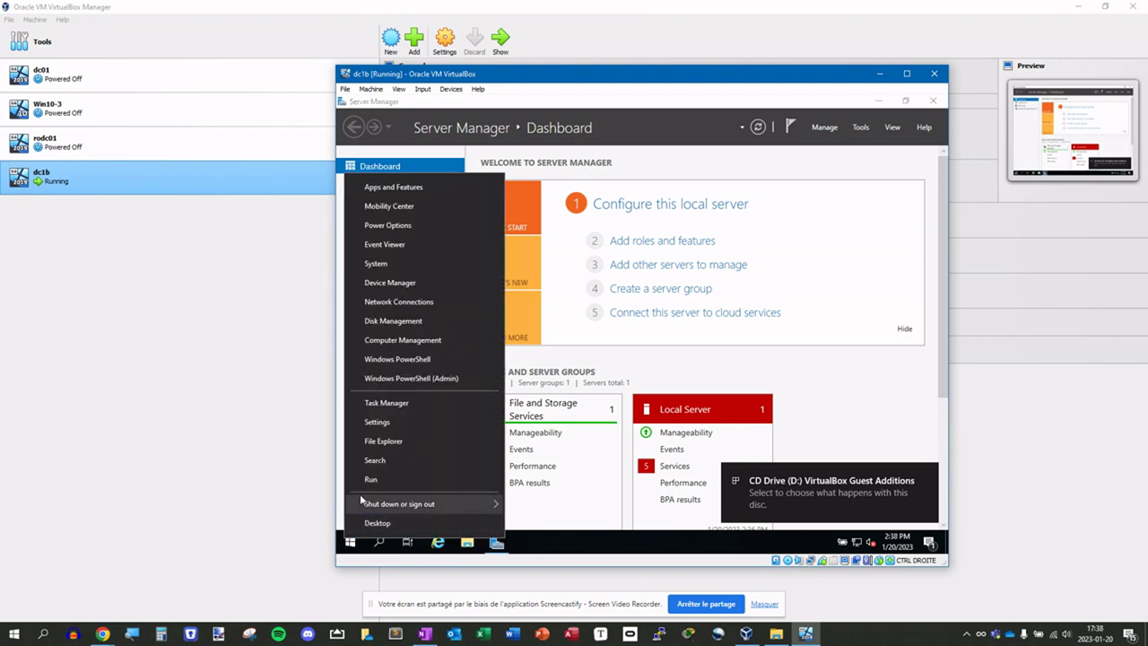
{"action": "left_click", "coordinate": [368, 479]}
{"action": "type", "text": "d"}
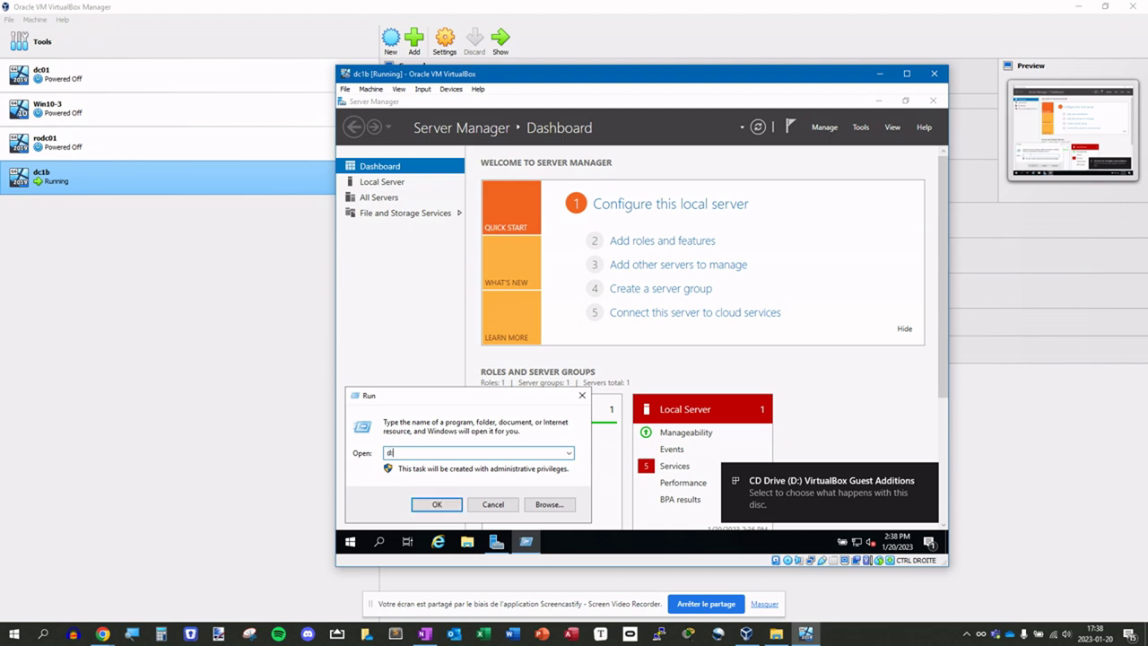
{"action": "key", "text": "Return"}
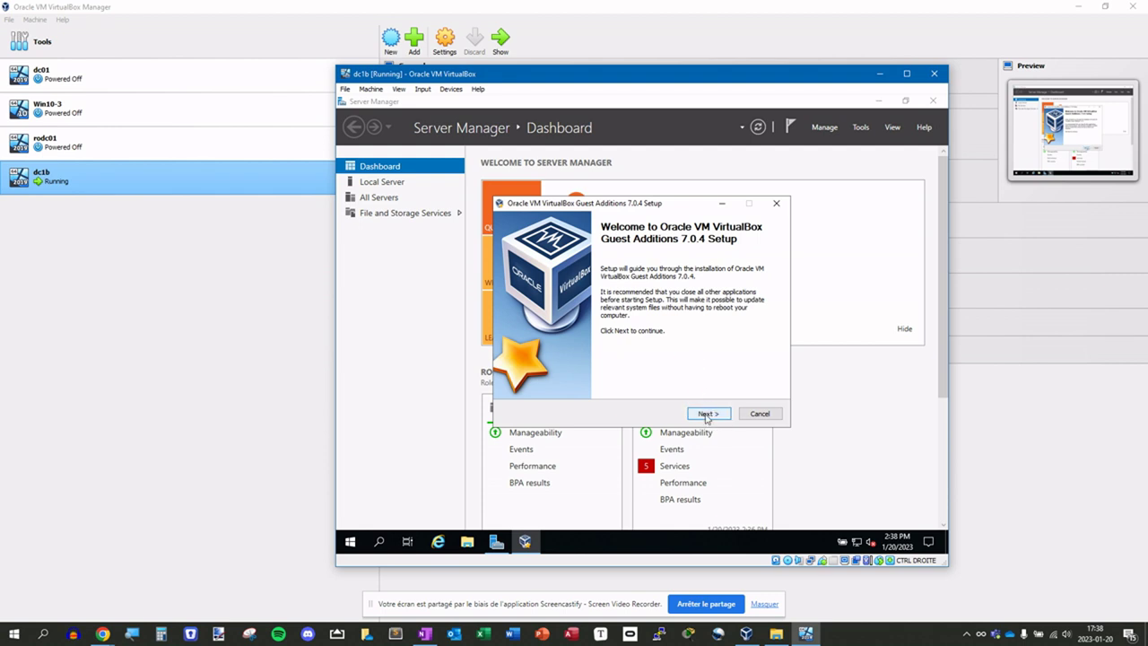
{"action": "left_click", "coordinate": [706, 415]}
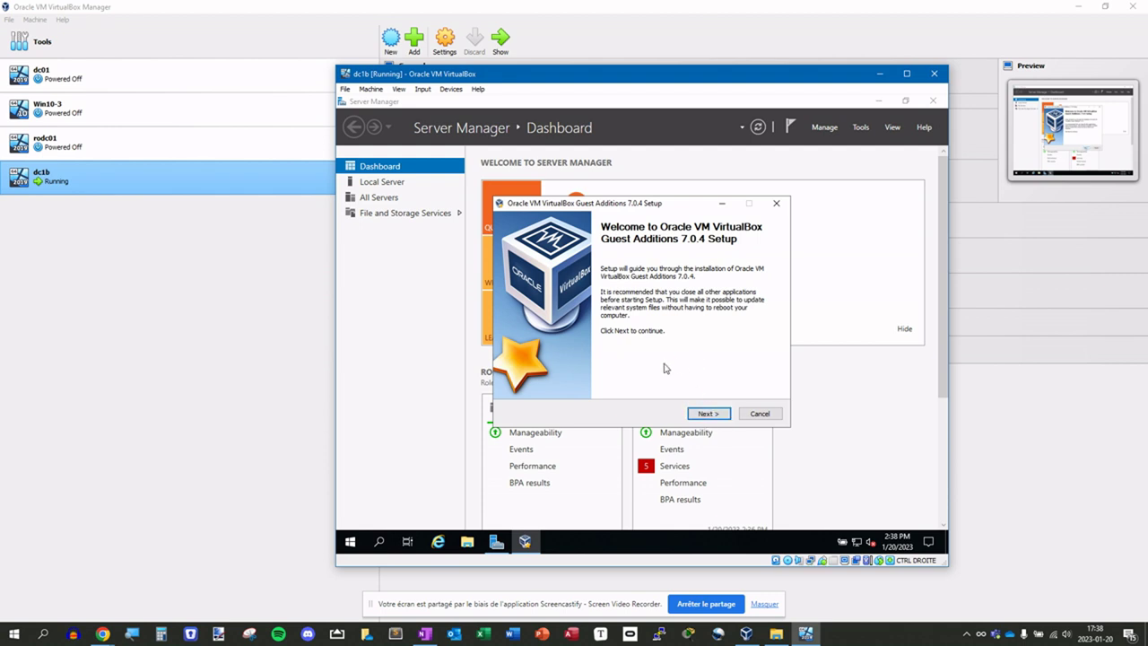
{"action": "left_click", "coordinate": [706, 414]}
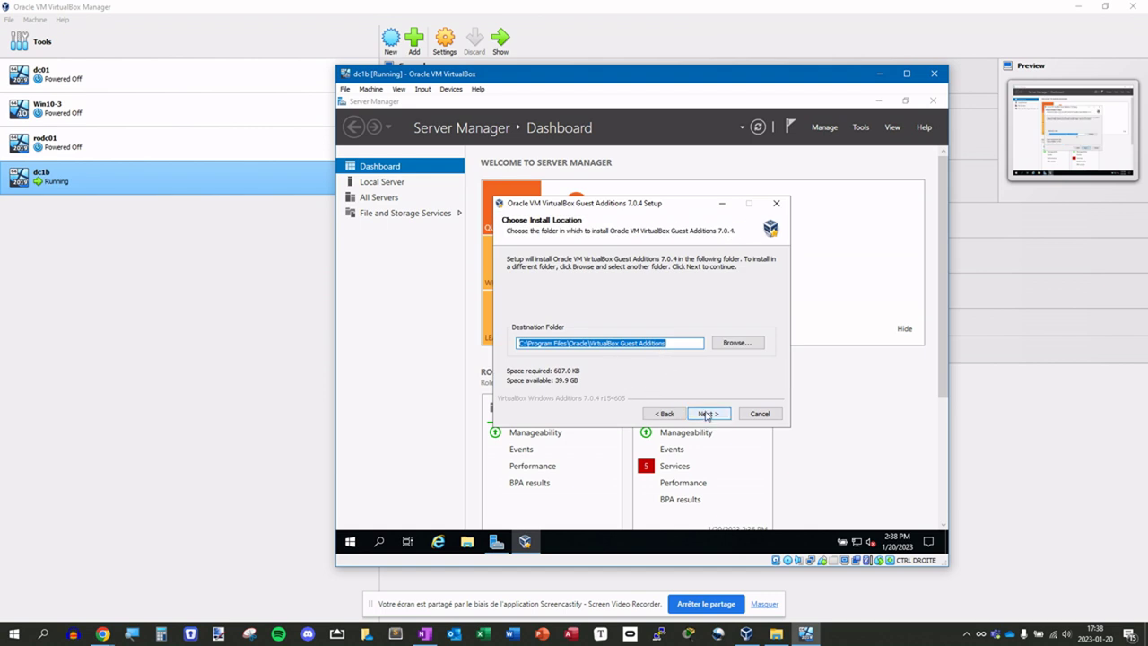
{"action": "left_click", "coordinate": [705, 412]}
{"action": "left_click", "coordinate": [708, 414]}
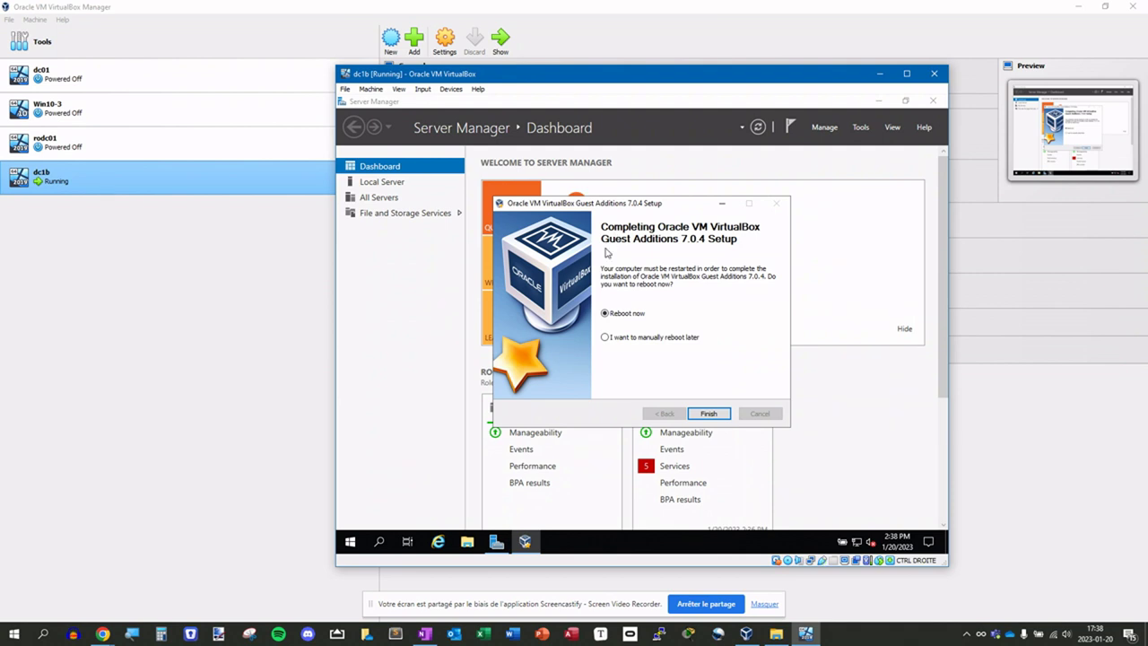
{"action": "left_click", "coordinate": [710, 414]}
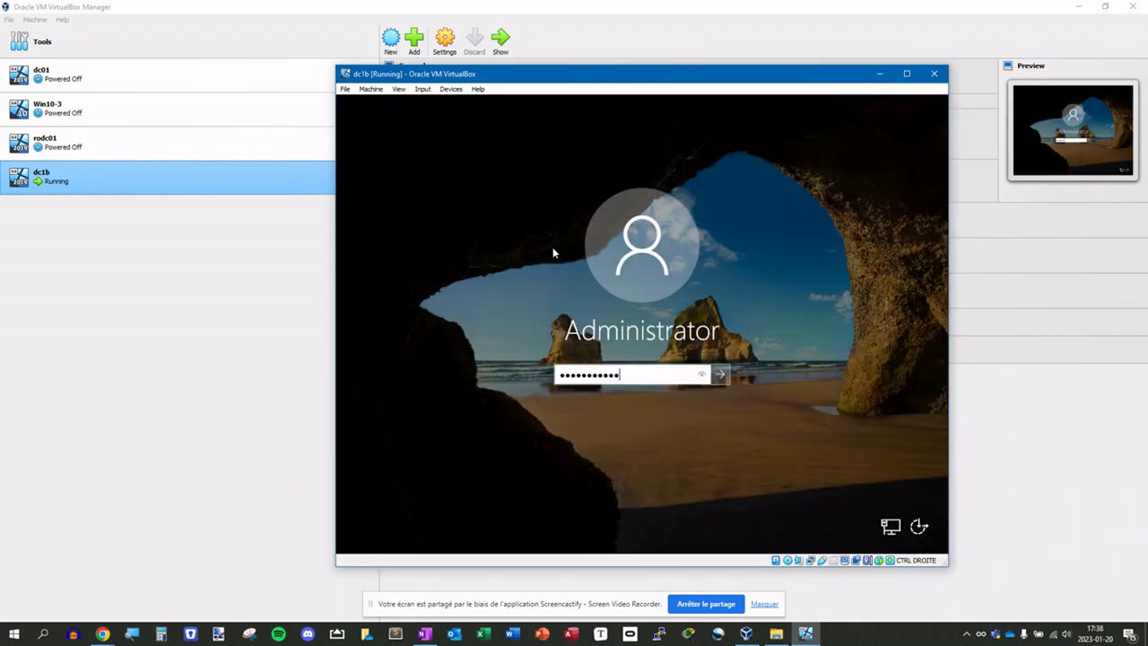
- Sign back in to dc1b after the reboot and launch Notepad on the host
{"action": "key", "text": "Return"}
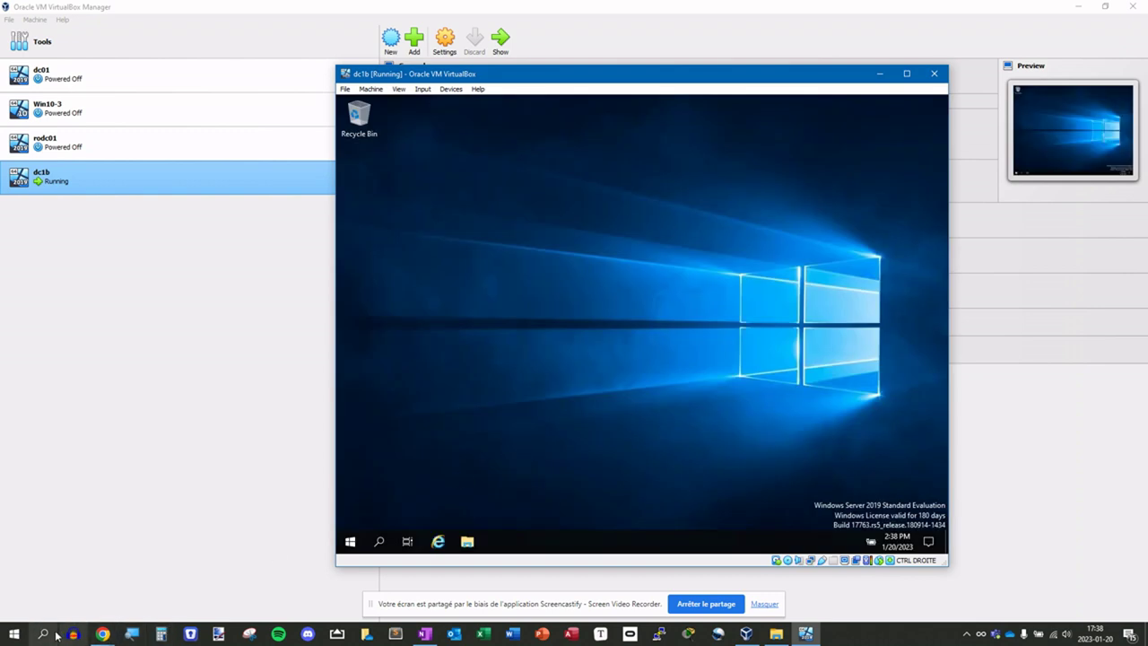
{"action": "right_click", "coordinate": [14, 635]}
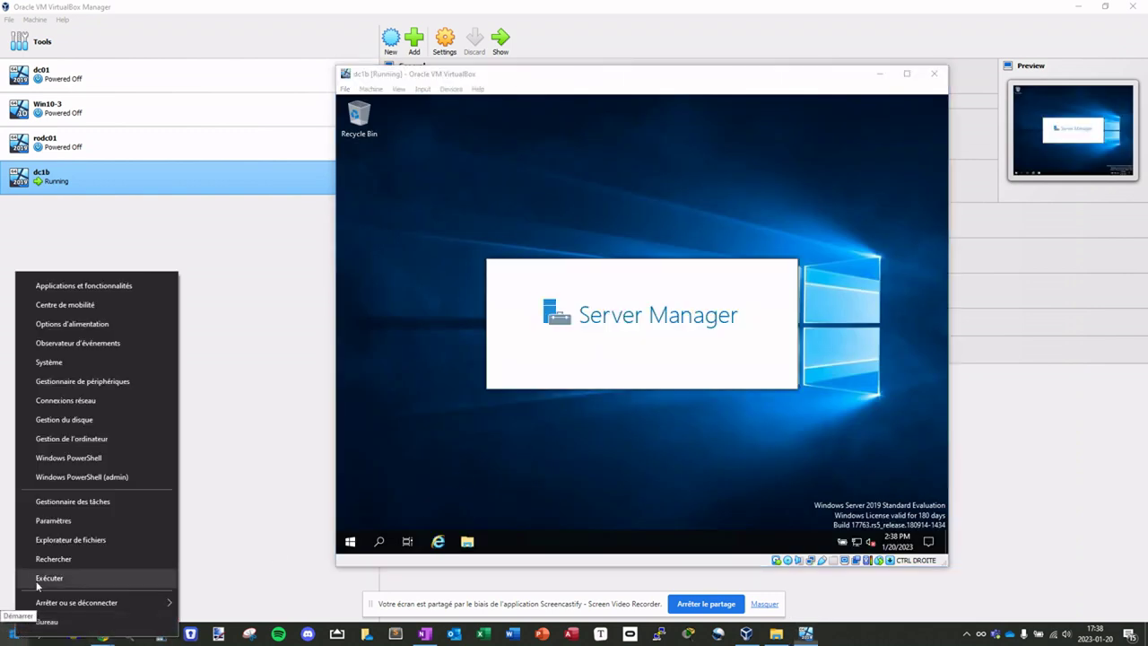
{"action": "left_click", "coordinate": [38, 581]}
{"action": "type", "text": "notepa"}
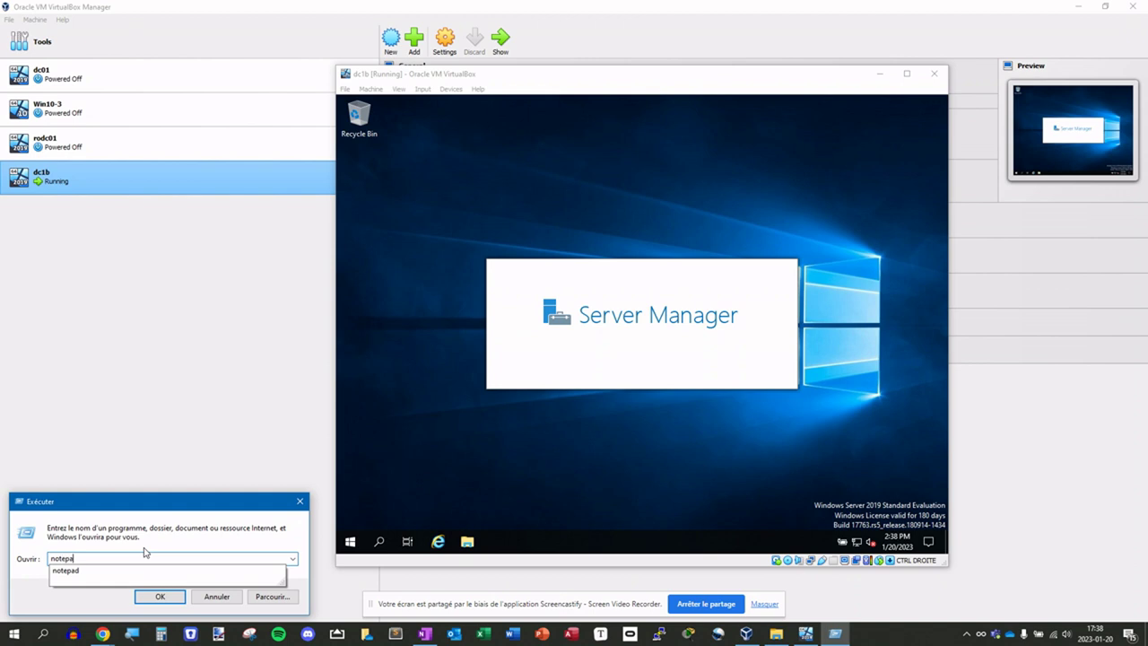
{"action": "type", "text": "d"}
{"action": "key", "text": "Return"}
- Type test text in host Notepad, then launch Notepad in dc1b and paste it there
{"action": "type", "text": "dskdjkalsjdklas"}
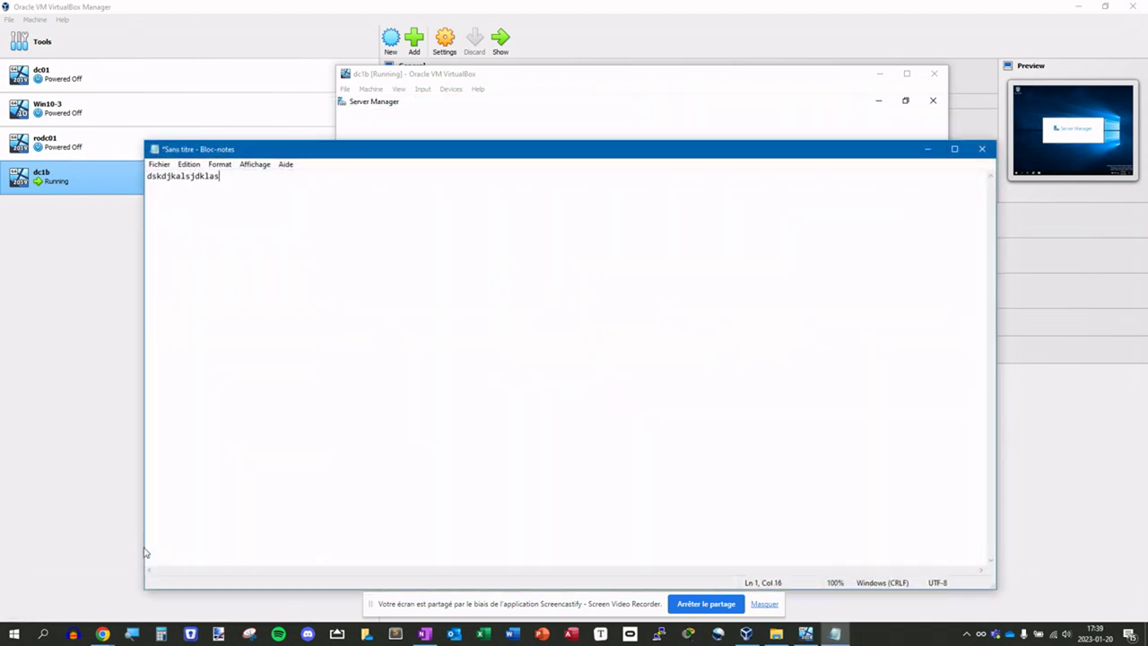
{"action": "key", "text": "ctrl+a"}
{"action": "key", "text": "ctrl+c"}
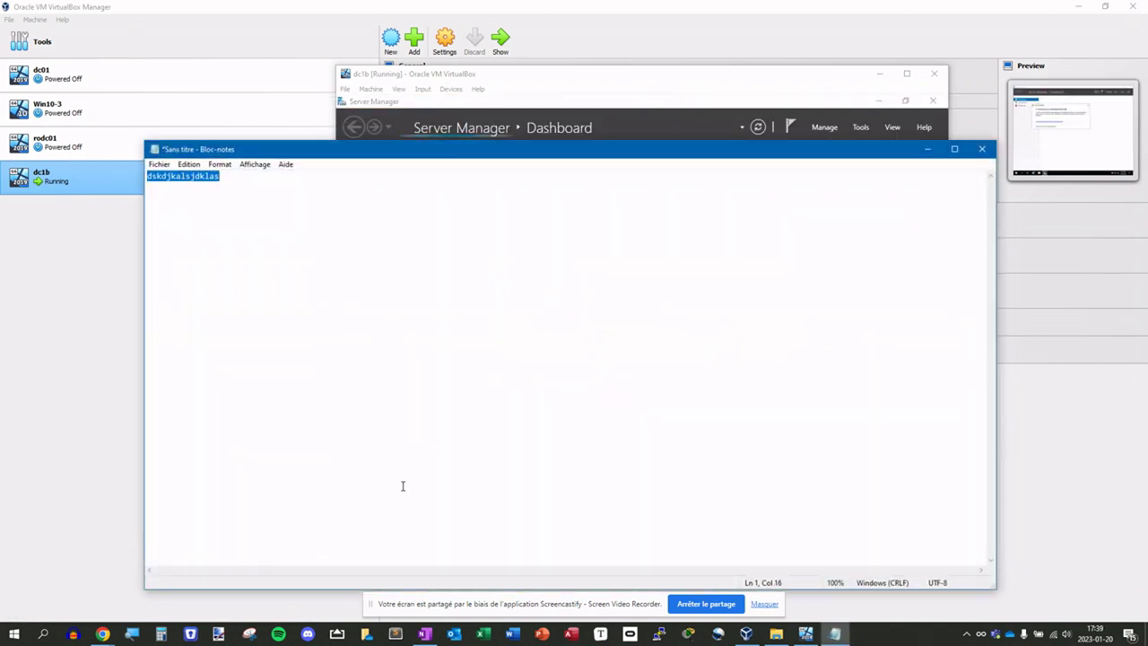
{"action": "left_click", "coordinate": [555, 75]}
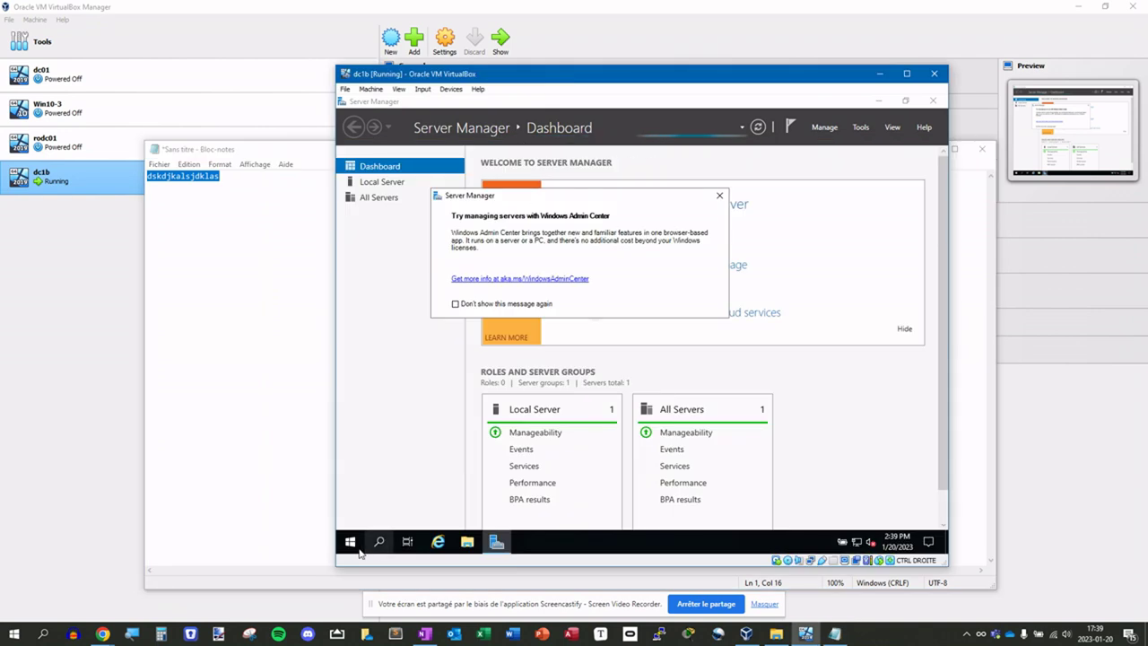
{"action": "right_click", "coordinate": [350, 542]}
{"action": "left_click", "coordinate": [372, 481]}
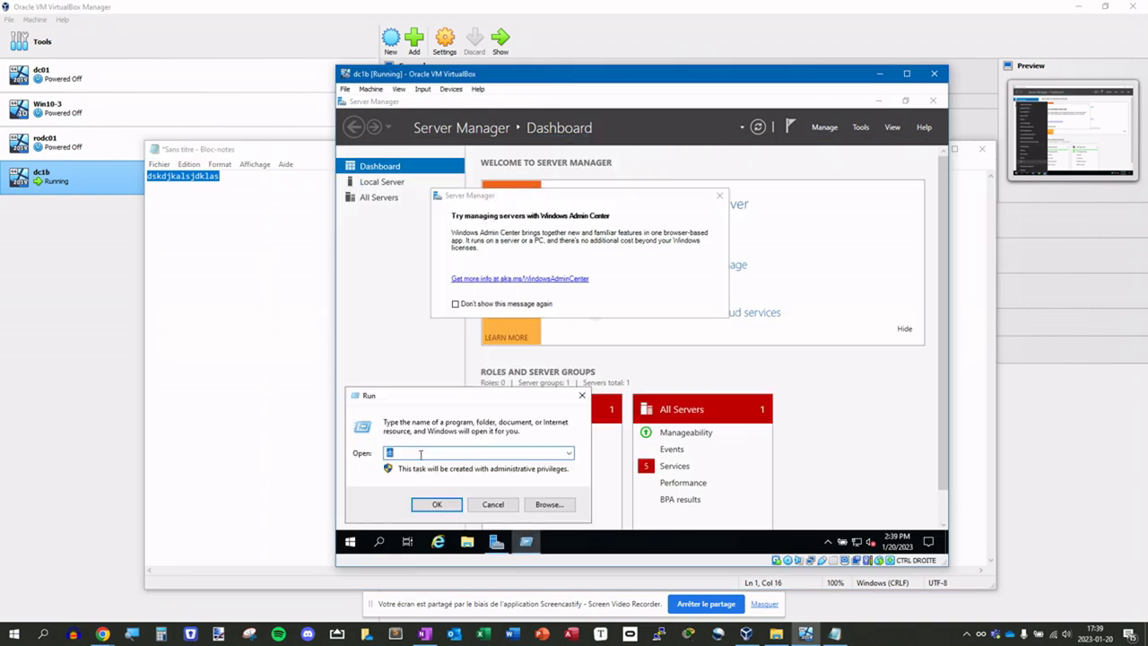
{"action": "type", "text": "notepad"}
{"action": "key", "text": "Return"}
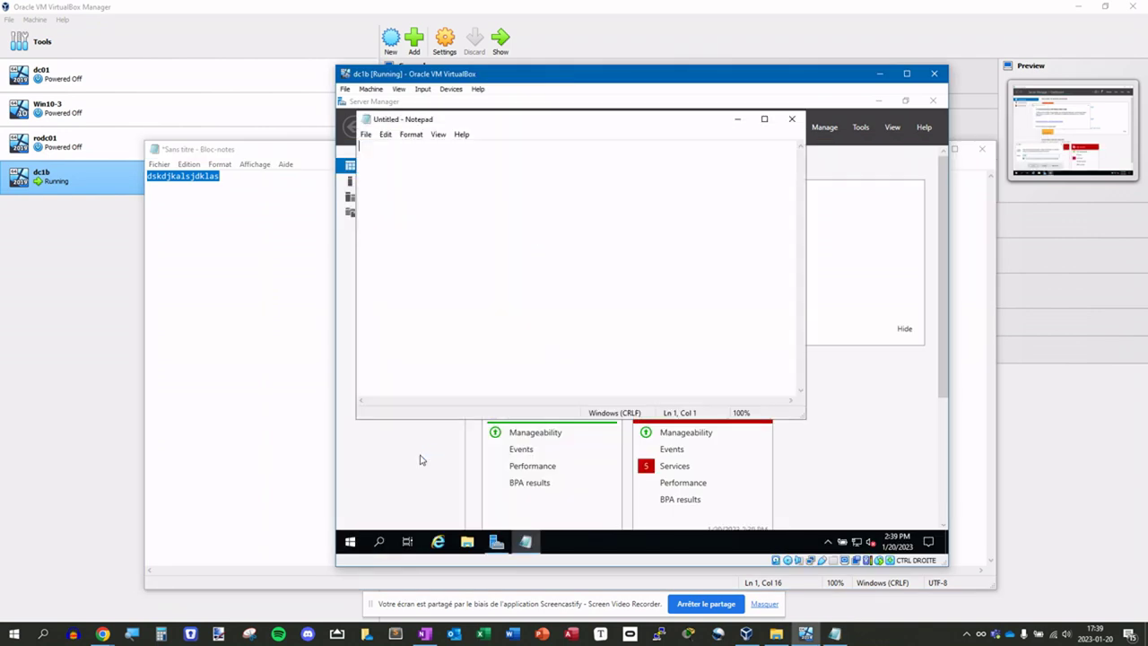
{"action": "key", "text": "ctrl+v"}
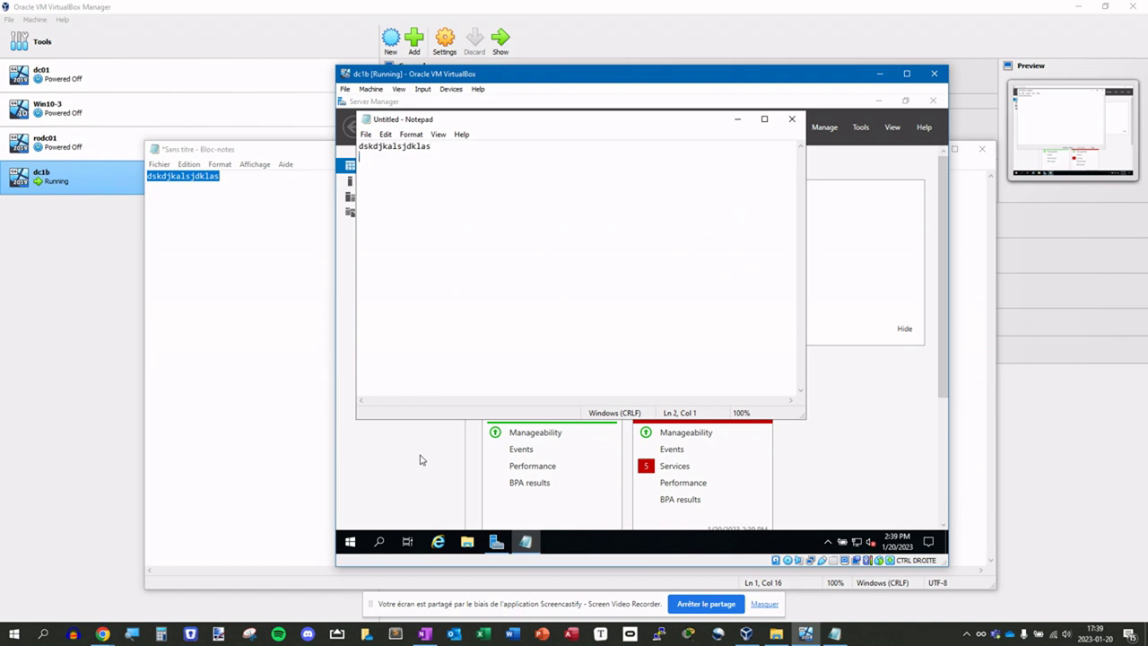
- Type AAAAAA in dc1b's Notepad, copy it, and paste it into host Notepad
{"action": "type", "text": "AAAAAA"}
{"action": "key", "text": "shift+Home"}
{"action": "left_click", "coordinate": [294, 314]}
{"action": "type", "text": "AAAAAA"}
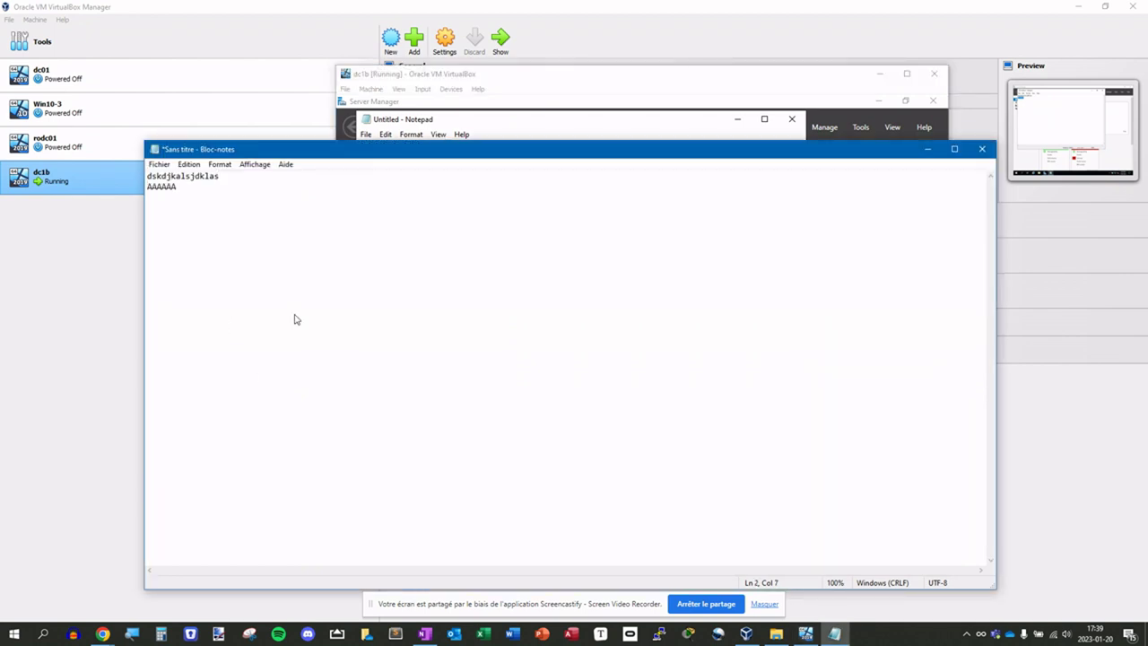
{"action": "left_click", "coordinate": [513, 84]}
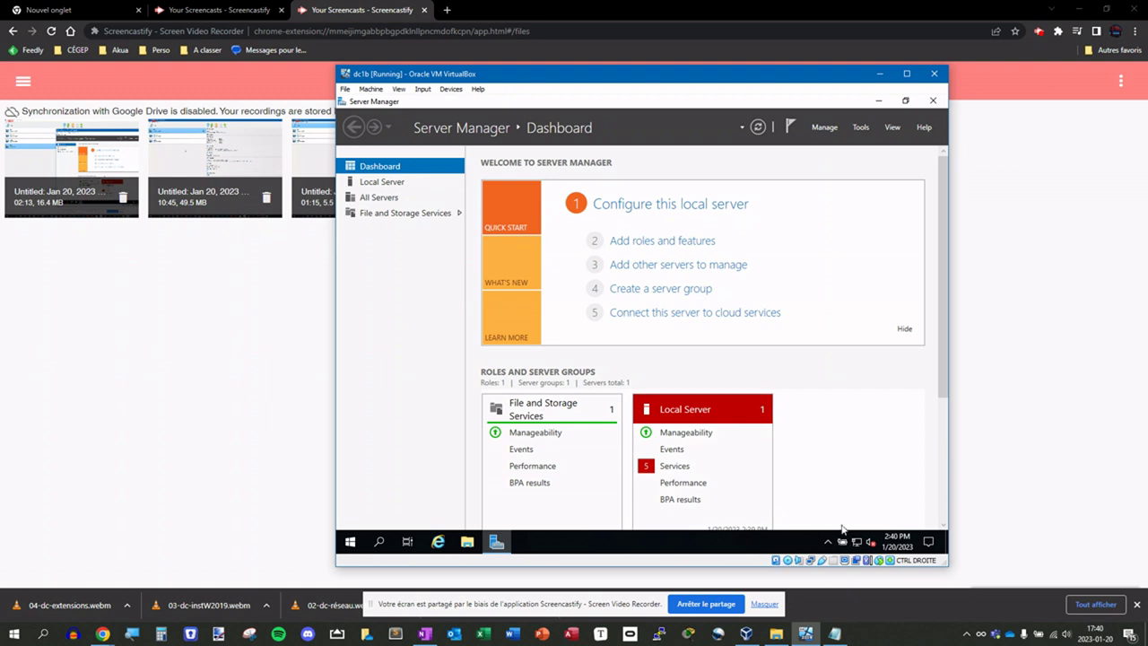
- Open dc1b's Network & Internet settings from the tray network icon and scroll its Status page
{"action": "mouse_move", "coordinate": [856, 542]}
{"action": "left_click", "coordinate": [859, 544]}
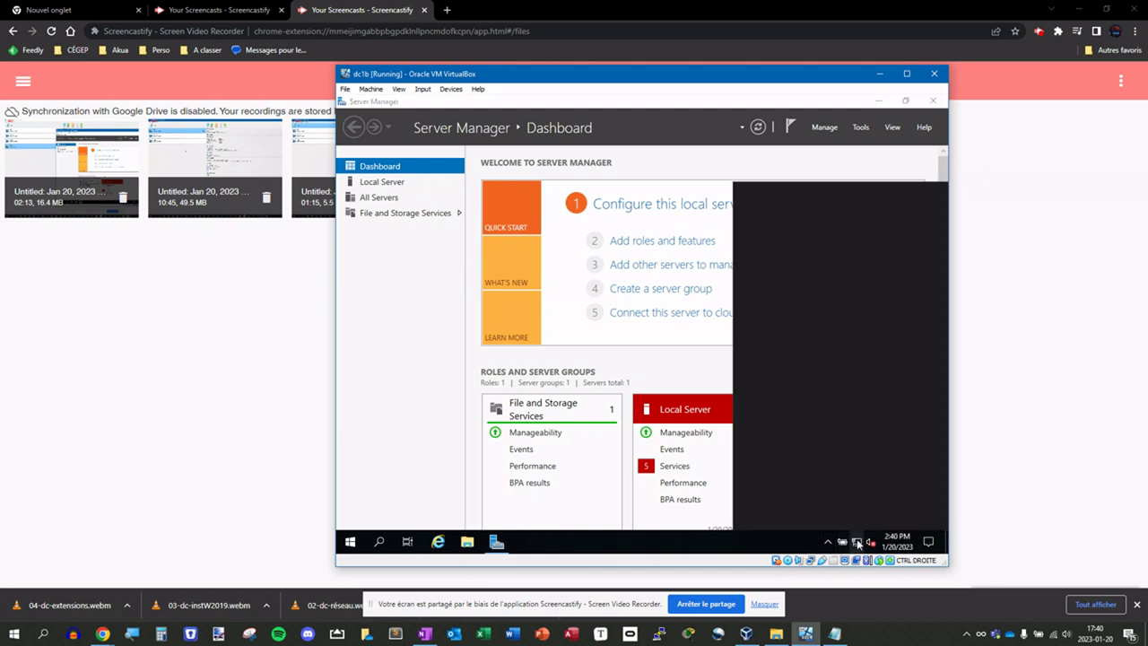
{"action": "right_click", "coordinate": [858, 544]}
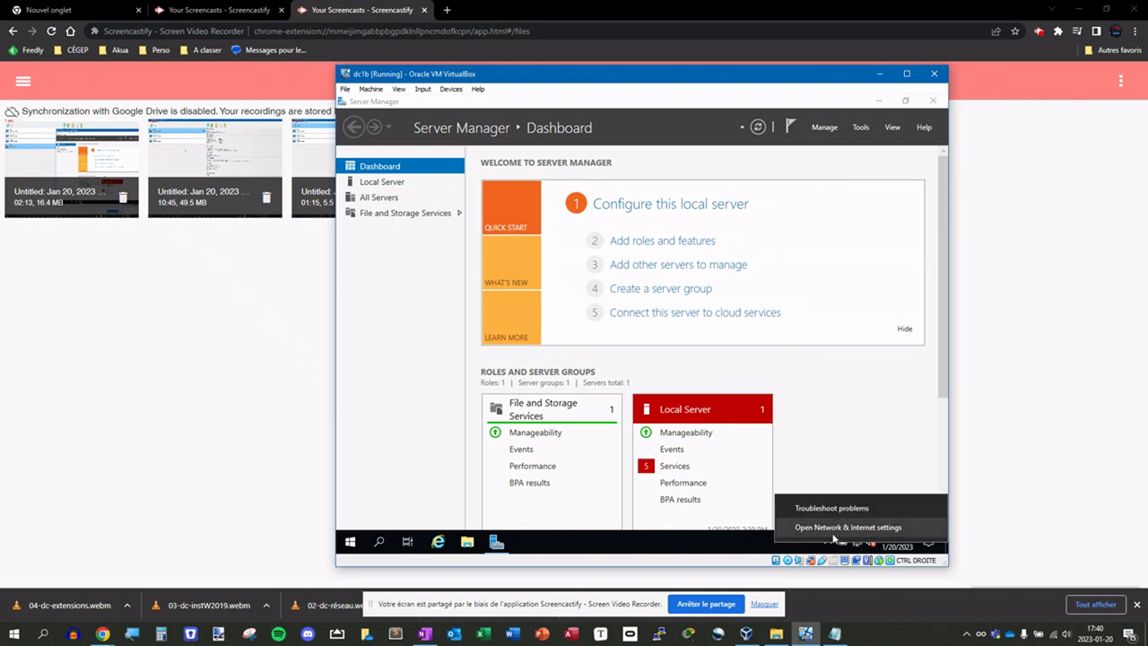
{"action": "left_click", "coordinate": [876, 530]}
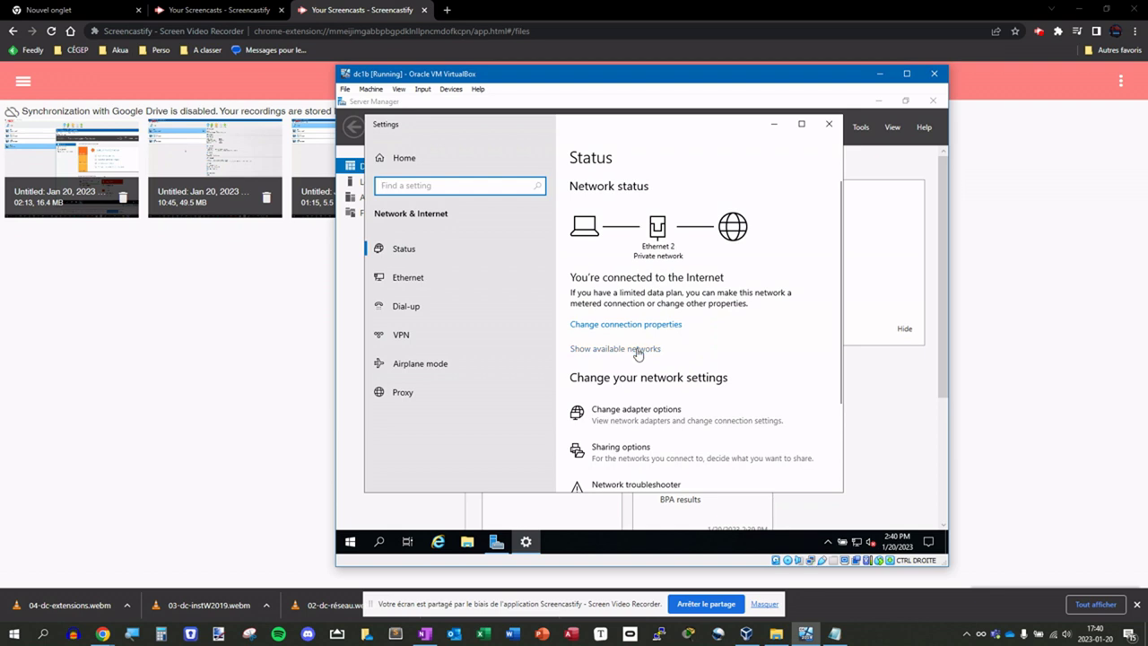
{"action": "scroll", "coordinate": [626, 352], "scroll_direction": "down", "scroll_amount": 2}
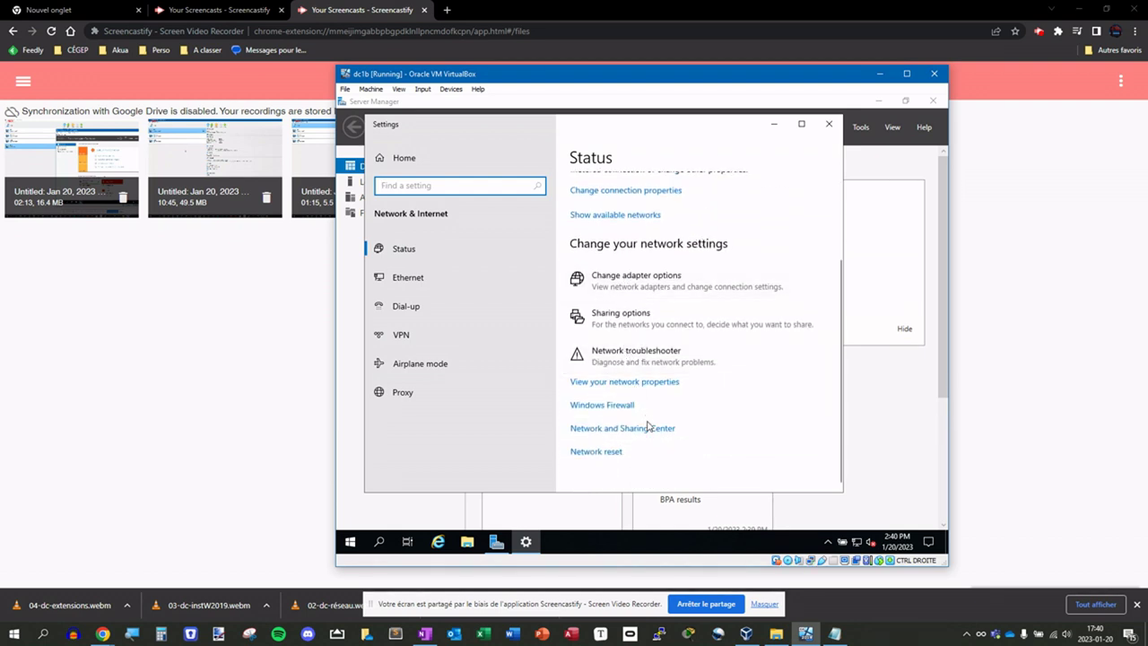
- Open Network and Sharing Center and inspect the Ethernet adapter's IPv4 settings without changes
{"action": "left_click", "coordinate": [651, 429]}
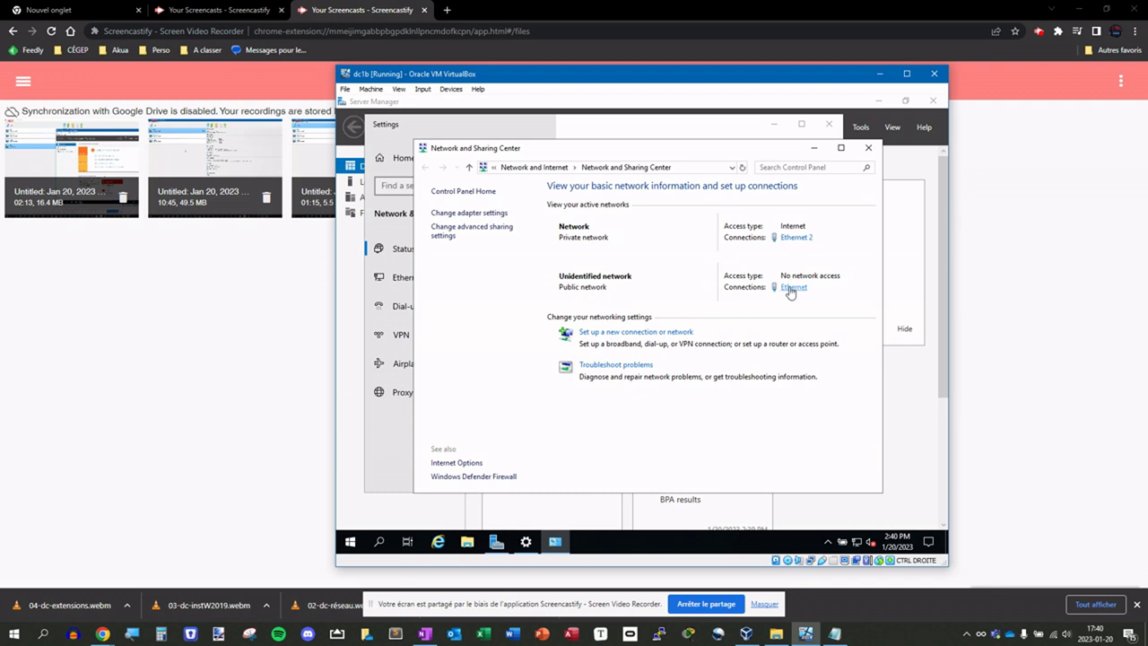
{"action": "left_click", "coordinate": [792, 289]}
{"action": "left_click", "coordinate": [578, 415]}
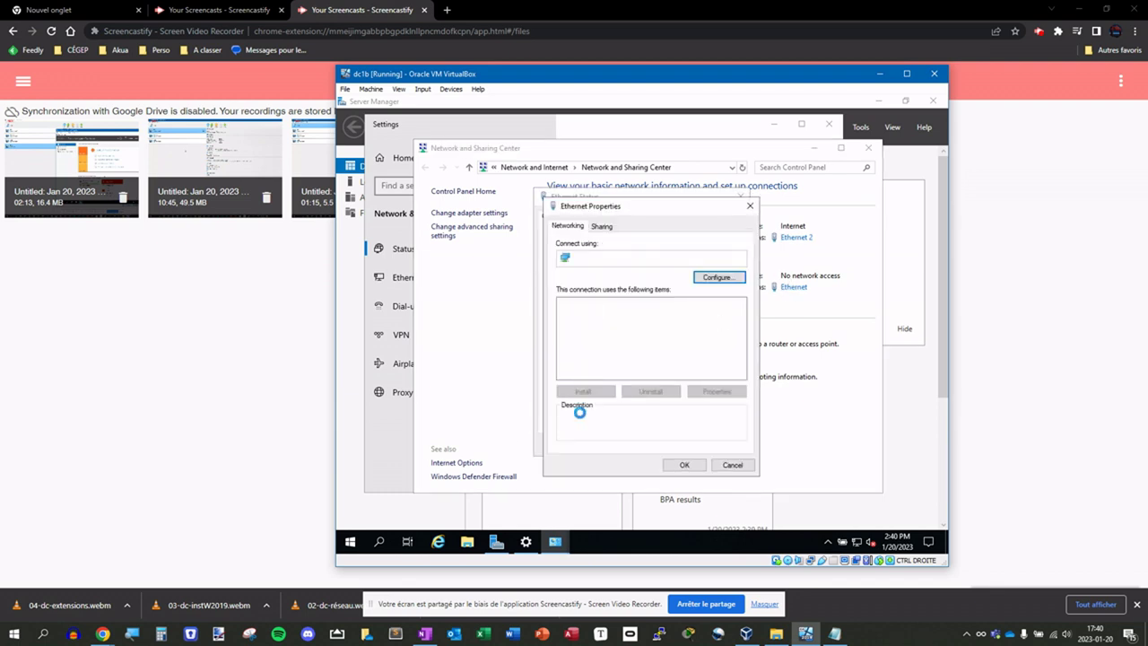
{"action": "double_click", "coordinate": [647, 337]}
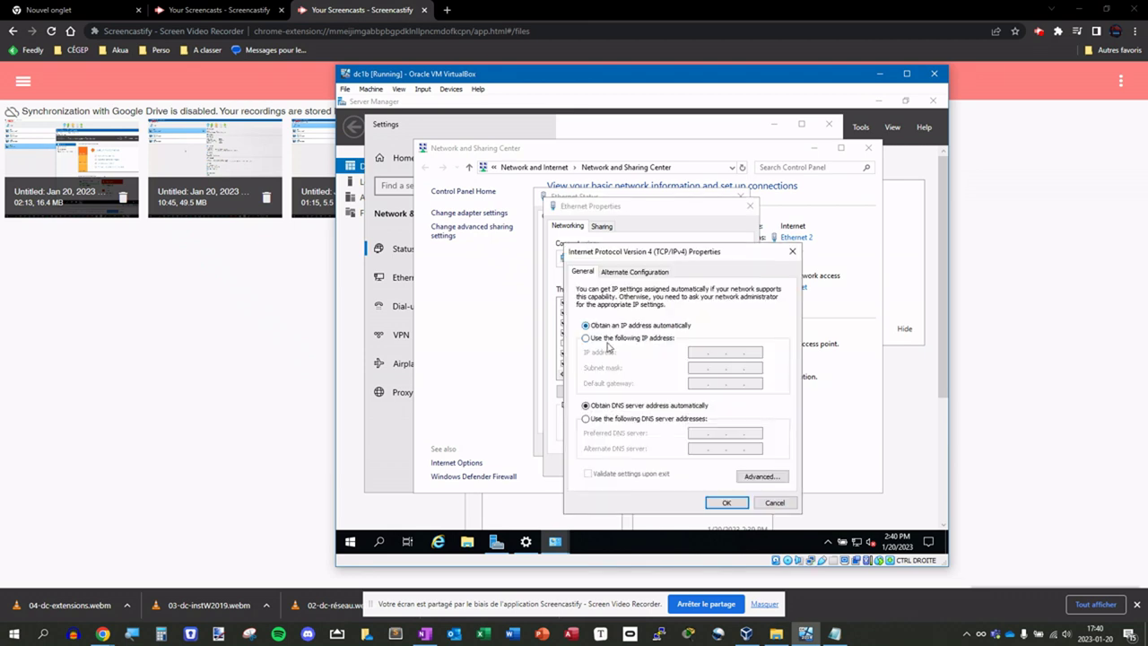
{"action": "left_click", "coordinate": [773, 502]}
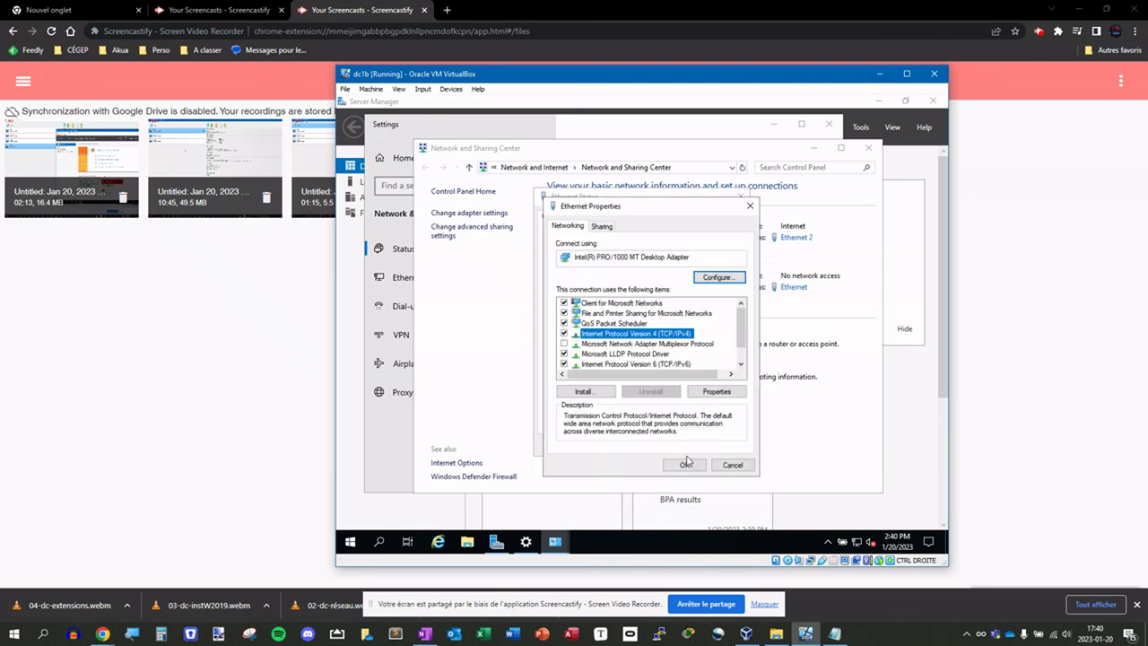
{"action": "left_click", "coordinate": [734, 466]}
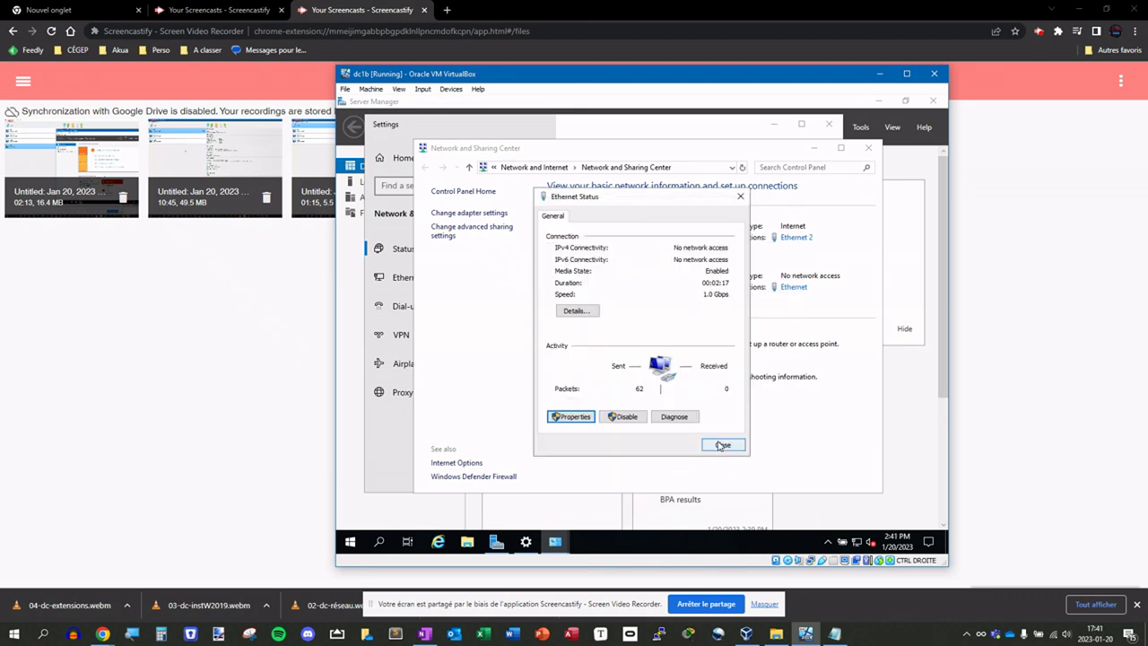
{"action": "left_click", "coordinate": [722, 445]}
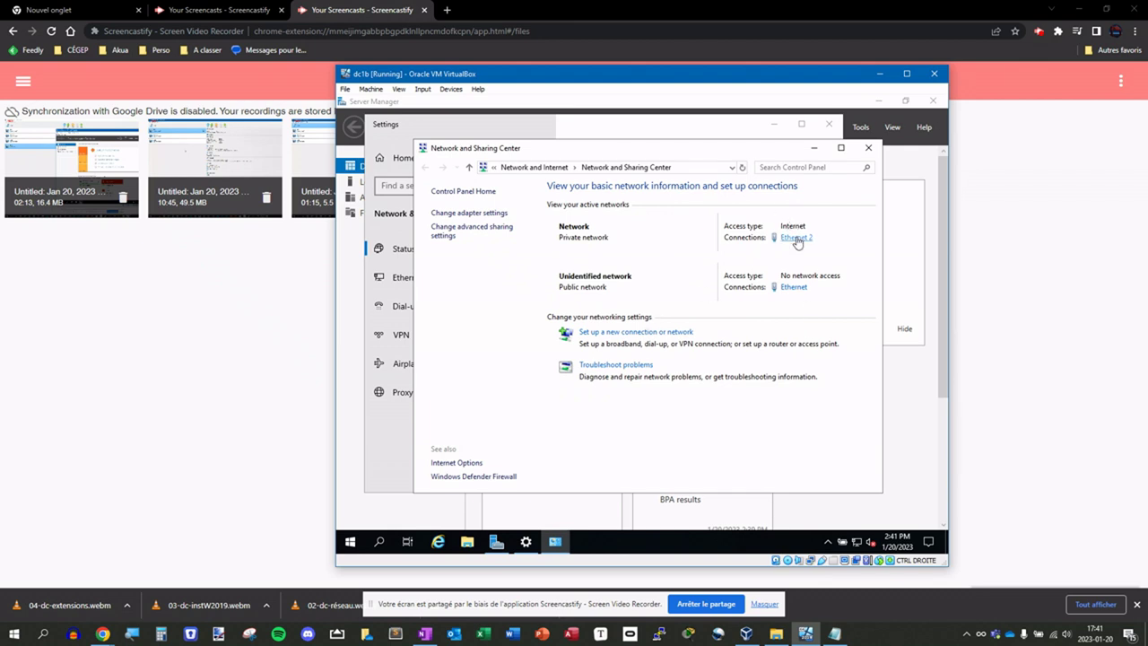
- Review the Ethernet 2 connection details
{"action": "left_click", "coordinate": [796, 239]}
{"action": "left_click", "coordinate": [577, 313]}
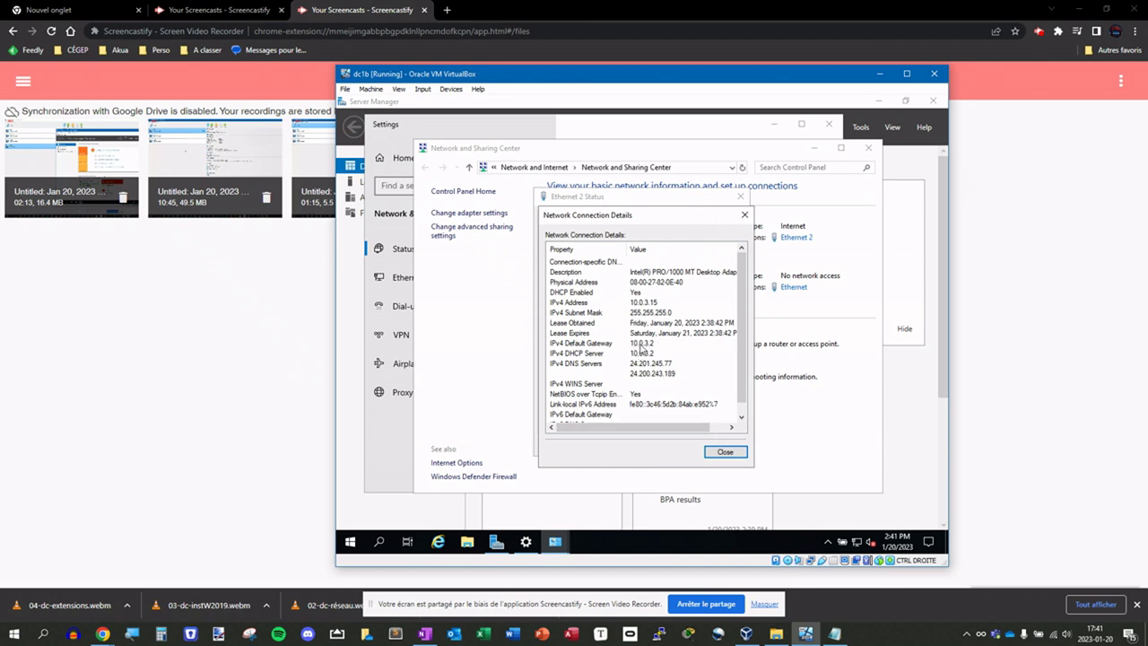
{"action": "left_click", "coordinate": [724, 453]}
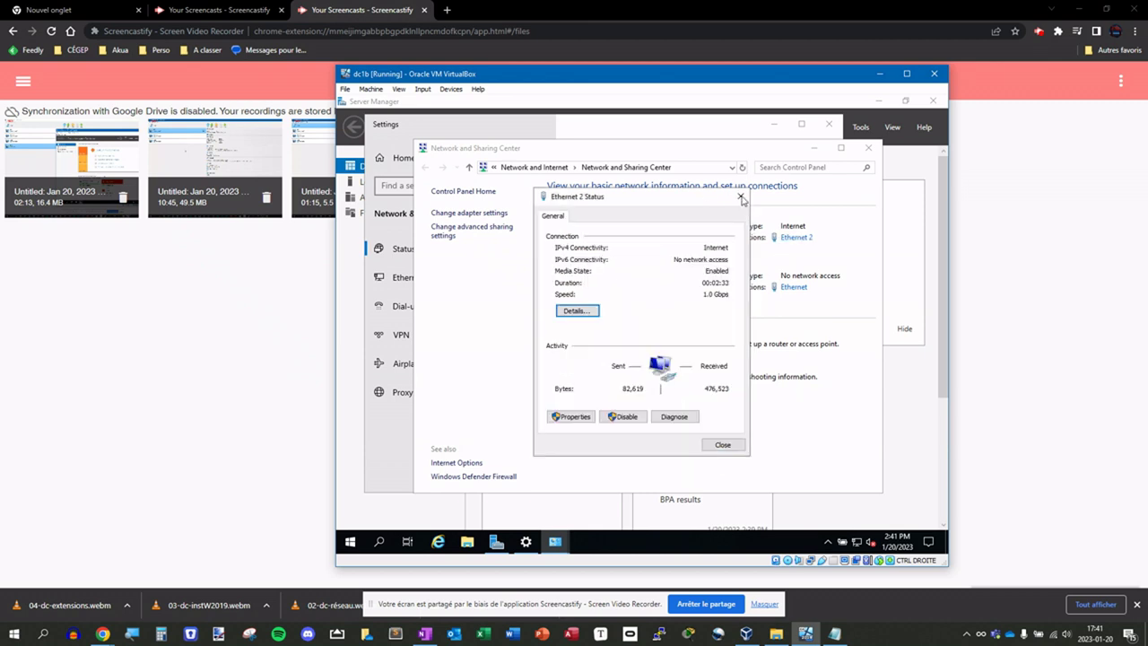
{"action": "left_click", "coordinate": [741, 198]}
- Show Ethernet's connection details: DHCP address 10.0.2.104 from server 10.0.2.100
{"action": "left_click", "coordinate": [793, 287]}
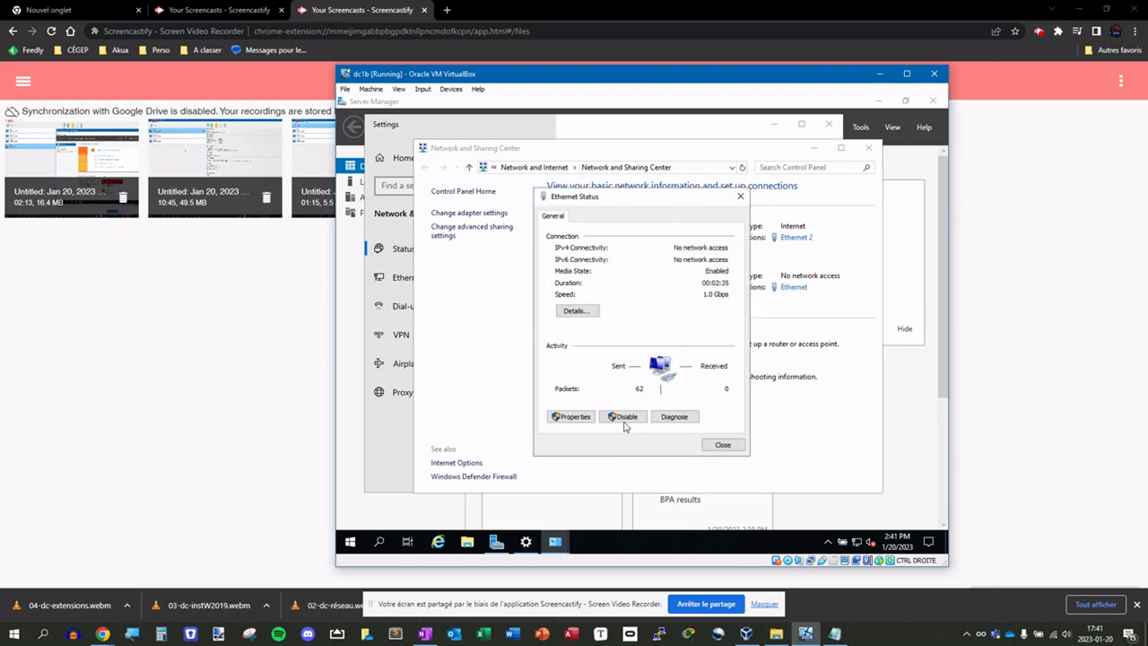
{"action": "left_click", "coordinate": [579, 417]}
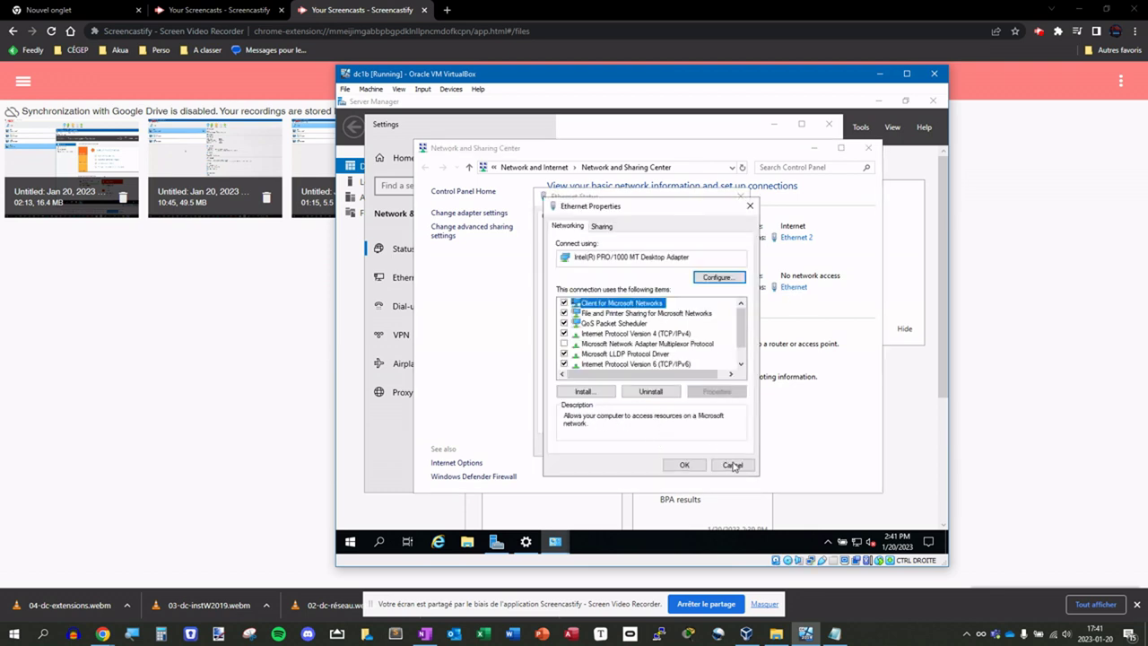
{"action": "left_click", "coordinate": [733, 466]}
{"action": "left_click", "coordinate": [583, 313]}
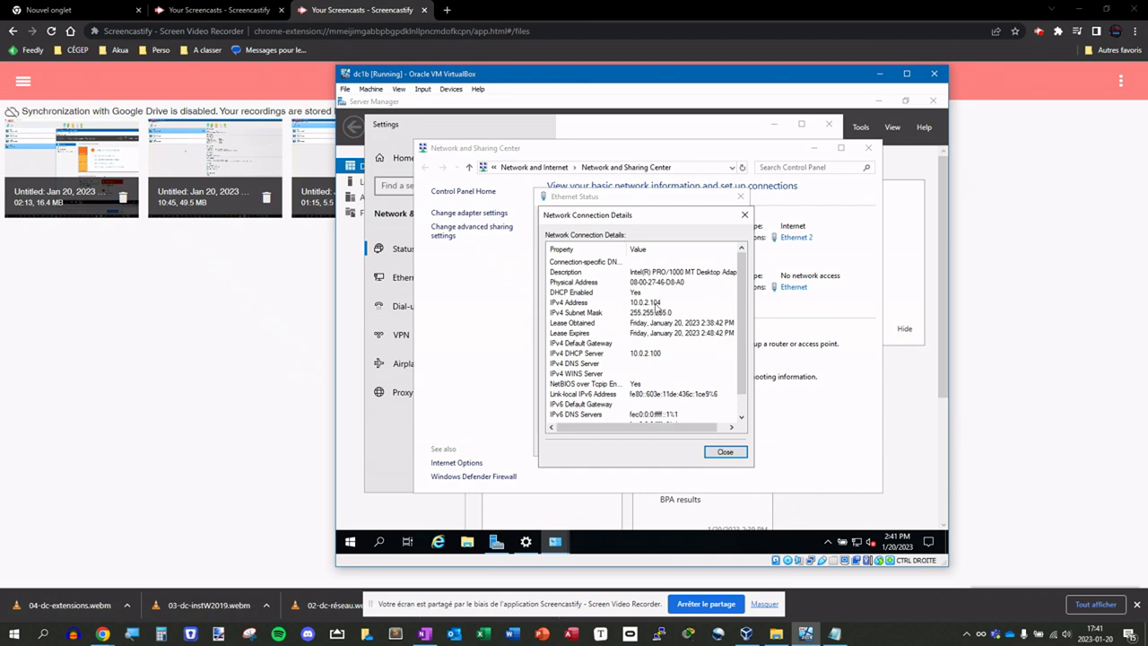
{"action": "left_click", "coordinate": [744, 215]}
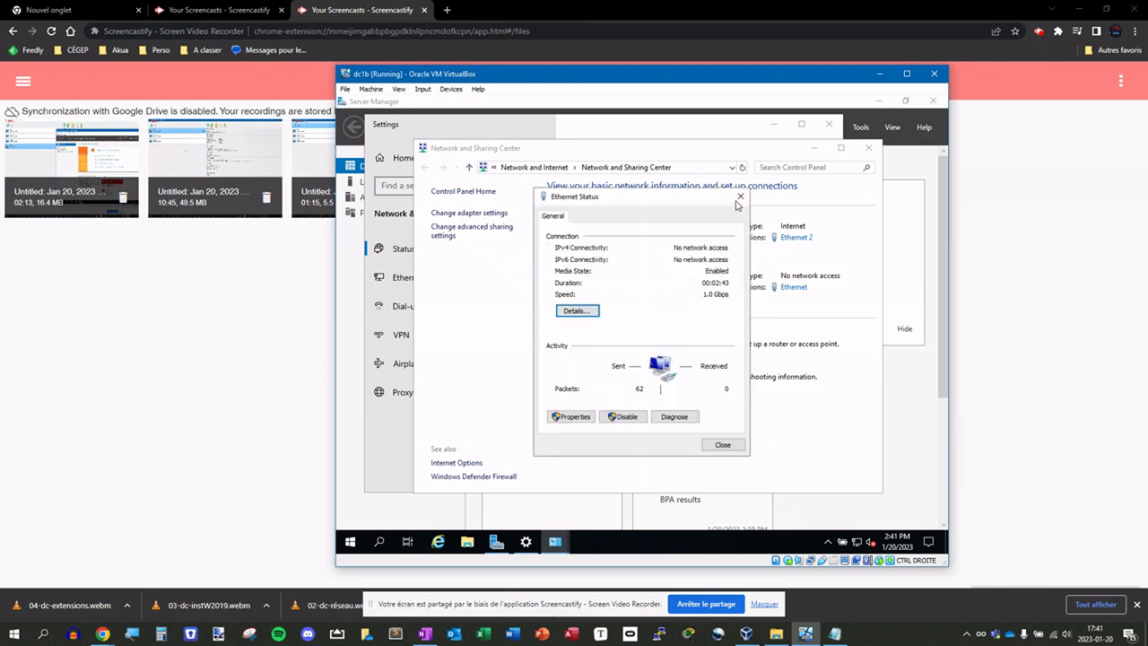
{"action": "left_click", "coordinate": [579, 311]}
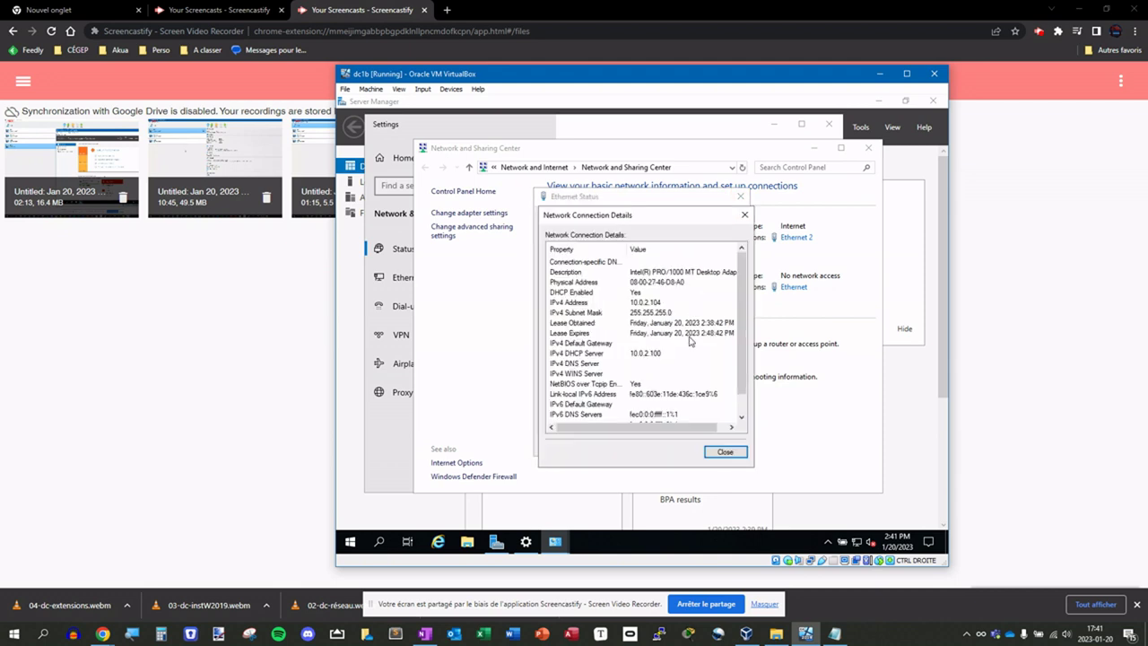
{"action": "scroll", "coordinate": [691, 341], "scroll_direction": "down", "scroll_amount": 1}
{"action": "scroll", "coordinate": [745, 337], "scroll_direction": "up", "scroll_amount": 1}
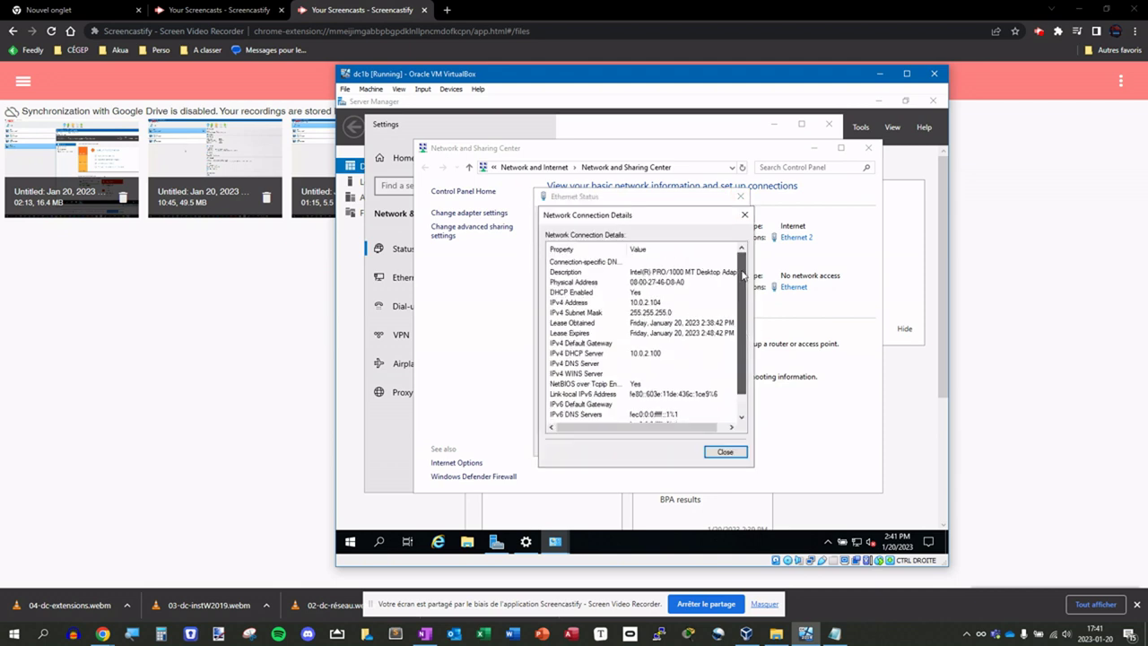
{"action": "scroll", "coordinate": [745, 278], "scroll_direction": "down", "scroll_amount": 1}
{"action": "scroll", "coordinate": [752, 269], "scroll_direction": "up", "scroll_amount": 1}
{"action": "scroll", "coordinate": [744, 344], "scroll_direction": "down", "scroll_amount": 1}
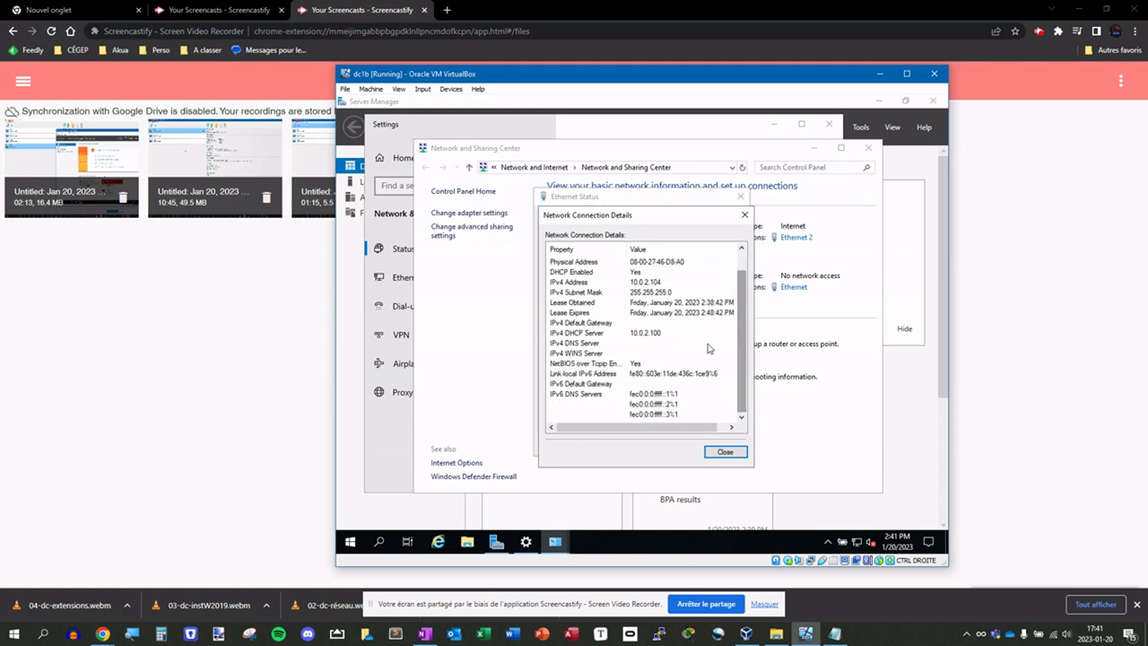
- Run ping google.ca from a dc1b command prompt and confirm 4 of 4 replies, 0% loss
{"action": "right_click", "coordinate": [350, 542]}
{"action": "left_click", "coordinate": [402, 482]}
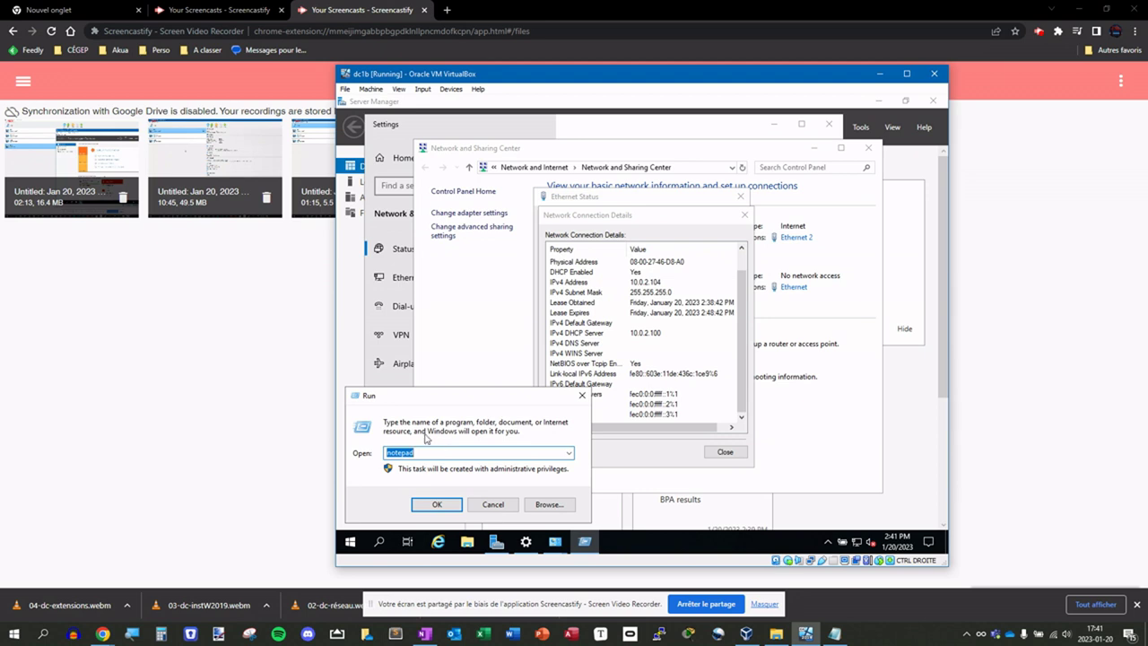
{"action": "type", "text": "cmd"}
{"action": "key", "text": "Return"}
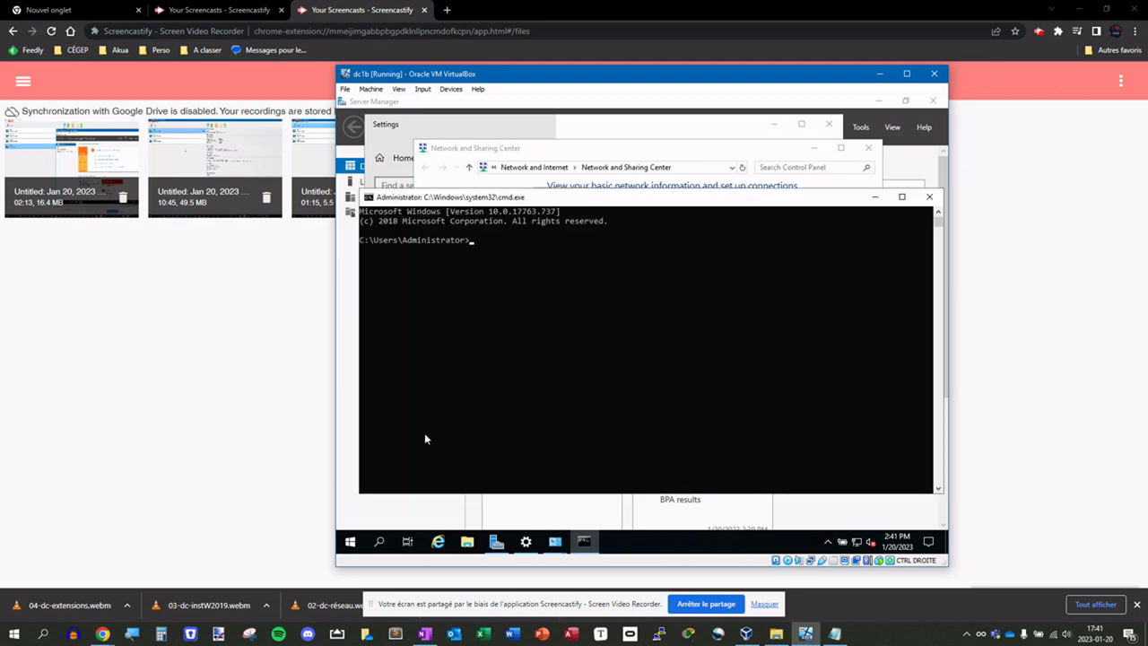
{"action": "type", "text": "ping google.ca"}
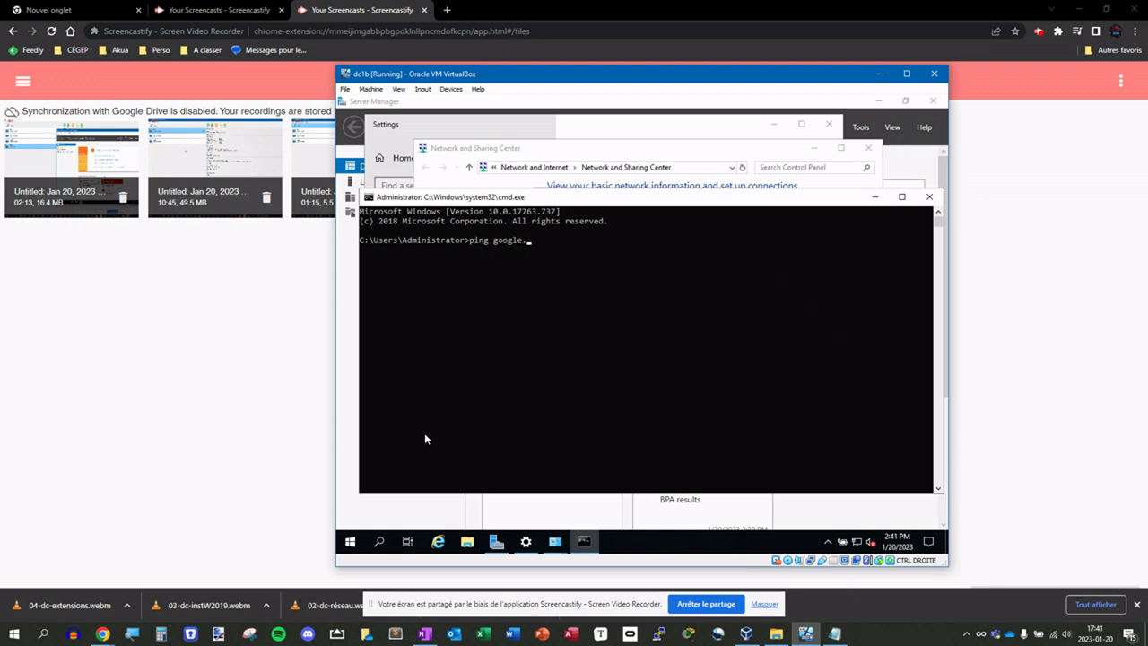
{"action": "key", "text": "Return"}
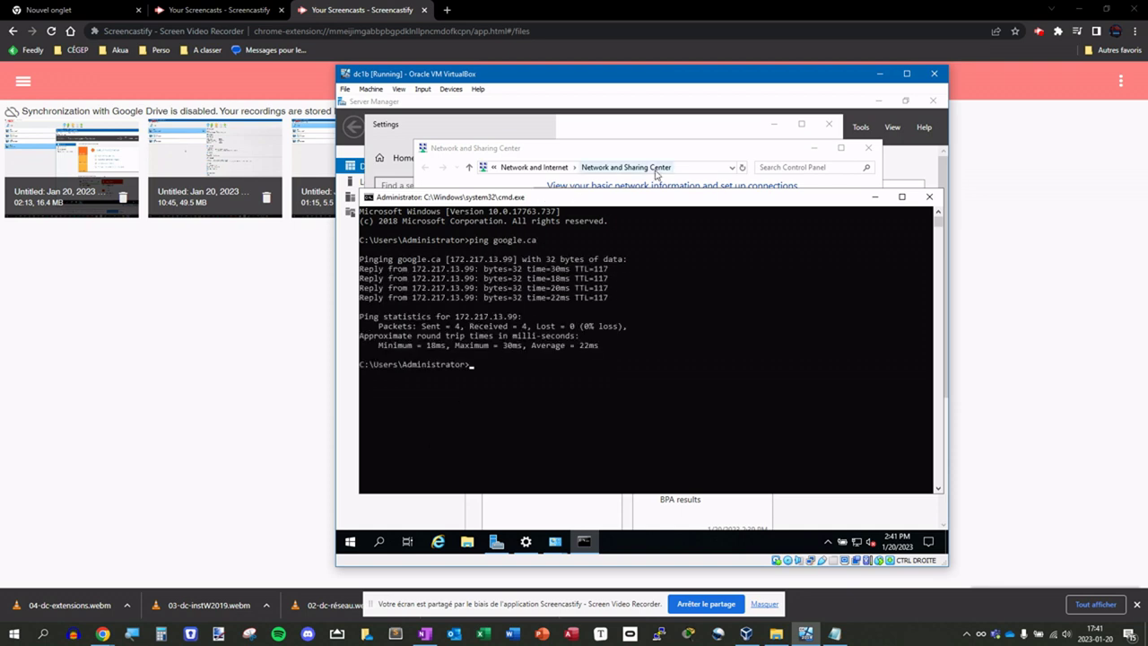
{"action": "left_click", "coordinate": [649, 164]}
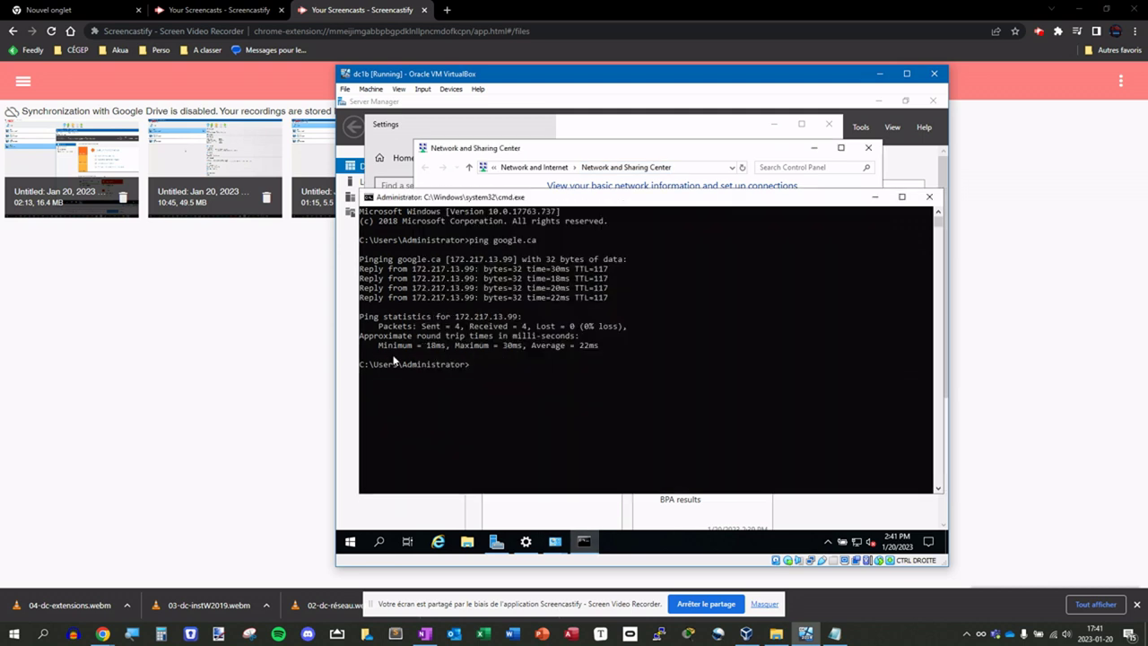
{"action": "left_click", "coordinate": [368, 351]}
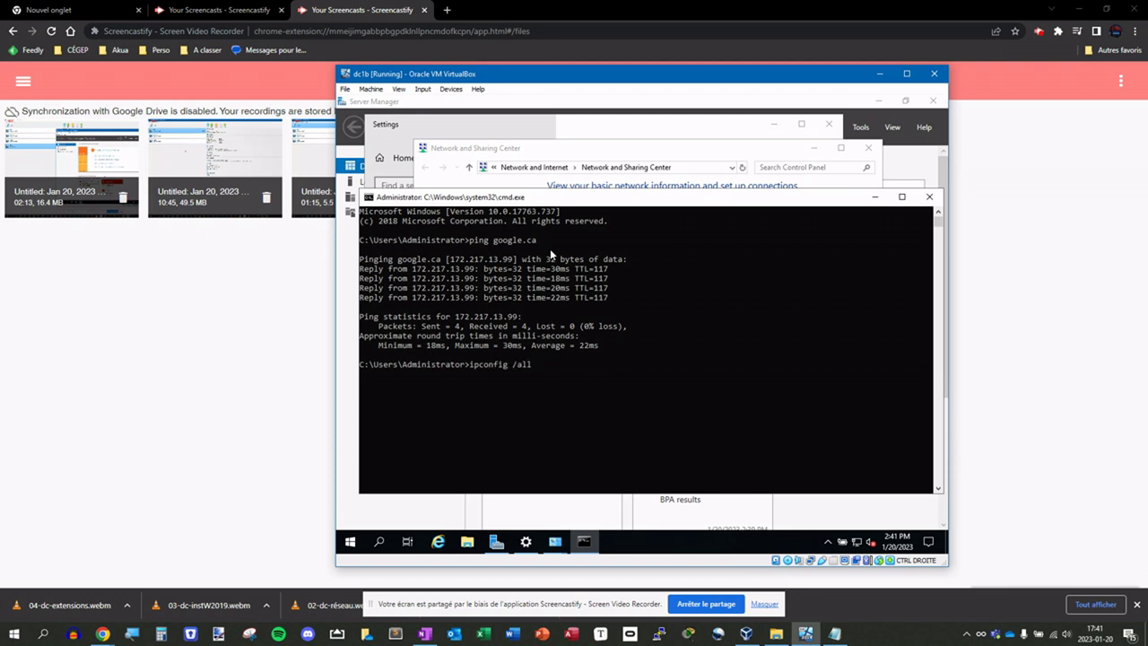
- Check Ethernet 2's connection details, including its IPv4 default gateway
{"action": "left_click", "coordinate": [688, 154]}
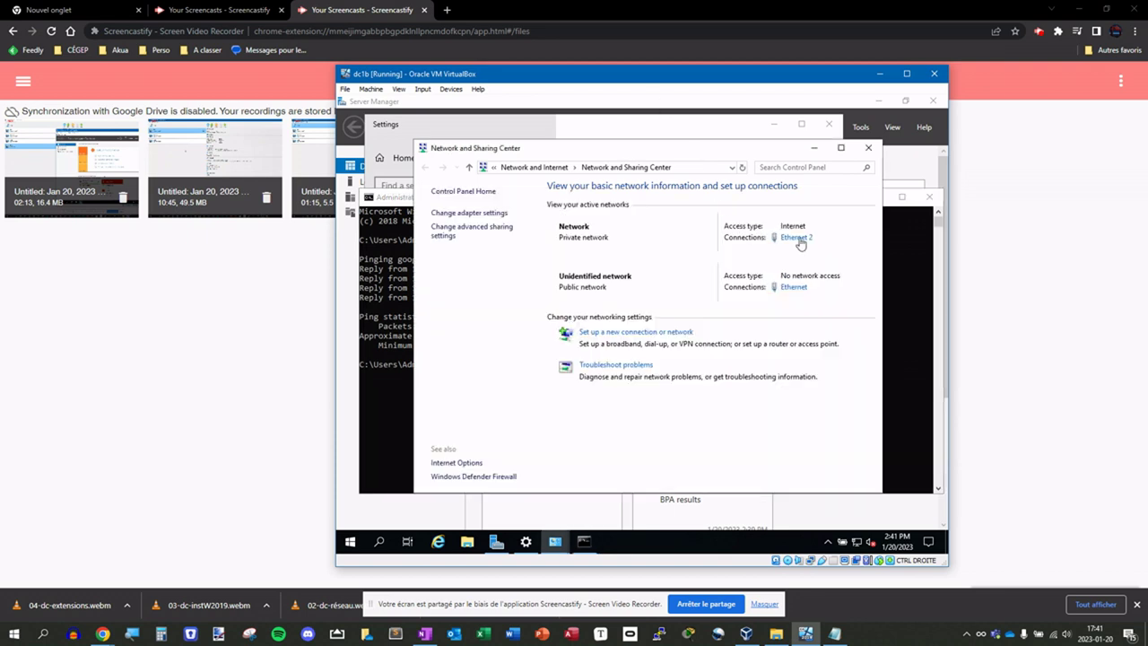
{"action": "left_click", "coordinate": [799, 240]}
{"action": "left_click", "coordinate": [572, 315]}
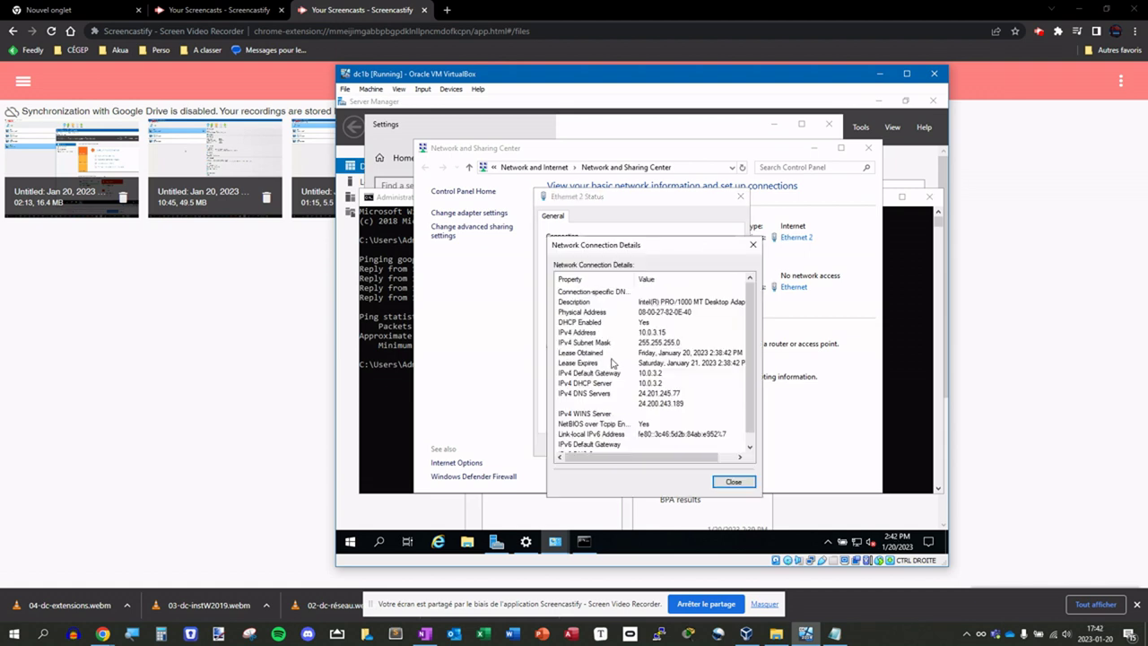
{"action": "left_click", "coordinate": [628, 374]}
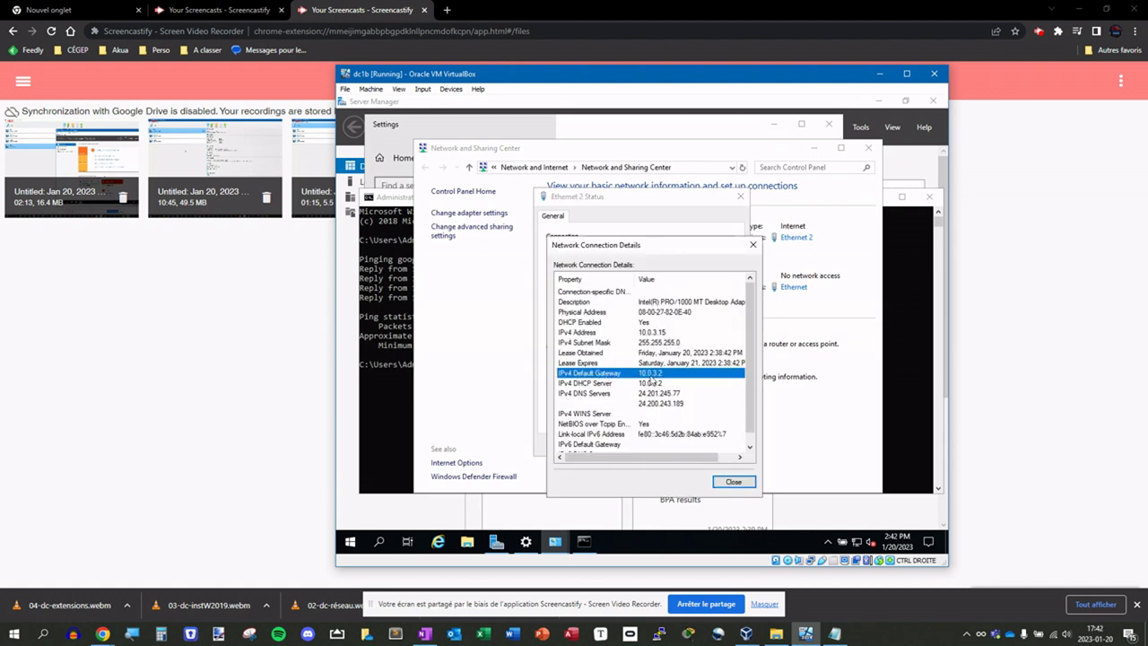
{"action": "left_click", "coordinate": [753, 244]}
{"action": "left_click", "coordinate": [740, 198]}
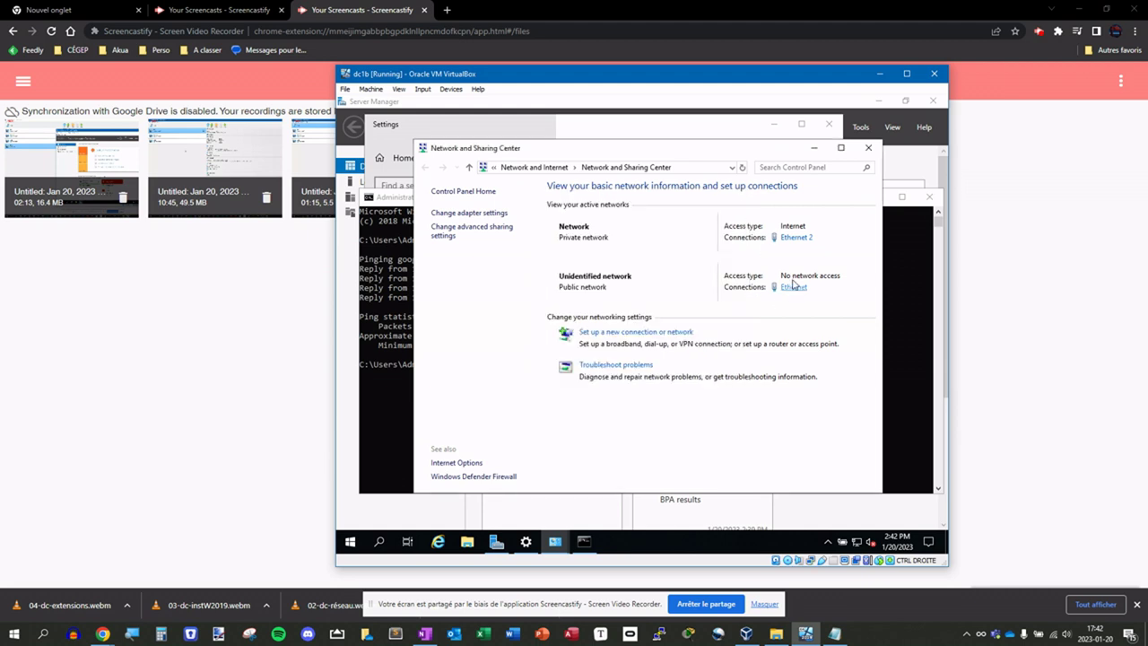
- Check the Ethernet adapter's connection details and IPv4 default gateway for comparison
{"action": "left_click", "coordinate": [793, 287]}
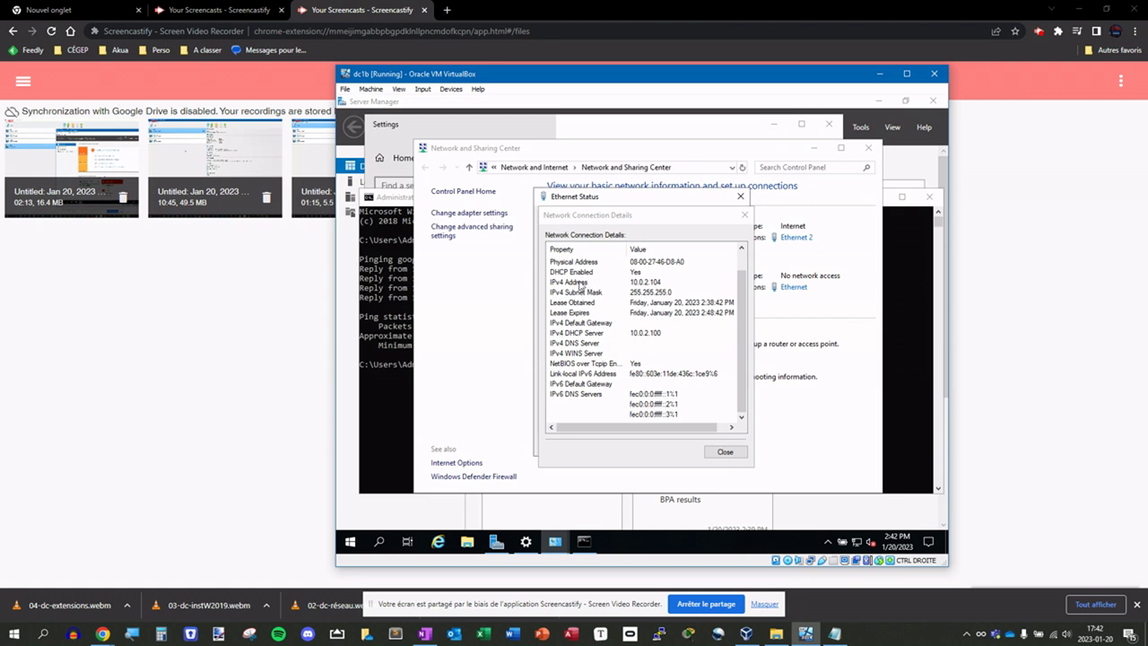
{"action": "left_click_drag", "start_coordinate": [737, 305], "coordinate": [731, 256]}
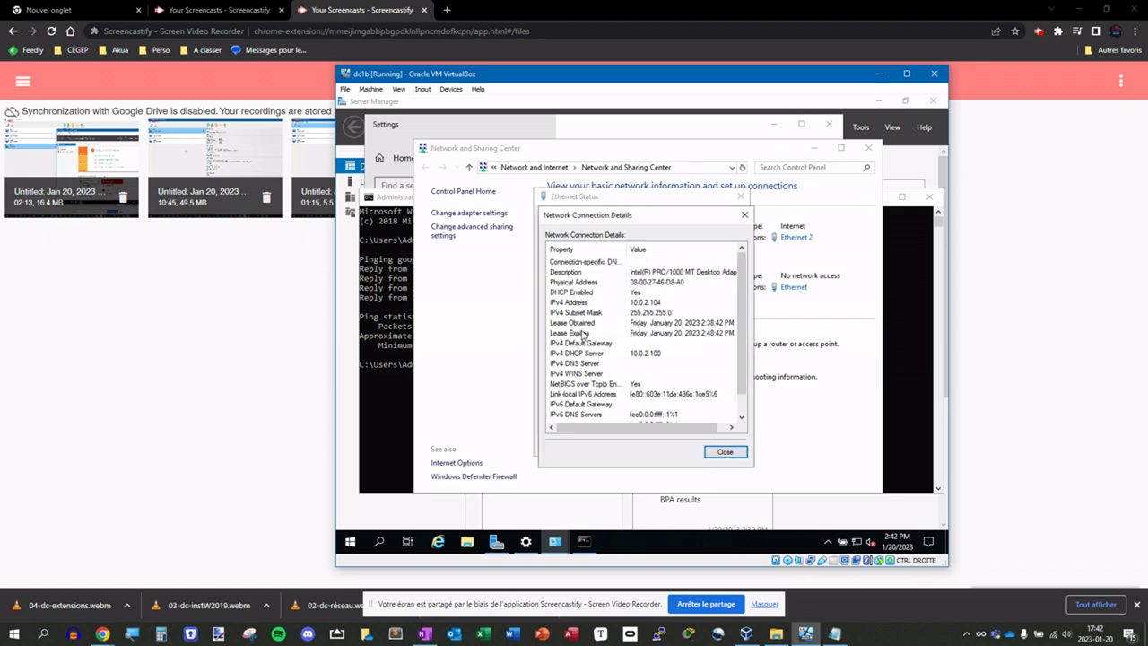
{"action": "left_click", "coordinate": [625, 343]}
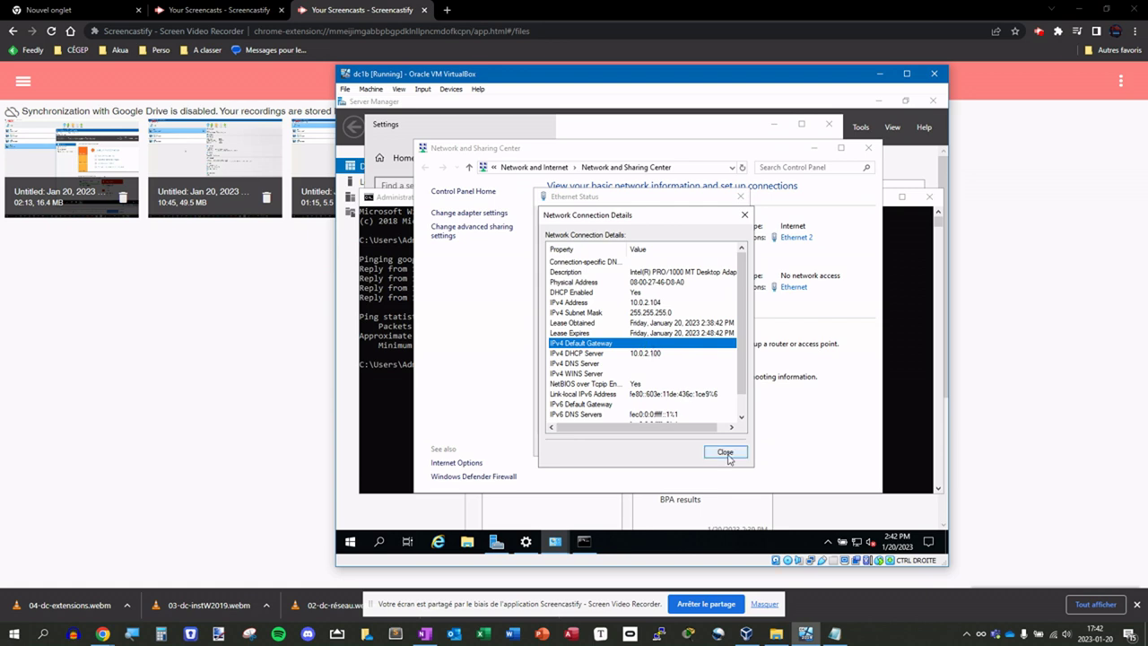
{"action": "left_click", "coordinate": [726, 453]}
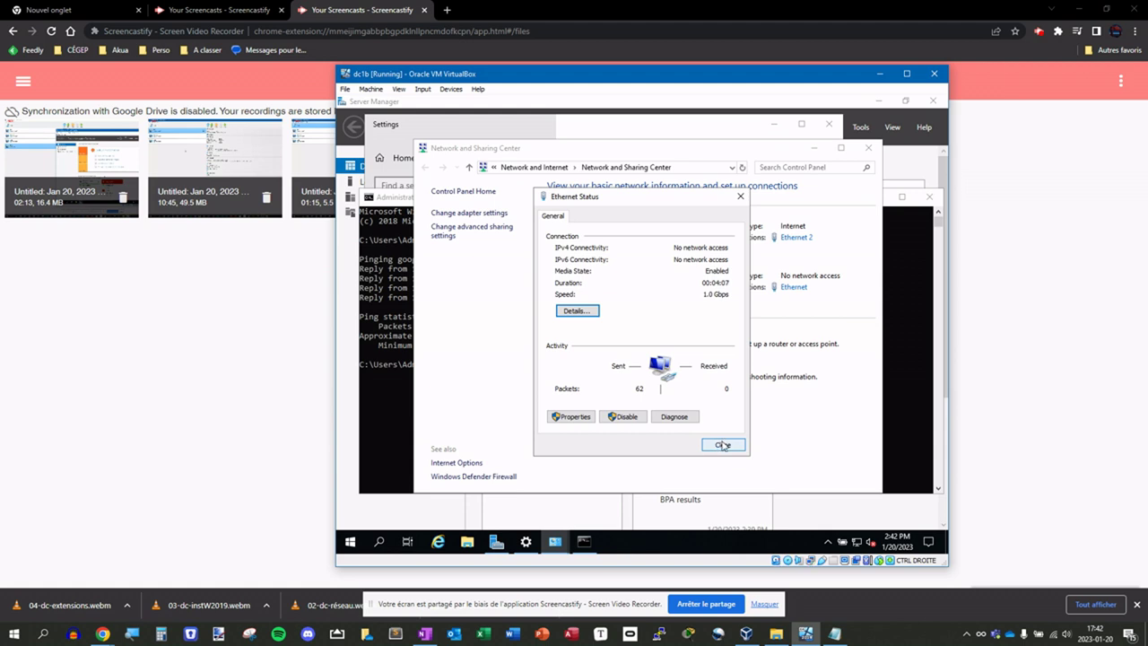
{"action": "left_click", "coordinate": [724, 445]}
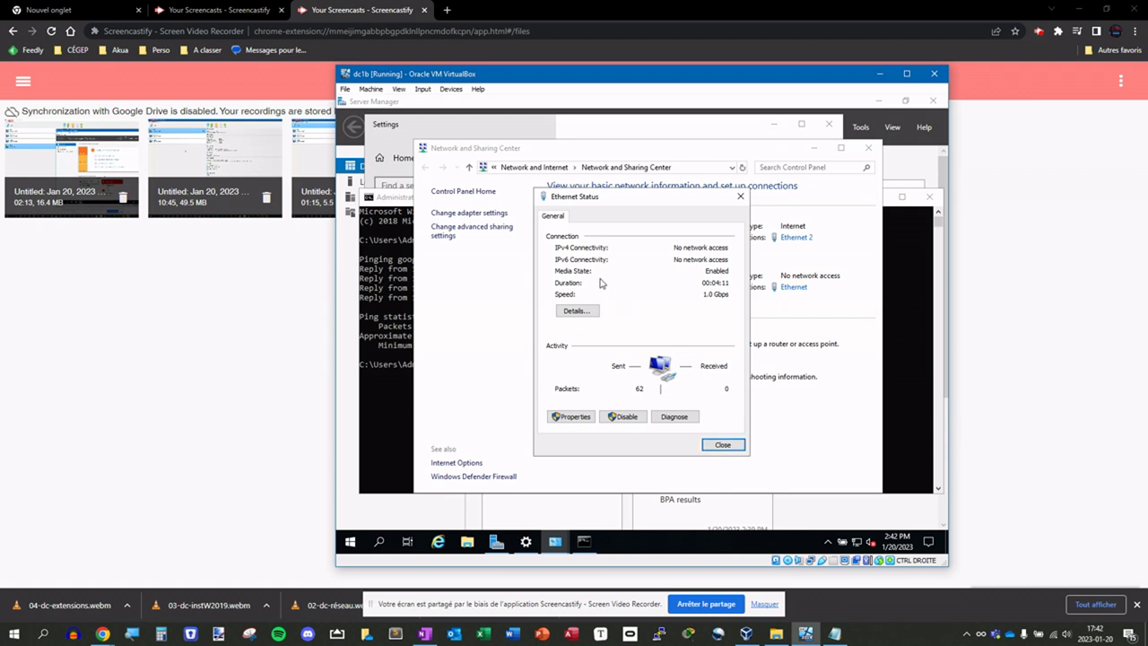
{"action": "left_click", "coordinate": [717, 445]}
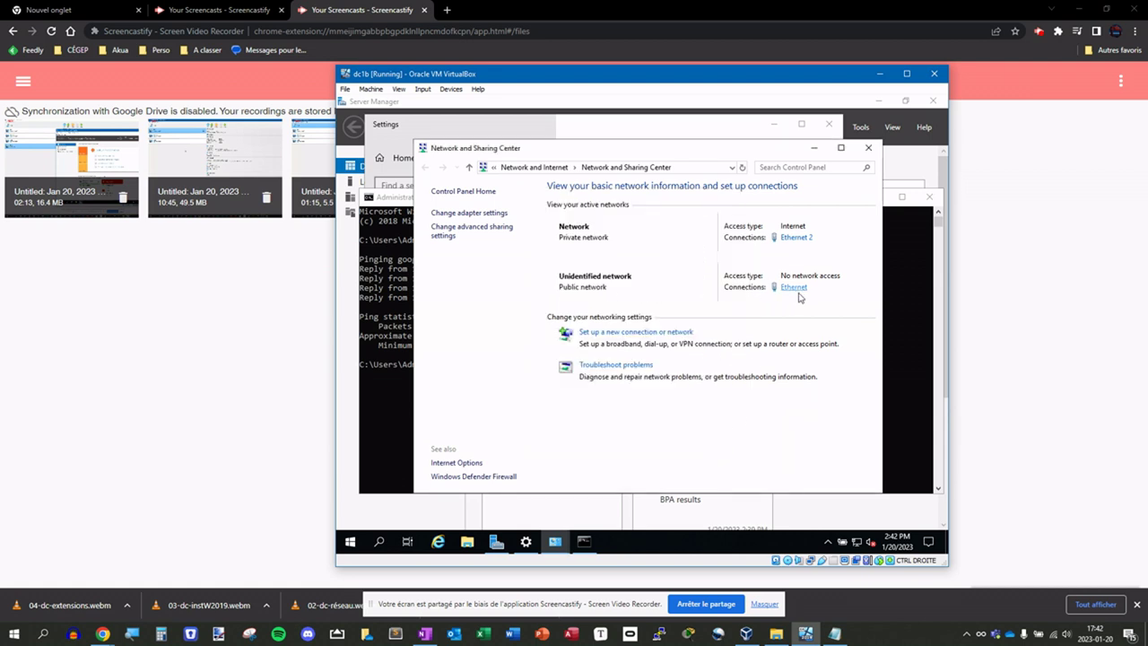
{"action": "left_click", "coordinate": [784, 289]}
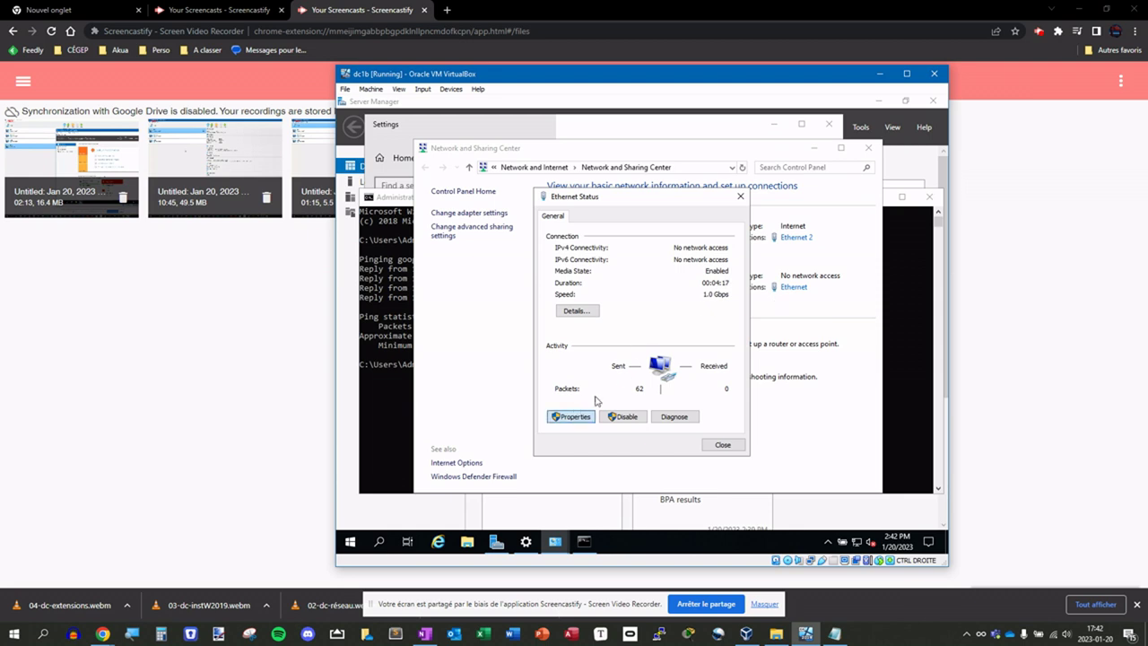
{"action": "left_click", "coordinate": [577, 311]}
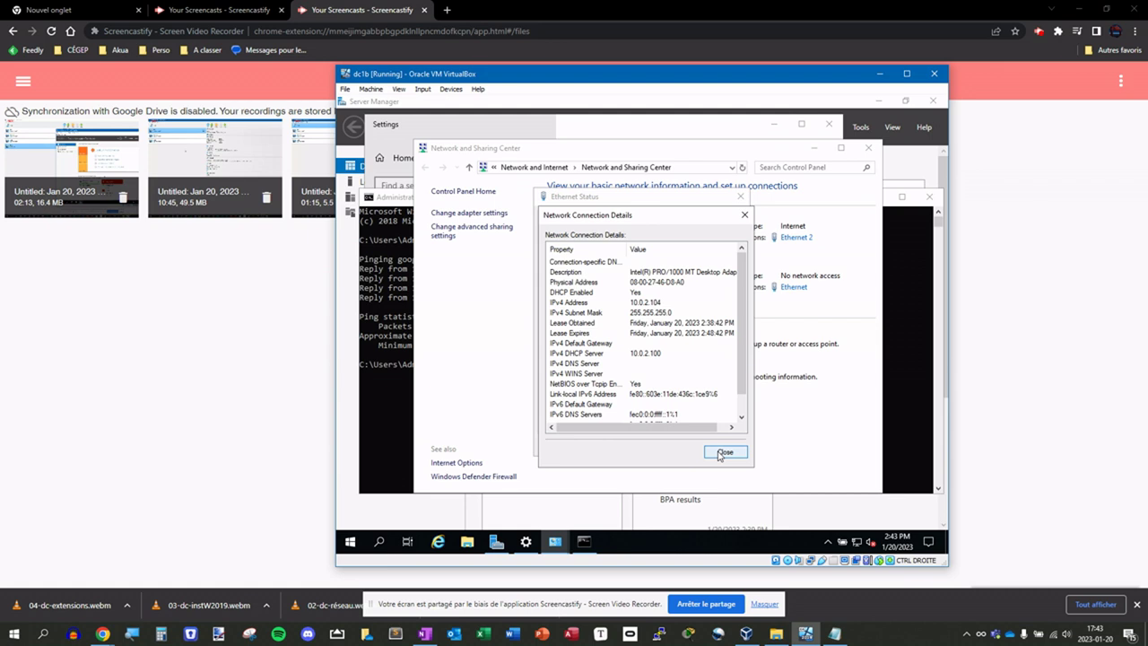
{"action": "left_click", "coordinate": [718, 453]}
- Give Ethernet a static 192.168.56 IPv4 address with default subnet mask and a manual DNS server
{"action": "left_click", "coordinate": [588, 421]}
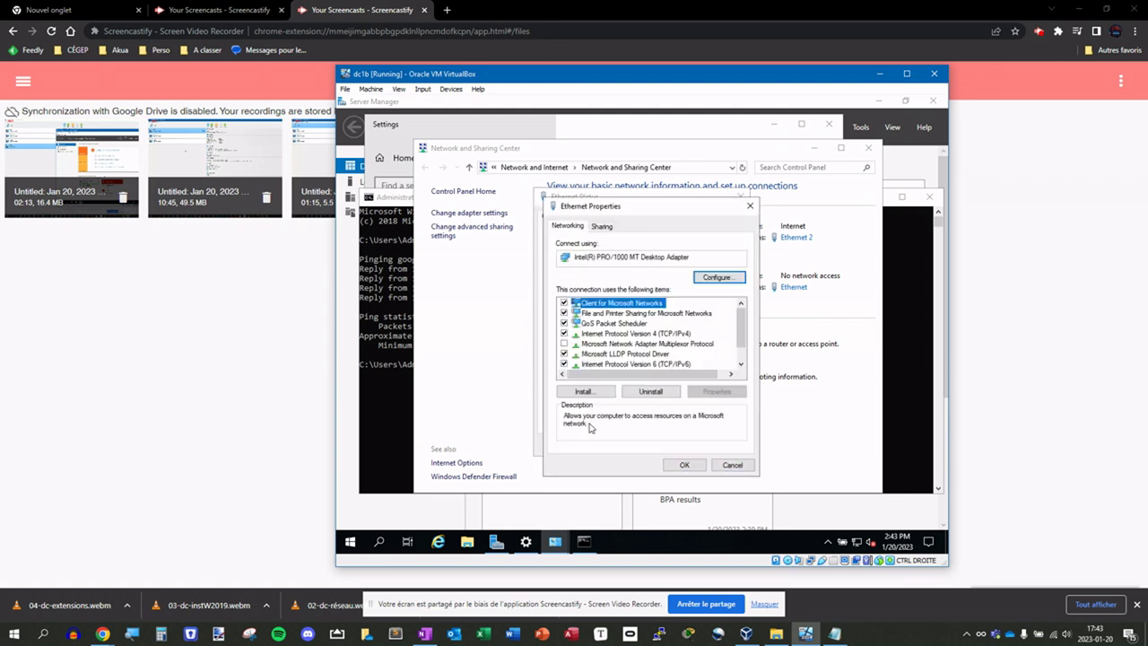
{"action": "double_click", "coordinate": [665, 338]}
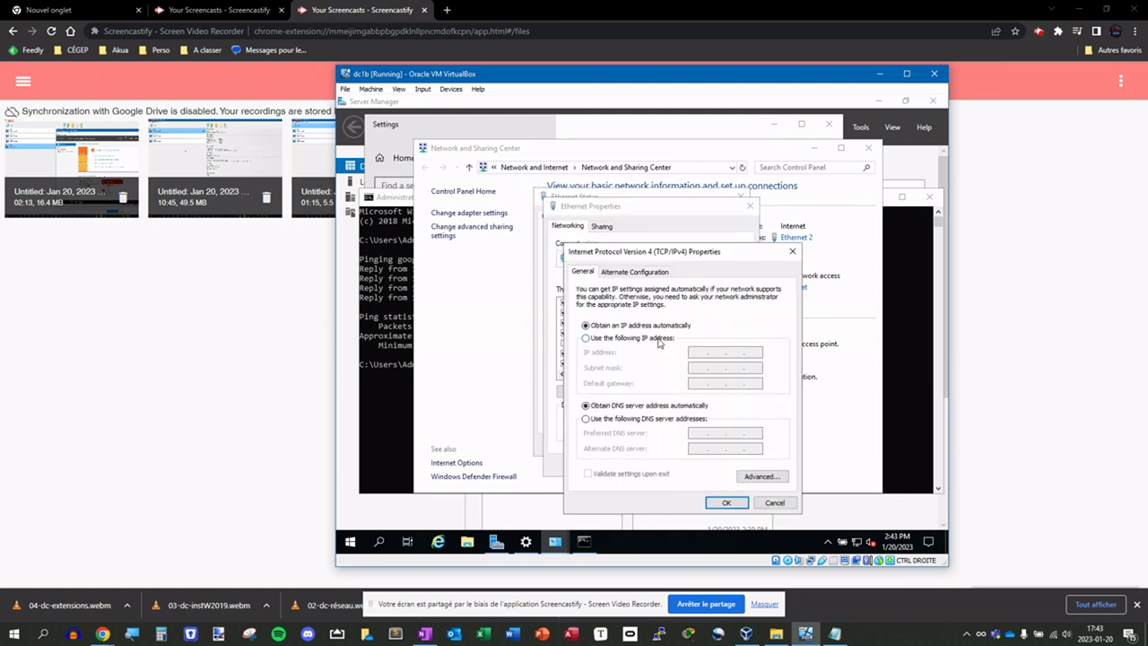
{"action": "left_click", "coordinate": [659, 338]}
{"action": "left_click", "coordinate": [696, 351]}
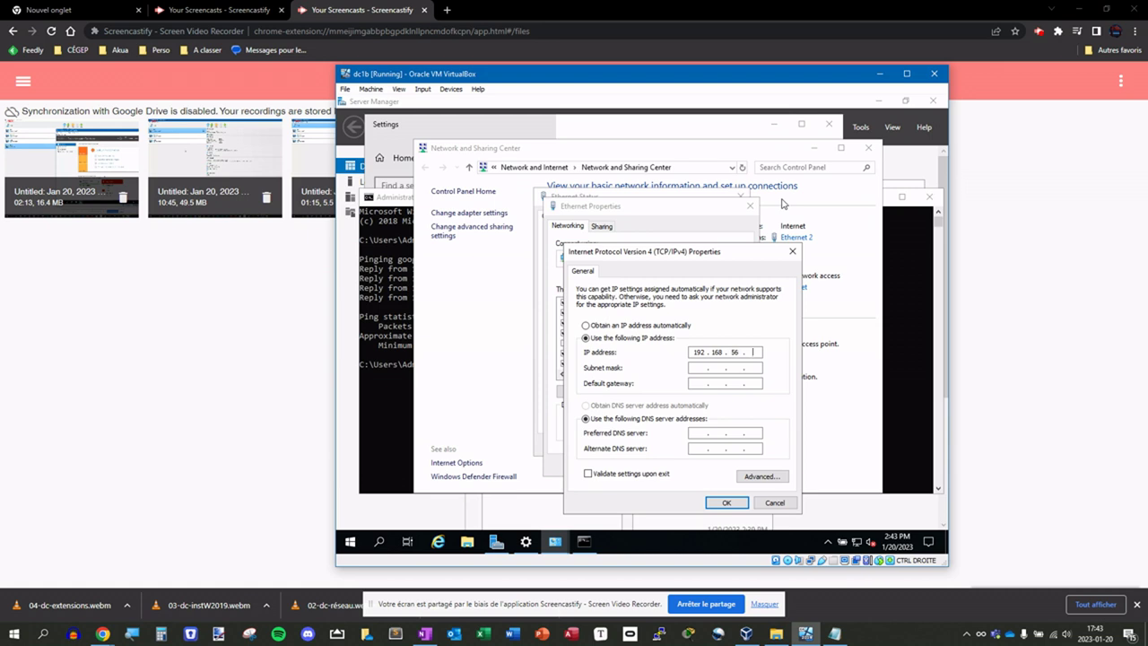
{"action": "key", "text": "Tab"}
{"action": "left_click", "coordinate": [704, 383]}
{"action": "left_click", "coordinate": [700, 433]}
{"action": "left_click", "coordinate": [727, 502]}
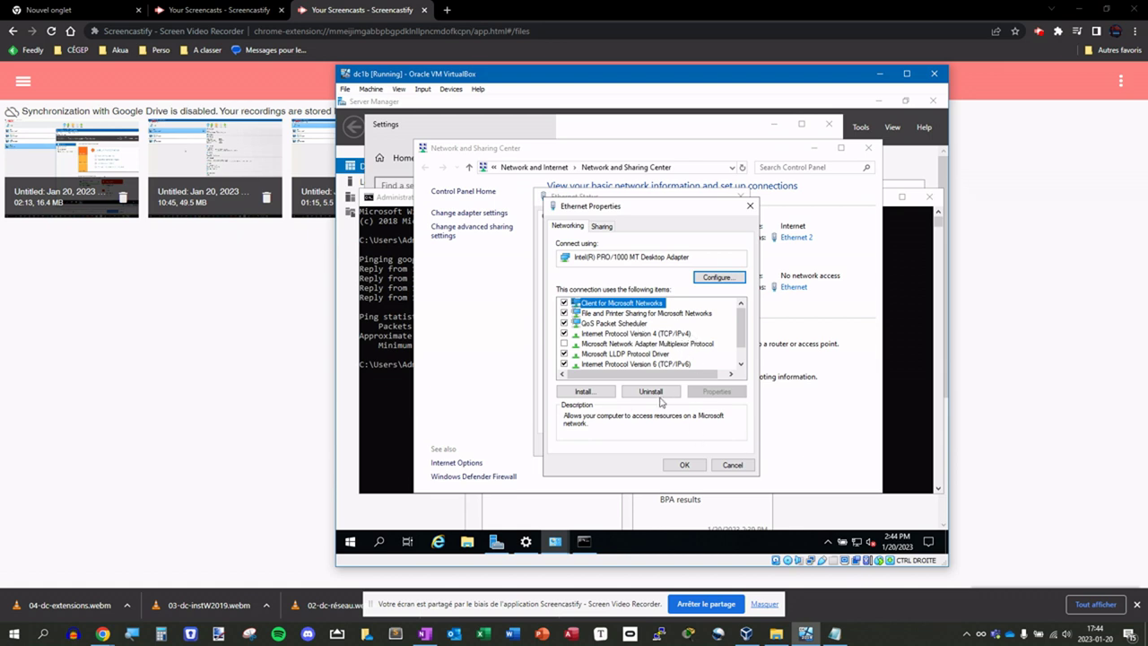
{"action": "left_click", "coordinate": [685, 464]}
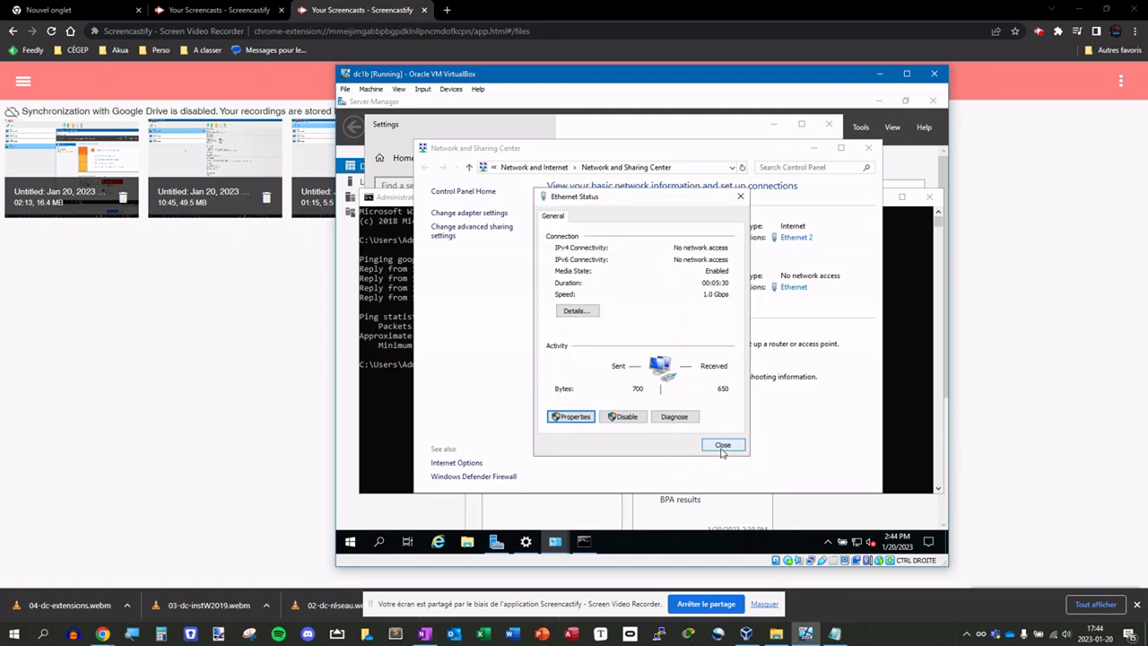
- Close the Ethernet Status window and launch the Add Roles and Features Wizard from Server Manager
{"action": "left_click", "coordinate": [723, 446]}
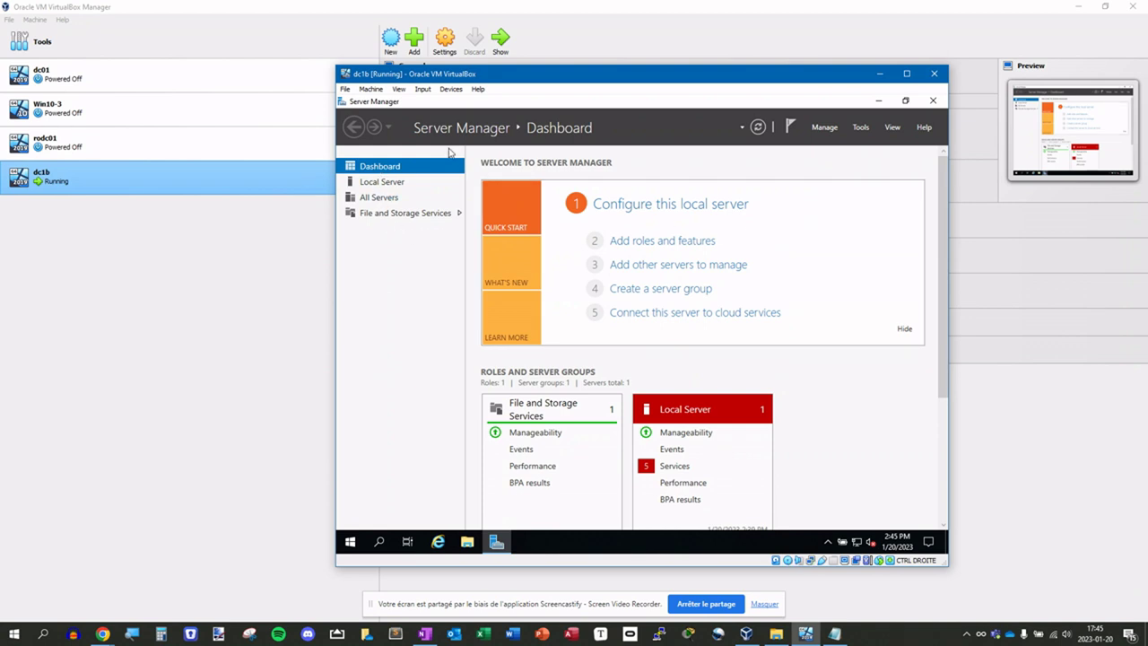
{"action": "left_click", "coordinate": [350, 540]}
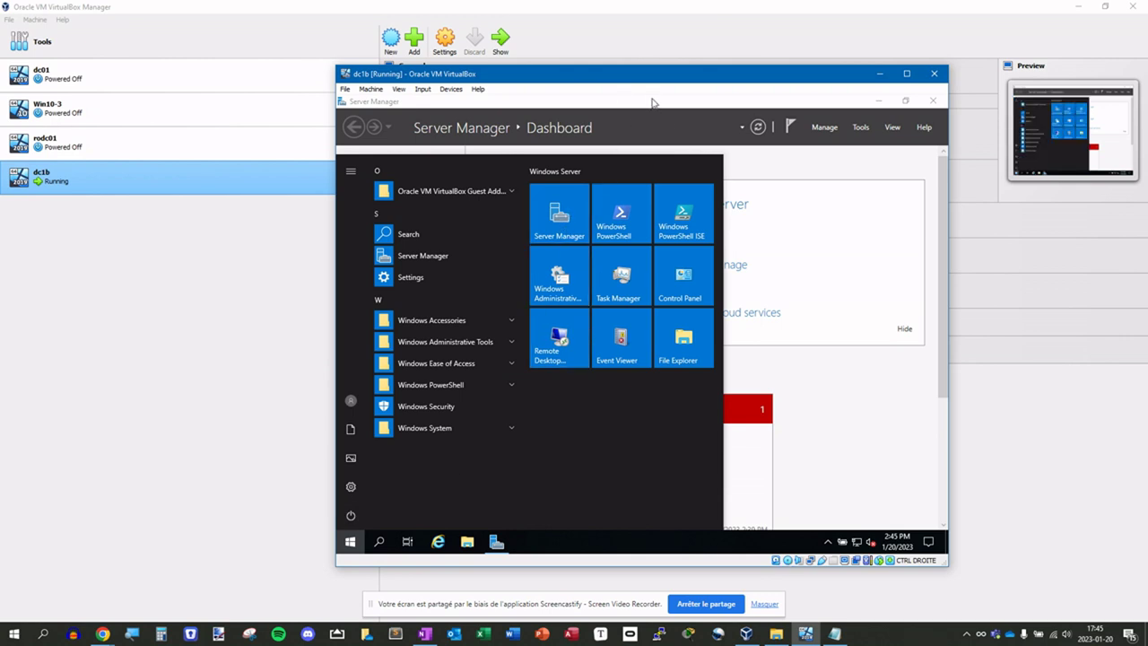
{"action": "left_click", "coordinate": [810, 190]}
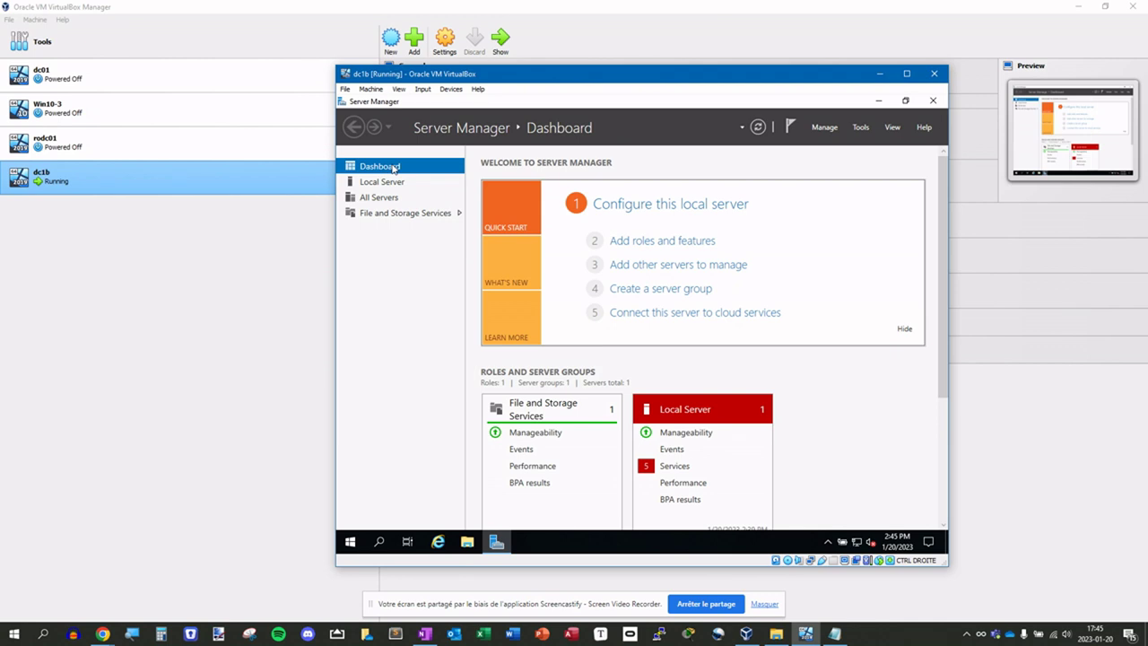
{"action": "left_click", "coordinate": [641, 246]}
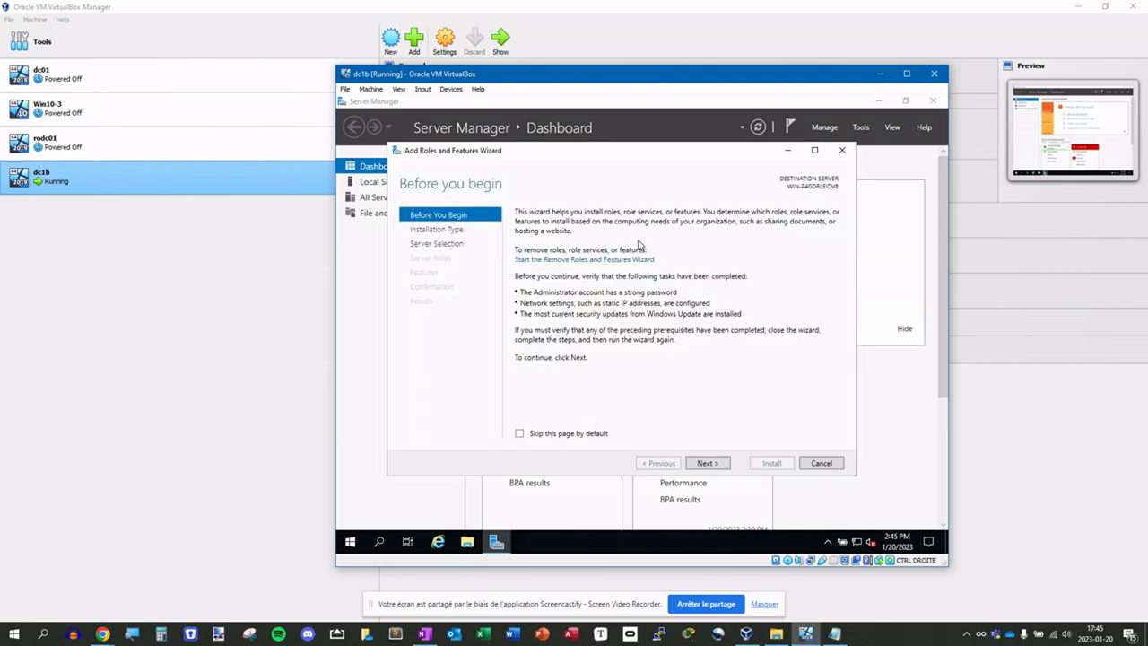
- Step through the Add Roles wizard to server selection, then cancel it
{"action": "left_click", "coordinate": [706, 465]}
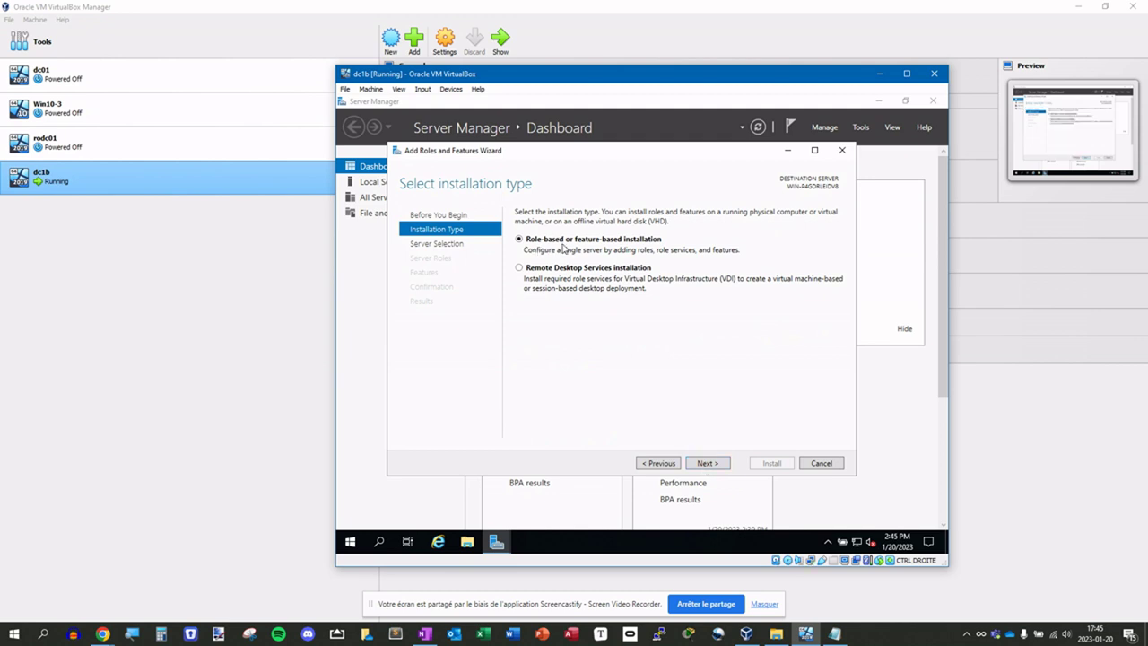
{"action": "left_click", "coordinate": [705, 464]}
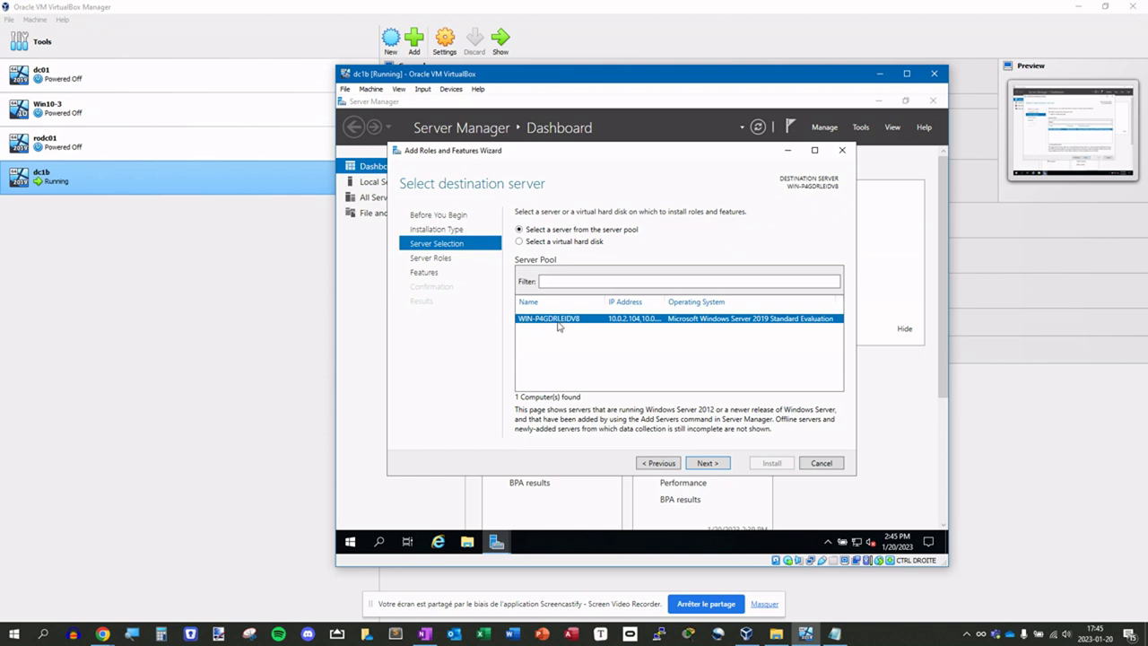
{"action": "left_click", "coordinate": [814, 463]}
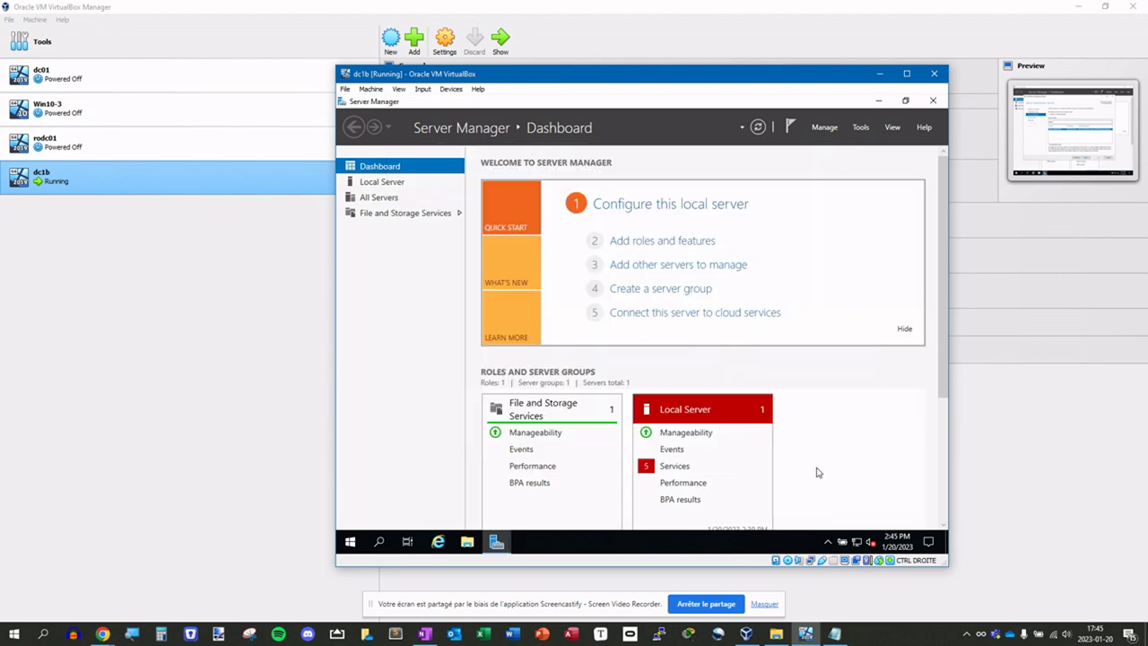
- Search 'system' from the taskbar and open, then close, System Information
{"action": "right_click", "coordinate": [350, 542]}
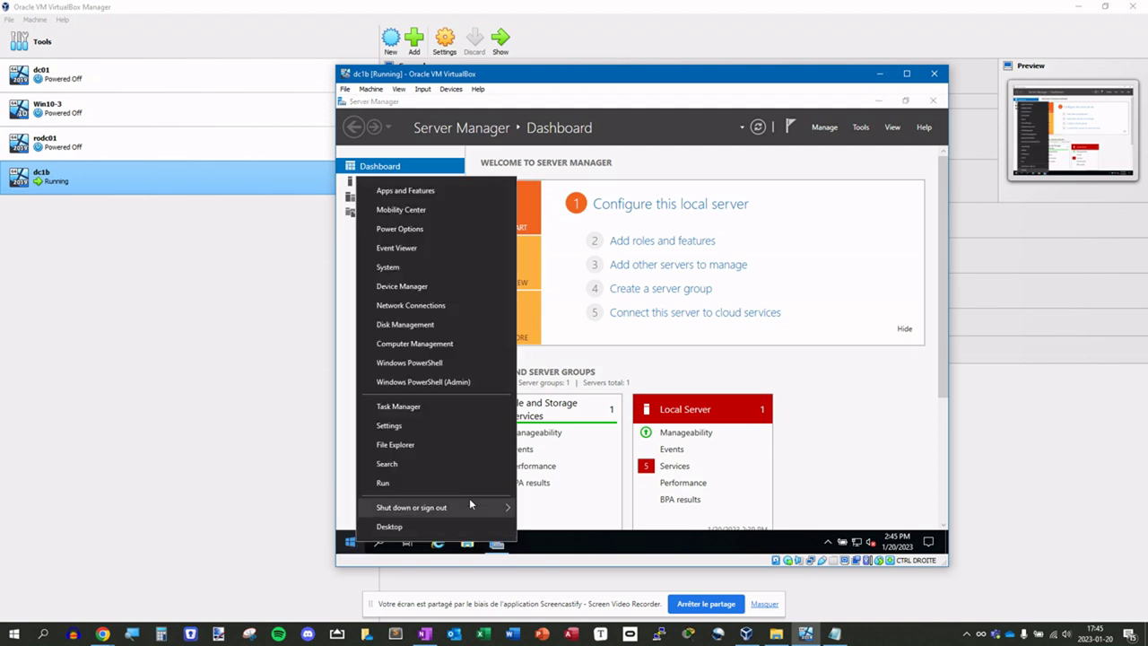
{"action": "left_click", "coordinate": [350, 542]}
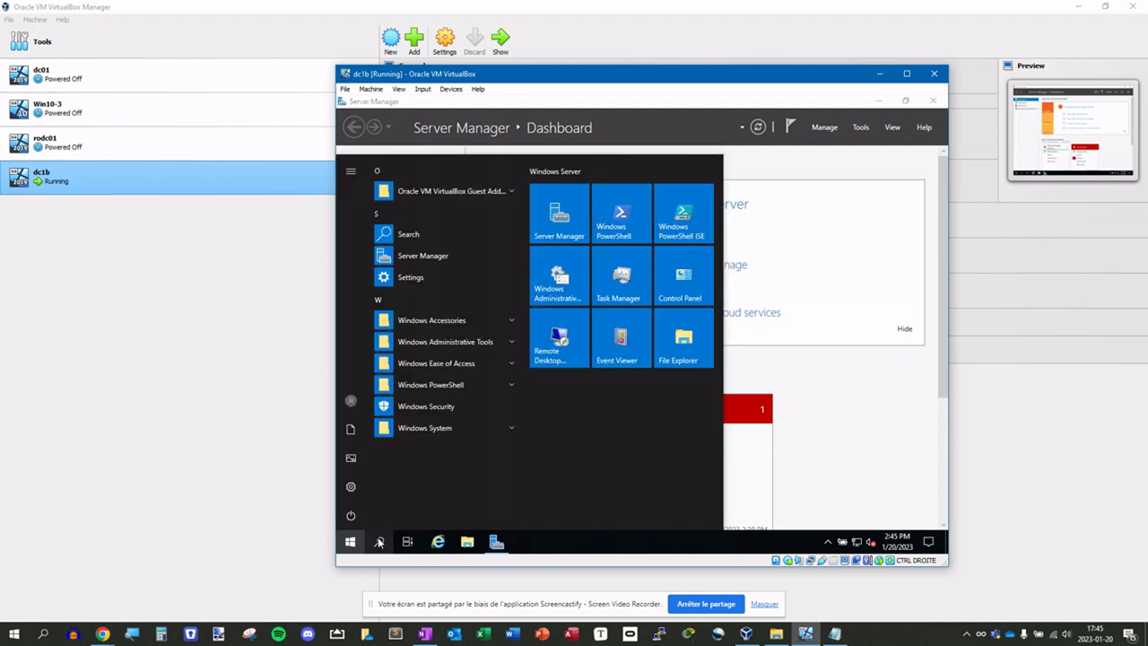
{"action": "left_click", "coordinate": [378, 542]}
{"action": "type", "text": "system"}
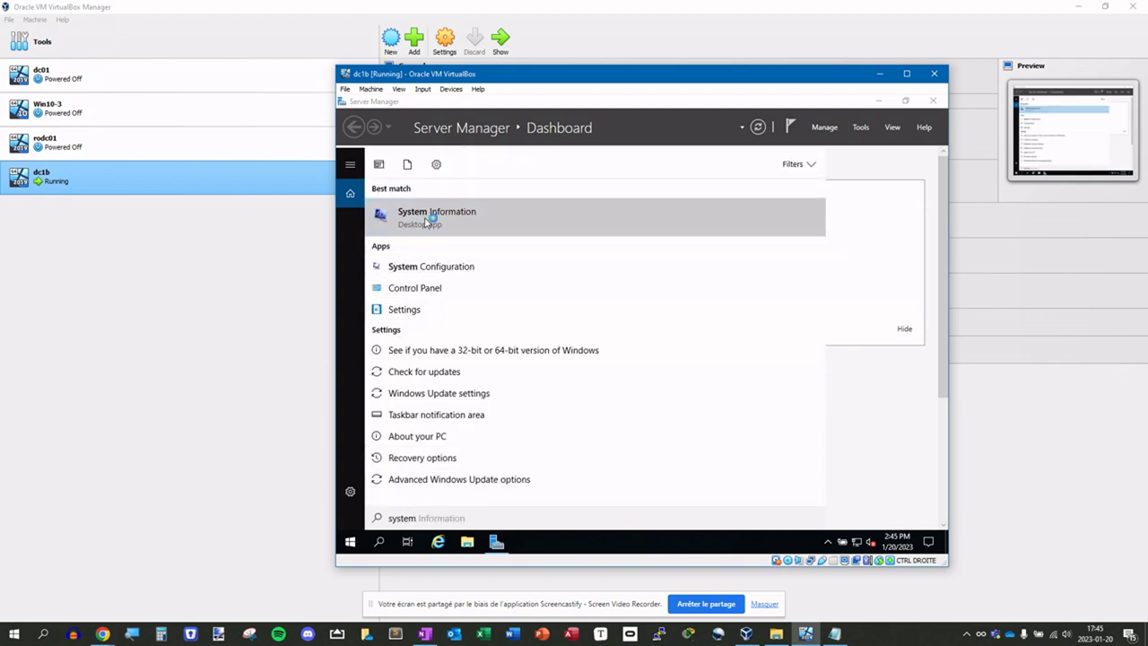
{"action": "left_click", "coordinate": [427, 221]}
{"action": "left_click", "coordinate": [897, 133]}
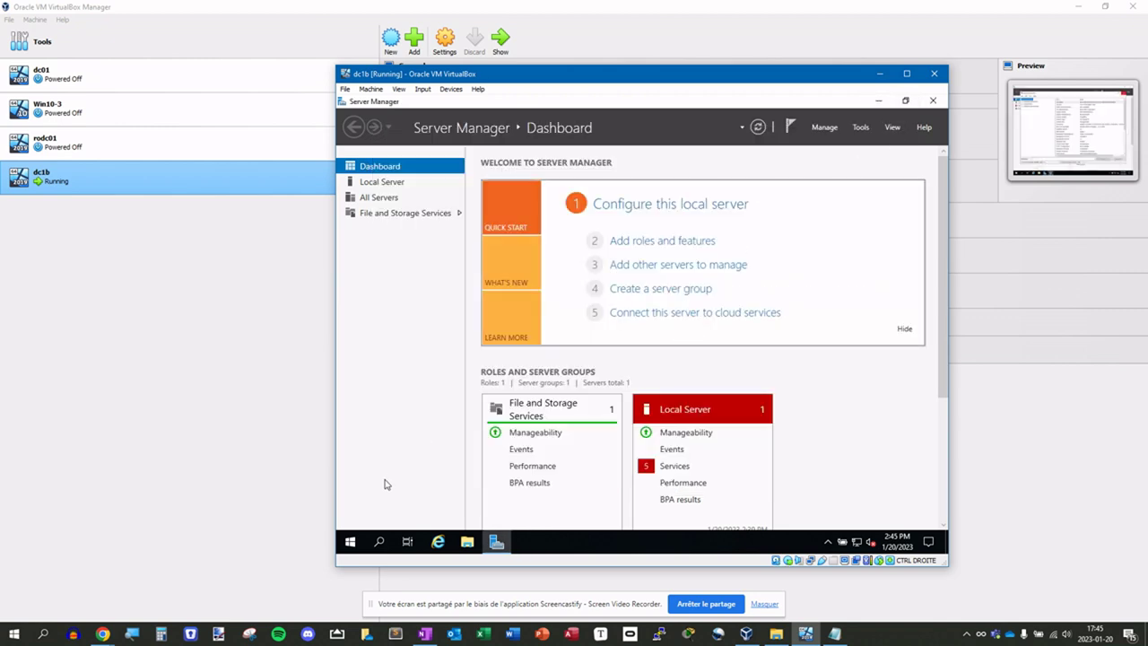
- Search 'system' again and open Control Panel's System and Security page
{"action": "left_click", "coordinate": [378, 541]}
{"action": "type", "text": "system"}
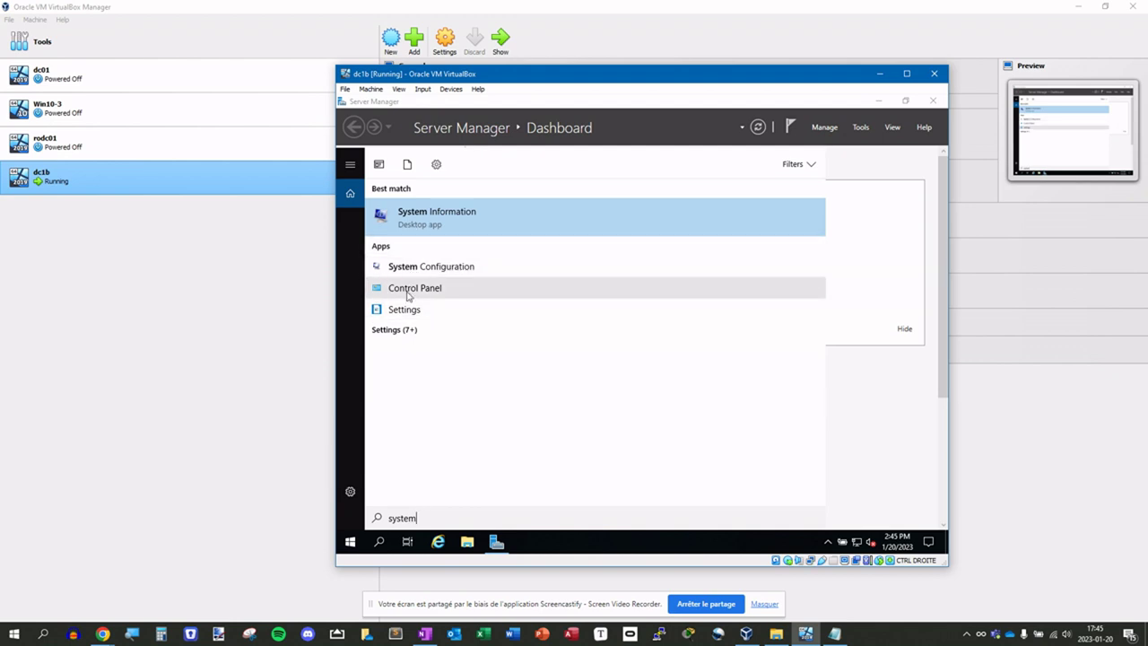
{"action": "left_click", "coordinate": [411, 290]}
{"action": "left_click", "coordinate": [516, 229]}
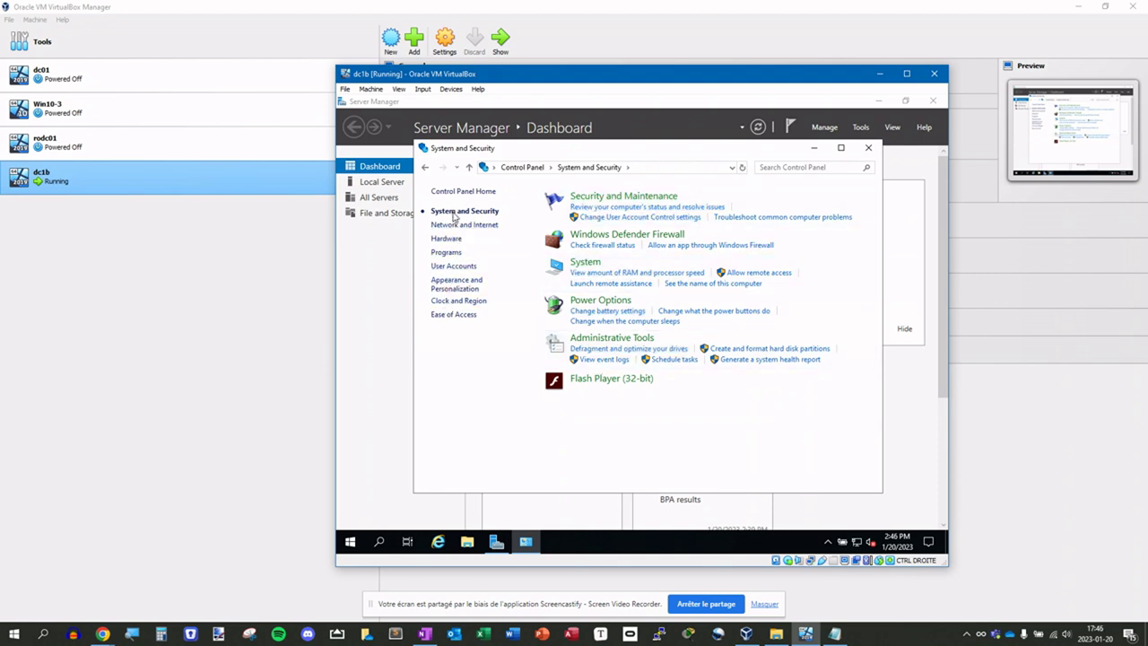
- Open Advanced system settings at the Computer Name tab of System Properties
{"action": "left_click", "coordinate": [585, 263]}
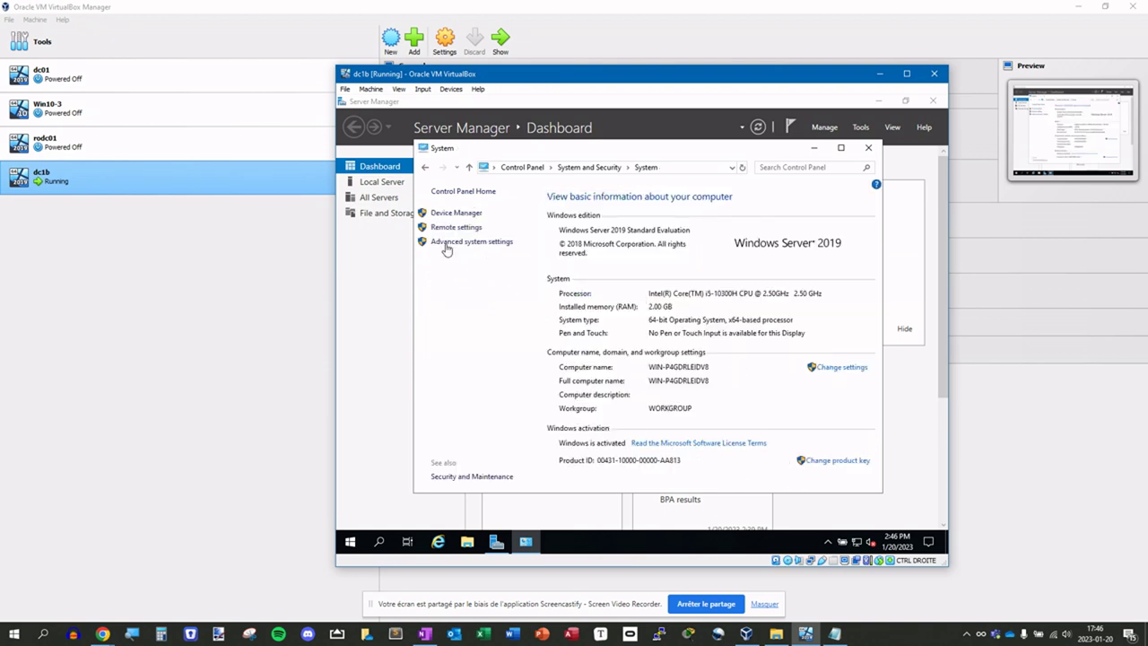
{"action": "left_click", "coordinate": [471, 242]}
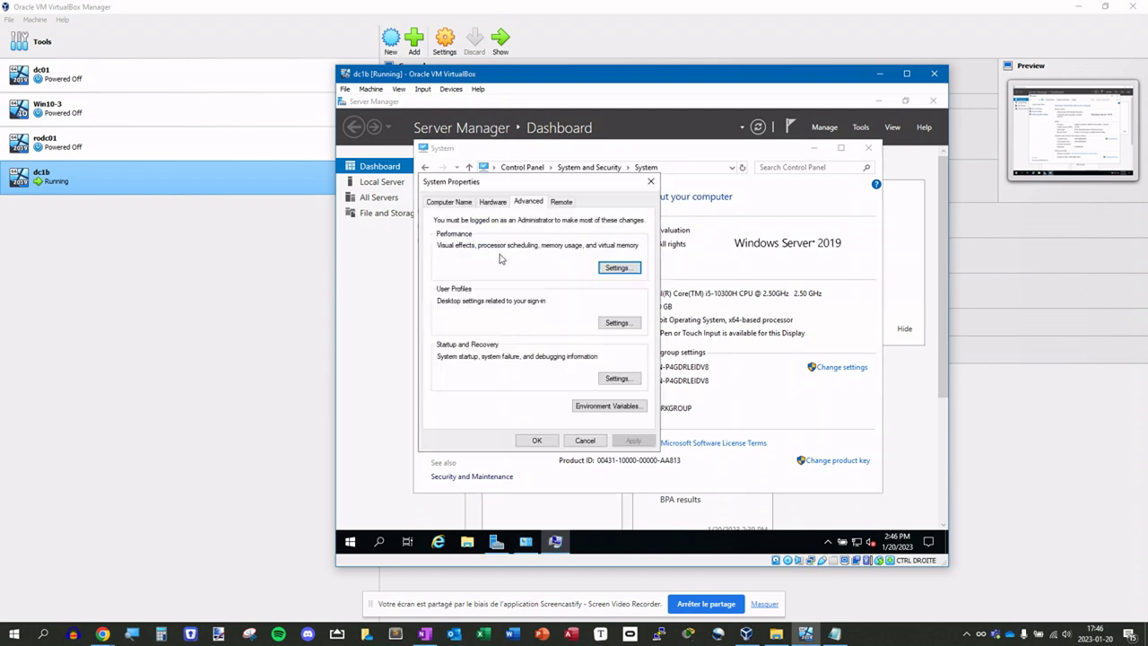
{"action": "left_click", "coordinate": [452, 202]}
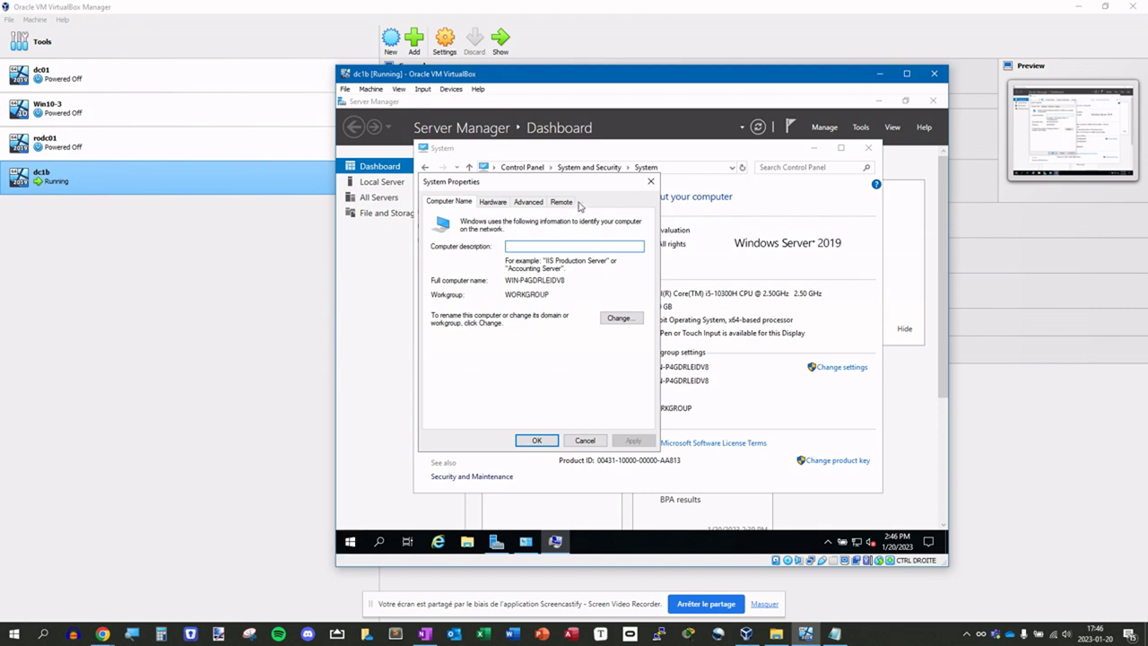
{"action": "left_click_drag", "start_coordinate": [496, 184], "coordinate": [568, 172]}
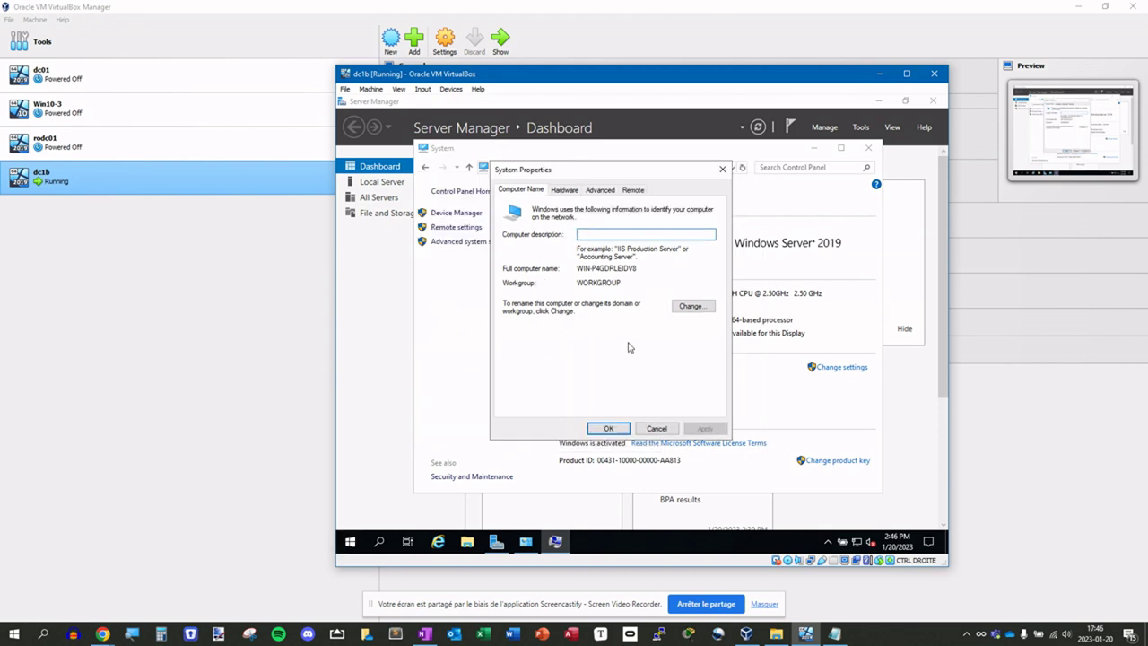
- Change the computer name to DC1, acknowledge the restart notice, and close System Properties
{"action": "left_click", "coordinate": [689, 307]}
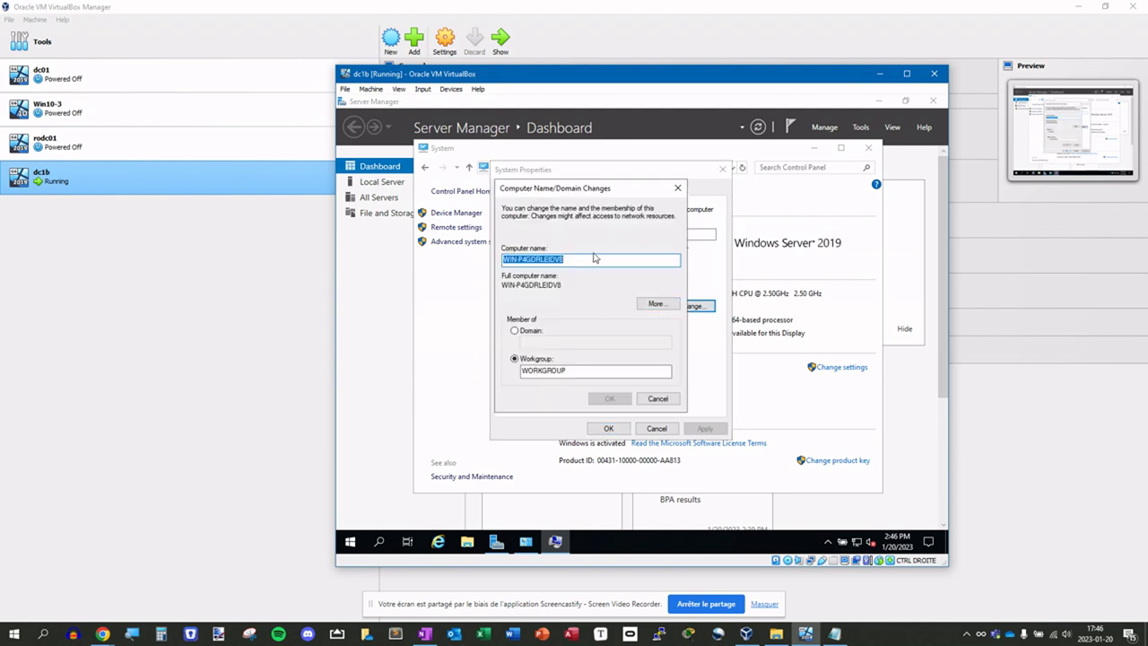
{"action": "type", "text": "DC1"}
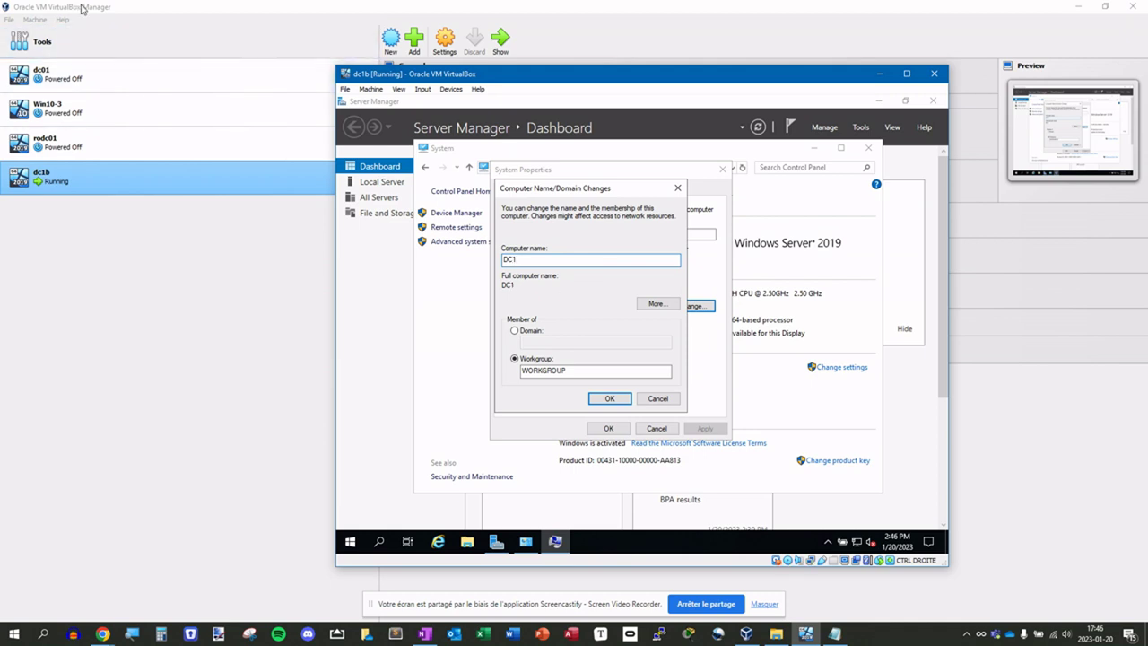
{"action": "double_click", "coordinate": [511, 259]}
{"action": "left_click", "coordinate": [533, 259]}
{"action": "left_click", "coordinate": [609, 399]}
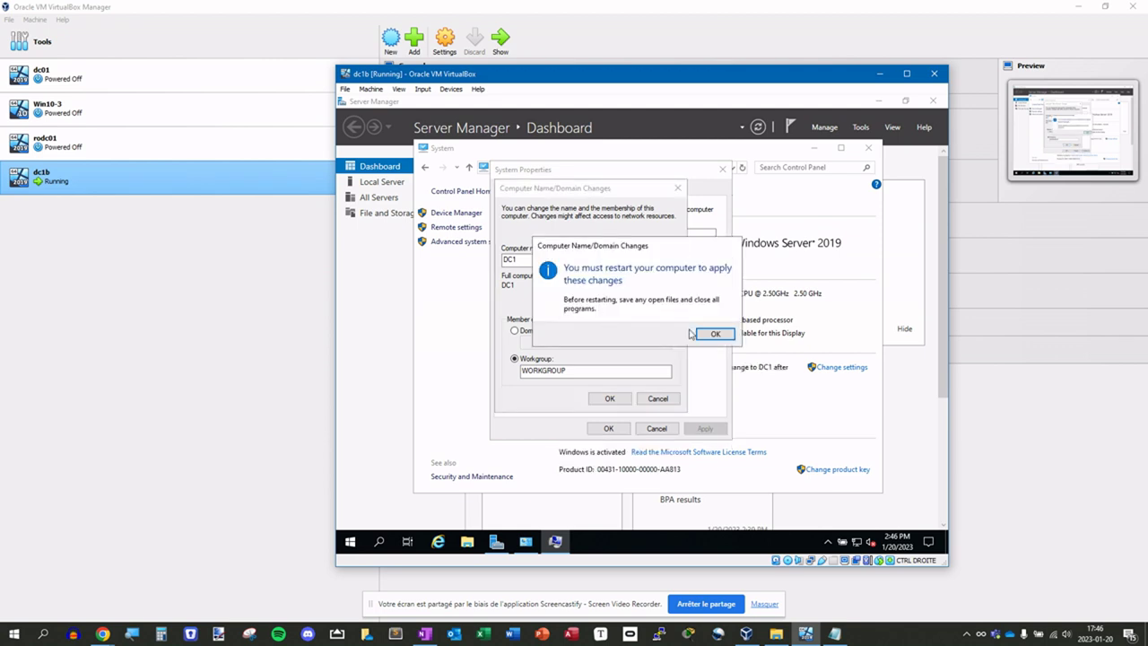
{"action": "left_click", "coordinate": [710, 335]}
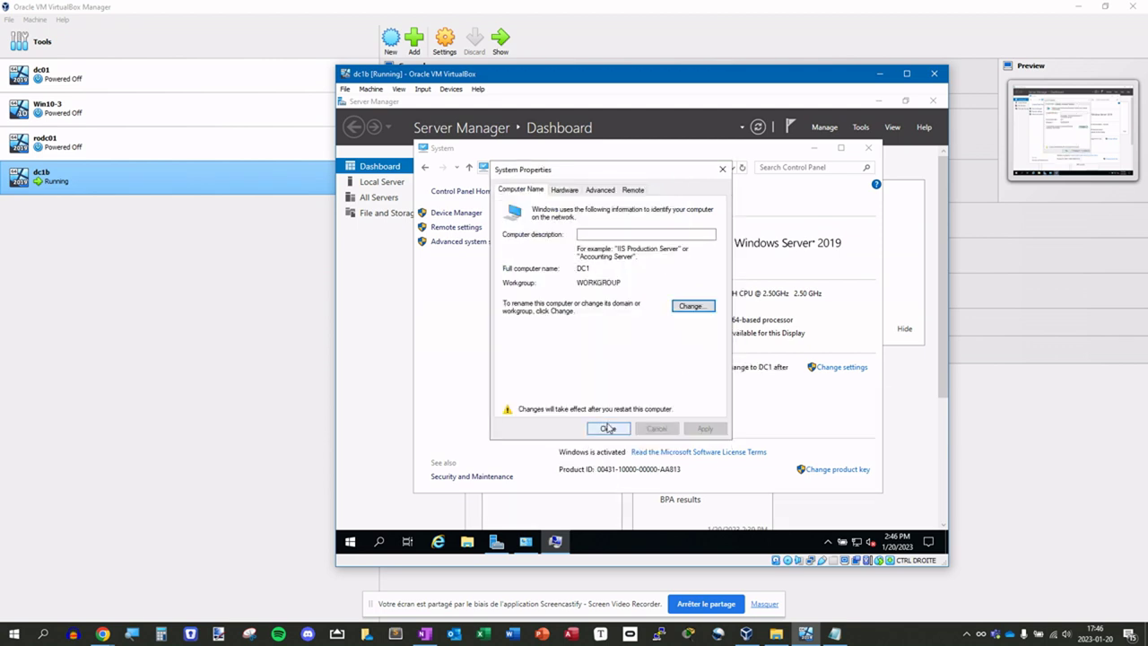
{"action": "left_click", "coordinate": [608, 428]}
- Restart dc1b now and sign back in with the Administrator password
{"action": "left_click", "coordinate": [640, 329]}
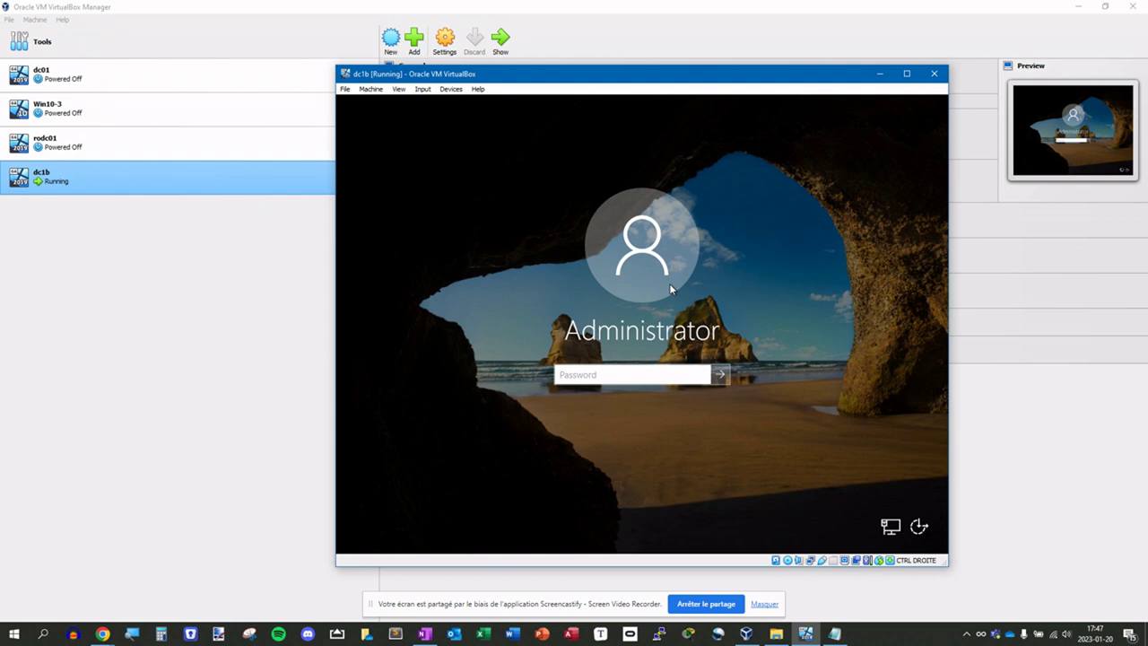
{"action": "type", "text": "•••••••"}
{"action": "type", "text": "•••••"}
{"action": "key", "text": "Return"}
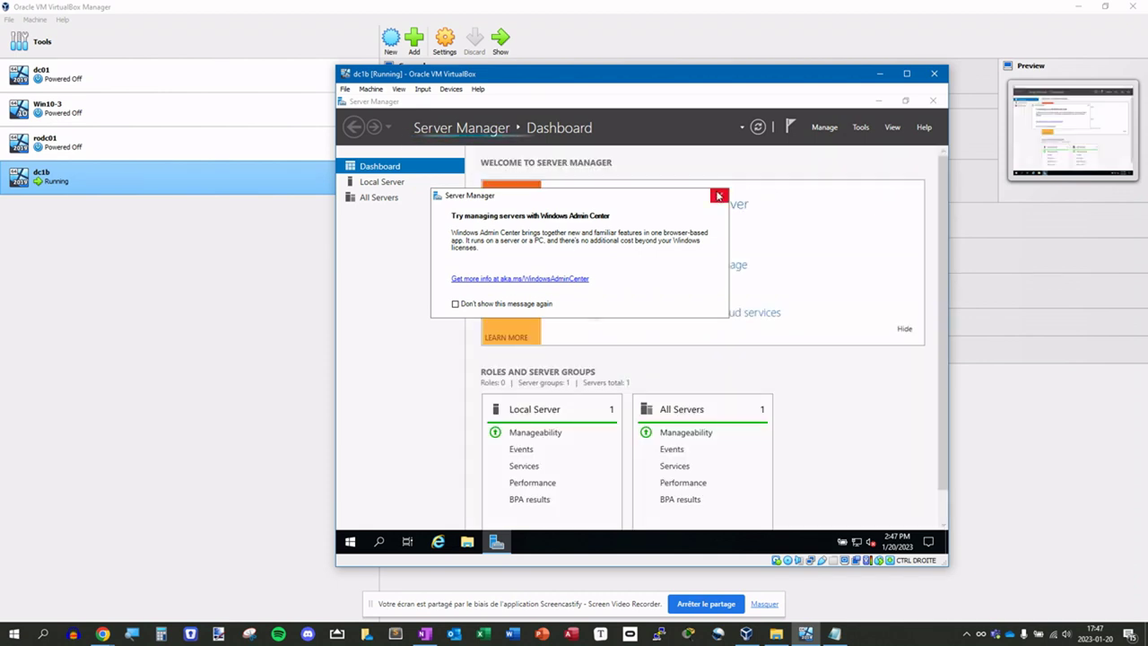
- Dismiss the Admin Center and inventory notices, then advance Add Roles to Select server roles for DC1
{"action": "left_click", "coordinate": [717, 196]}
{"action": "left_click", "coordinate": [659, 242]}
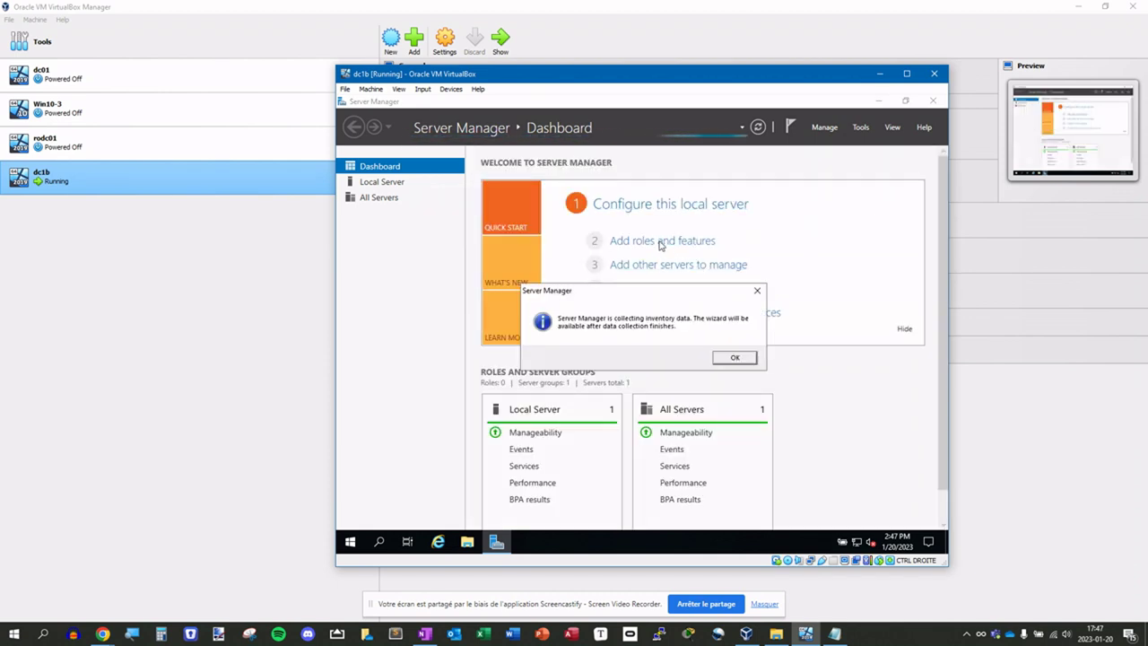
{"action": "left_click", "coordinate": [735, 357]}
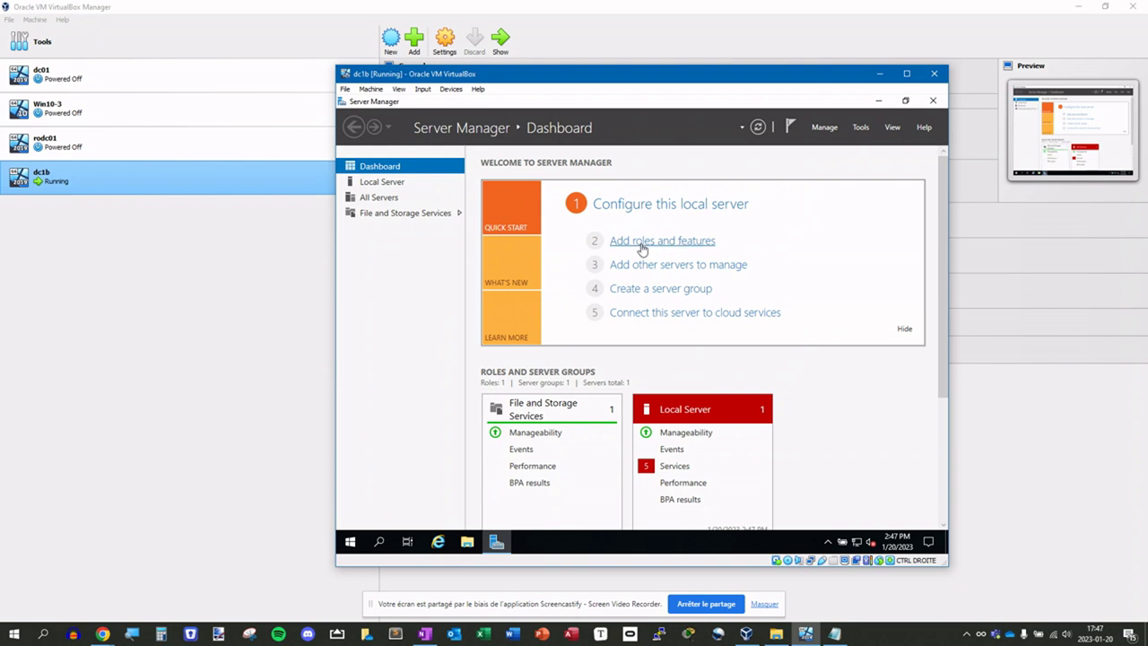
{"action": "left_click", "coordinate": [642, 244]}
{"action": "left_click", "coordinate": [675, 433]}
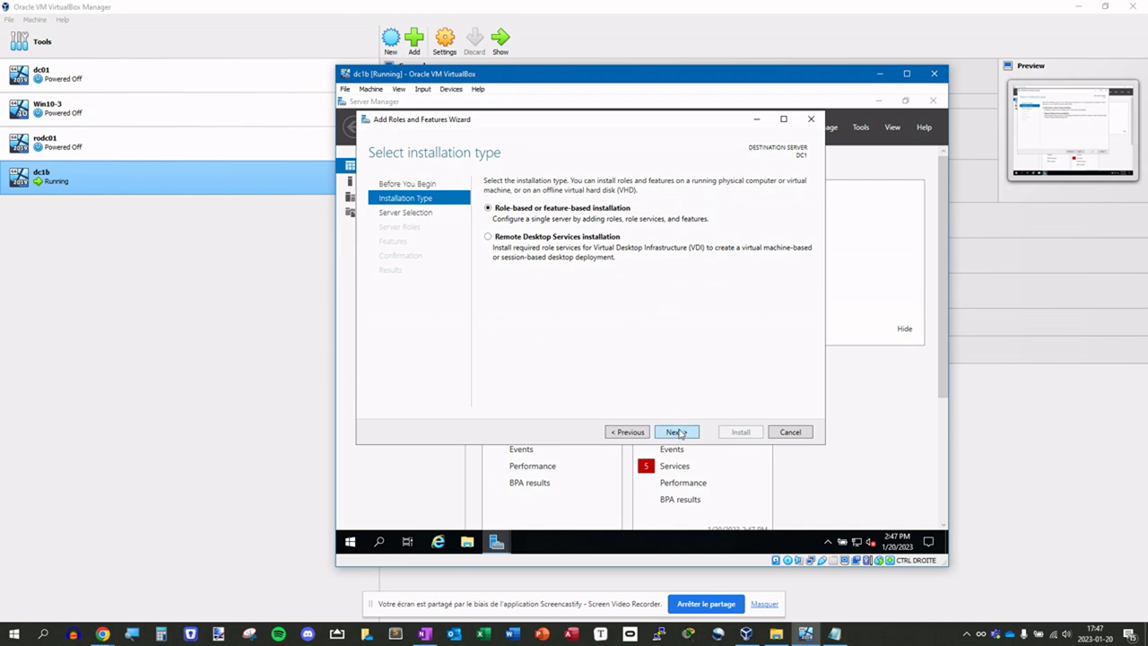
{"action": "left_click", "coordinate": [678, 434]}
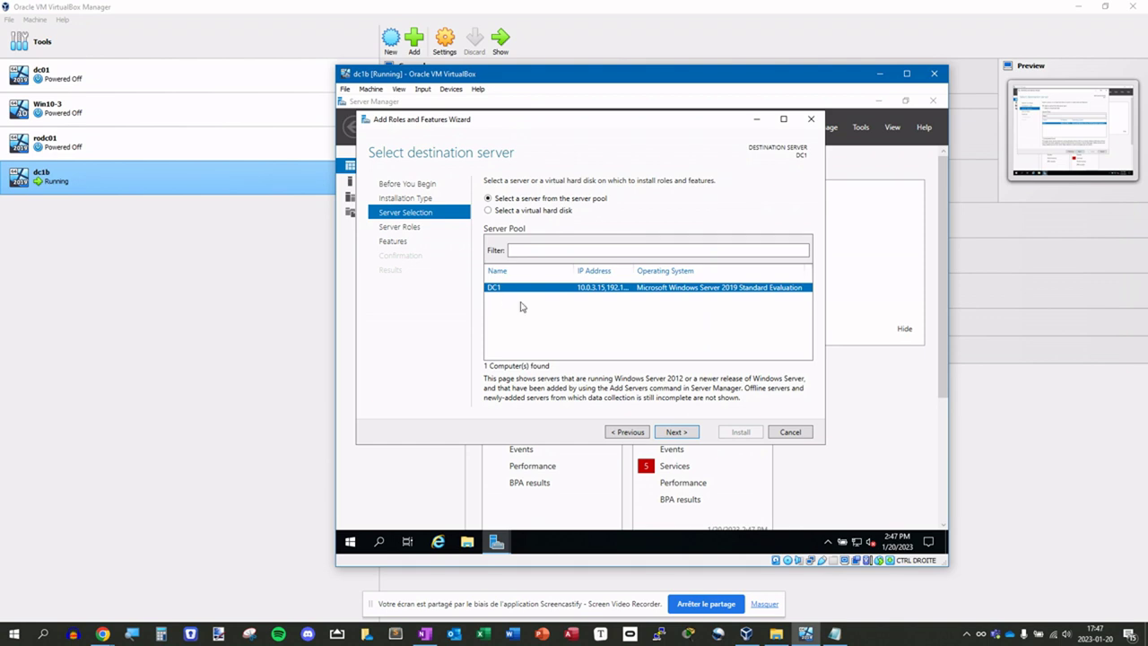
{"action": "left_click", "coordinate": [677, 436]}
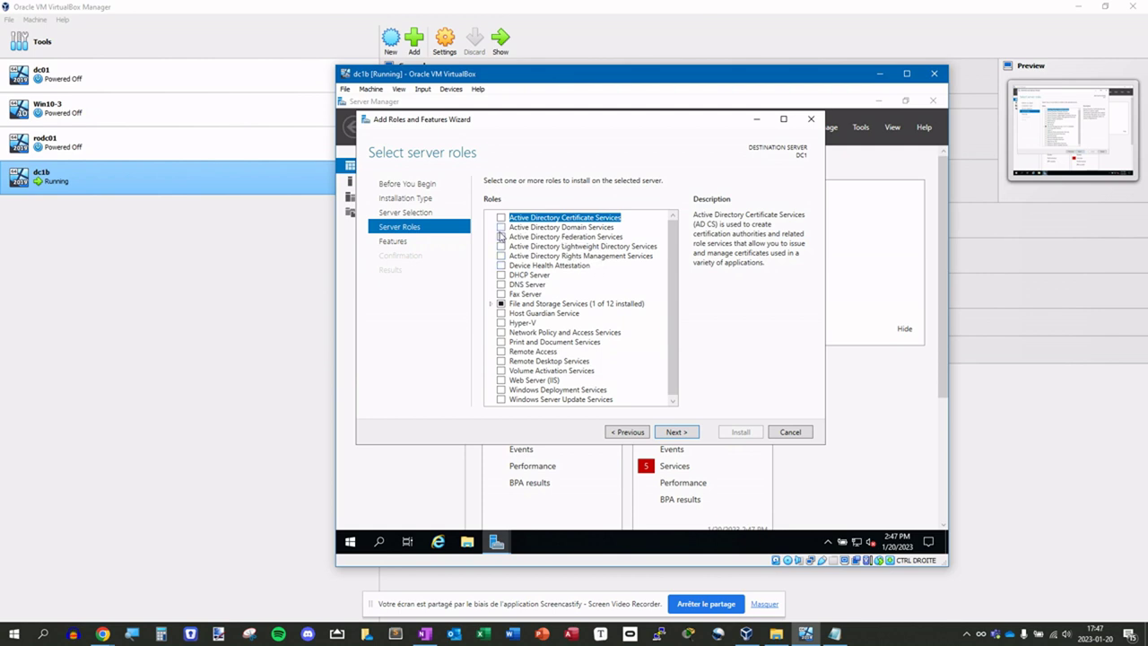
- Tick Active Directory Domain Services and DNS Server, adding the features each requires
{"action": "left_click", "coordinate": [501, 227]}
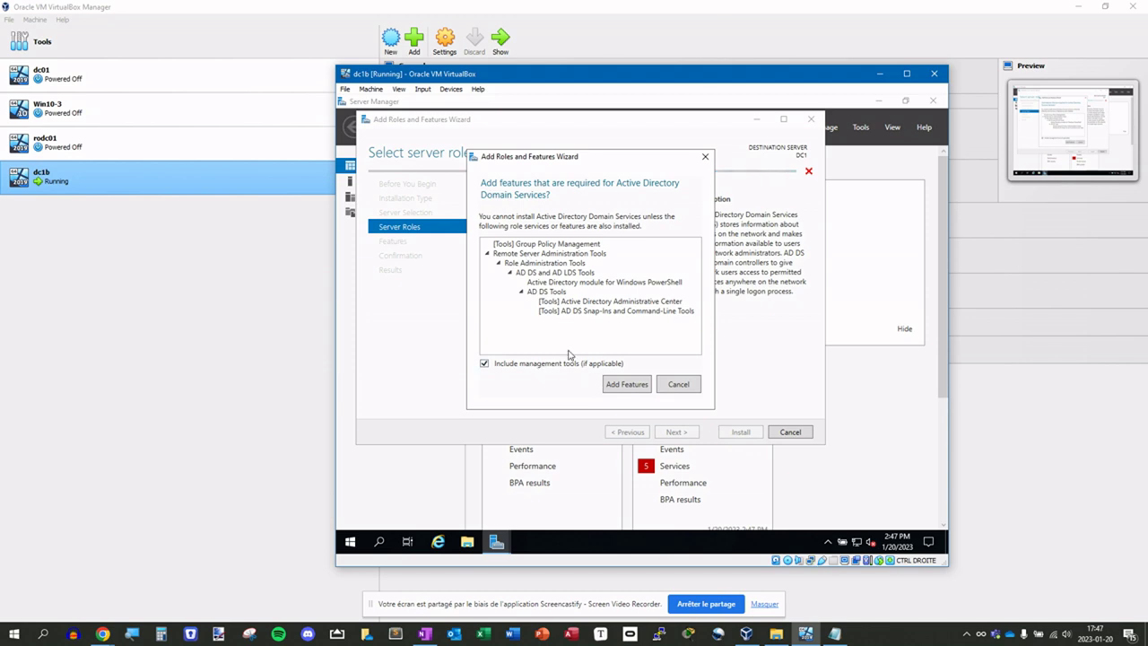
{"action": "left_click", "coordinate": [625, 390]}
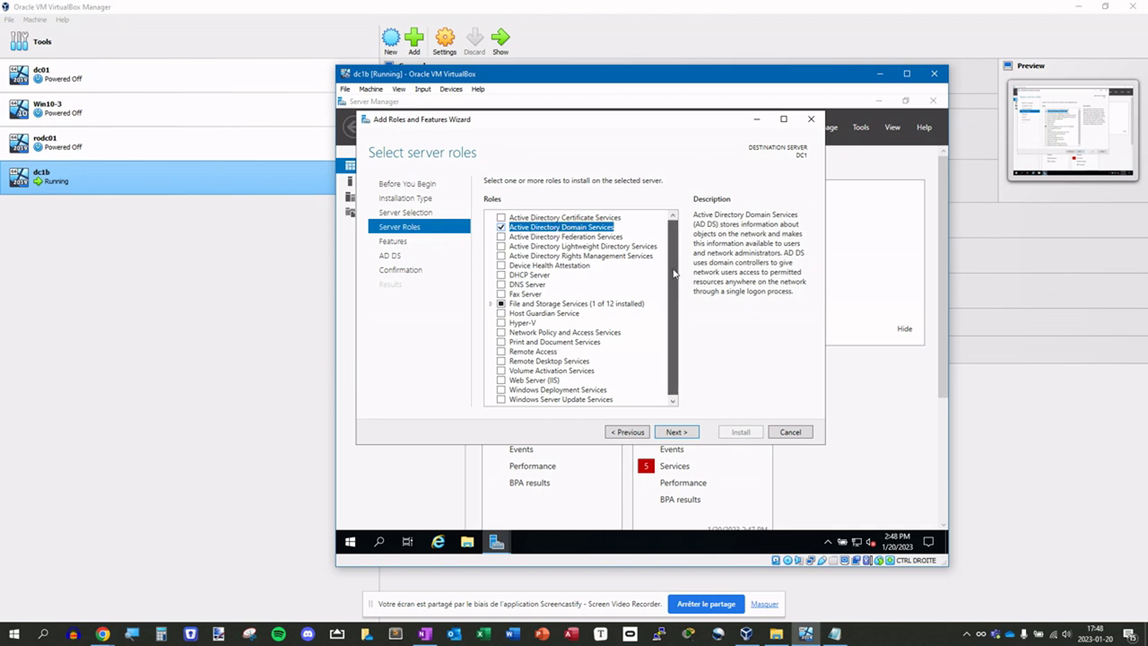
{"action": "scroll", "coordinate": [545, 399], "scroll_direction": "down", "scroll_amount": 1}
{"action": "scroll", "coordinate": [592, 269], "scroll_direction": "up", "scroll_amount": 1}
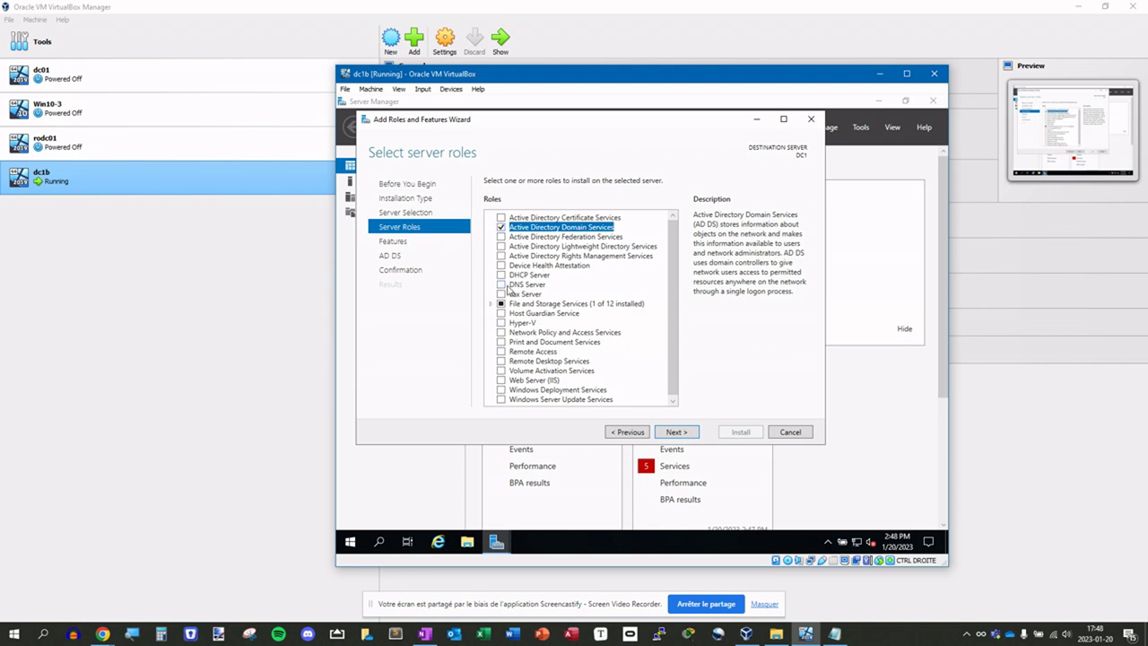
{"action": "left_click", "coordinate": [502, 286]}
{"action": "left_click", "coordinate": [626, 380]}
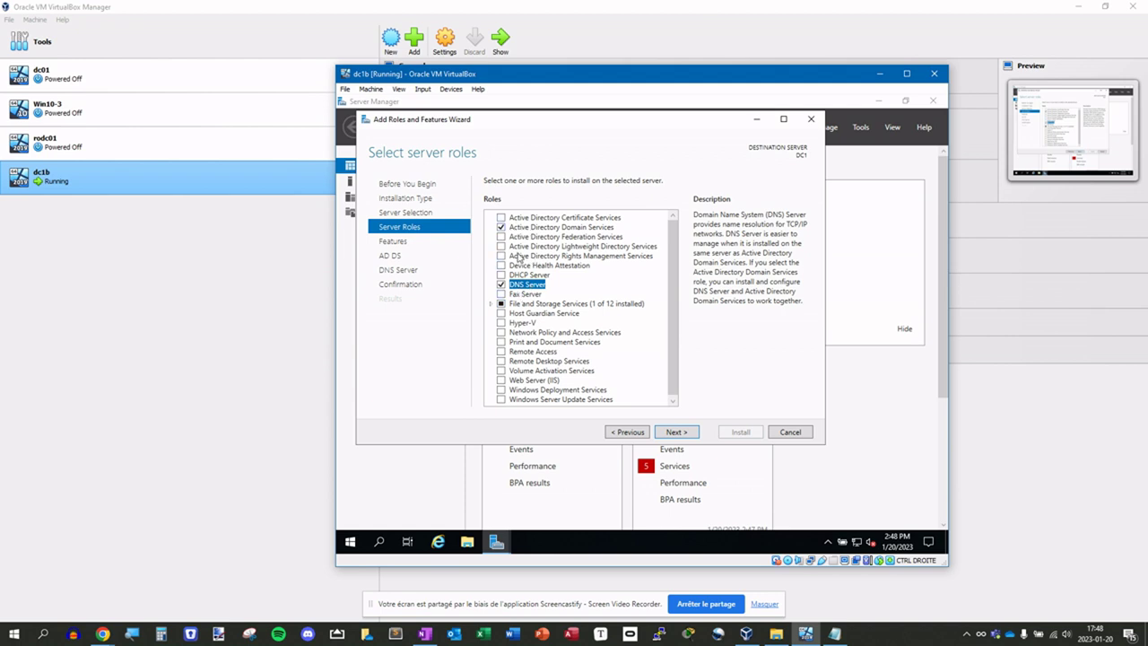
- Advance past the Server Roles, Features and AD DS pages to the DNS Server page
{"action": "left_click", "coordinate": [673, 434]}
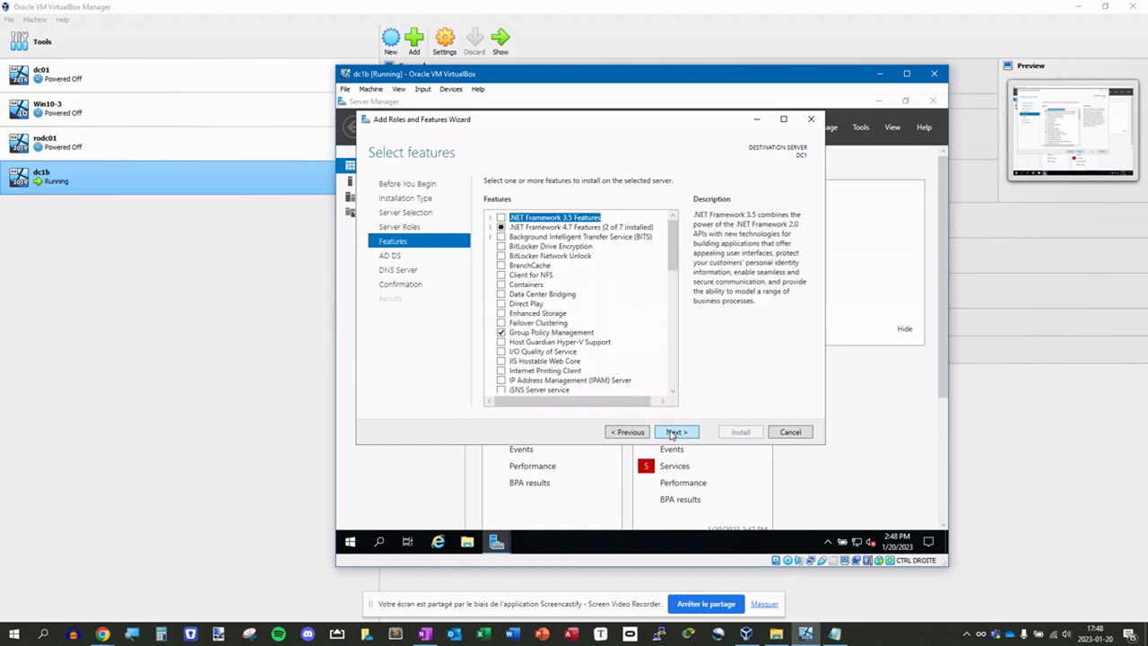
{"action": "left_click", "coordinate": [673, 434]}
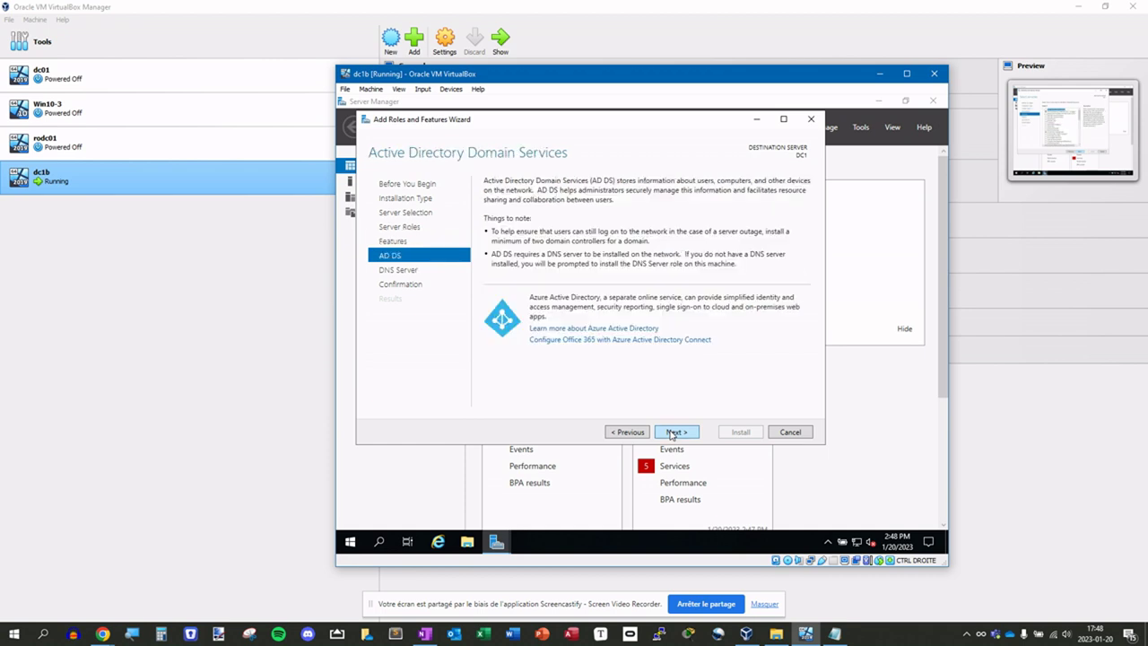
{"action": "left_click", "coordinate": [673, 434]}
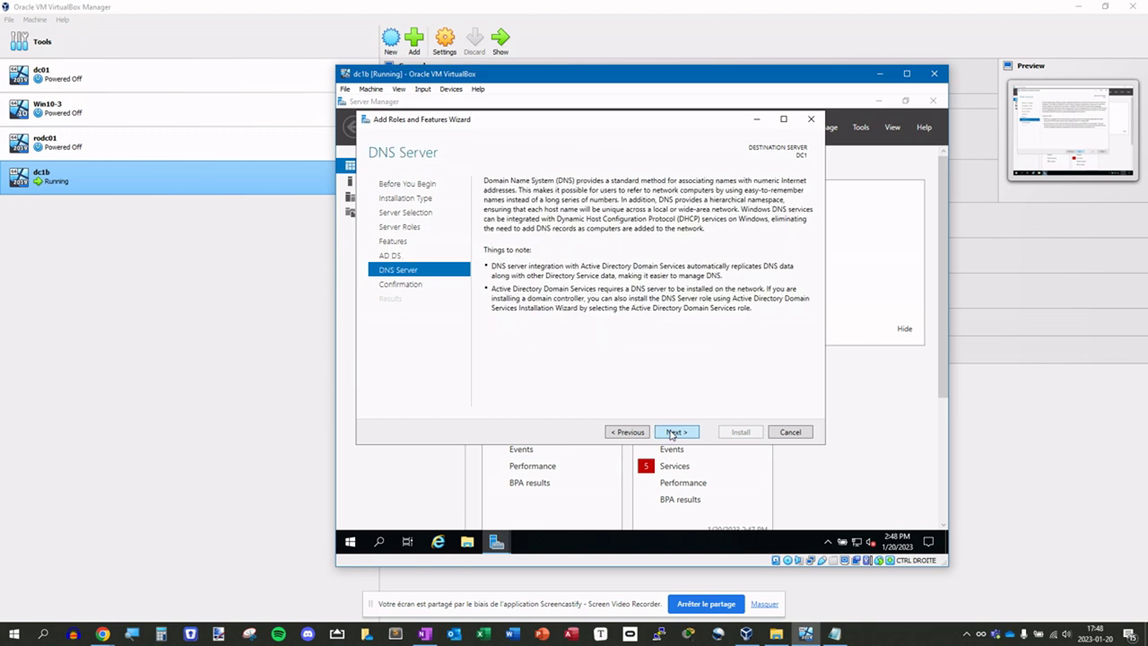
{"action": "left_click", "coordinate": [673, 435]}
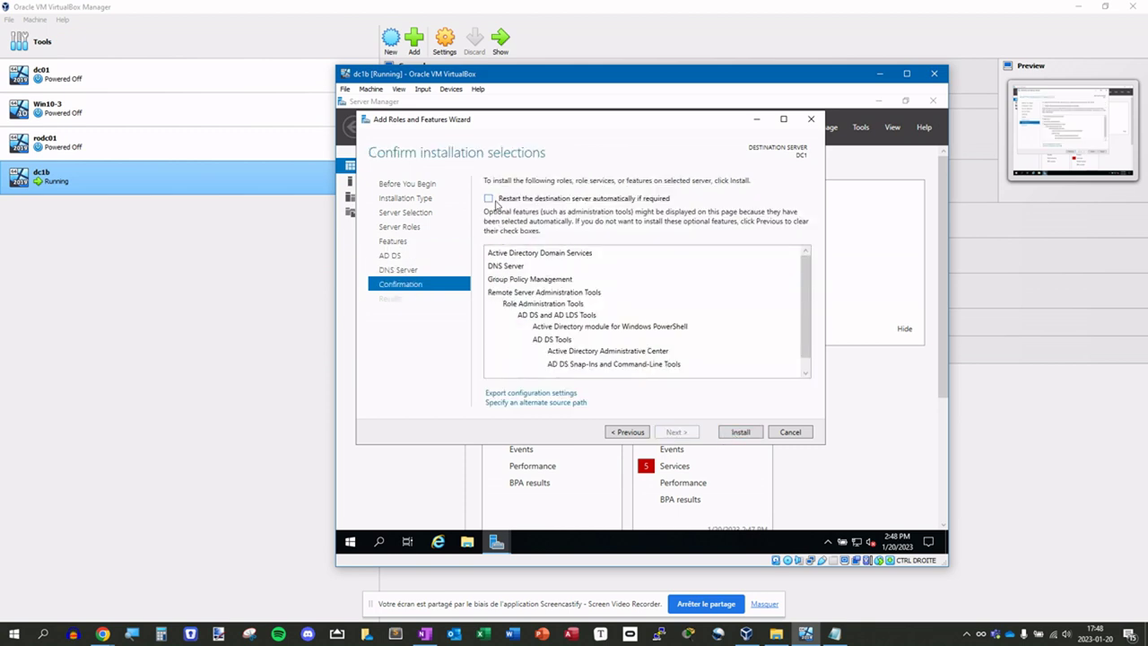
- Install AD DS and DNS Server on DC1 and close the wizard once it succeeds
{"action": "left_click", "coordinate": [741, 432]}
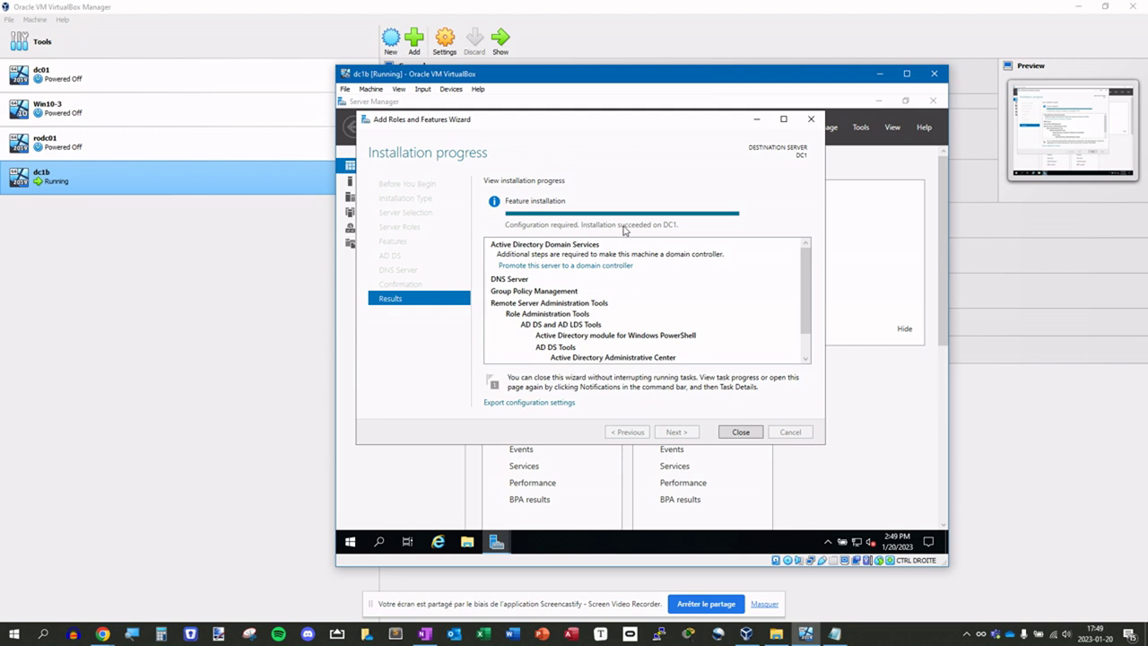
{"action": "left_click", "coordinate": [726, 432]}
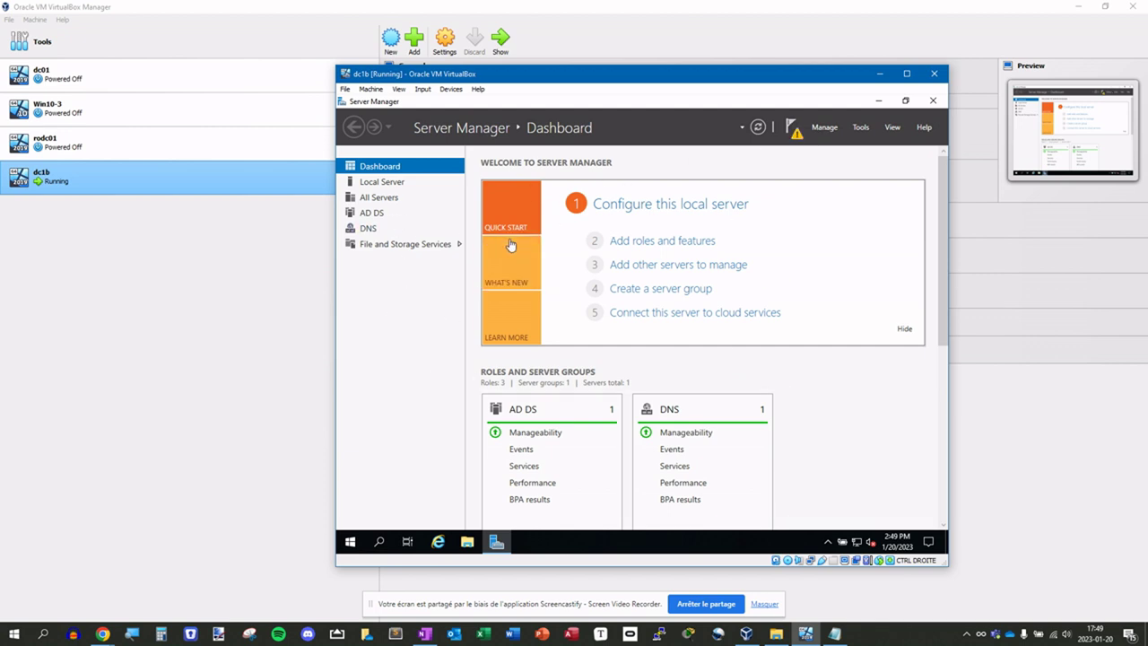
- From the notifications flag, start promotion as a new forest with root domain lab.local
{"action": "left_click", "coordinate": [791, 129]}
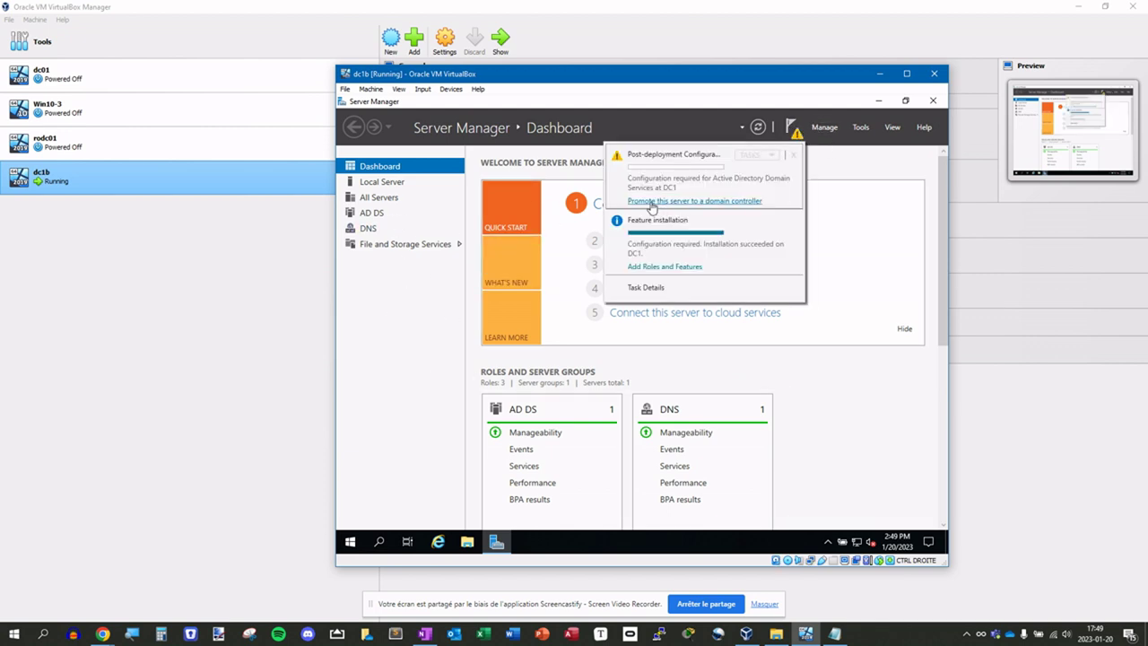
{"action": "left_click", "coordinate": [647, 203]}
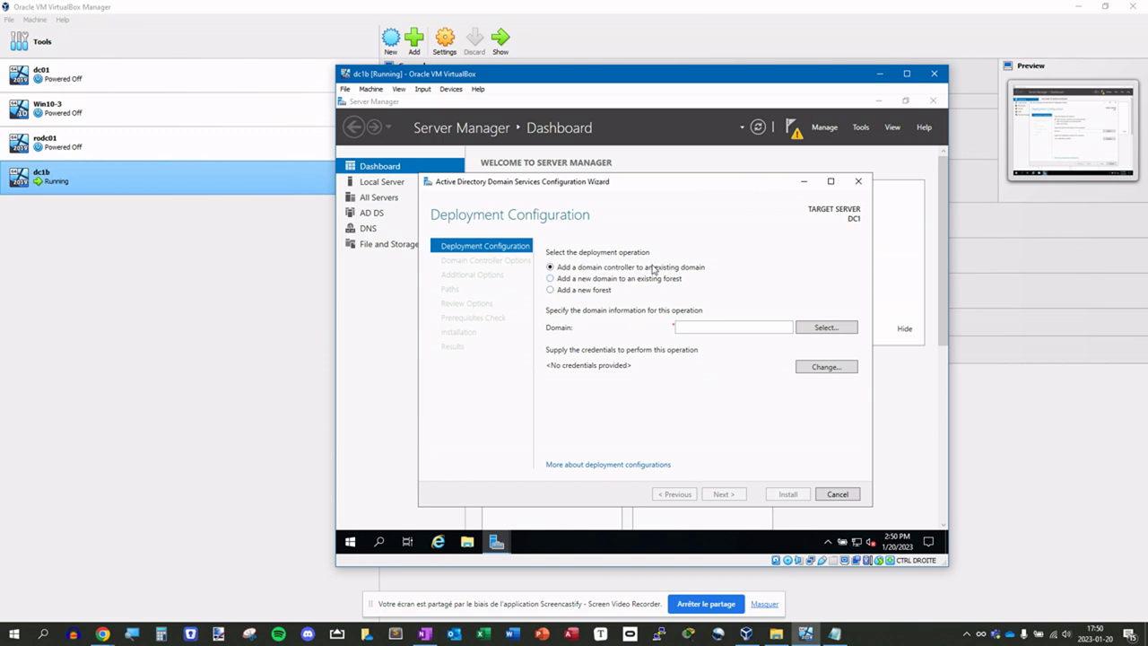
{"action": "left_click", "coordinate": [562, 280]}
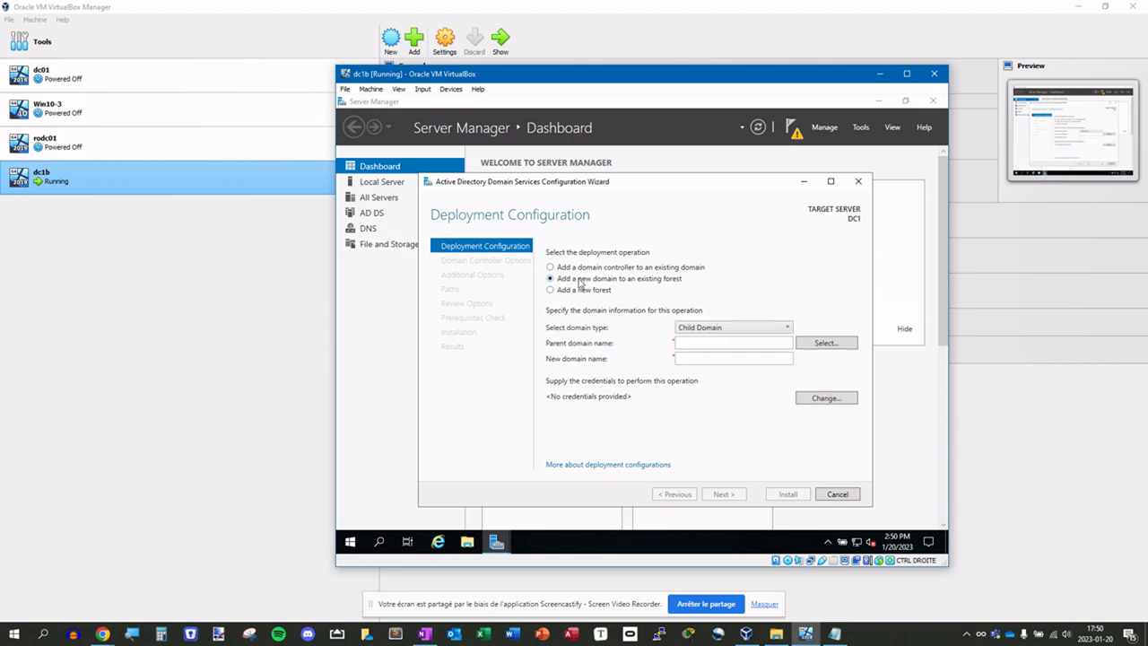
{"action": "left_click", "coordinate": [559, 294]}
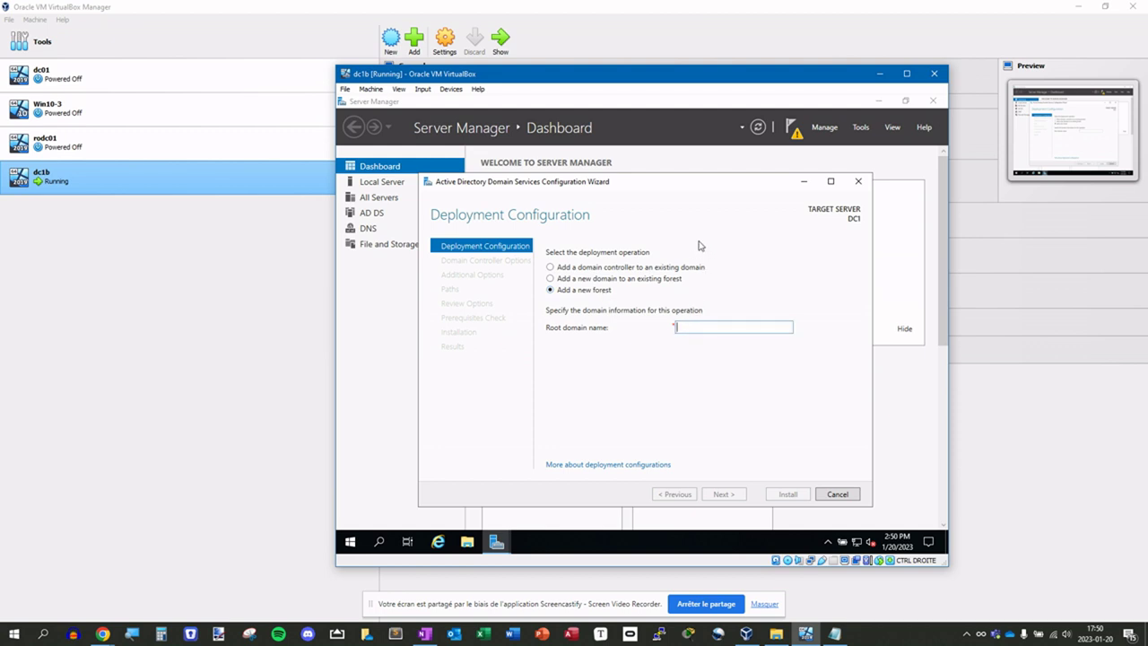
{"action": "type", "text": "lab.local"}
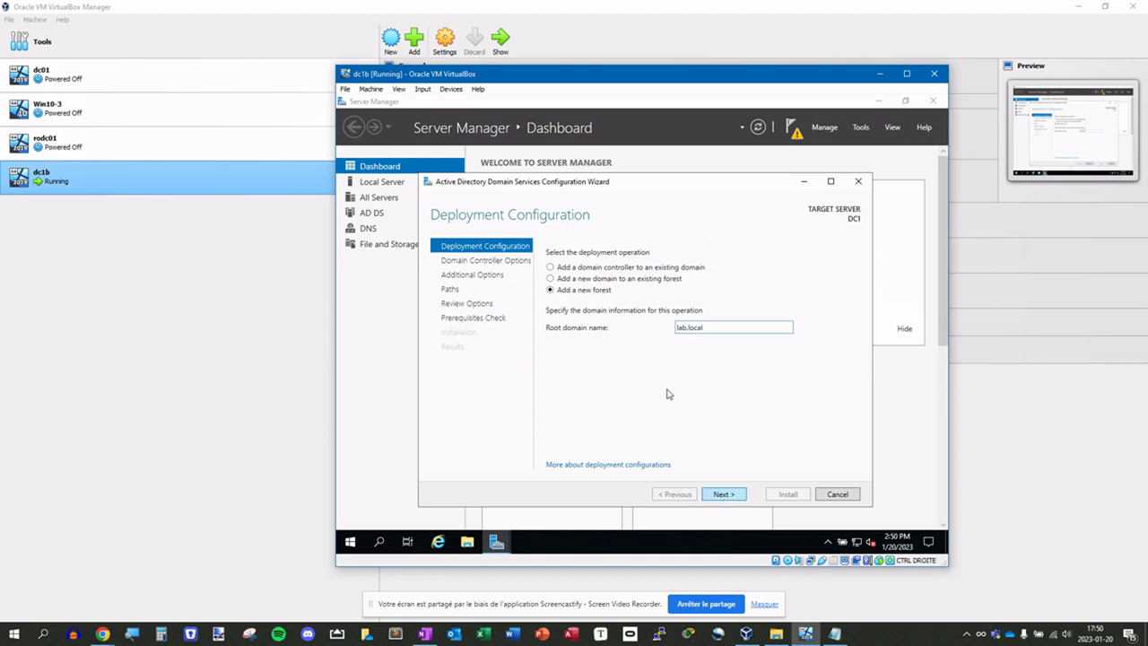
- Continue to Domain Controller Options, enter and confirm the DSRM password, and proceed to DNS Options
{"action": "left_click", "coordinate": [719, 500]}
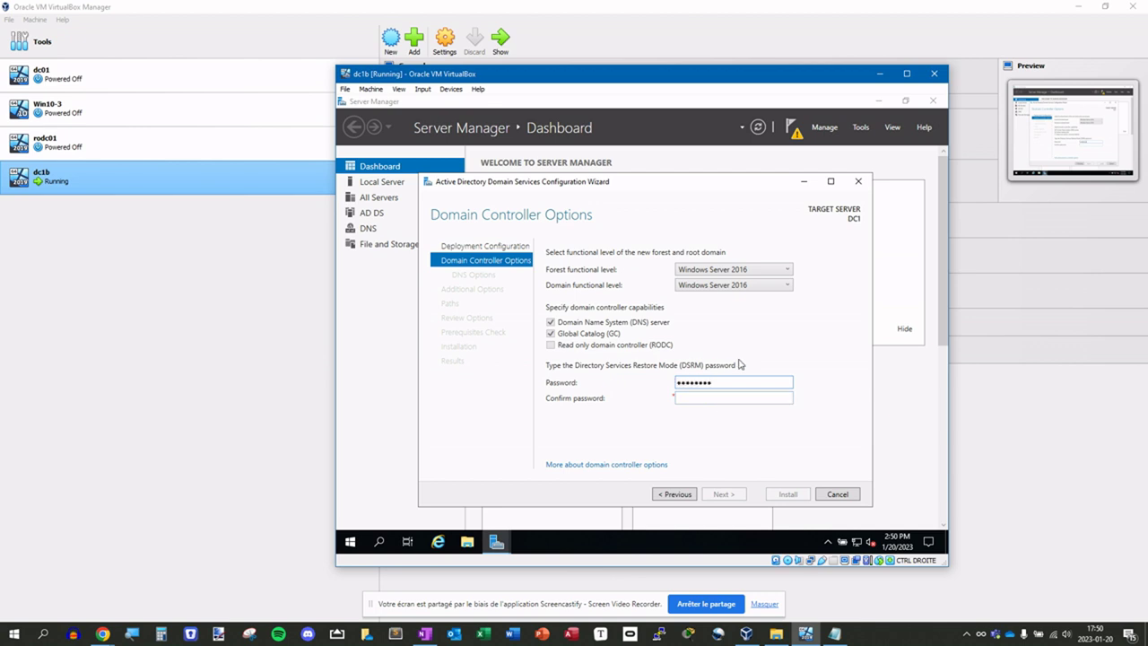
{"action": "type", "text": "!"}
{"action": "key", "text": "Tab"}
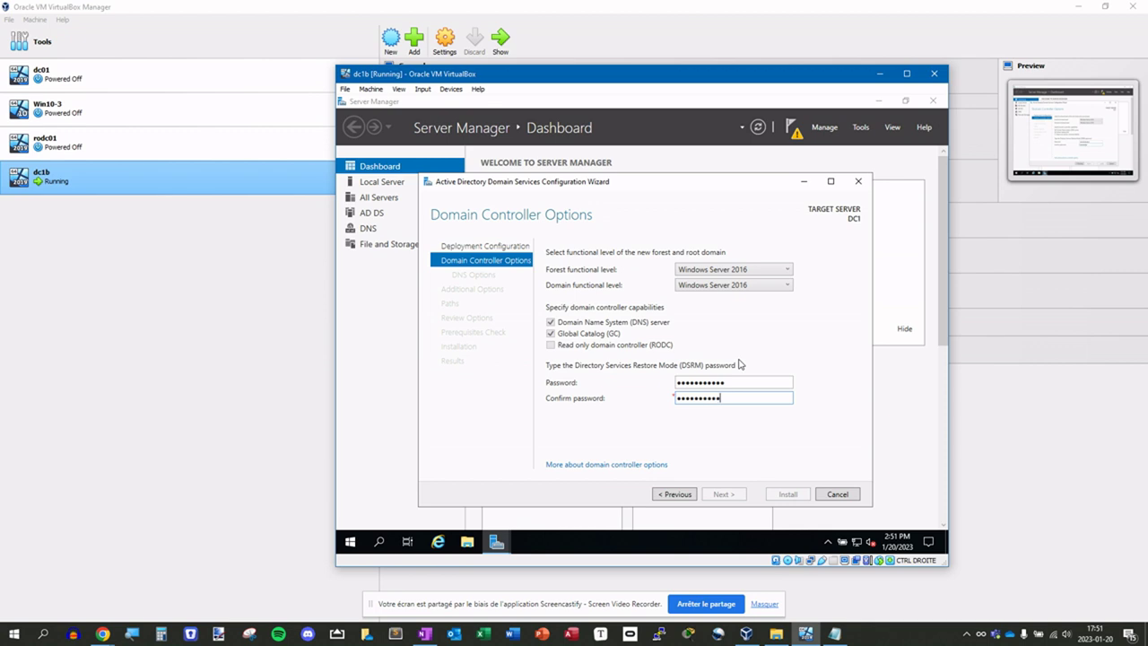
{"action": "key", "text": "shift+Tab"}
{"action": "key", "text": "ctrl+a"}
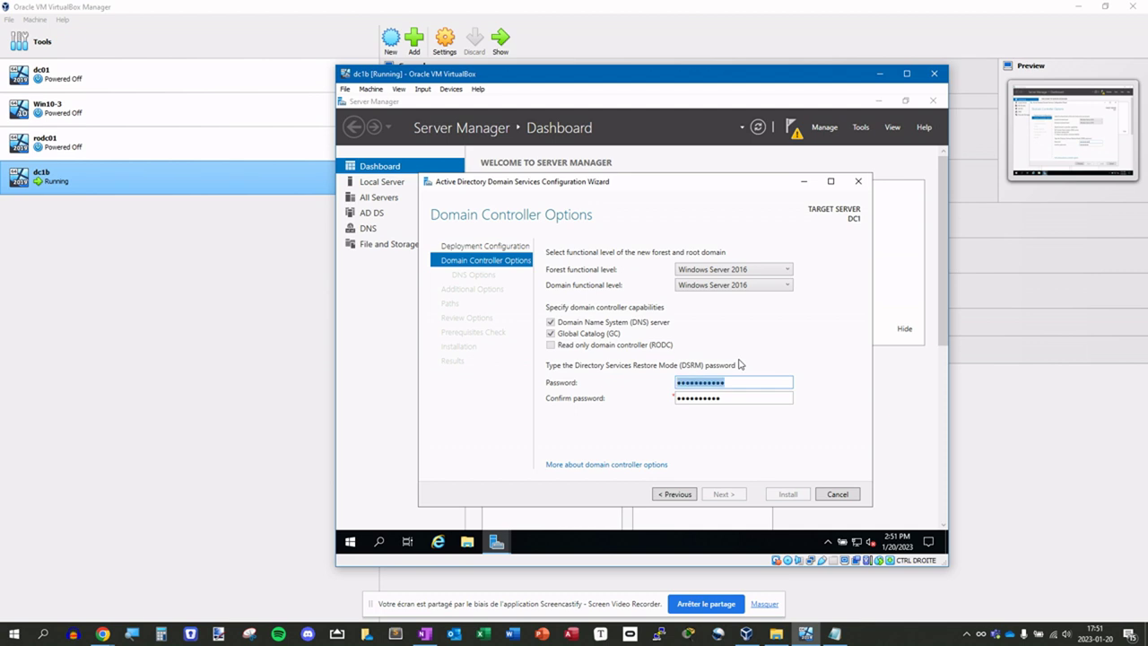
{"action": "key", "text": "BackSpace"}
{"action": "type", "text": "P@ssw0rd123"}
{"action": "key", "text": "Tab"}
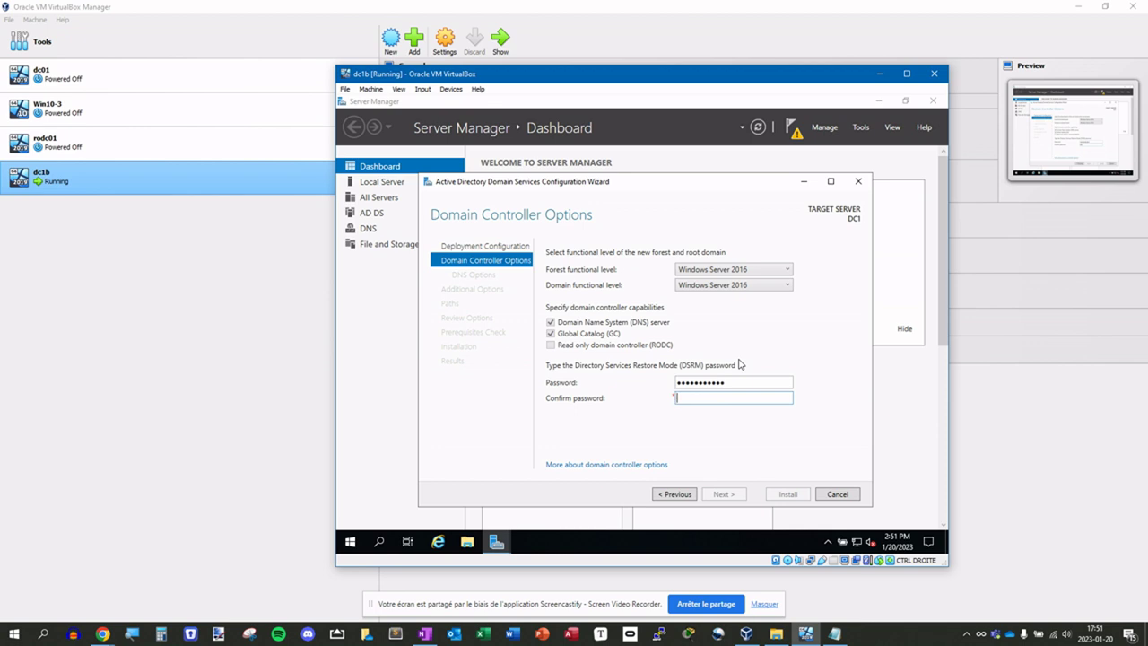
{"action": "type", "text": "P@ssw0rd123"}
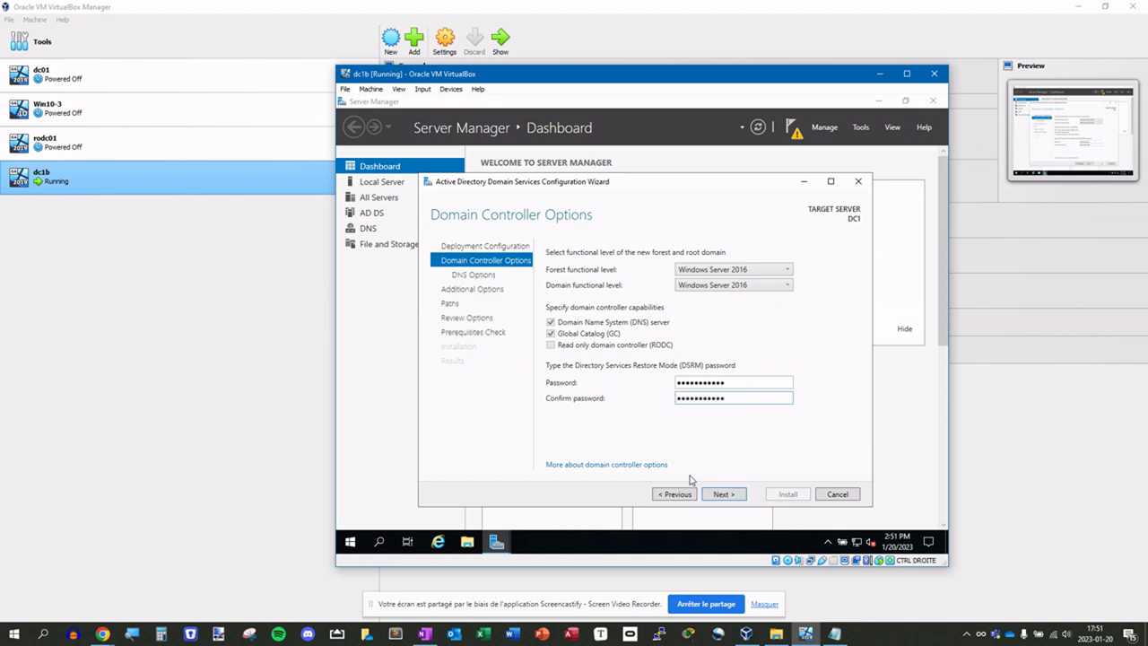
{"action": "left_click", "coordinate": [721, 494]}
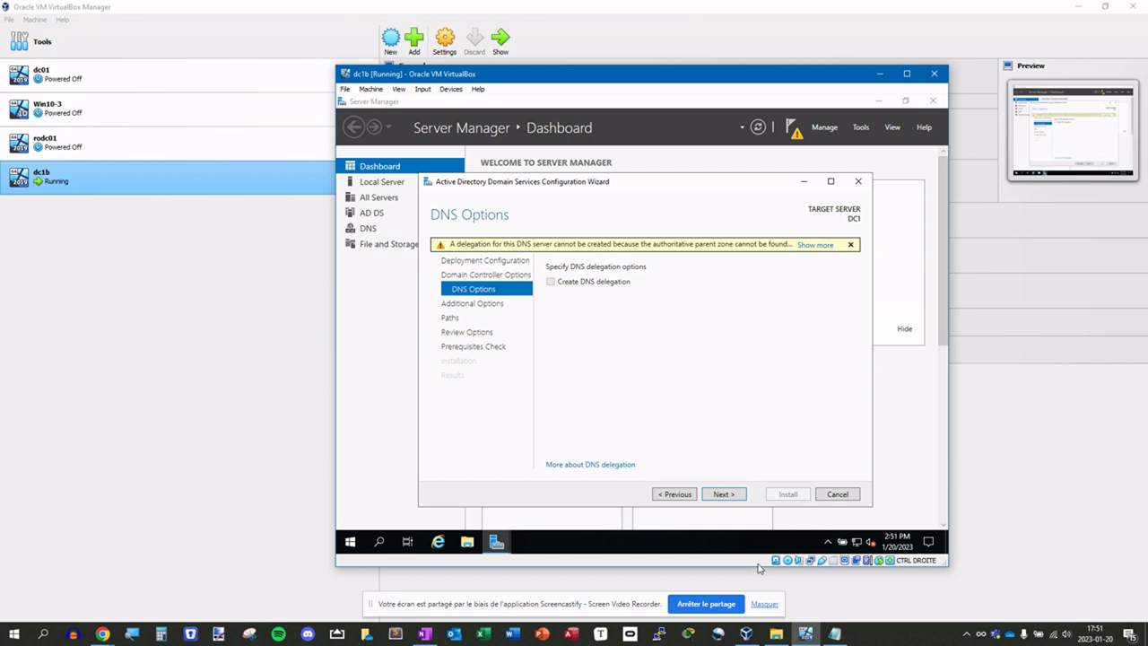
- Accept DNS options, NetBIOS name LAB and default NTDS/SYSVOL paths, then run prerequisite checks
{"action": "left_click", "coordinate": [723, 494]}
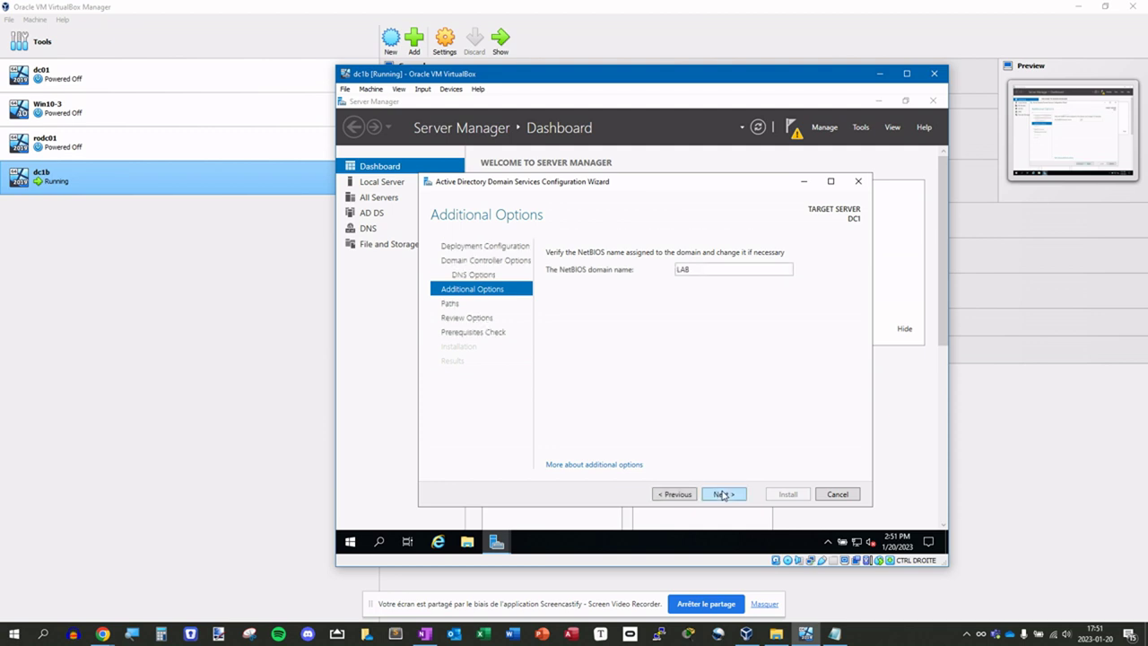
{"action": "left_click", "coordinate": [723, 495]}
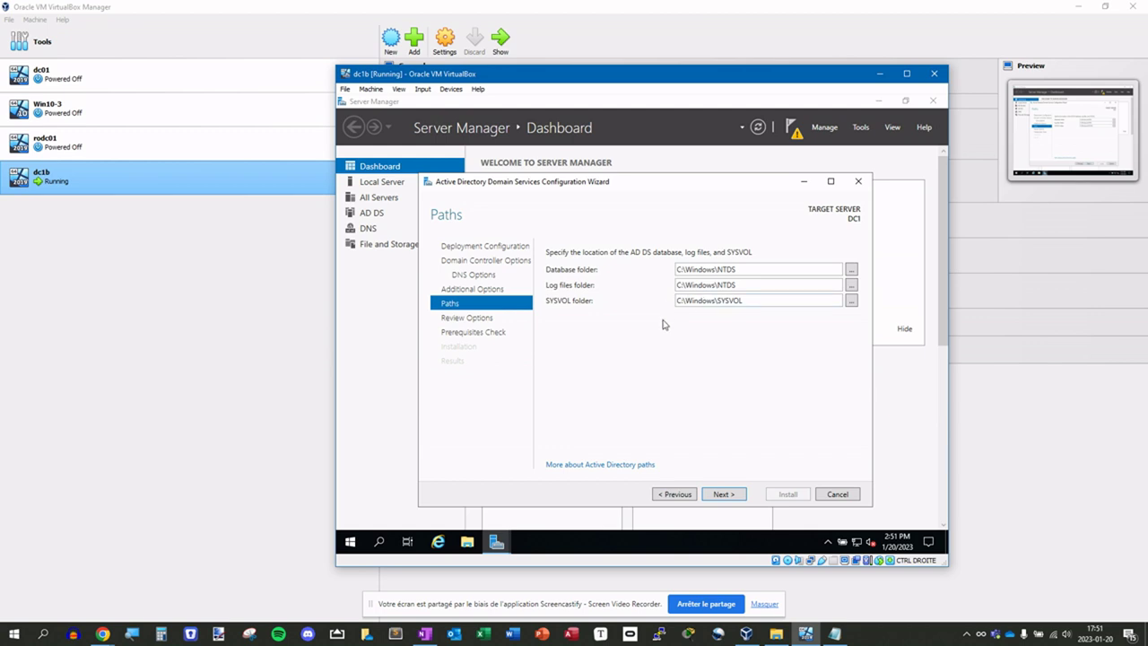
{"action": "left_click", "coordinate": [724, 494]}
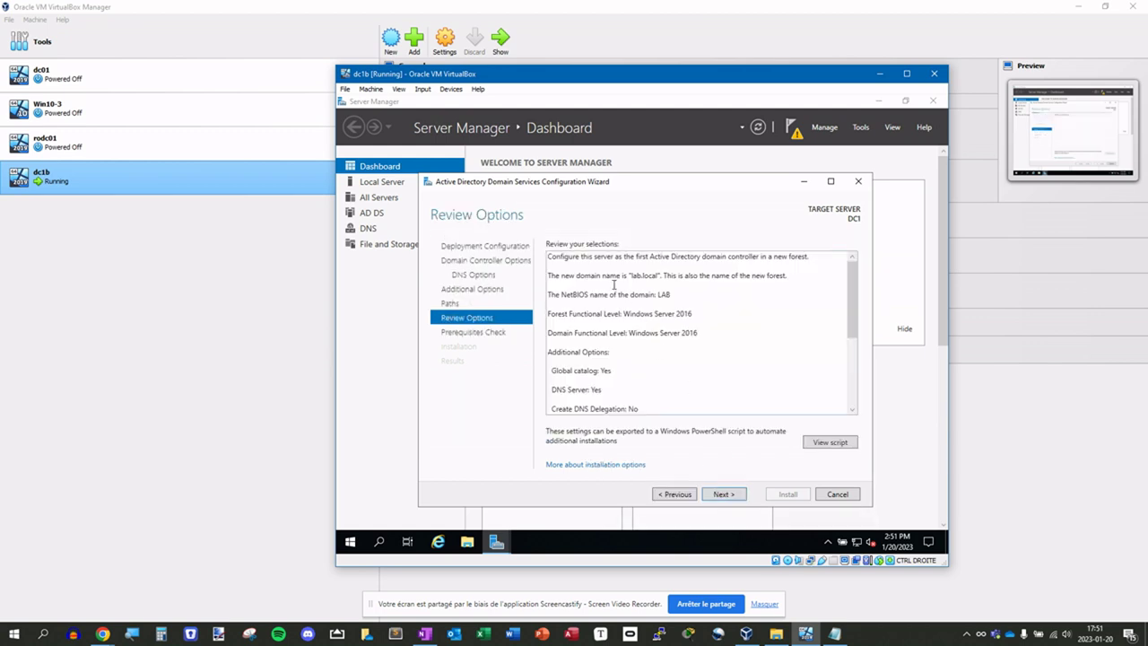
{"action": "mouse_move", "coordinate": [850, 303]}
{"action": "left_mouse_down"}
{"action": "mouse_move", "coordinate": [850, 377]}
{"action": "mouse_move", "coordinate": [850, 303]}
{"action": "left_mouse_up"}
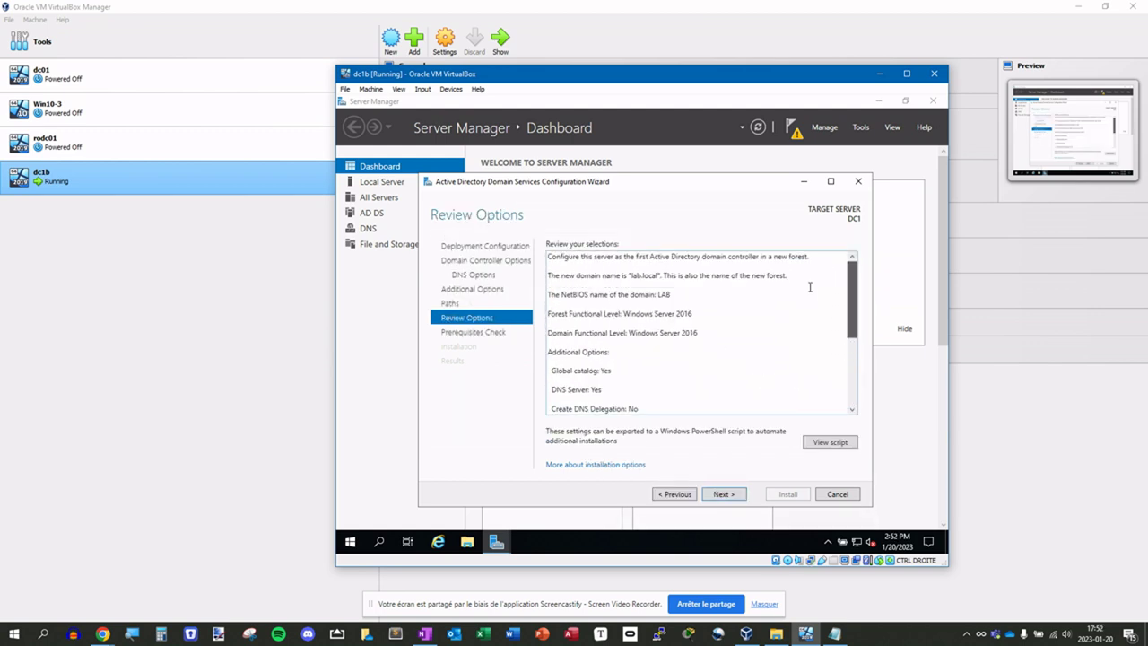
{"action": "left_click", "coordinate": [725, 494]}
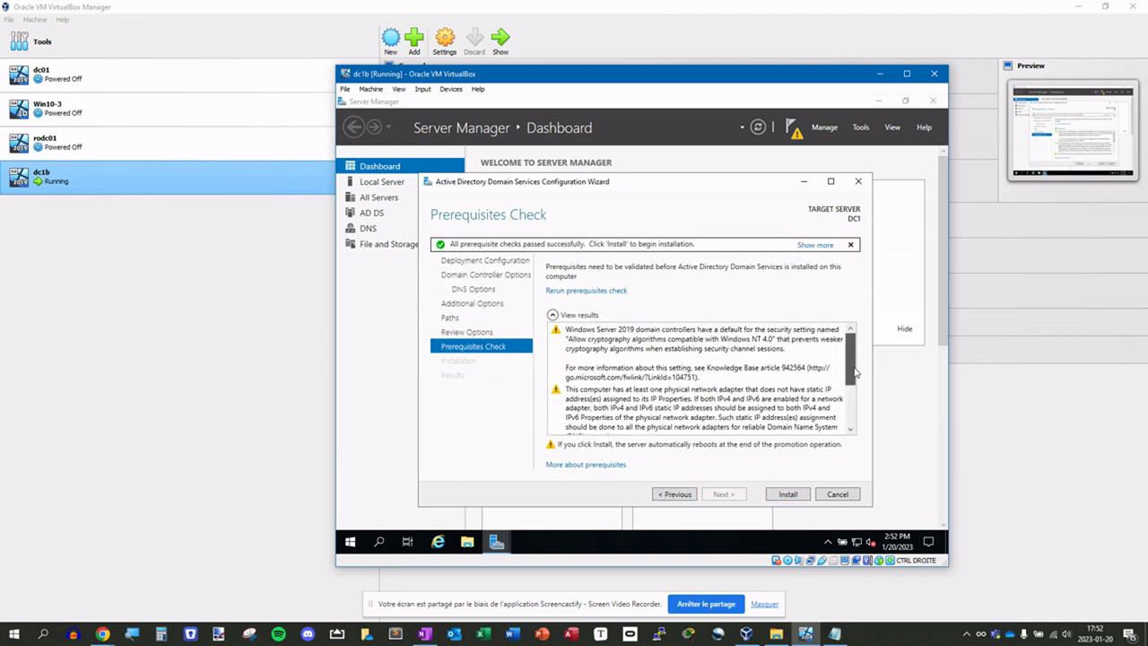
- Install AD DS to promote DC1 for lab.local and let dc1b restart to its lock screen
{"action": "left_click_drag", "start_coordinate": [846, 364], "coordinate": [851, 433]}
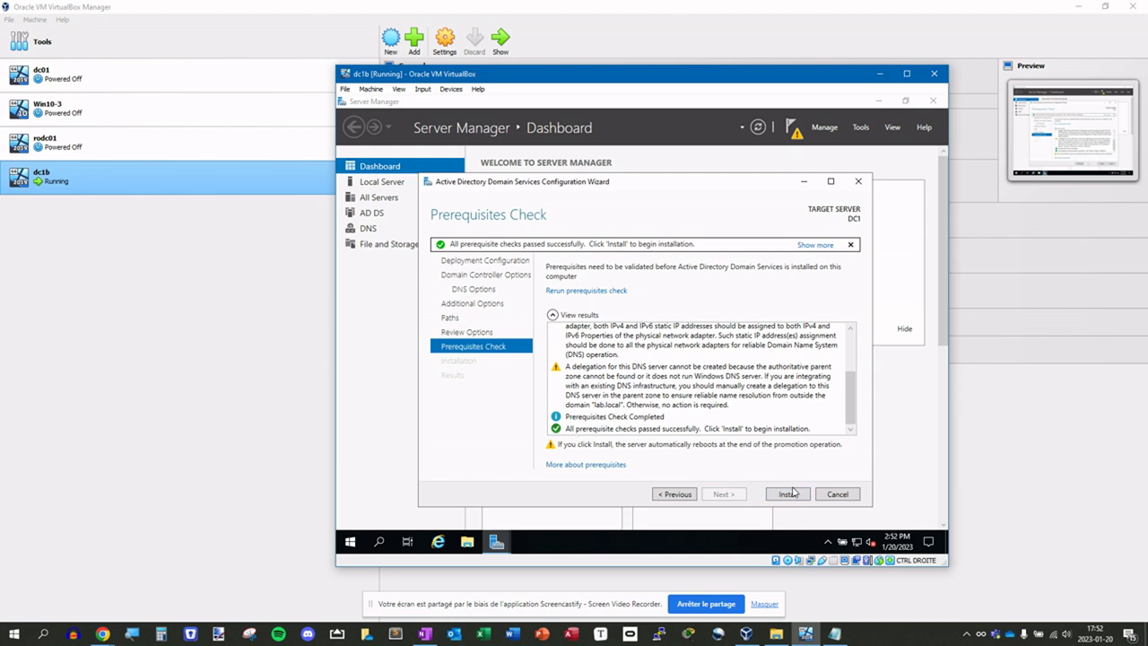
{"action": "left_click", "coordinate": [789, 494]}
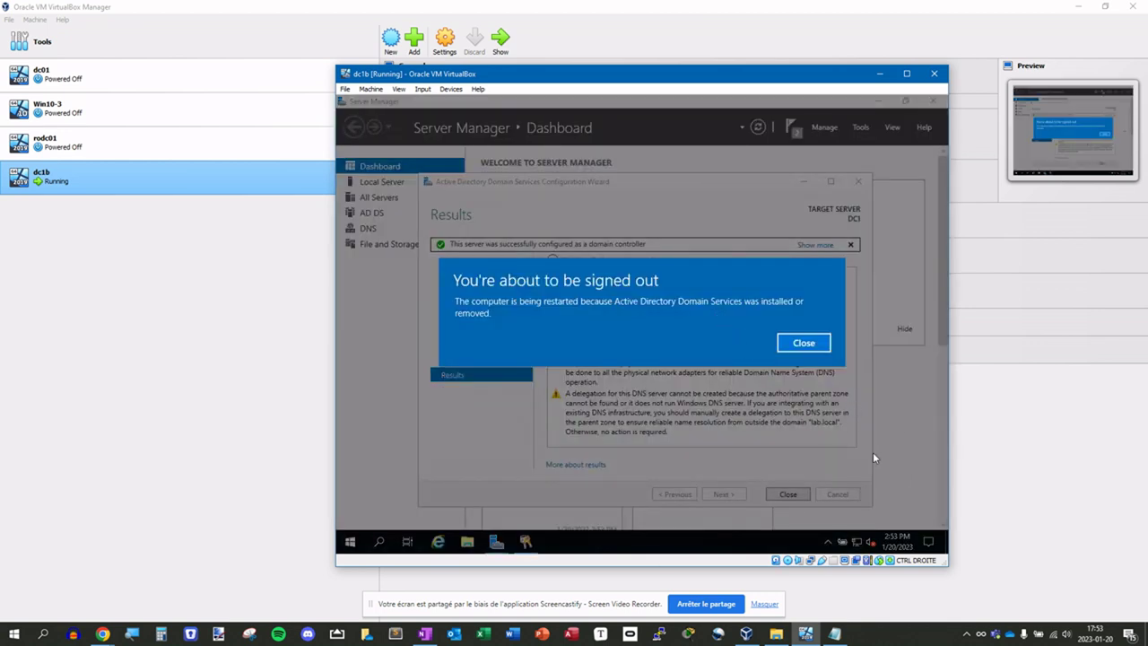
{"action": "left_click", "coordinate": [808, 344]}
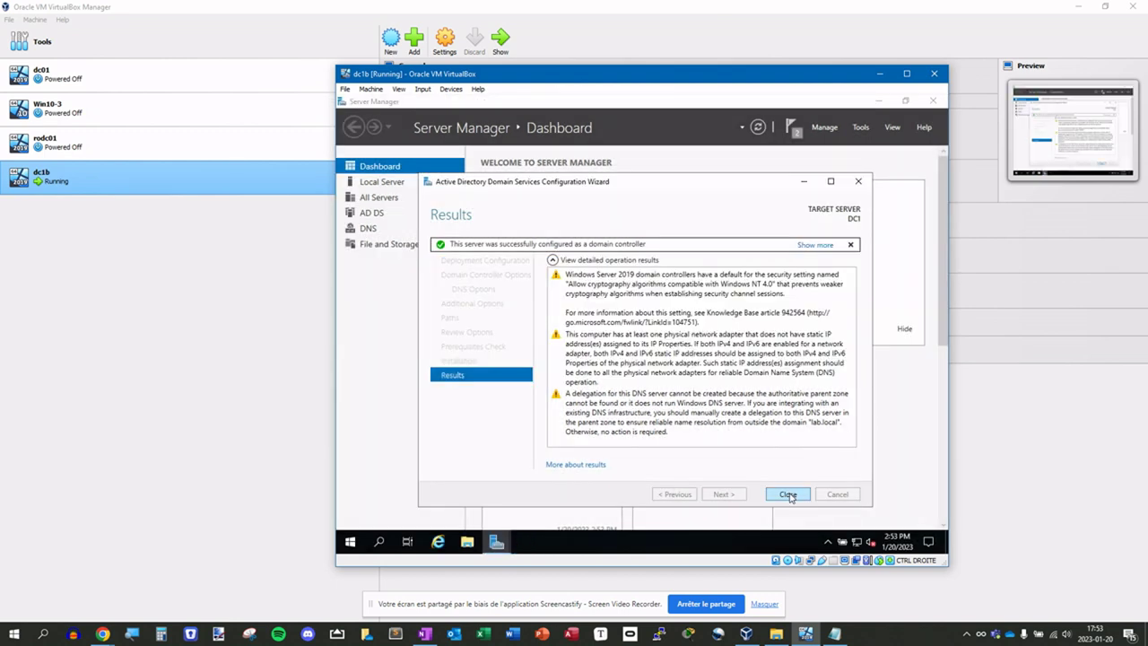
{"action": "left_click", "coordinate": [788, 494]}
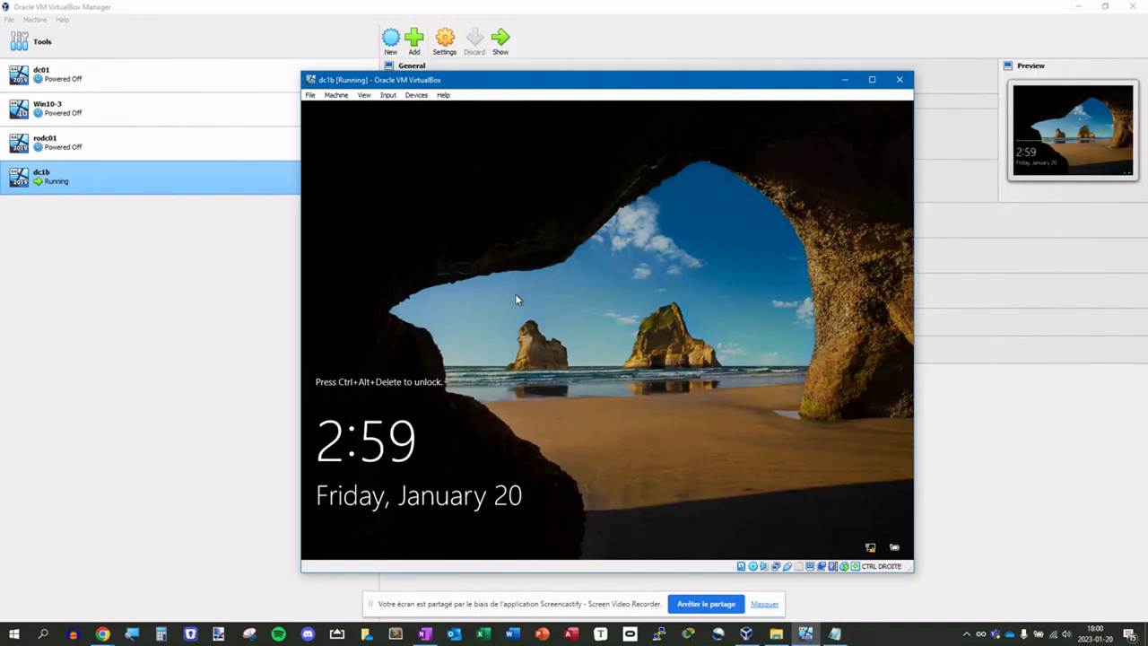
- Sign in to dc1b as the domain administrator with the account password
{"action": "key", "text": "ctrl+Delete"}
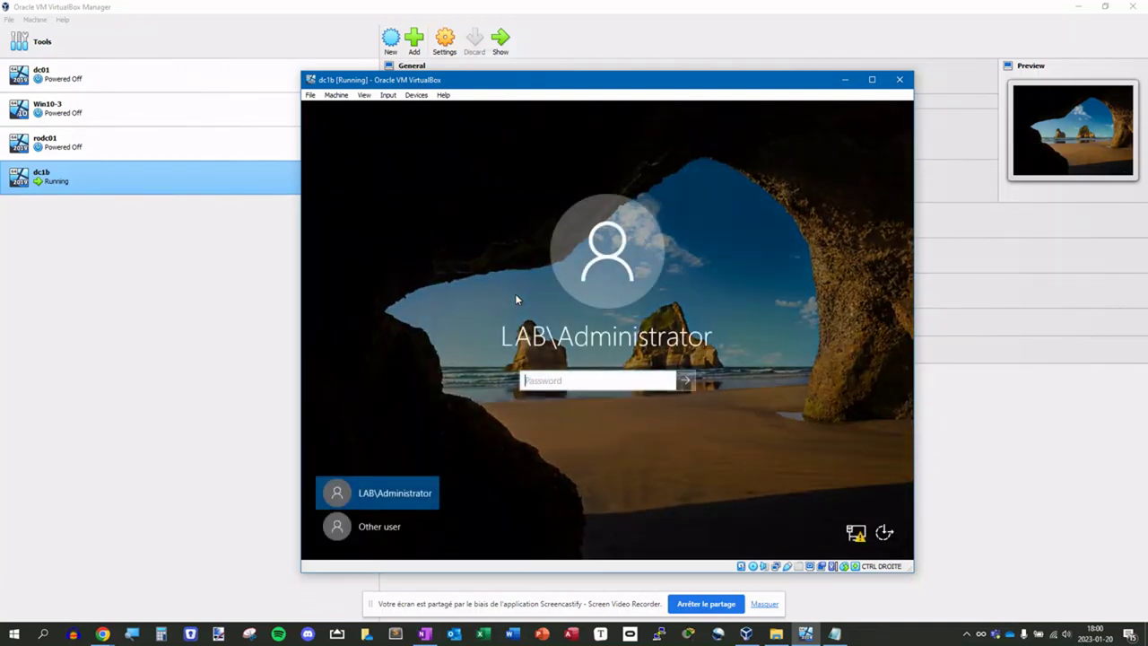
{"action": "type", "text": "•••"}
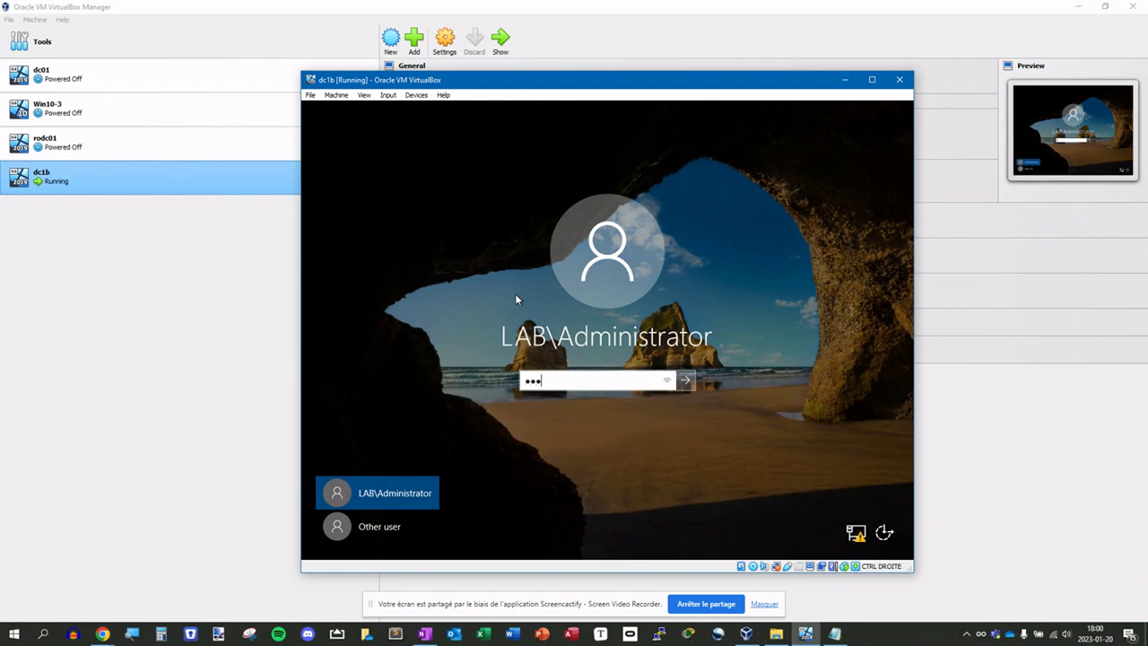
{"action": "type", "text": "•••••••••"}
{"action": "key", "text": "Return"}
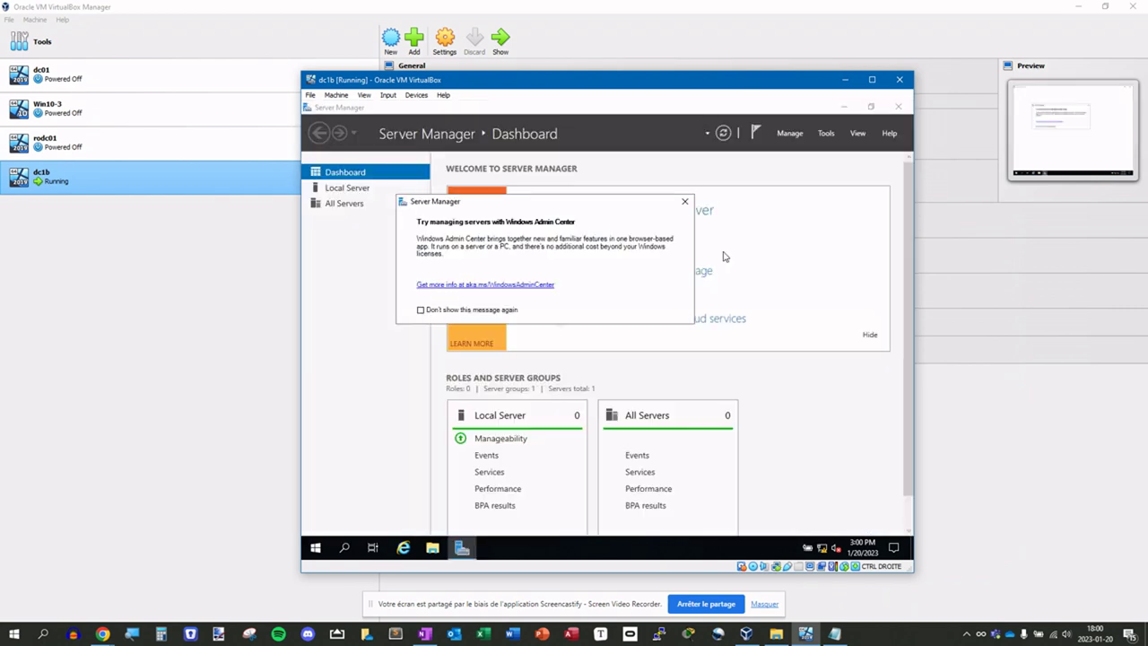
- Dismiss the Windows Admin Center prompt and open Active Directory Users and Computers maximized
{"action": "left_click", "coordinate": [684, 201]}
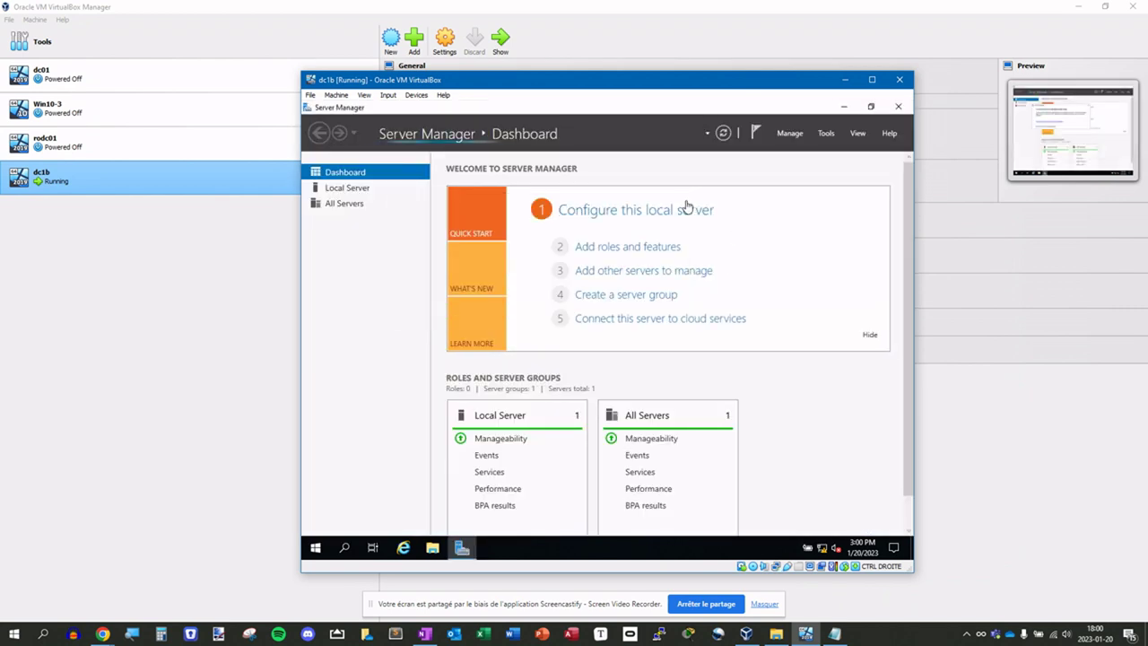
{"action": "left_click", "coordinate": [825, 133]}
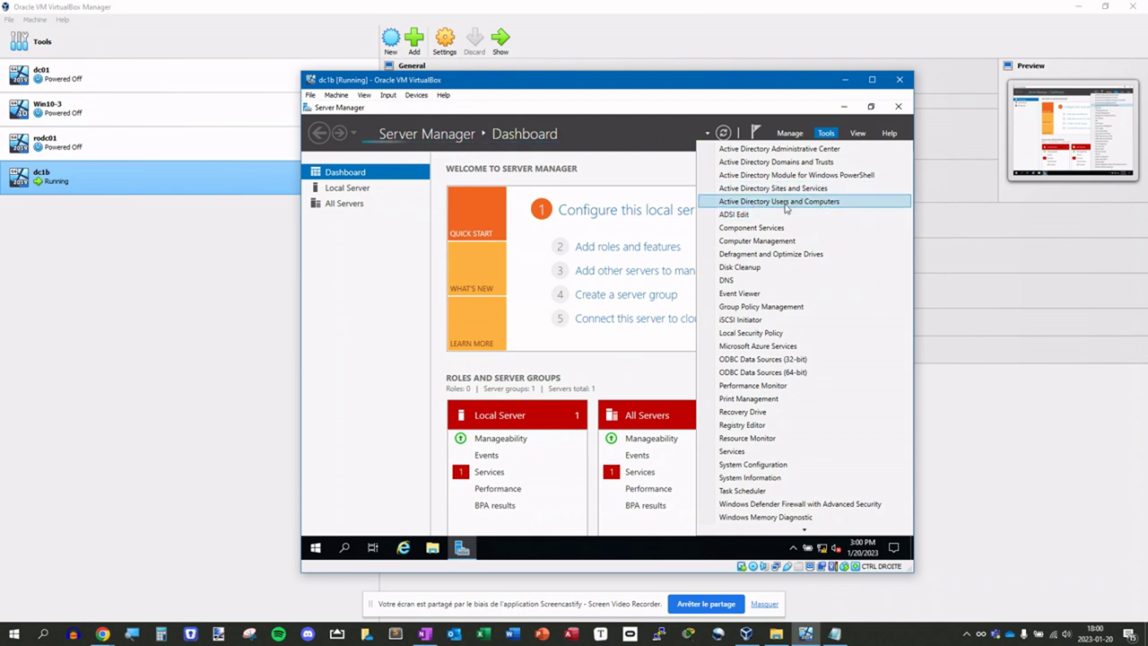
{"action": "key", "text": "Down"}
{"action": "key", "text": "Down"}
{"action": "key", "text": "Down"}
{"action": "key", "text": "Down"}
{"action": "key", "text": "Down"}
{"action": "key", "text": "Down"}
{"action": "key", "text": "Down"}
{"action": "key", "text": "Down"}
{"action": "key", "text": "Down"}
{"action": "key", "text": "Down"}
{"action": "key", "text": "Down"}
{"action": "key", "text": "Down"}
{"action": "key", "text": "Down"}
{"action": "key", "text": "Down"}
{"action": "key", "text": "Down"}
{"action": "key", "text": "Down"}
{"action": "key", "text": "Down"}
{"action": "key", "text": "Down"}
{"action": "key", "text": "Down"}
{"action": "key", "text": "Down"}
{"action": "key", "text": "Up"}
{"action": "key", "text": "Up"}
{"action": "key", "text": "Up"}
{"action": "key", "text": "Up"}
{"action": "key", "text": "Up"}
{"action": "key", "text": "Up"}
{"action": "key", "text": "Up"}
{"action": "key", "text": "Up"}
{"action": "key", "text": "Up"}
{"action": "key", "text": "Up"}
{"action": "key", "text": "Up"}
{"action": "key", "text": "Up"}
{"action": "key", "text": "Up"}
{"action": "key", "text": "Up"}
{"action": "key", "text": "Up"}
{"action": "key", "text": "Up"}
{"action": "key", "text": "Up"}
{"action": "key", "text": "Up"}
{"action": "key", "text": "Up"}
{"action": "key", "text": "Up"}
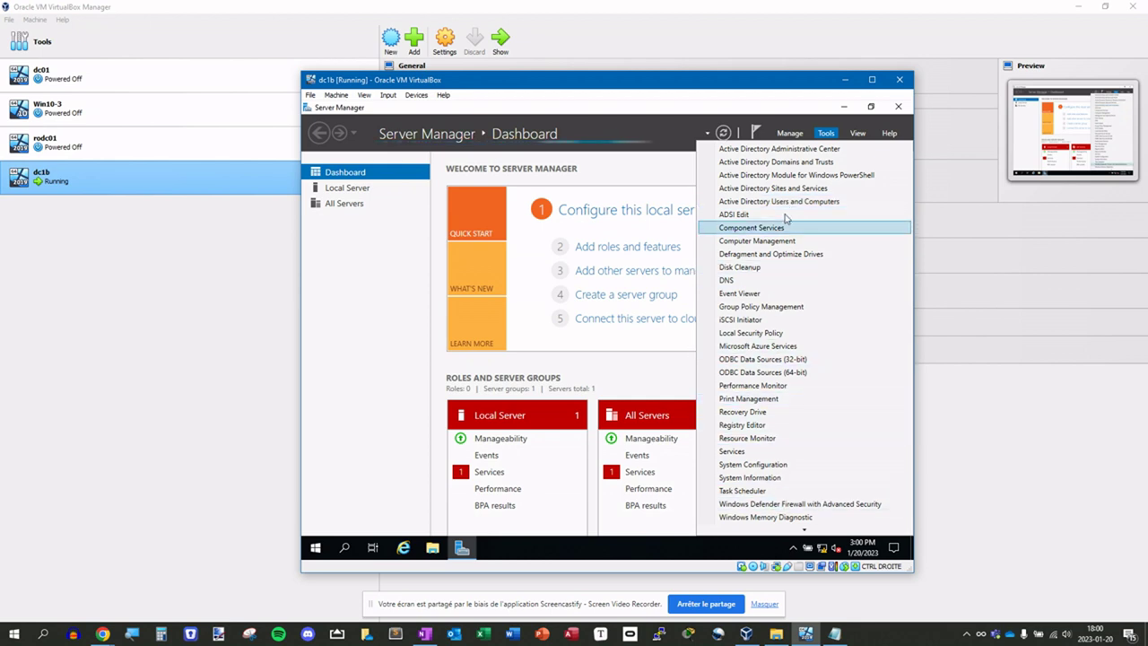
{"action": "key", "text": "Up"}
{"action": "key", "text": "Up"}
{"action": "key", "text": "Escape"}
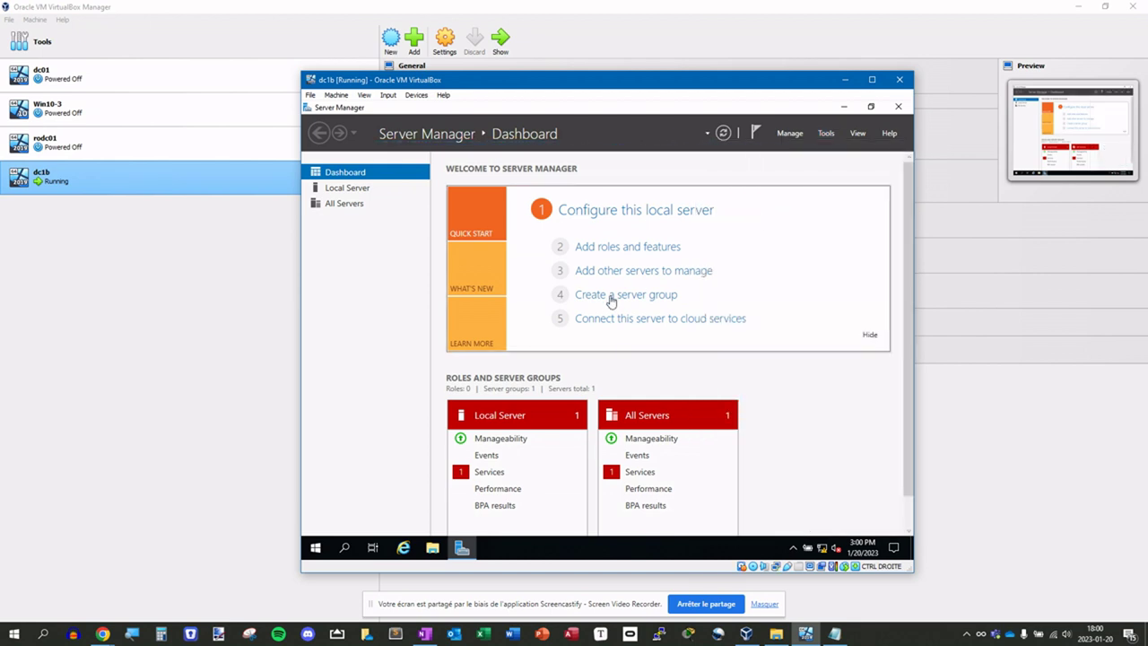
{"action": "left_click", "coordinate": [762, 160]}
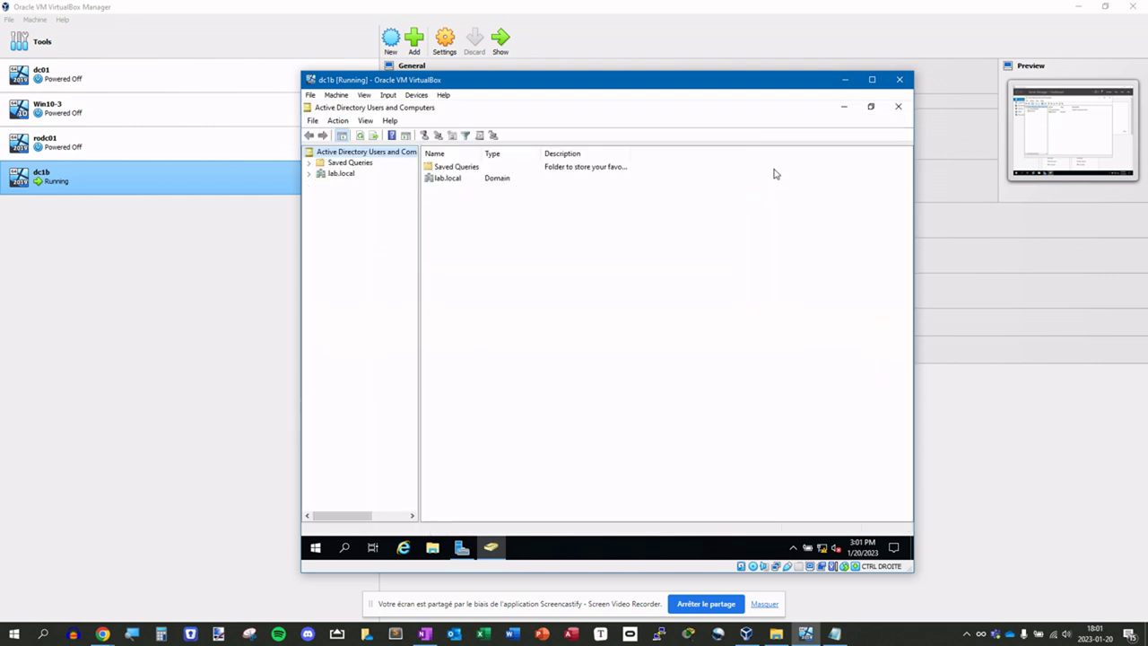
- Expand lab.local and check its domain controller in Change Domain Controller without changing it
{"action": "left_click", "coordinate": [340, 174]}
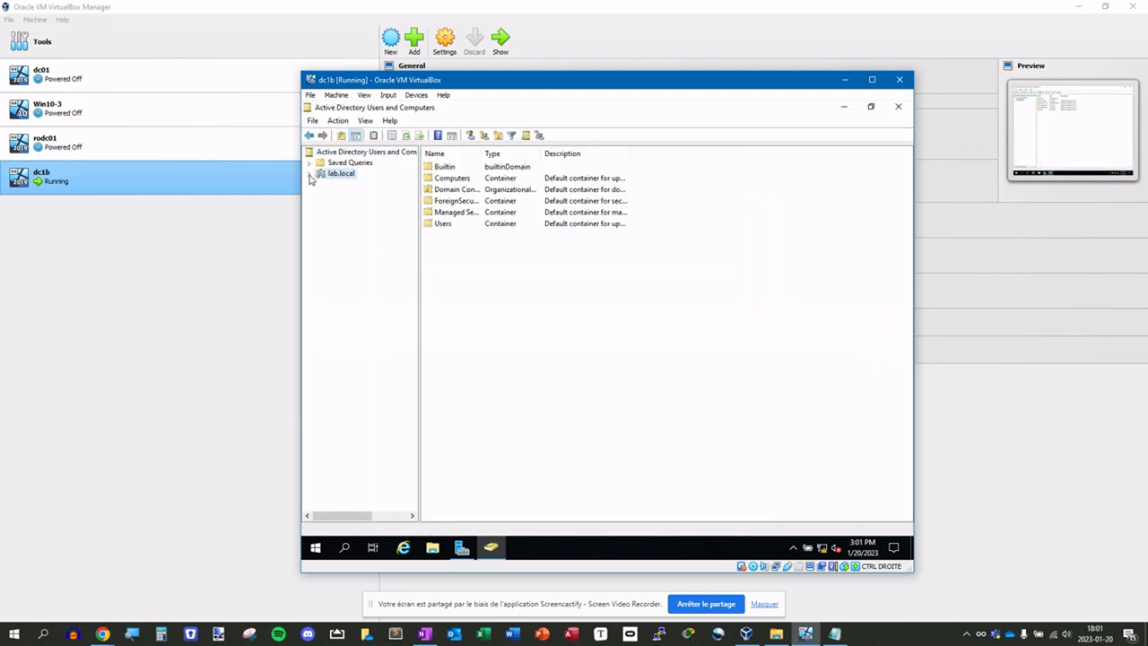
{"action": "left_click", "coordinate": [310, 174]}
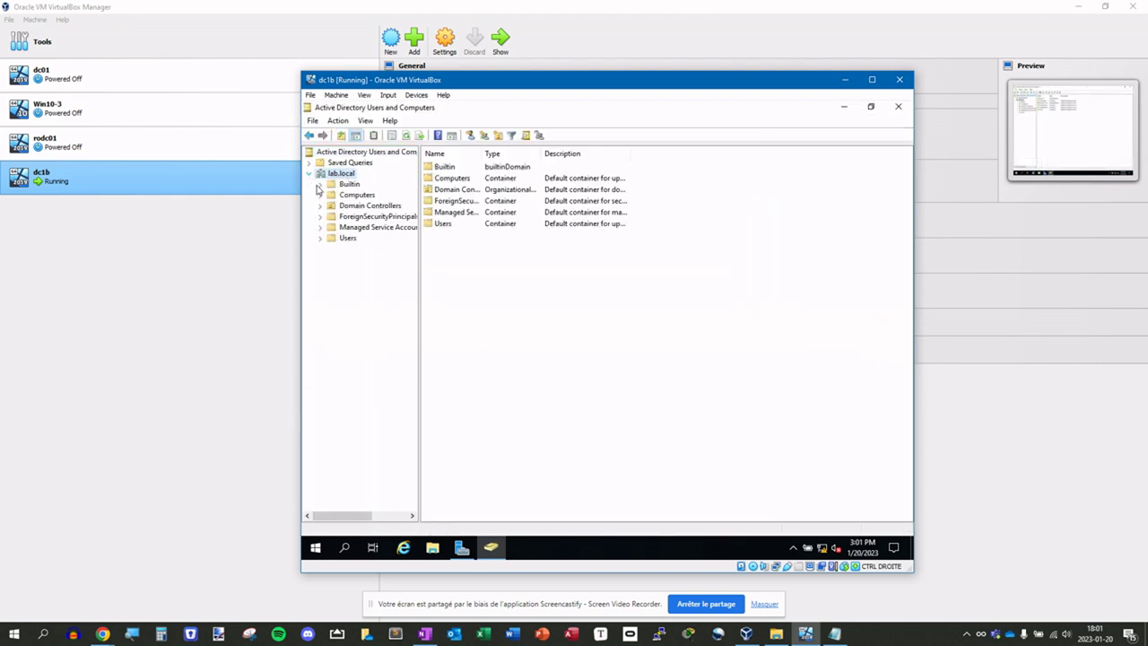
{"action": "right_click", "coordinate": [354, 154]}
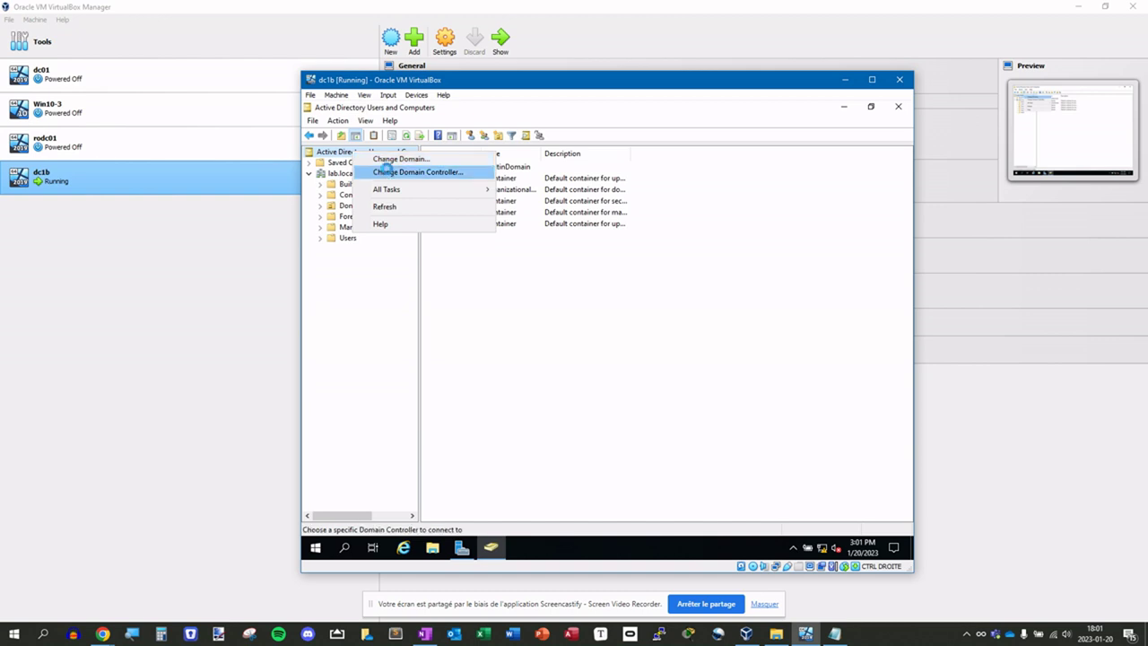
{"action": "left_click", "coordinate": [387, 172]}
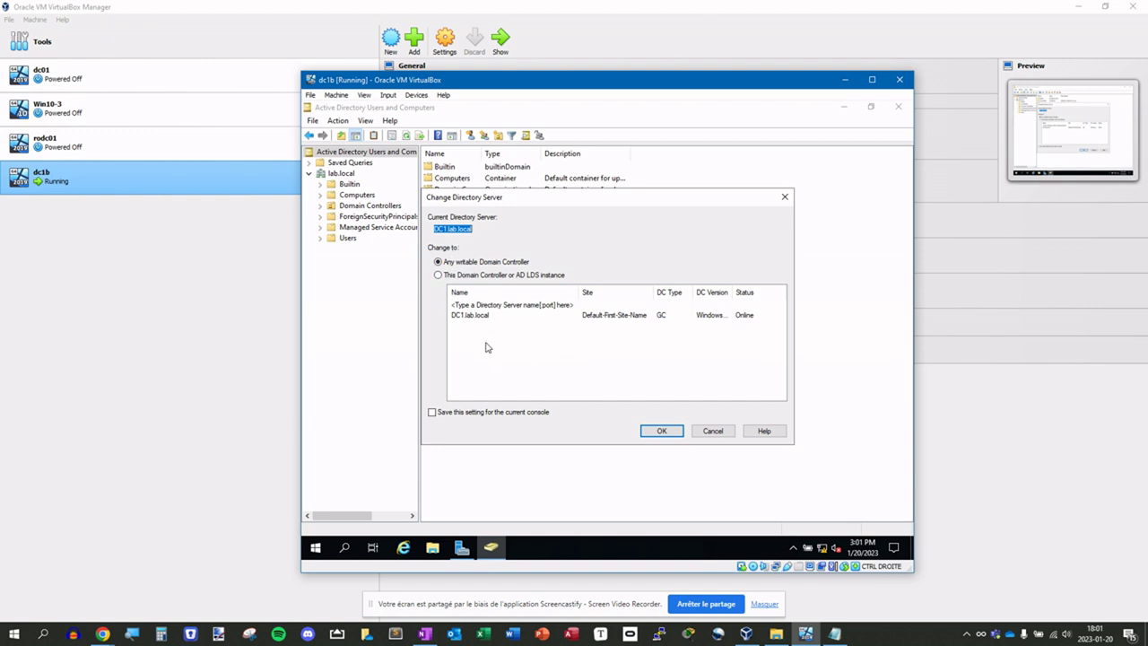
{"action": "left_click", "coordinate": [727, 431]}
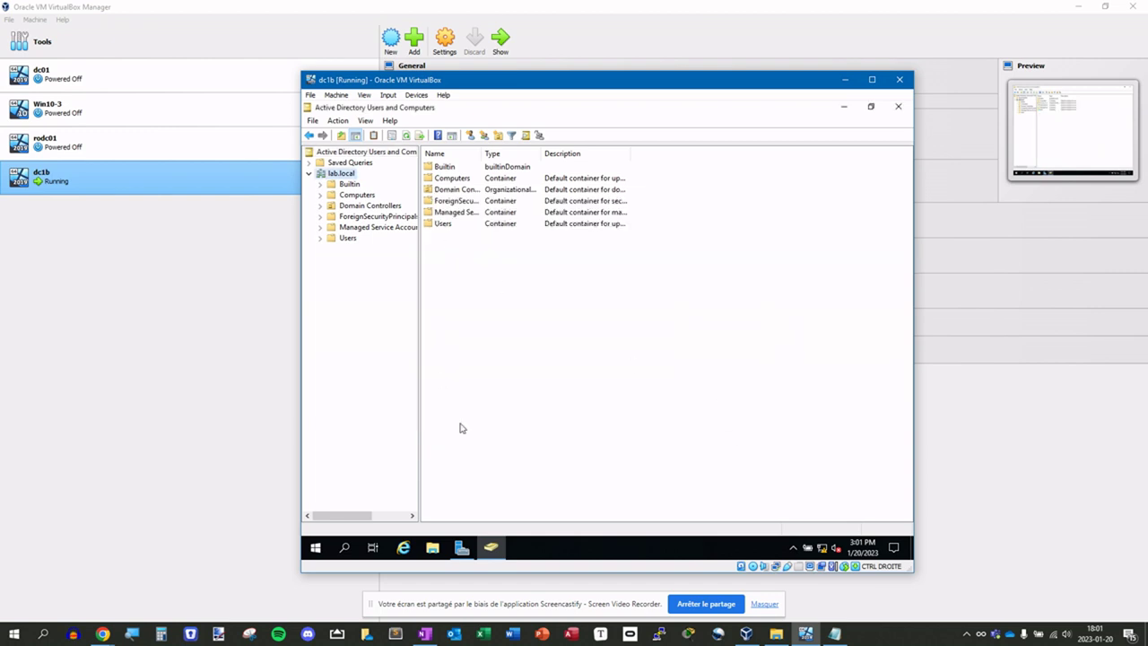
- Review the Computers, Domain Controllers (DC1) and Users containers, widening the Name column
{"action": "left_click", "coordinate": [354, 196]}
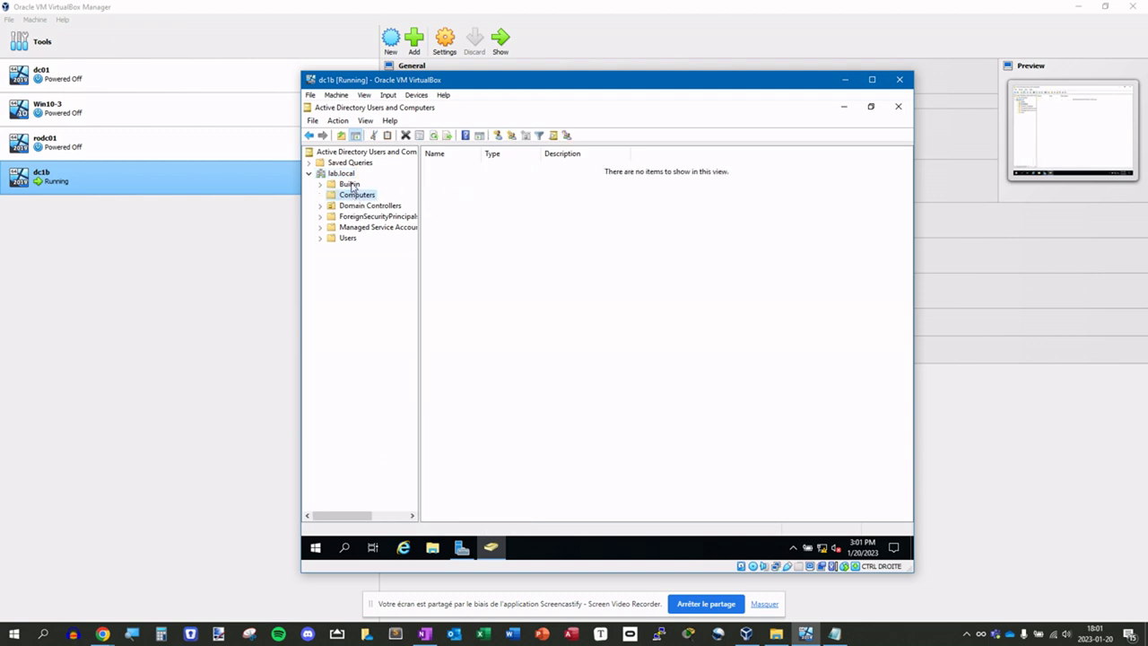
{"action": "left_click", "coordinate": [355, 206]}
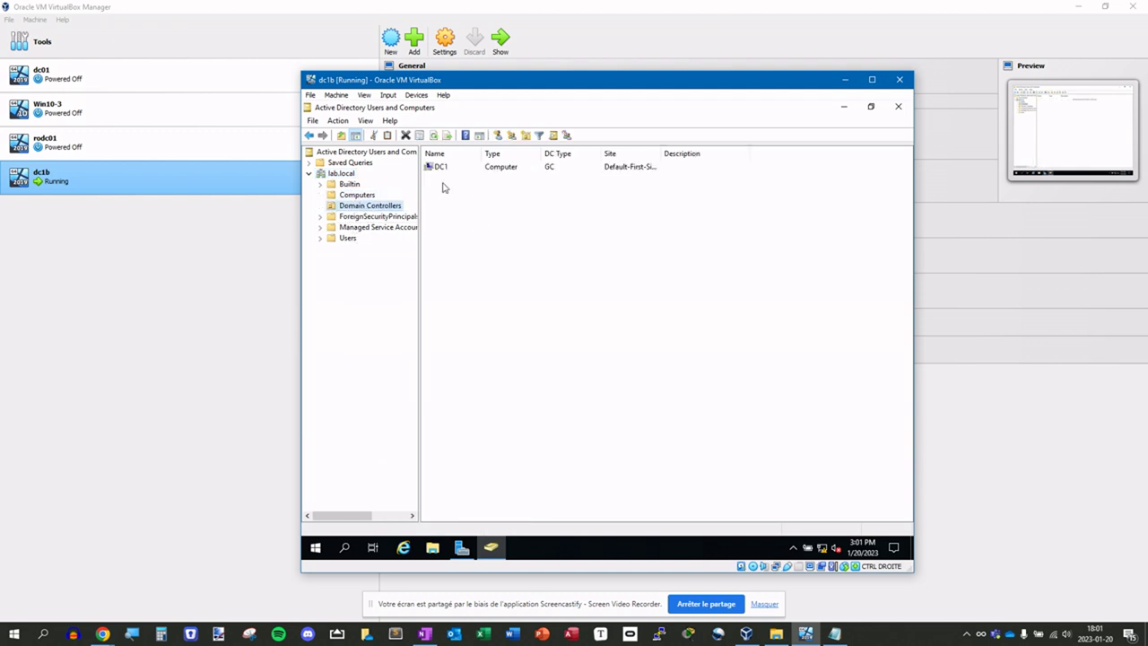
{"action": "left_click", "coordinate": [439, 169]}
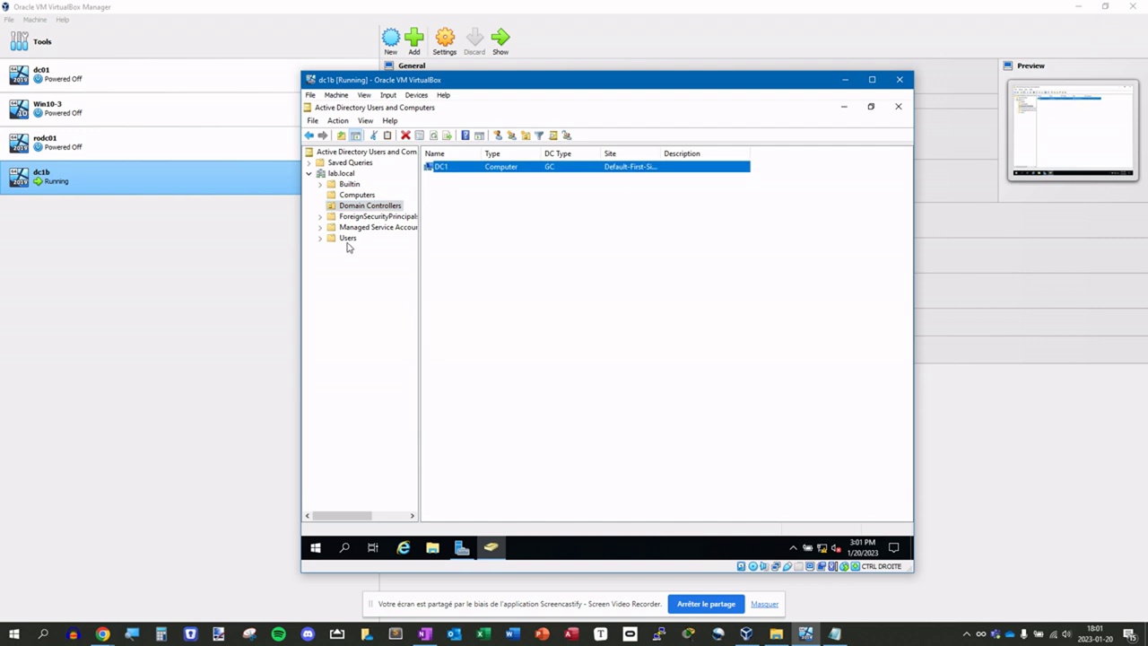
{"action": "left_click", "coordinate": [347, 239]}
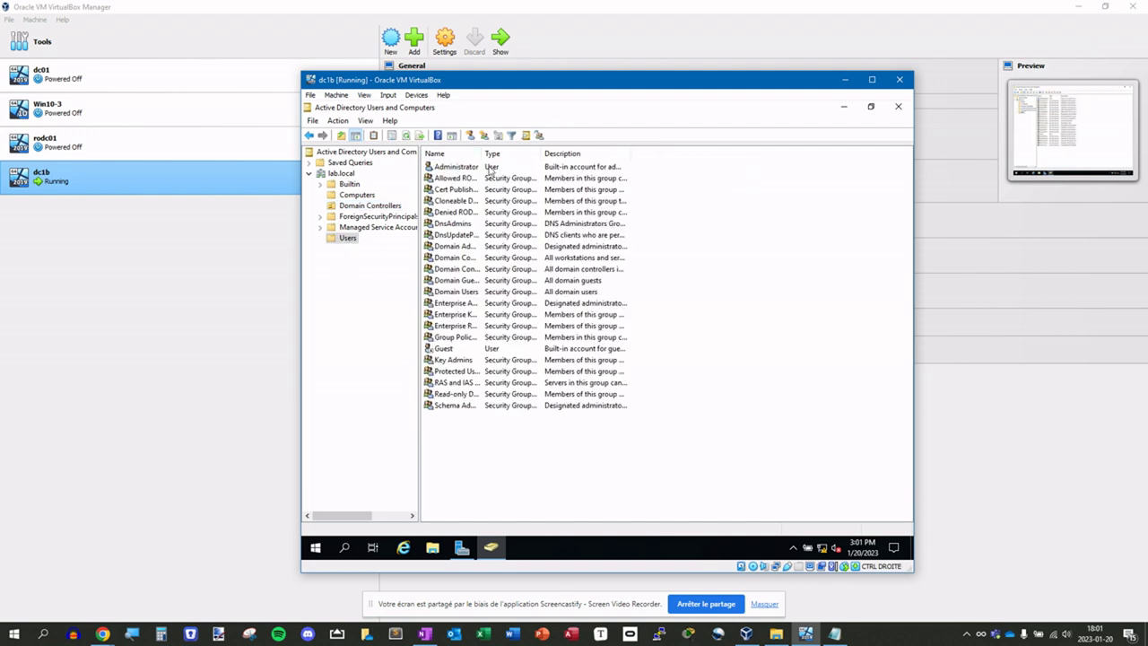
{"action": "left_click_drag", "start_coordinate": [481, 152], "coordinate": [519, 153]}
{"action": "left_click", "coordinate": [466, 168]}
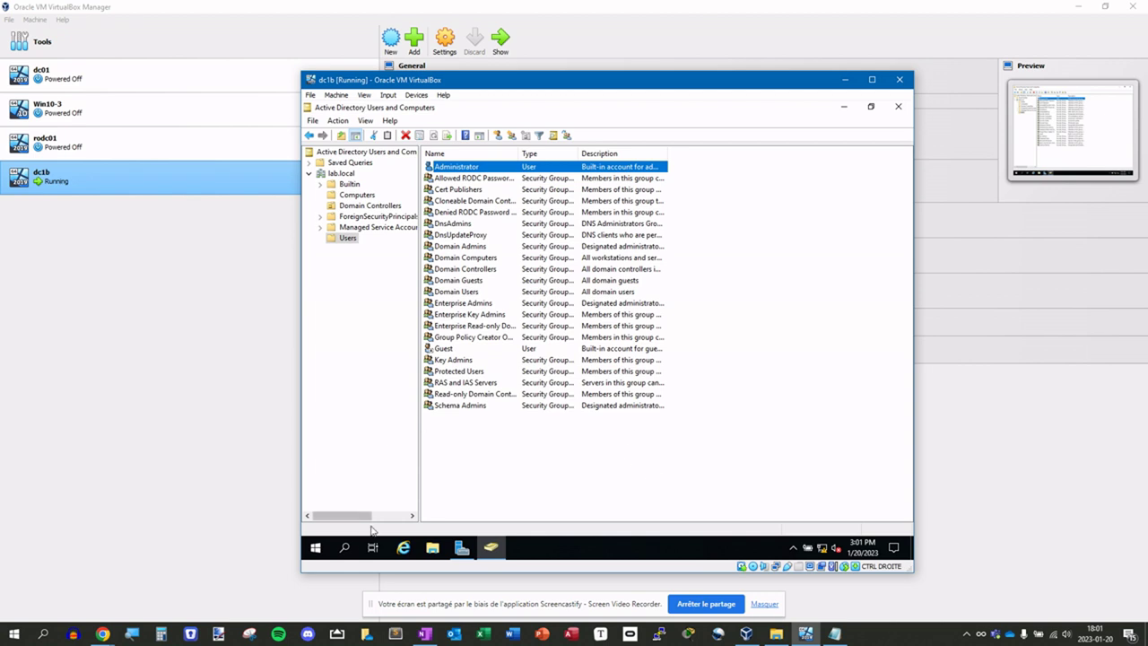
{"action": "right_click", "coordinate": [315, 548]}
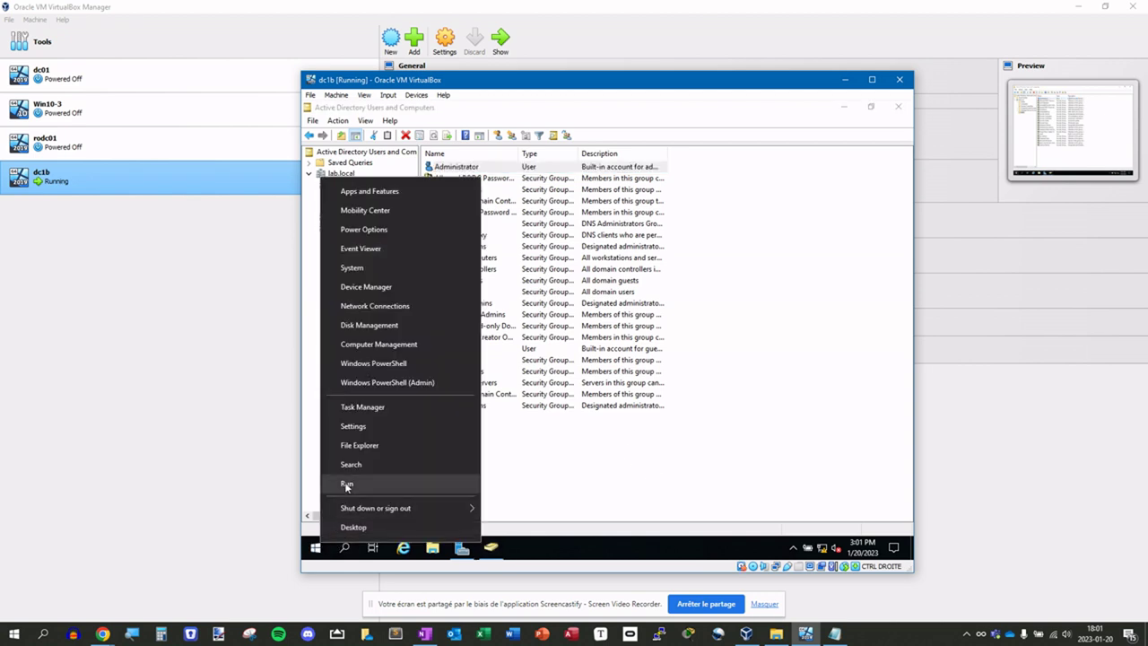
- Ping google.ca from a dc1b command prompt, then close the console and minimize dc1b
{"action": "left_click", "coordinate": [347, 485]}
{"action": "left_click", "coordinate": [402, 510]}
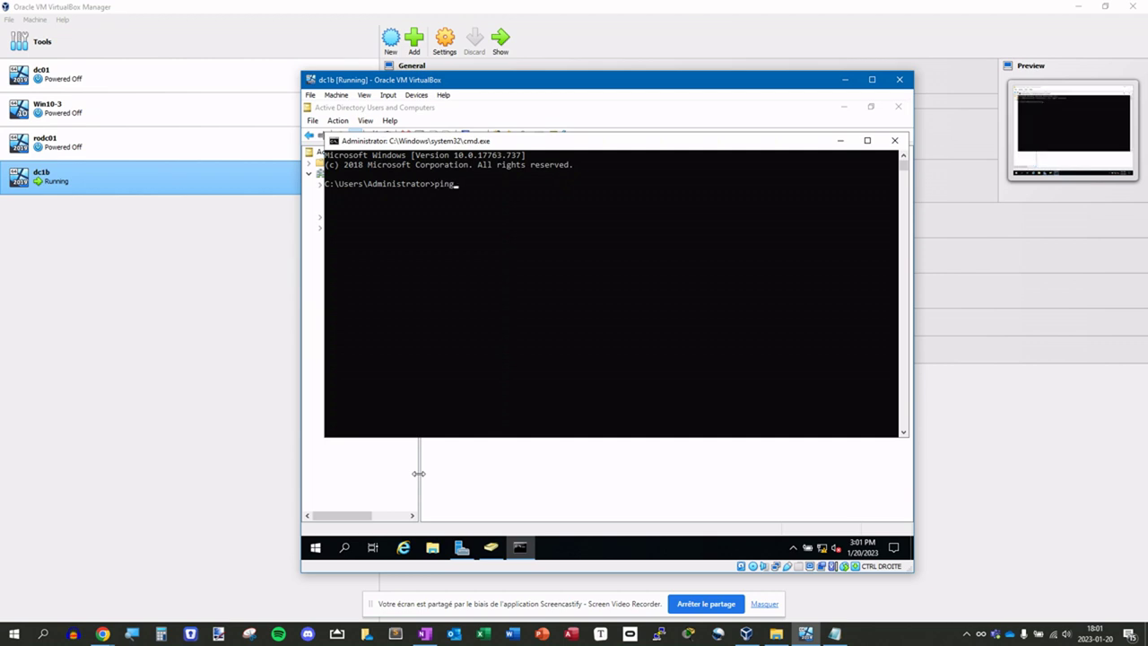
{"action": "type", "text": "ping google.ca"}
{"action": "key", "text": "Return"}
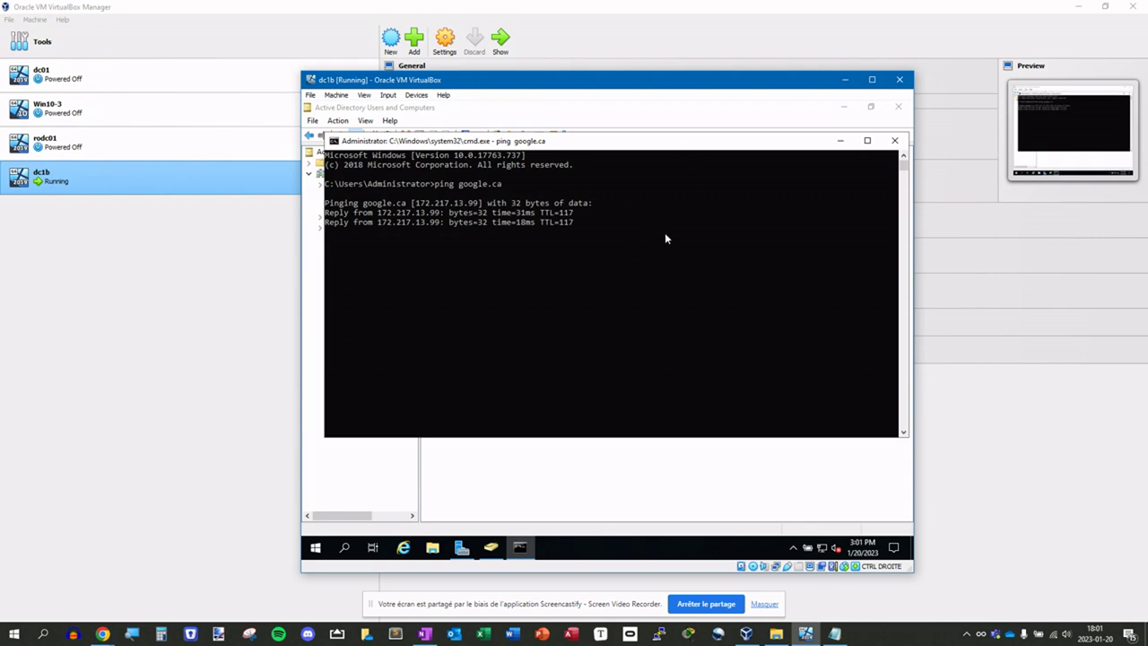
{"action": "mouse_move", "coordinate": [824, 551]}
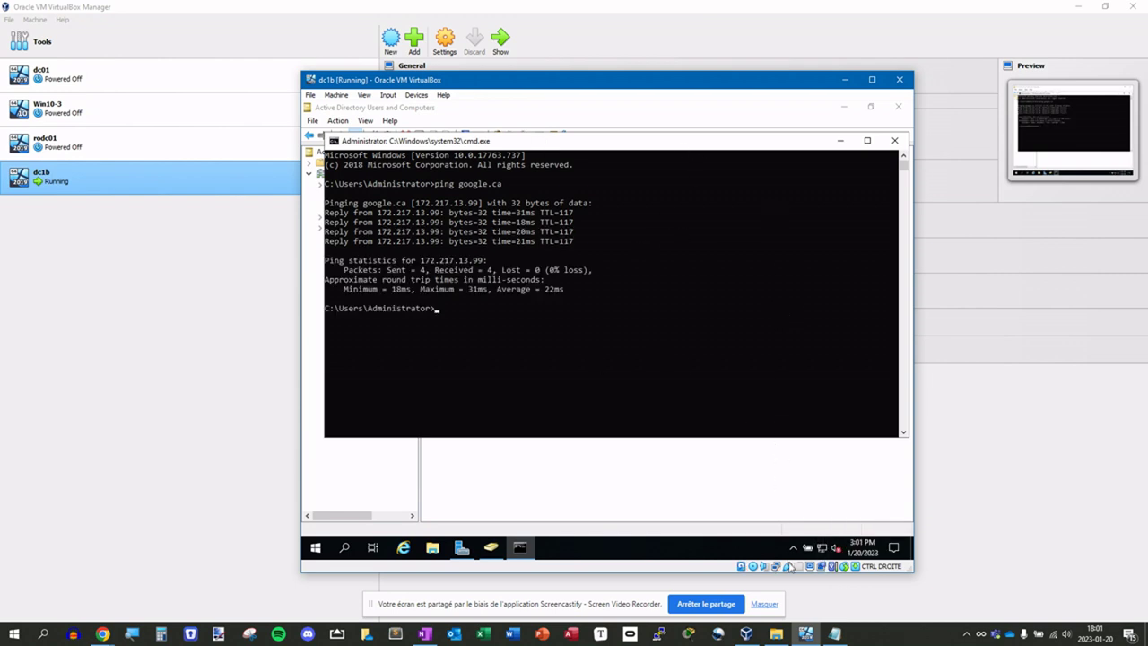
{"action": "left_click", "coordinate": [561, 403]}
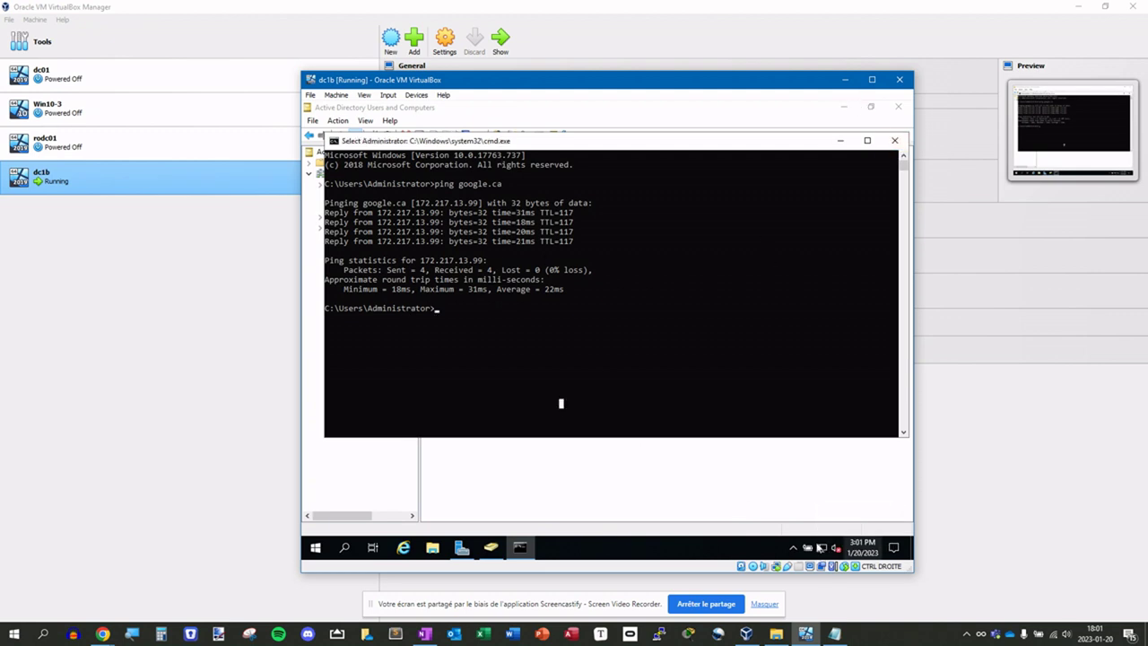
{"action": "left_click", "coordinate": [895, 141]}
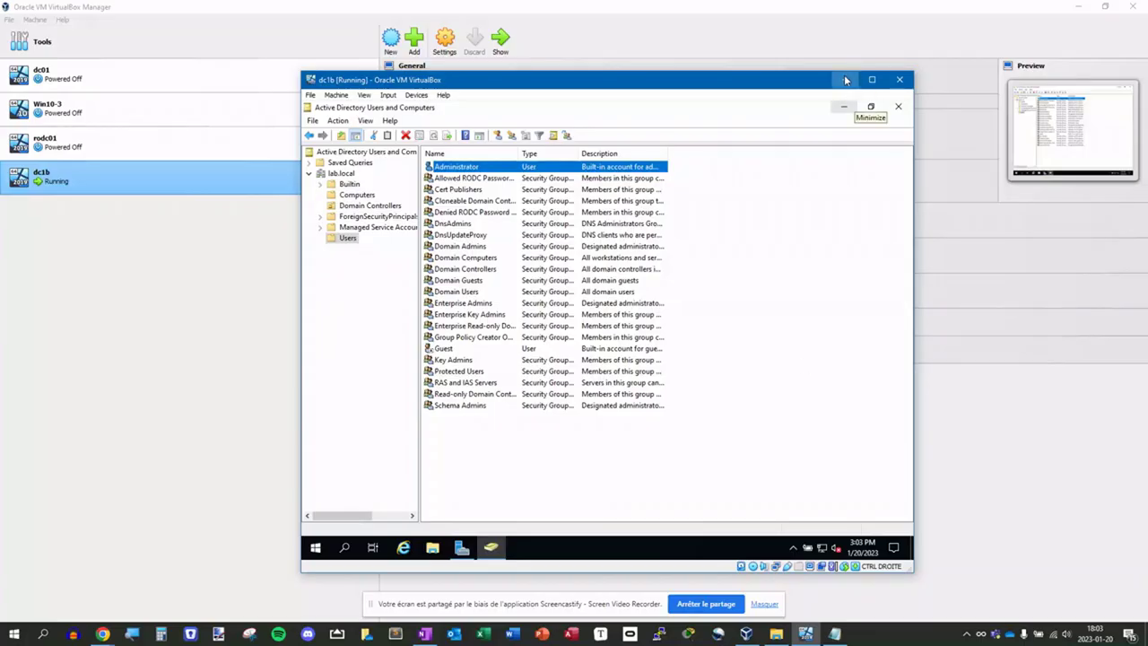
{"action": "left_click", "coordinate": [843, 79]}
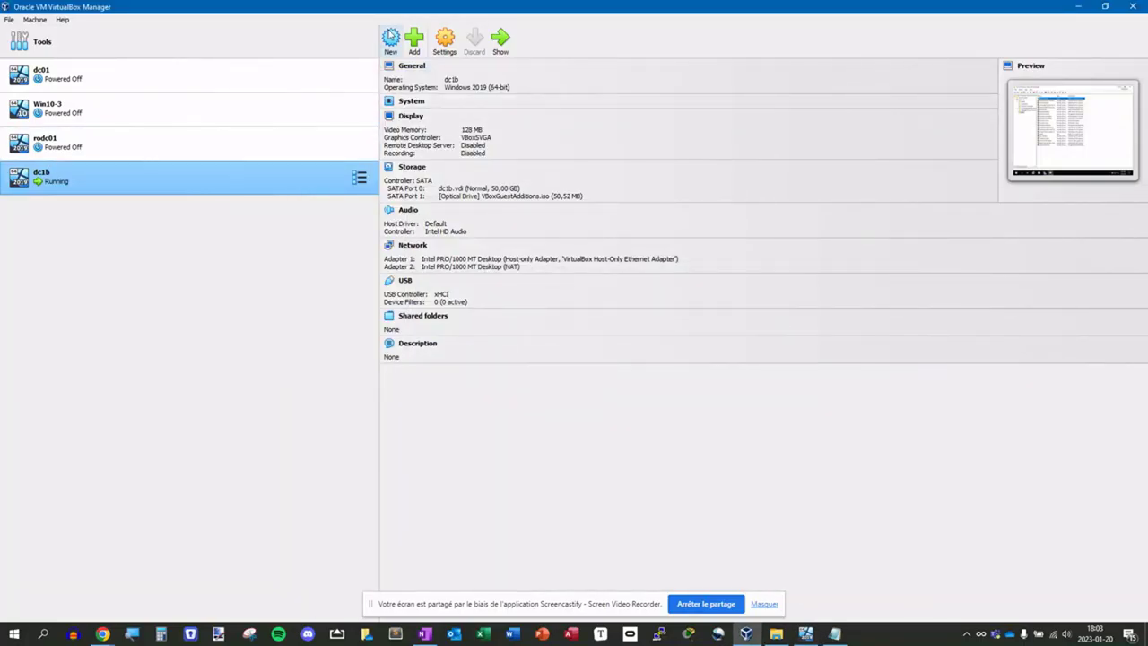
- Create a new VM named win10a using Windows10Pro.iso, with unattended installation skipped
{"action": "left_click", "coordinate": [389, 39]}
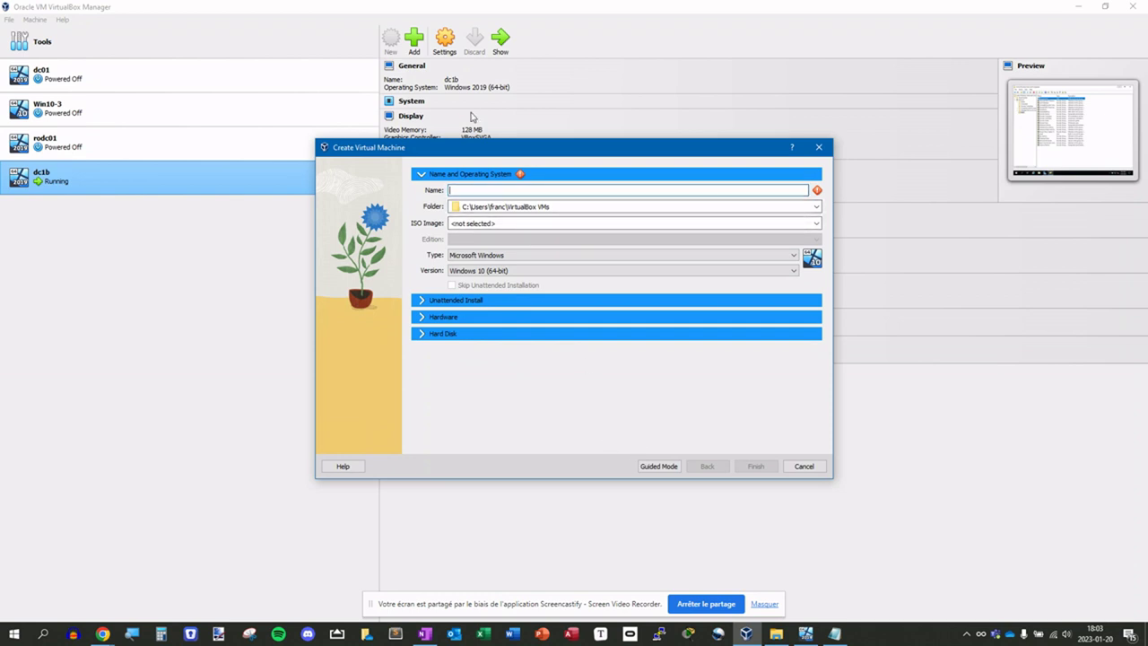
{"action": "type", "text": "win10a"}
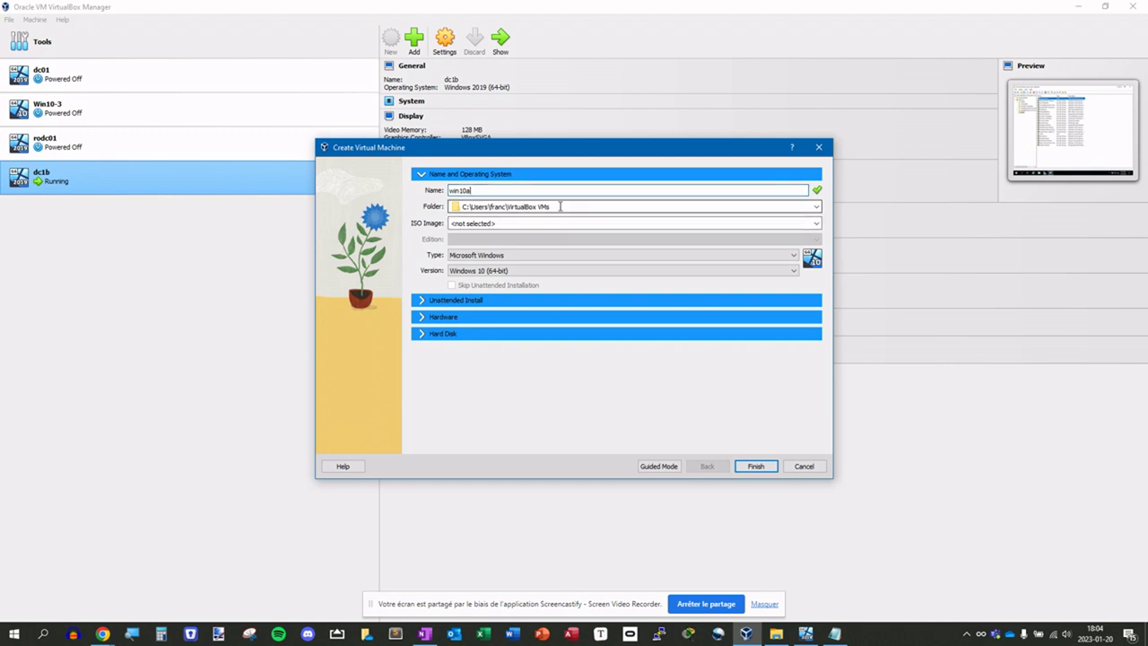
{"action": "left_click", "coordinate": [814, 224]}
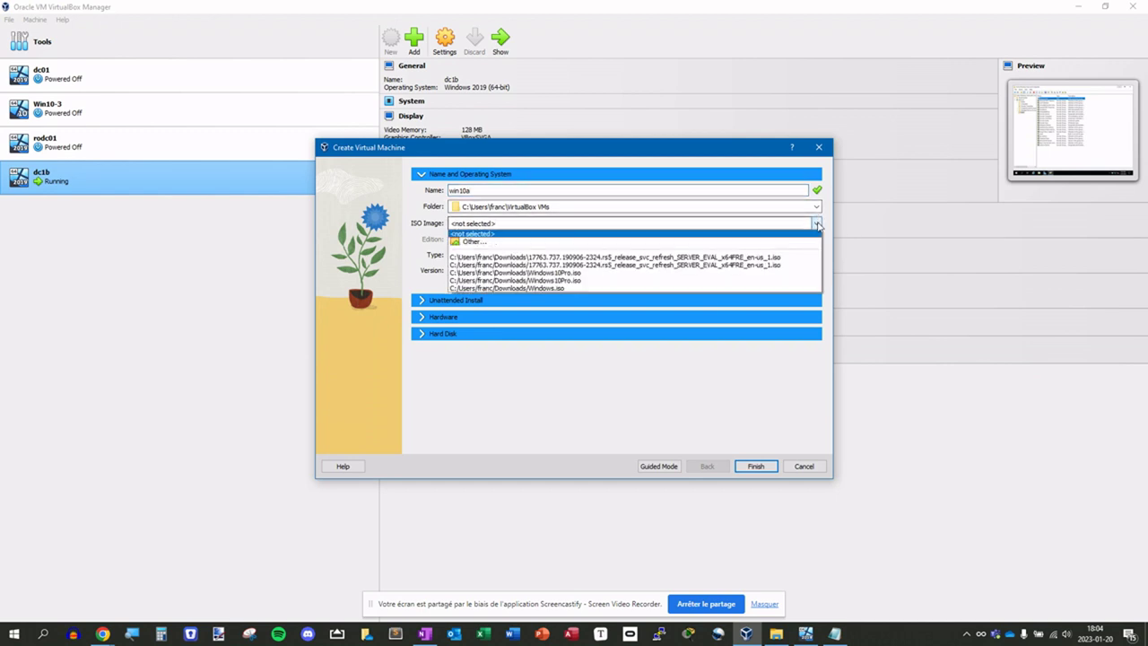
{"action": "left_click", "coordinate": [507, 243]}
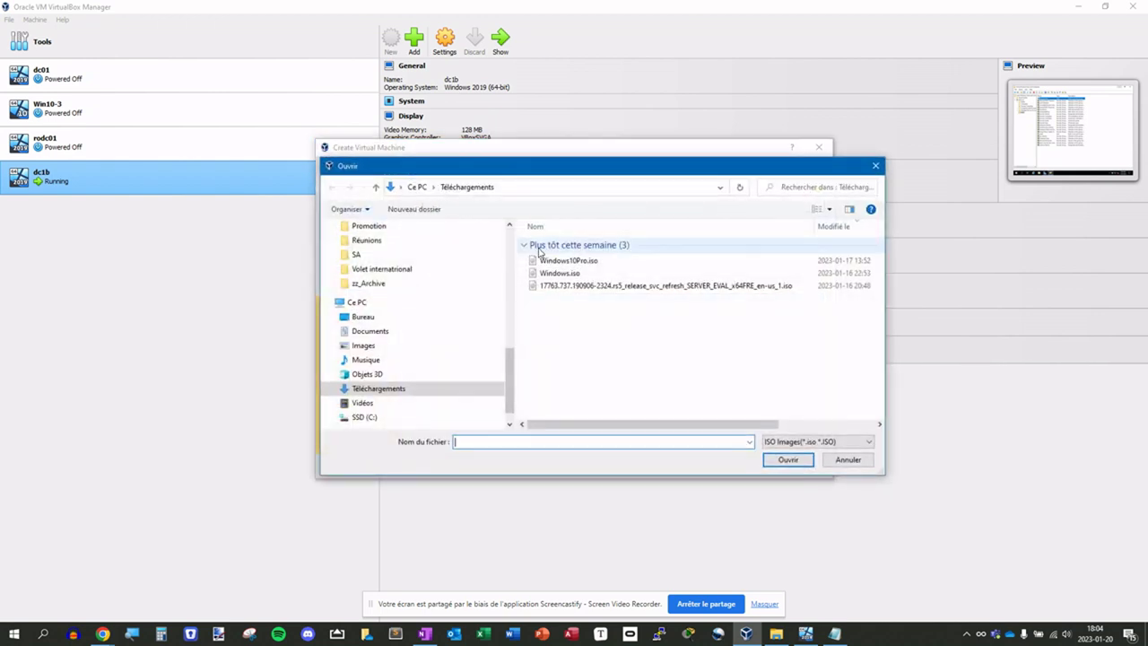
{"action": "left_click", "coordinate": [571, 260]}
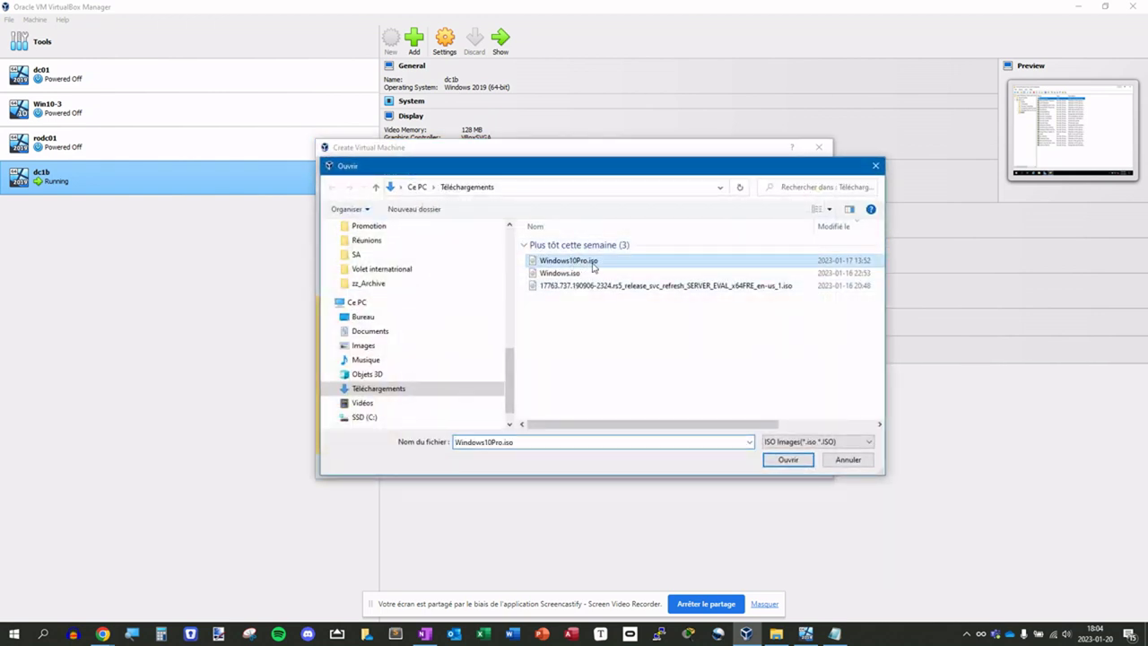
{"action": "left_click", "coordinate": [786, 461]}
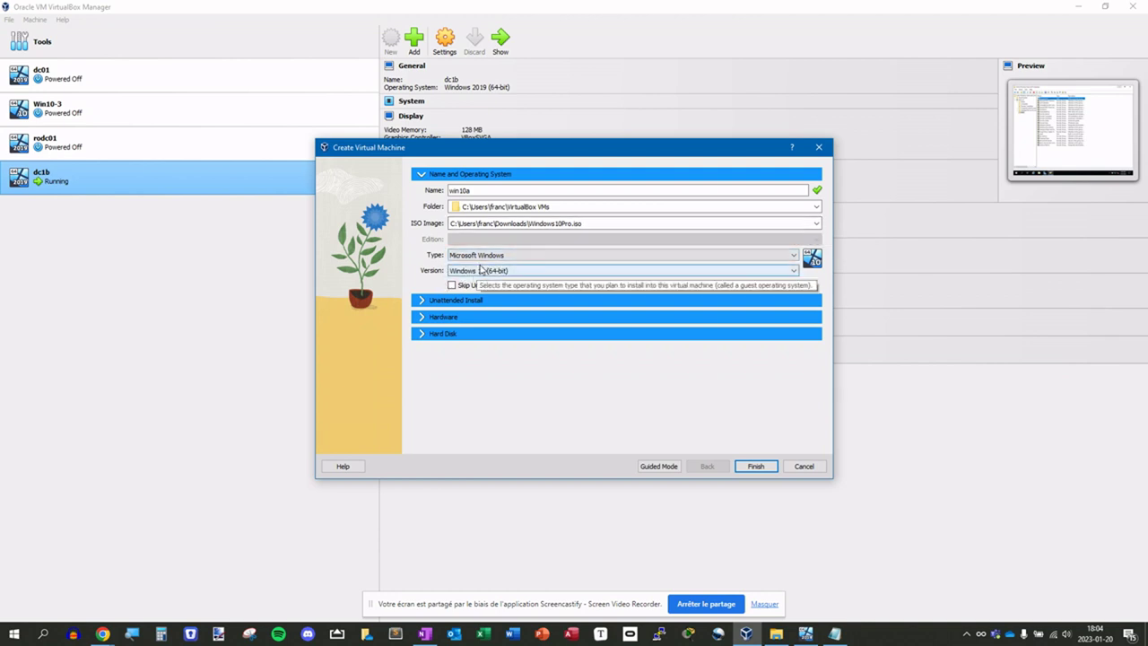
{"action": "left_click", "coordinate": [452, 286]}
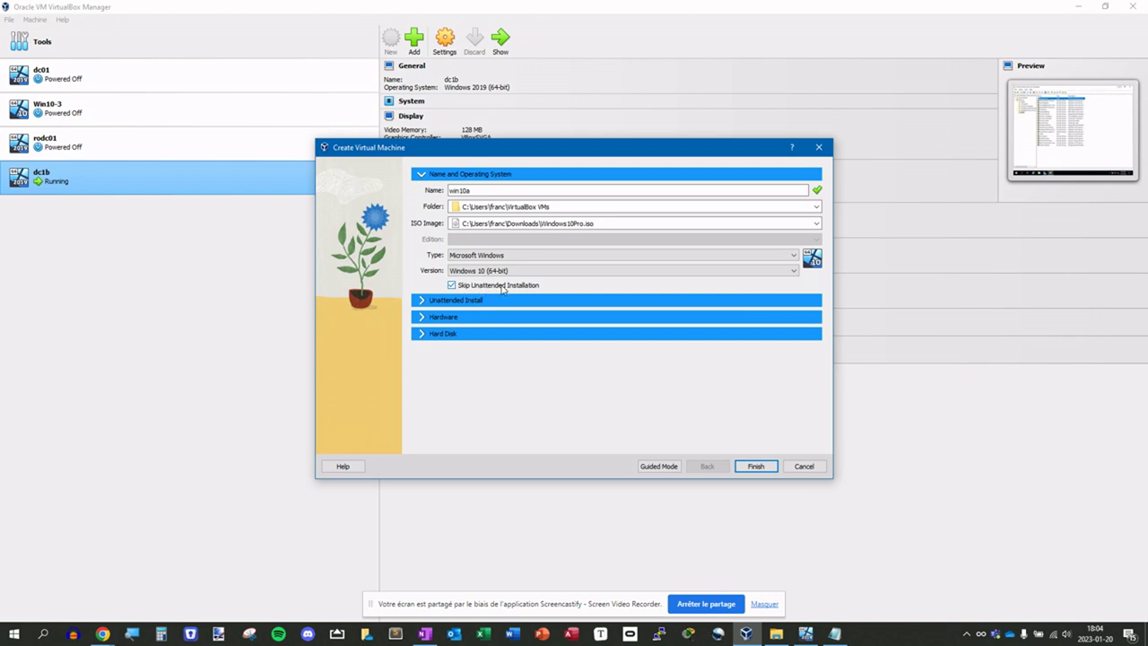
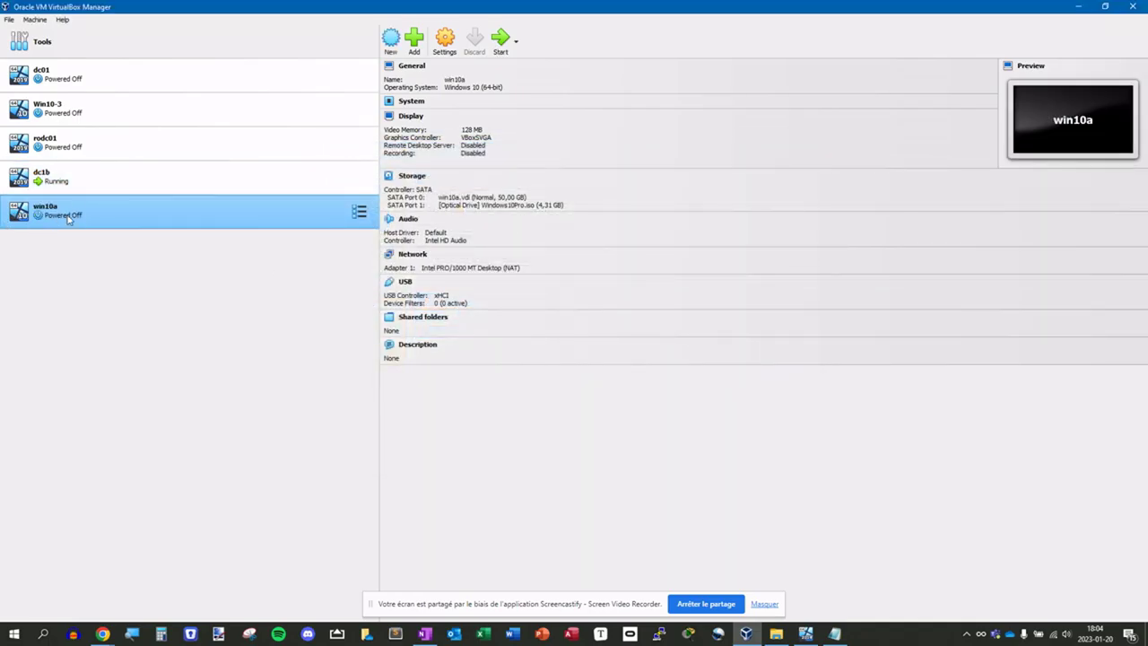
- In win10a's System settings, uncheck Floppy in the boot order and keep TPM set to None
{"action": "right_click", "coordinate": [47, 215]}
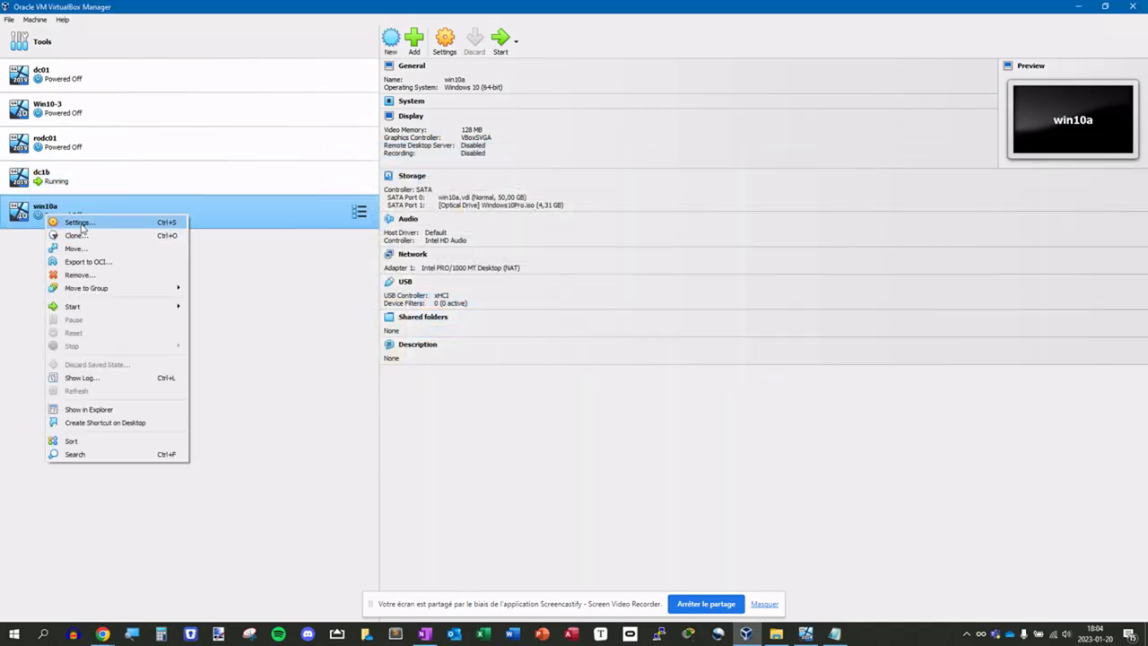
{"action": "left_click", "coordinate": [80, 223]}
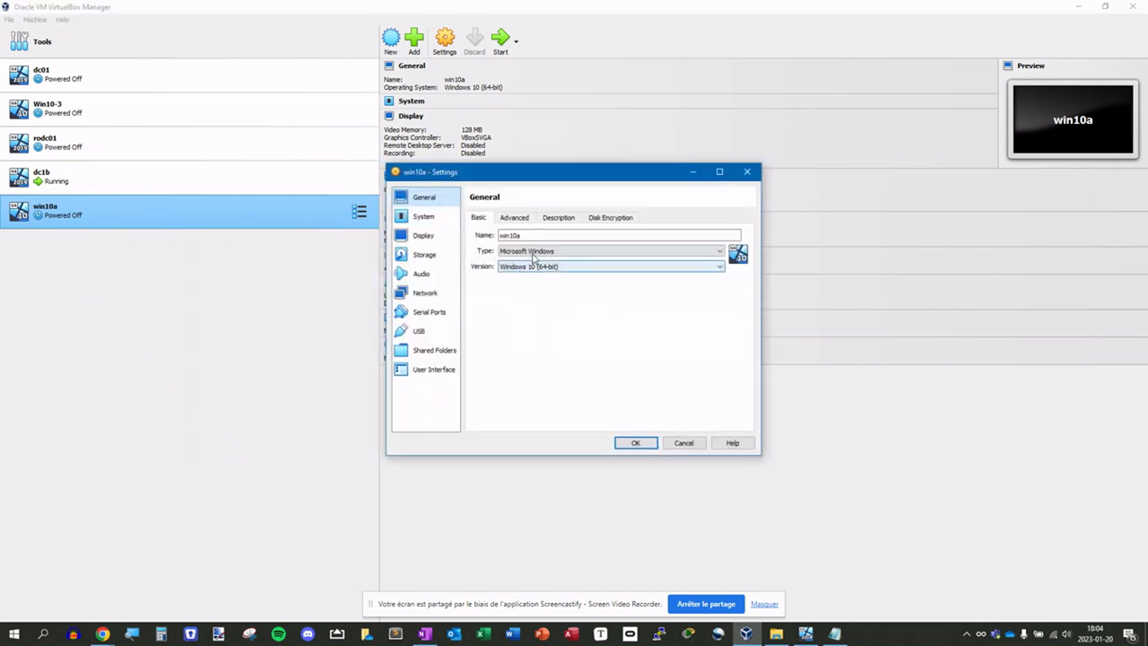
{"action": "left_click", "coordinate": [423, 216]}
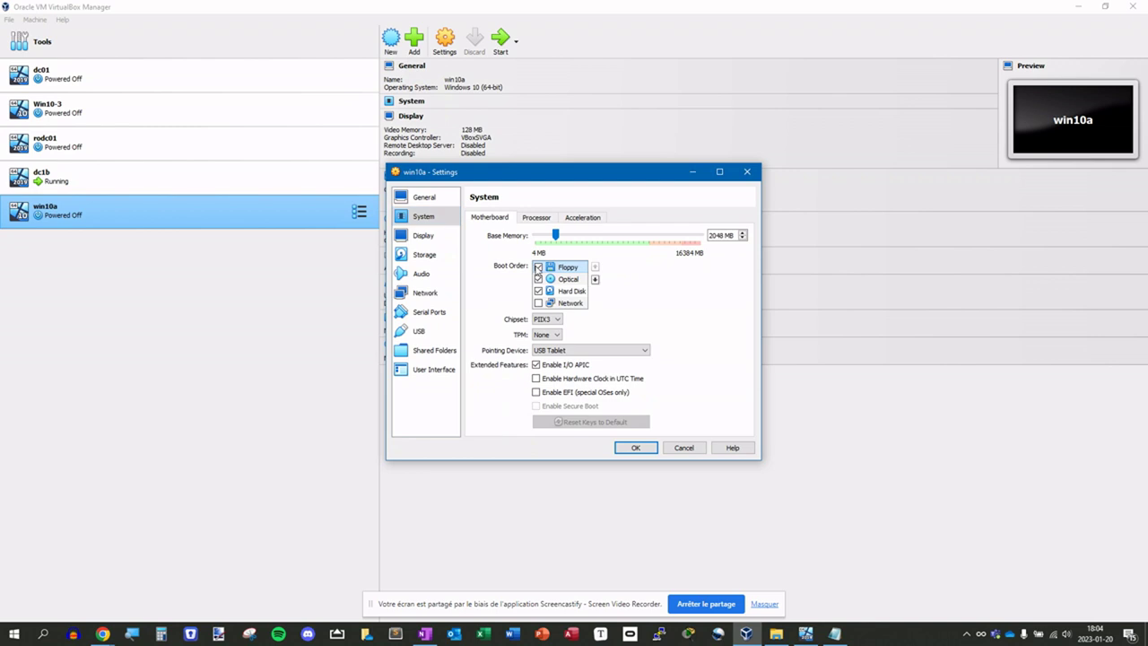
{"action": "left_click", "coordinate": [539, 266]}
{"action": "left_click", "coordinate": [541, 334]}
{"action": "left_click", "coordinate": [543, 342]}
- Re-mount Windows10Pro.iso in win10a's optical drive and bring up the Network adapter settings
{"action": "left_click", "coordinate": [416, 235]}
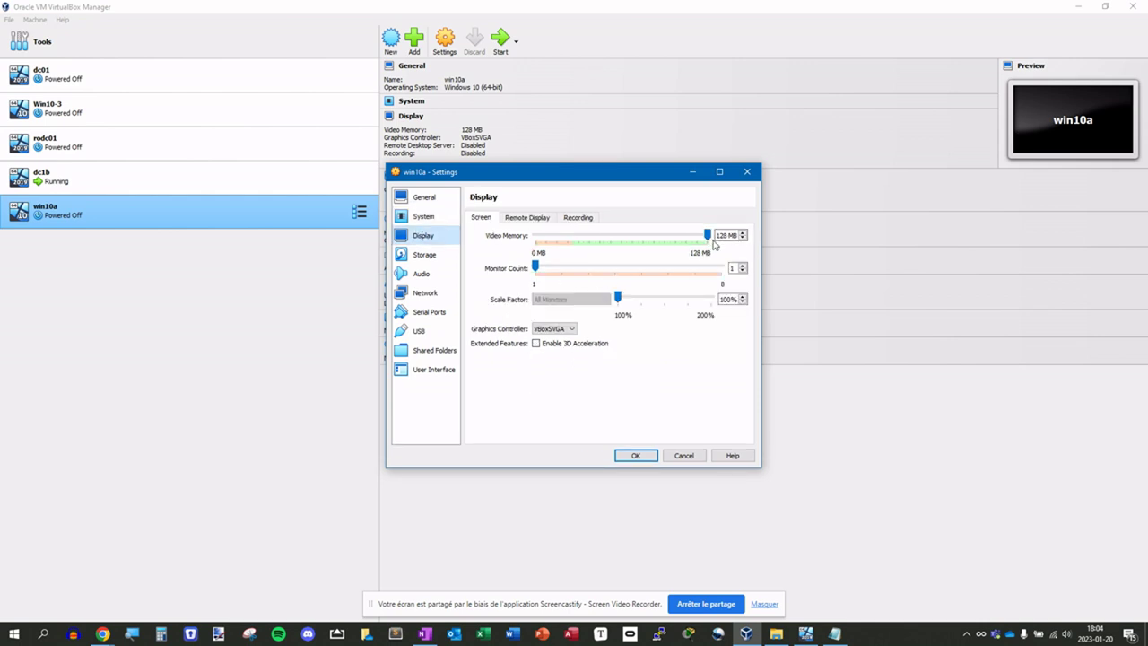
{"action": "left_click", "coordinate": [415, 254]}
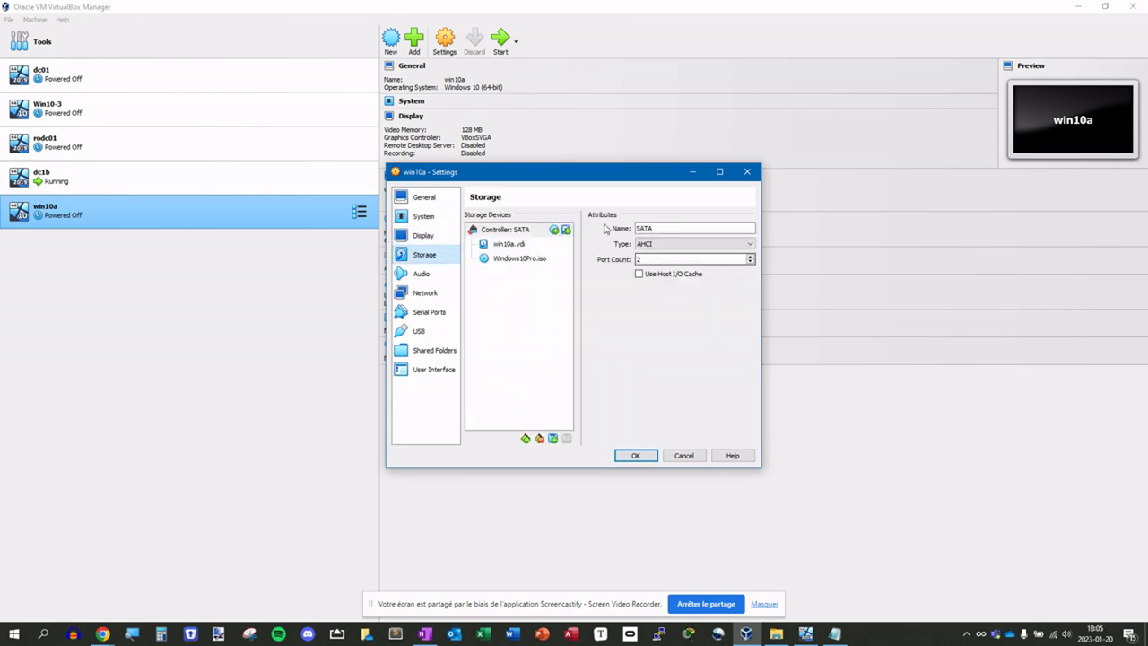
{"action": "left_click", "coordinate": [528, 262]}
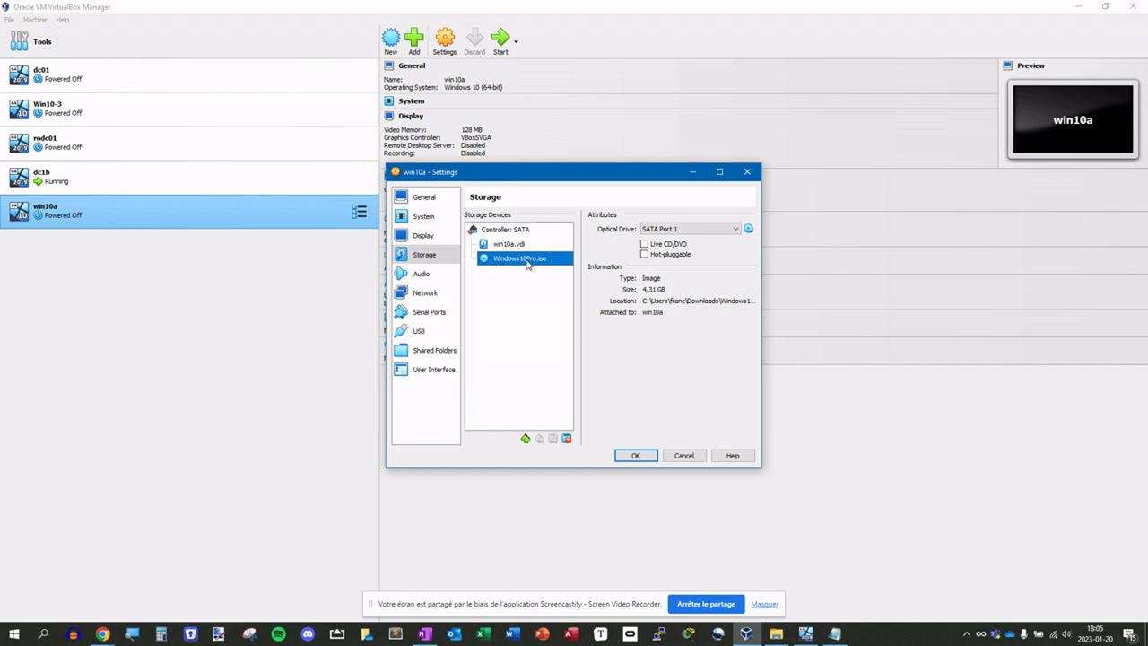
{"action": "left_click", "coordinate": [749, 230]}
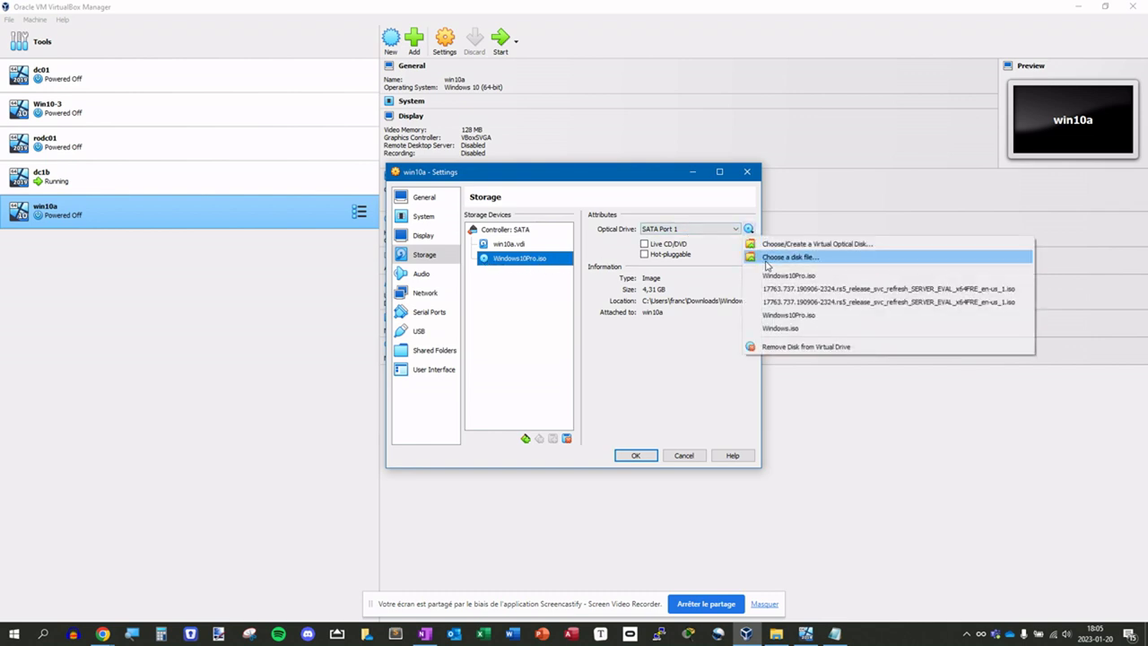
{"action": "left_click", "coordinate": [767, 258]}
{"action": "double_click", "coordinate": [617, 287]}
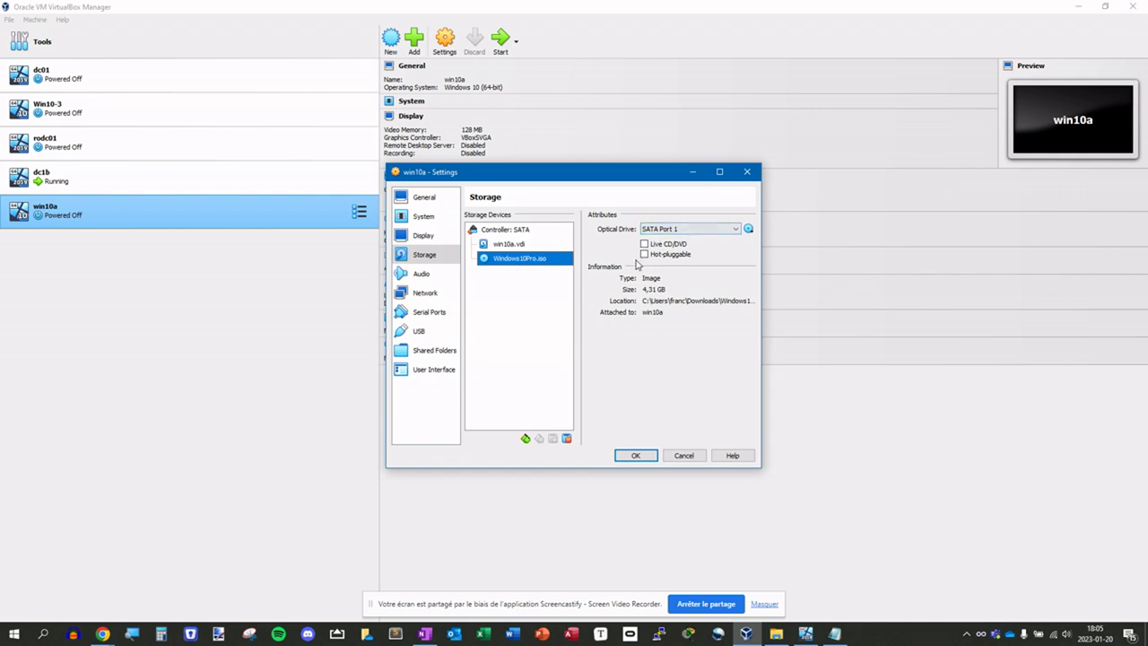
{"action": "left_click", "coordinate": [434, 274]}
{"action": "left_click", "coordinate": [430, 296]}
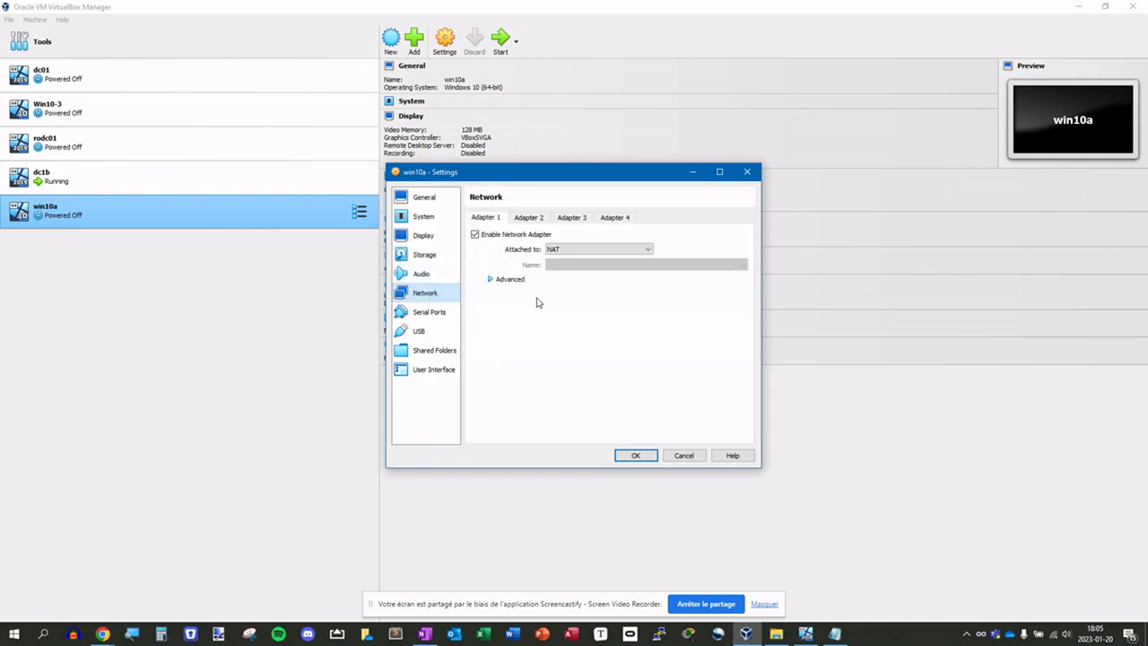
- Attach Adapter 1 to Host-only Adapter using VirtualBox Host-Only Ethernet Adapter
{"action": "left_click", "coordinate": [569, 252]}
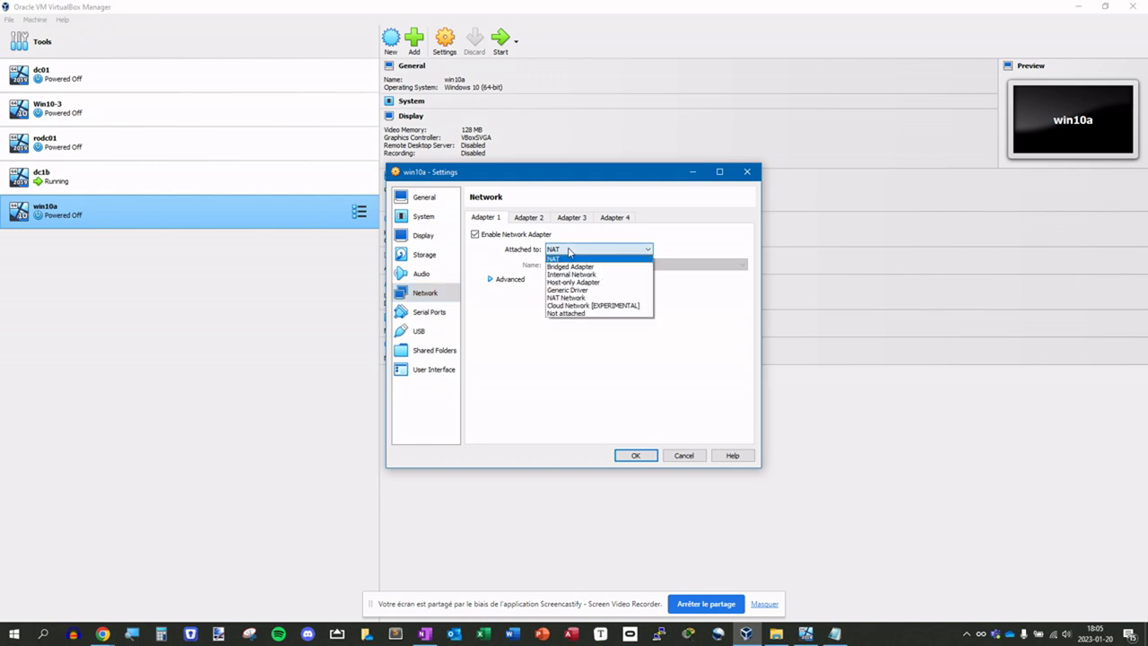
{"action": "left_click", "coordinate": [564, 282]}
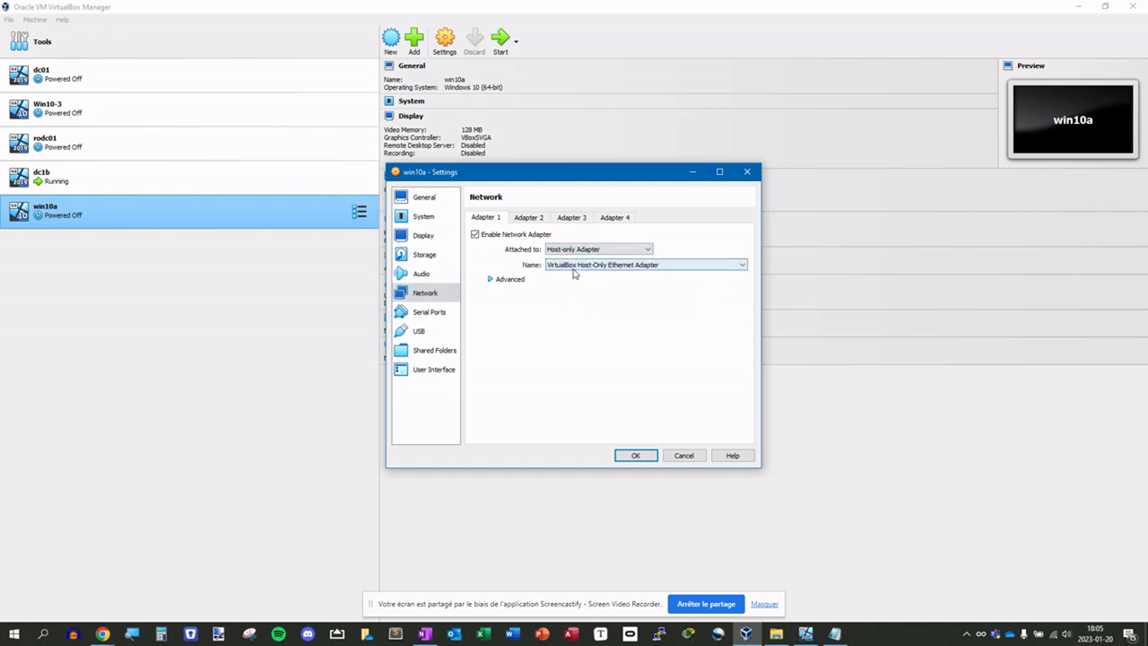
{"action": "left_click", "coordinate": [570, 266]}
{"action": "left_click", "coordinate": [569, 275]}
- Enable Adapter 2 attached to NAT and save win10a's settings
{"action": "left_click", "coordinate": [528, 218]}
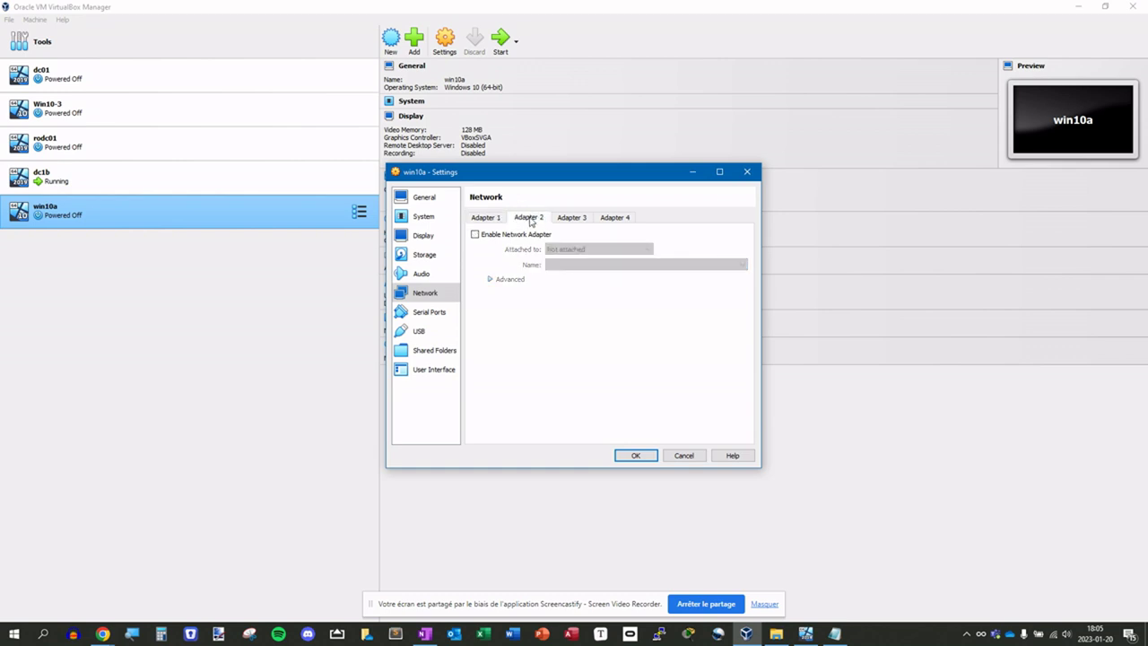
{"action": "left_click", "coordinate": [530, 235]}
{"action": "left_click", "coordinate": [574, 249]}
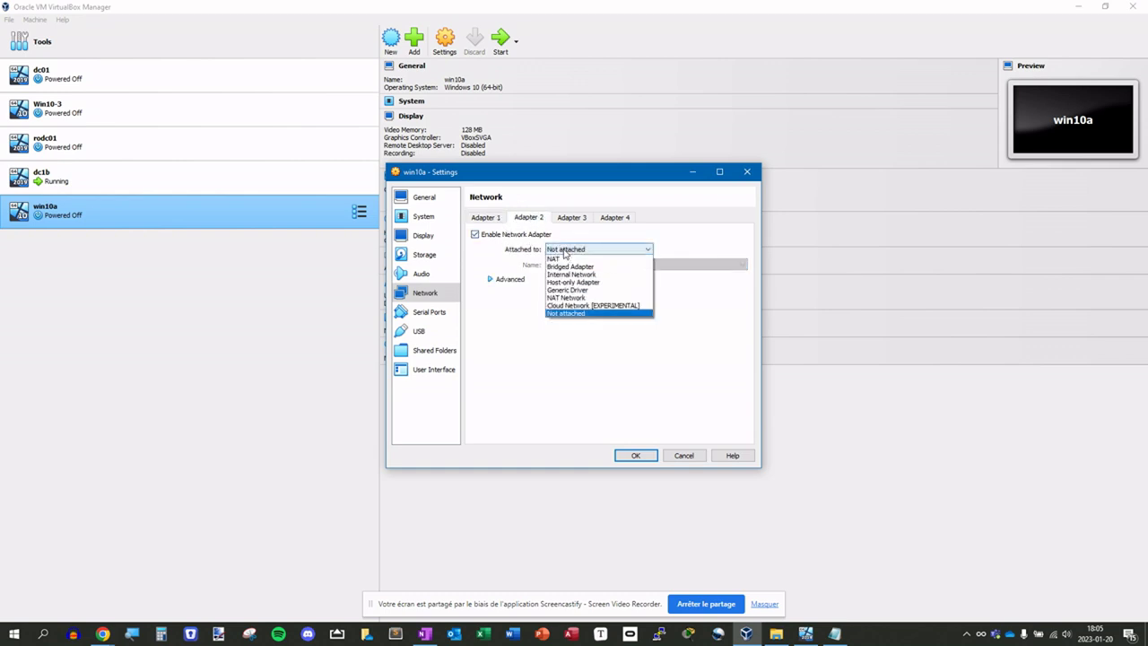
{"action": "left_click", "coordinate": [563, 259]}
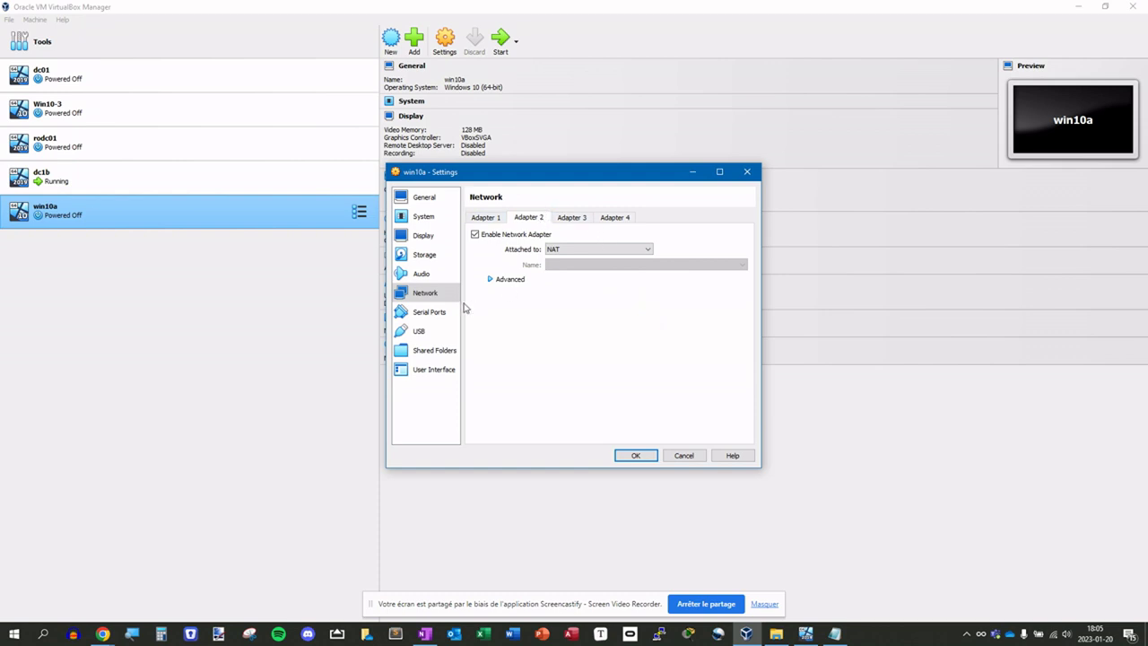
{"action": "left_click", "coordinate": [489, 218]}
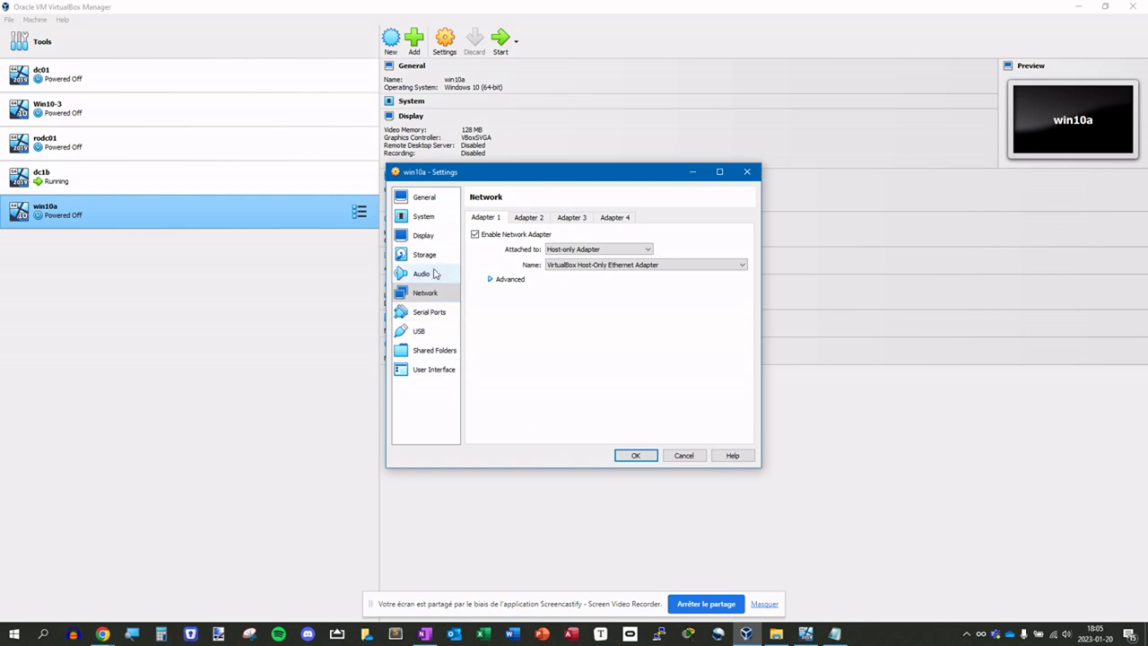
{"action": "left_click", "coordinate": [633, 457]}
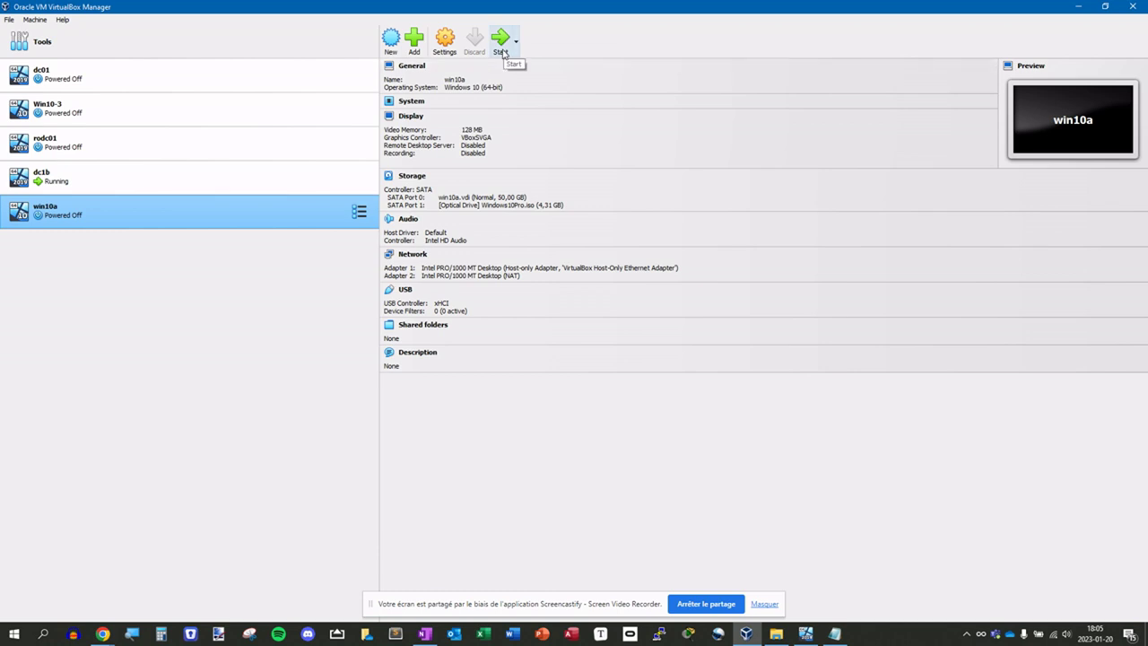
- Start win10a and, in Windows Setup, choose the Français (Canada) keyboard and continue
{"action": "left_click", "coordinate": [501, 45]}
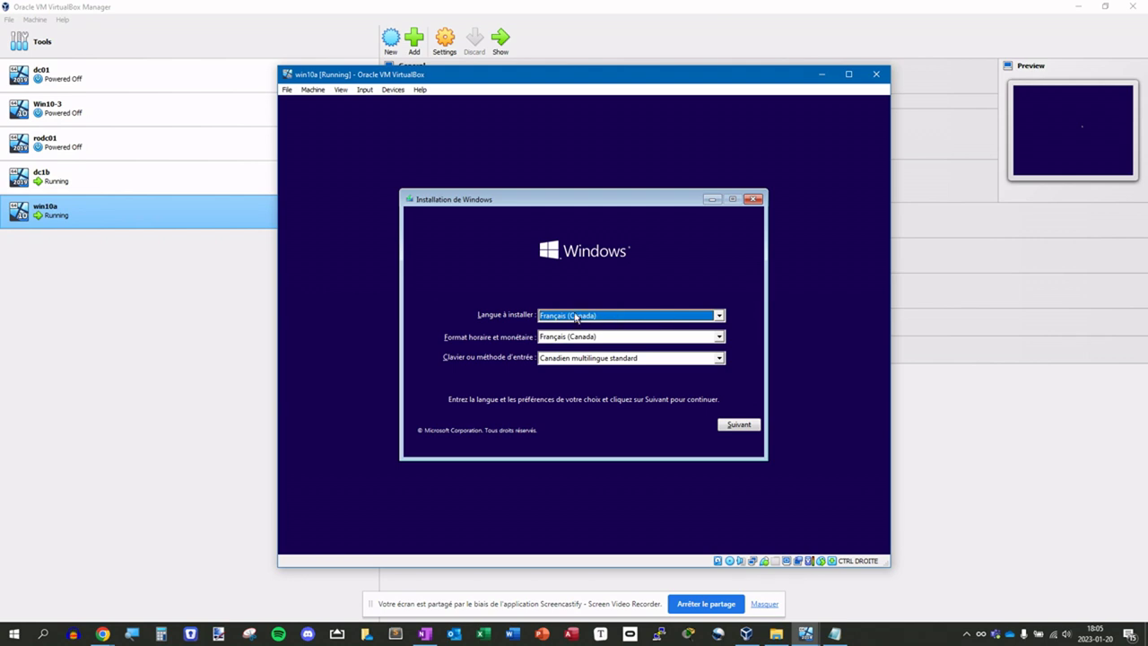
{"action": "left_click", "coordinate": [584, 358]}
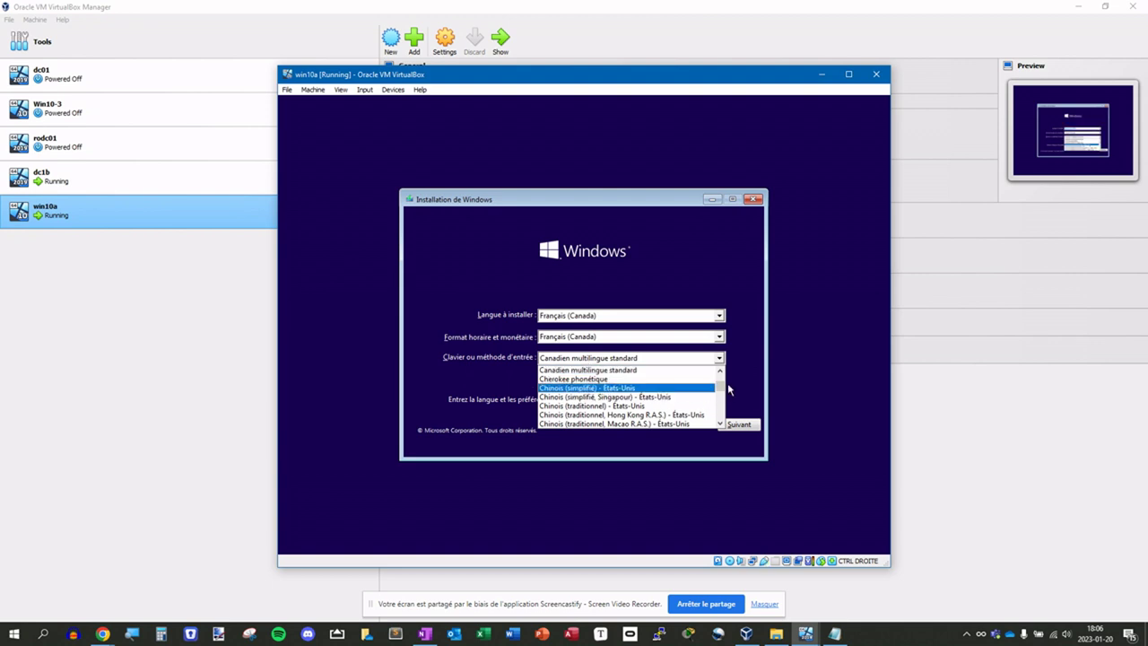
{"action": "mouse_move", "coordinate": [721, 390]}
{"action": "left_mouse_down"}
{"action": "mouse_move", "coordinate": [716, 409]}
{"action": "mouse_move", "coordinate": [719, 384]}
{"action": "left_mouse_up"}
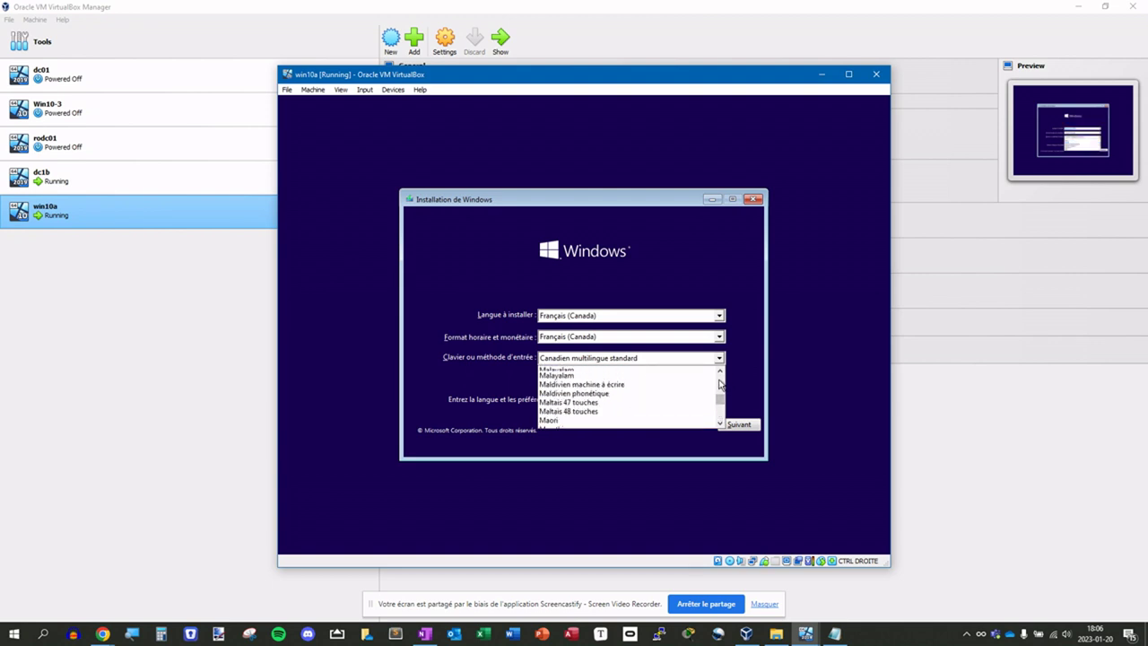
{"action": "scroll", "coordinate": [720, 384], "scroll_direction": "up", "scroll_amount": 8}
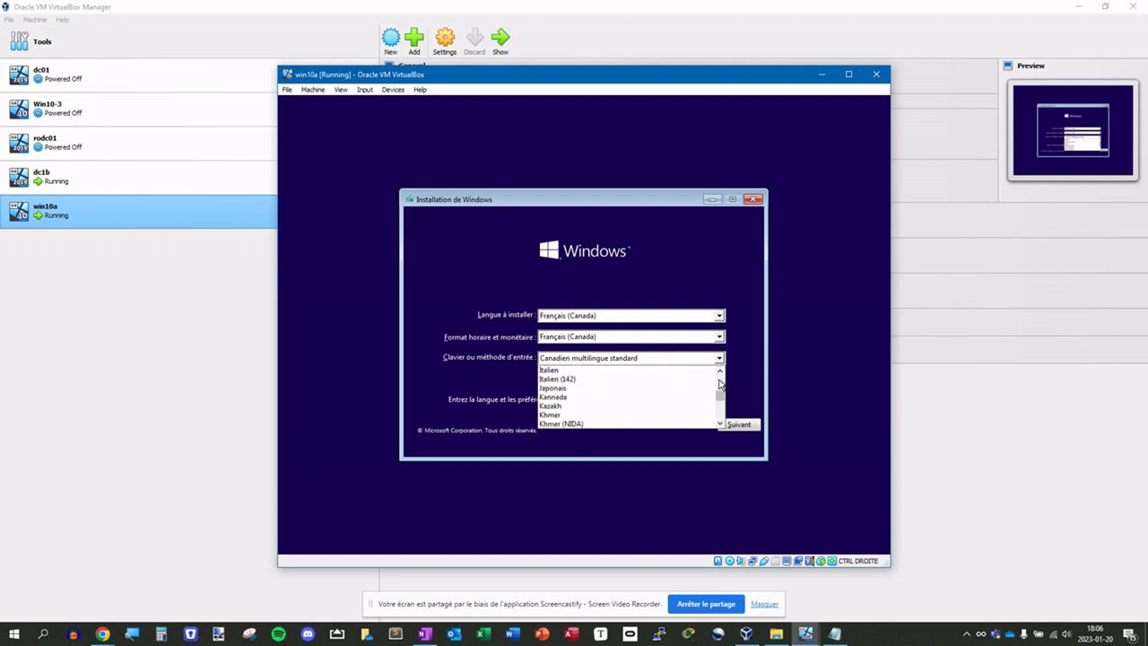
{"action": "scroll", "coordinate": [720, 384], "scroll_direction": "up", "scroll_amount": 5}
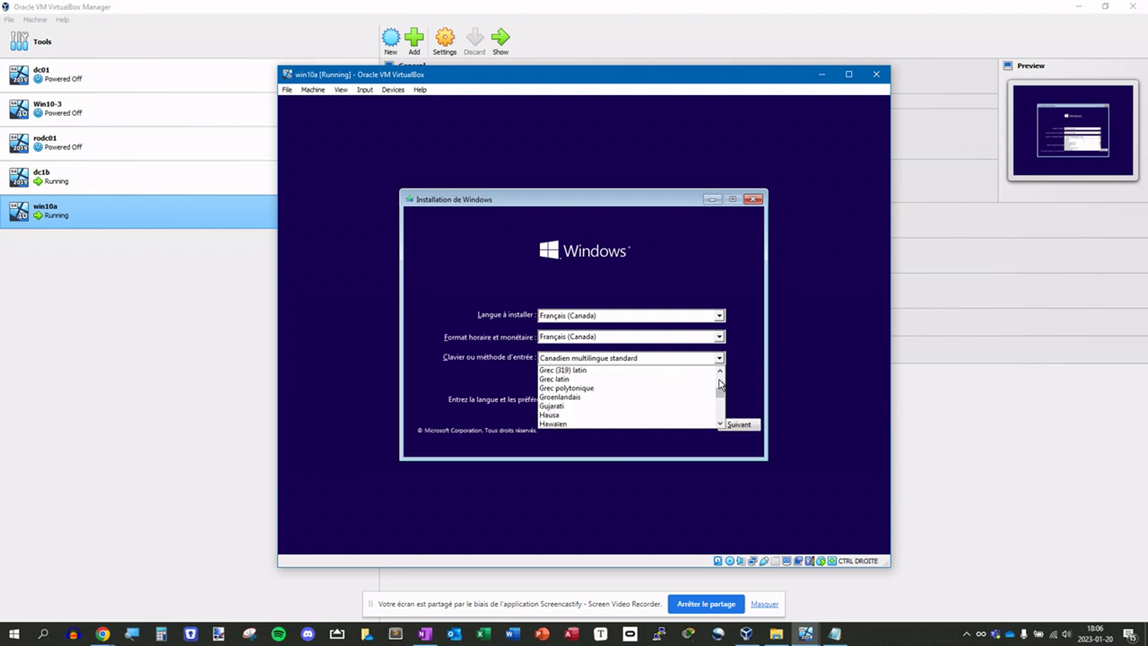
{"action": "scroll", "coordinate": [720, 384], "scroll_direction": "up", "scroll_amount": 8}
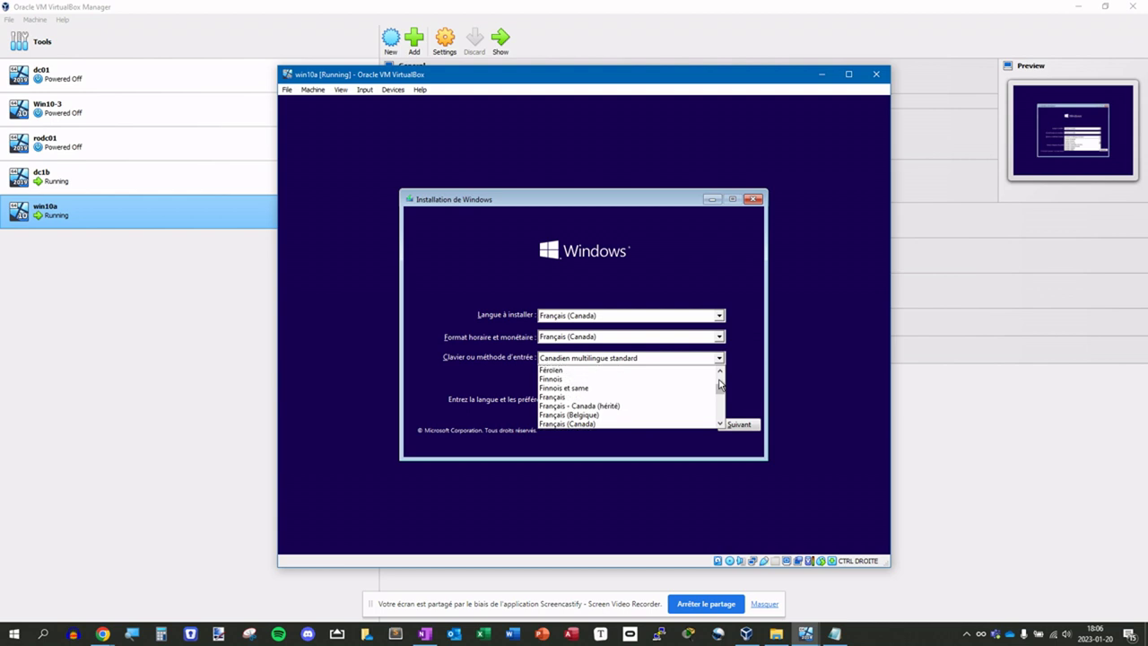
{"action": "left_click", "coordinate": [577, 425]}
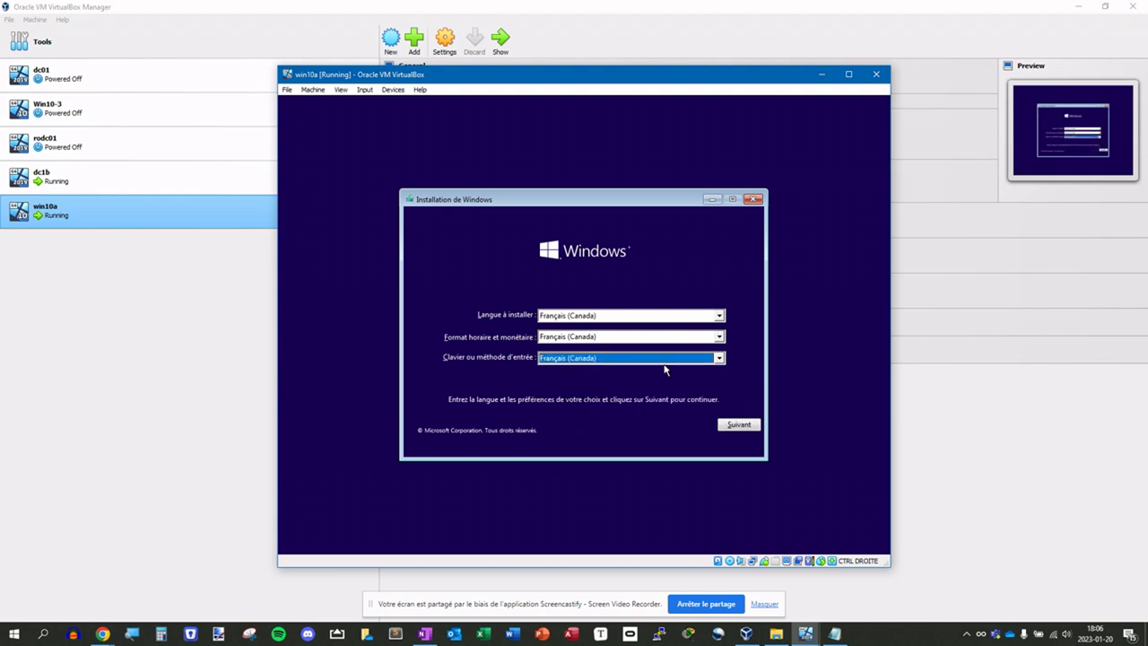
{"action": "left_click", "coordinate": [727, 426]}
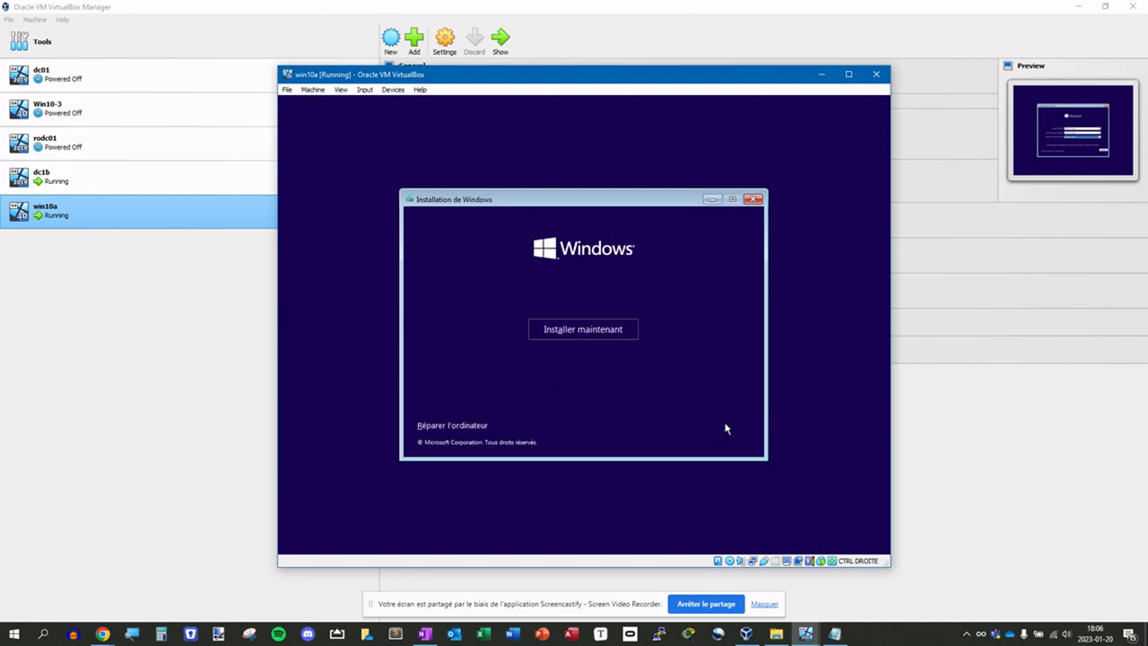
- Begin installation without a product key, choosing the Windows 10 Professionnel edition
{"action": "left_click", "coordinate": [551, 331]}
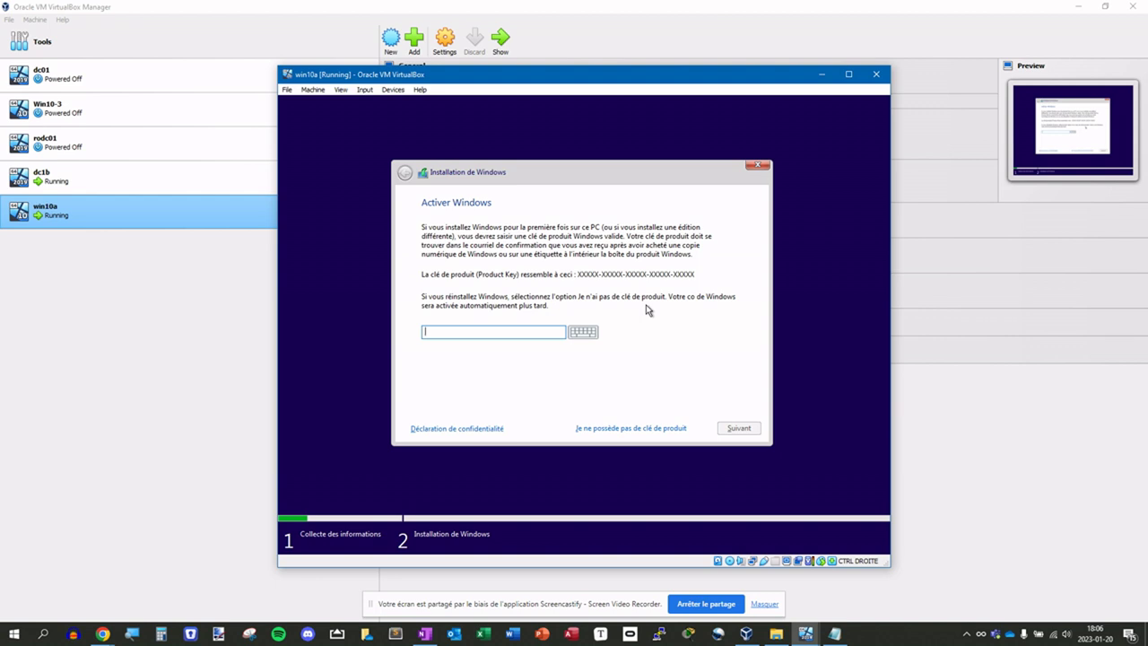
{"action": "left_click", "coordinate": [598, 435]}
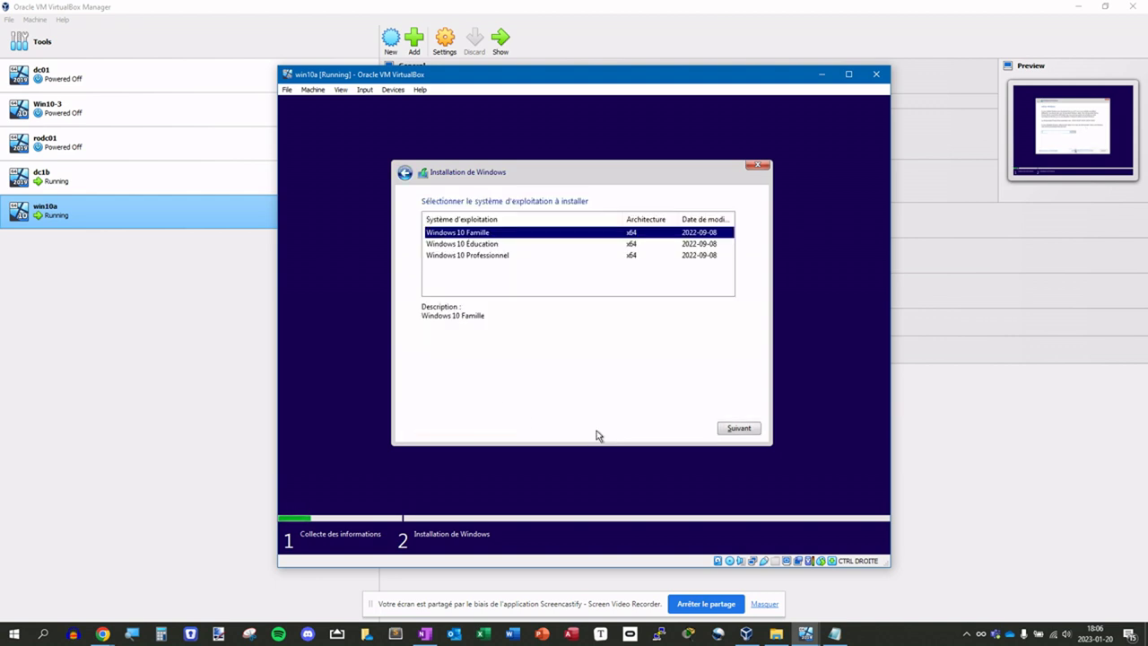
{"action": "left_click", "coordinate": [458, 256]}
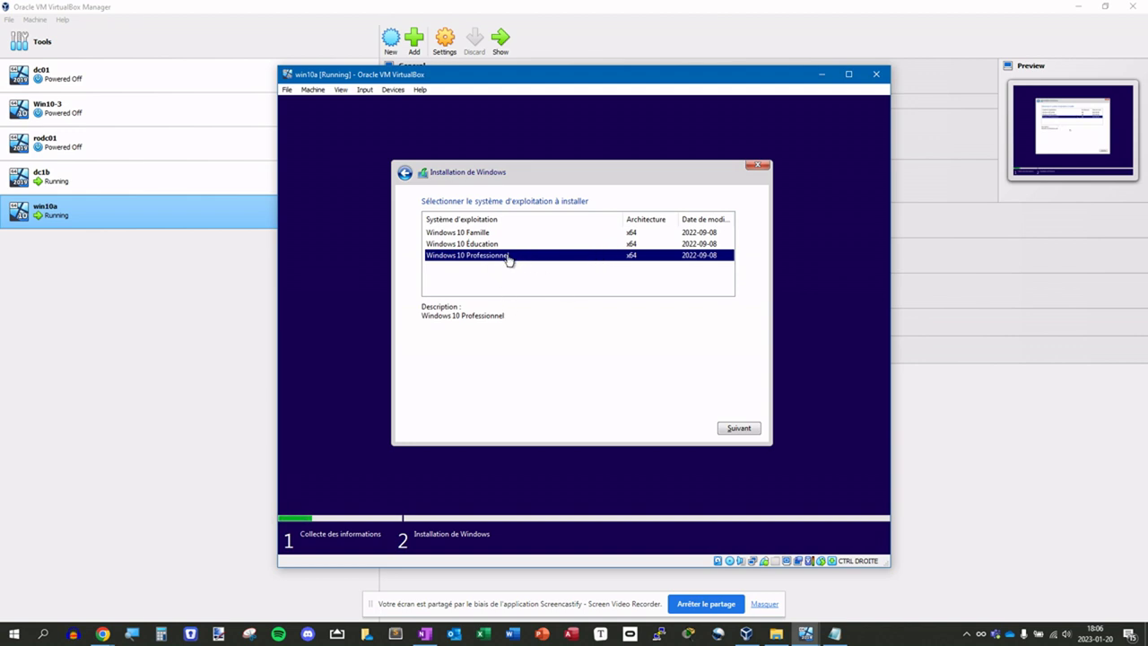
{"action": "left_click", "coordinate": [725, 430]}
- Accept the license terms and do a custom install onto the unallocated 50 GB disk
{"action": "left_click", "coordinate": [497, 403]}
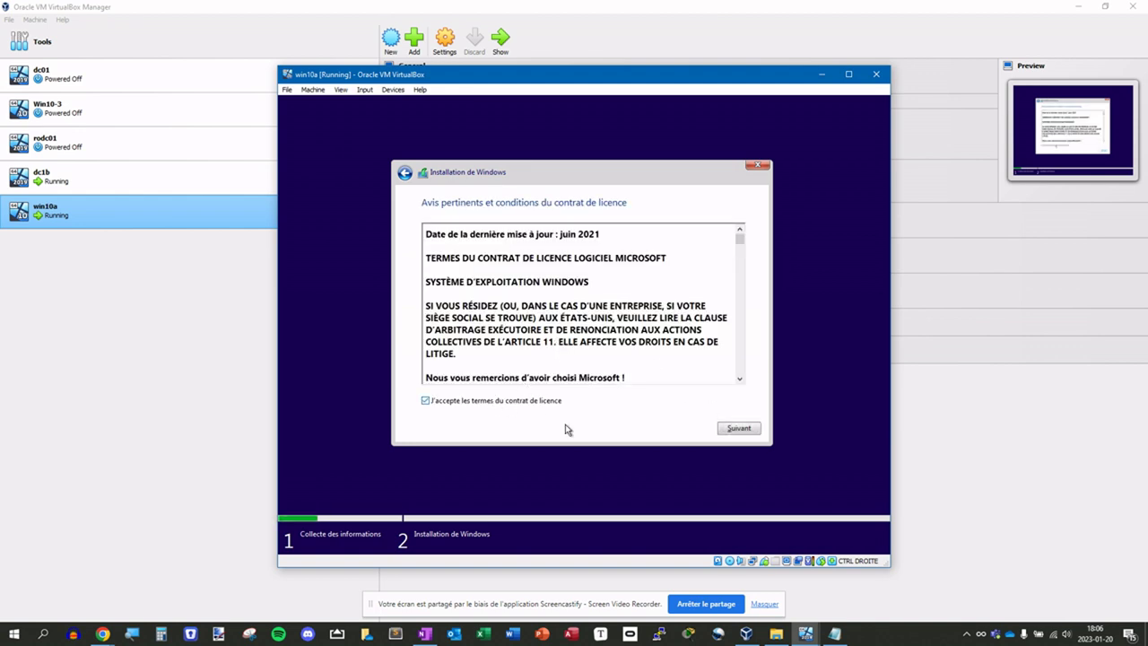
{"action": "left_click", "coordinate": [729, 432]}
{"action": "left_click", "coordinate": [482, 302]}
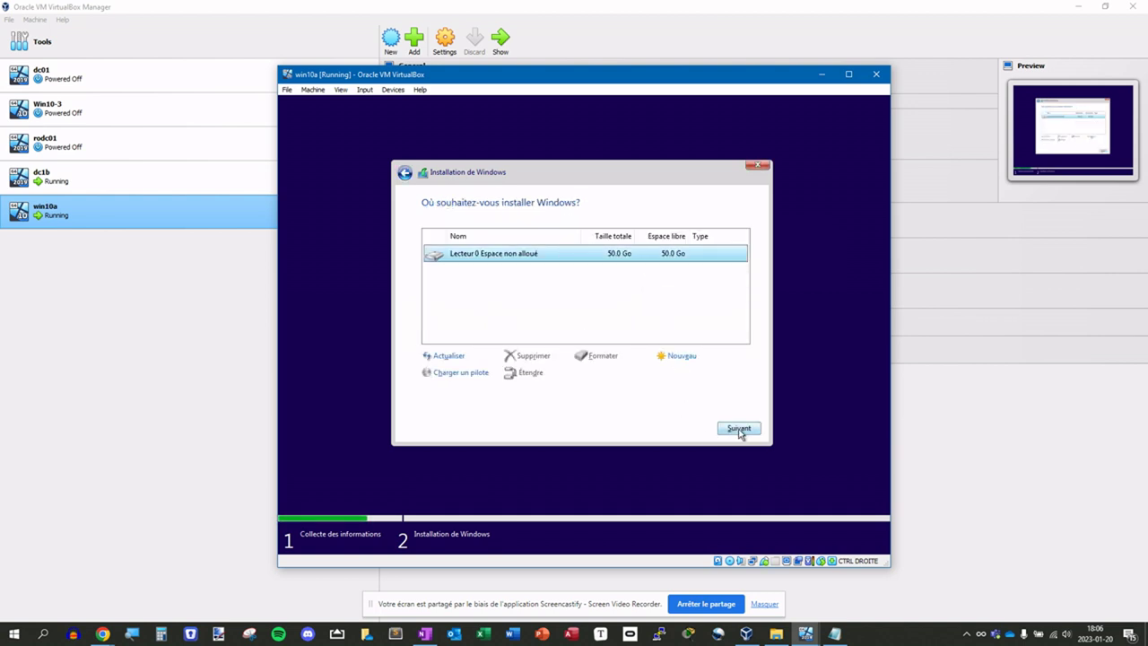
{"action": "left_click", "coordinate": [740, 430]}
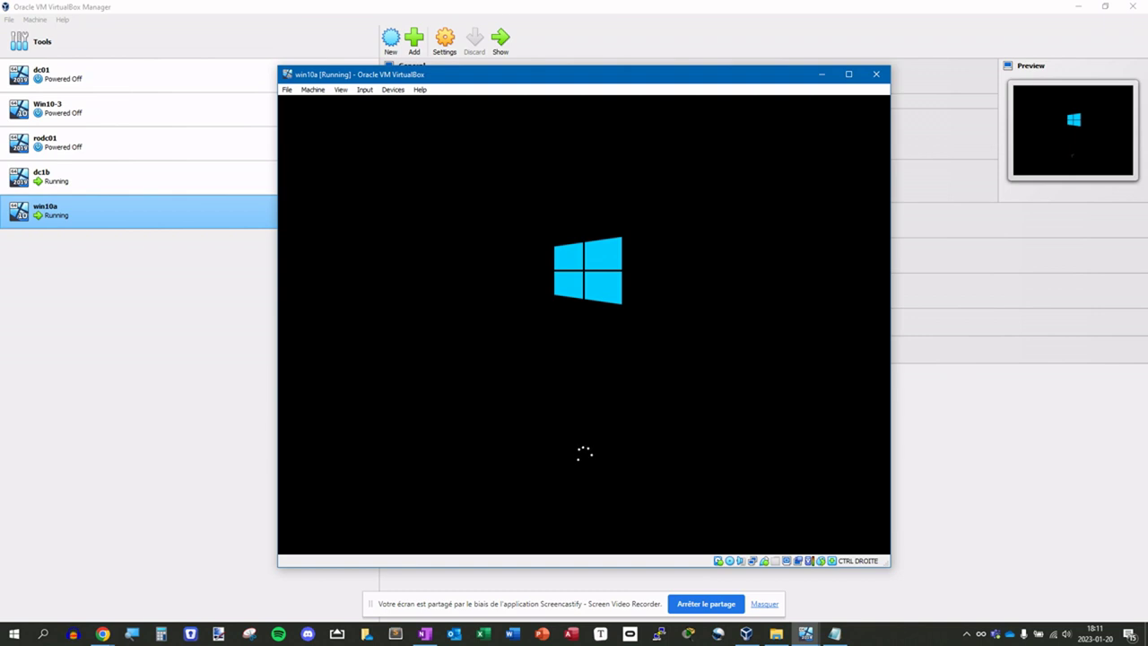
- Eject Windows10Pro.iso from win10a's optical drive, save, and return to the running VM window
{"action": "left_click", "coordinate": [135, 238]}
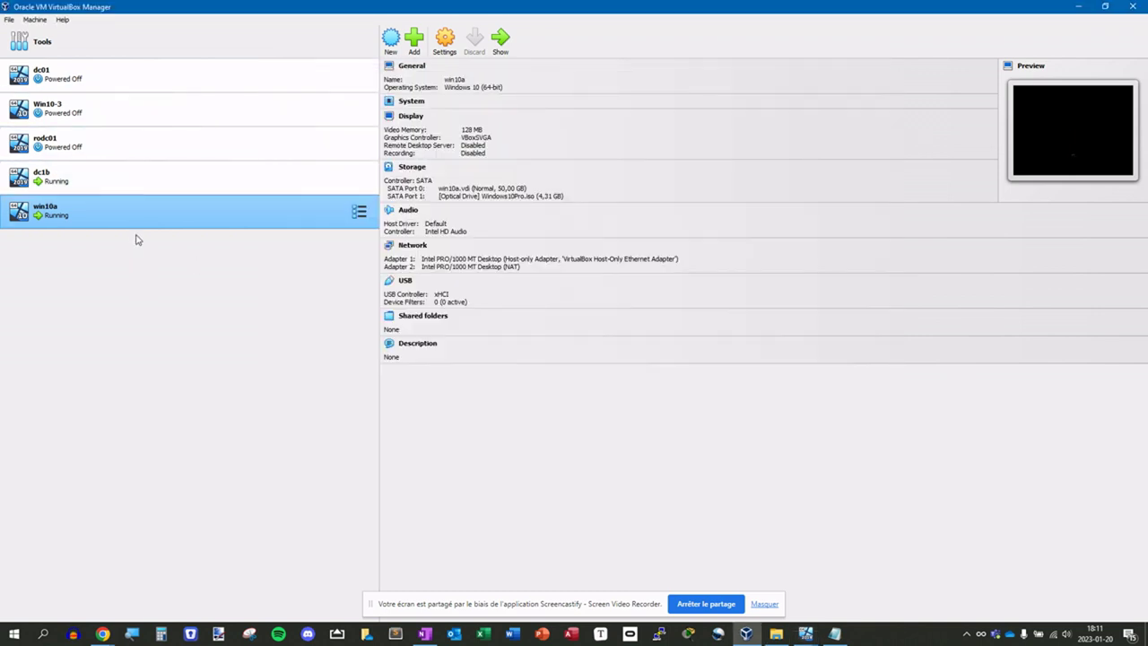
{"action": "right_click", "coordinate": [182, 221]}
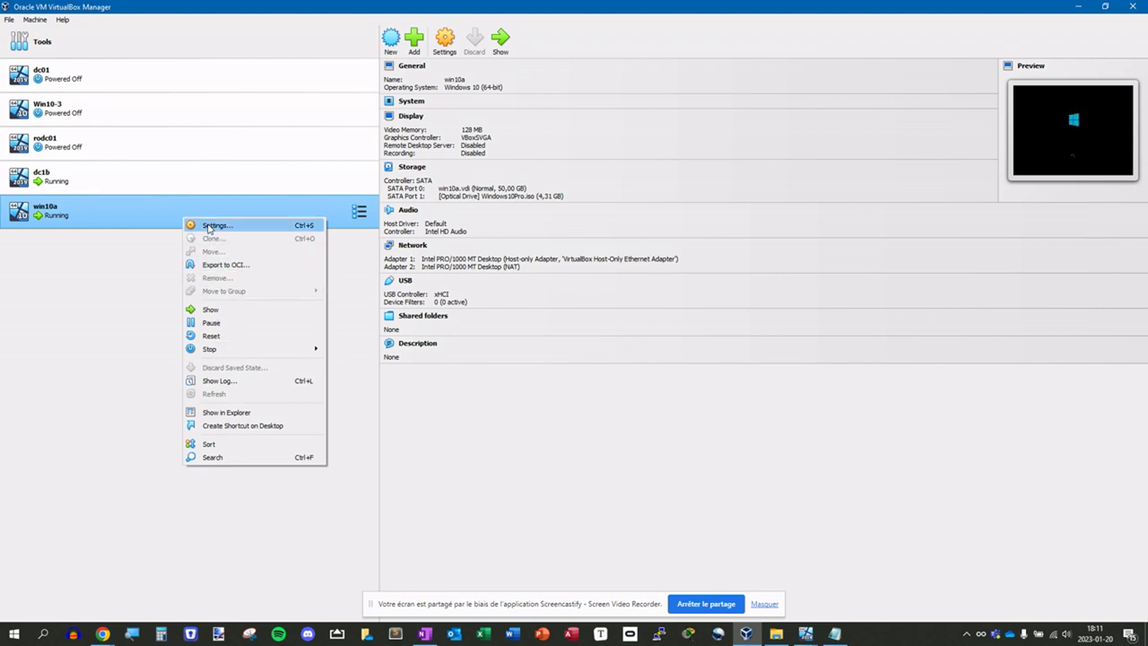
{"action": "left_click", "coordinate": [215, 226]}
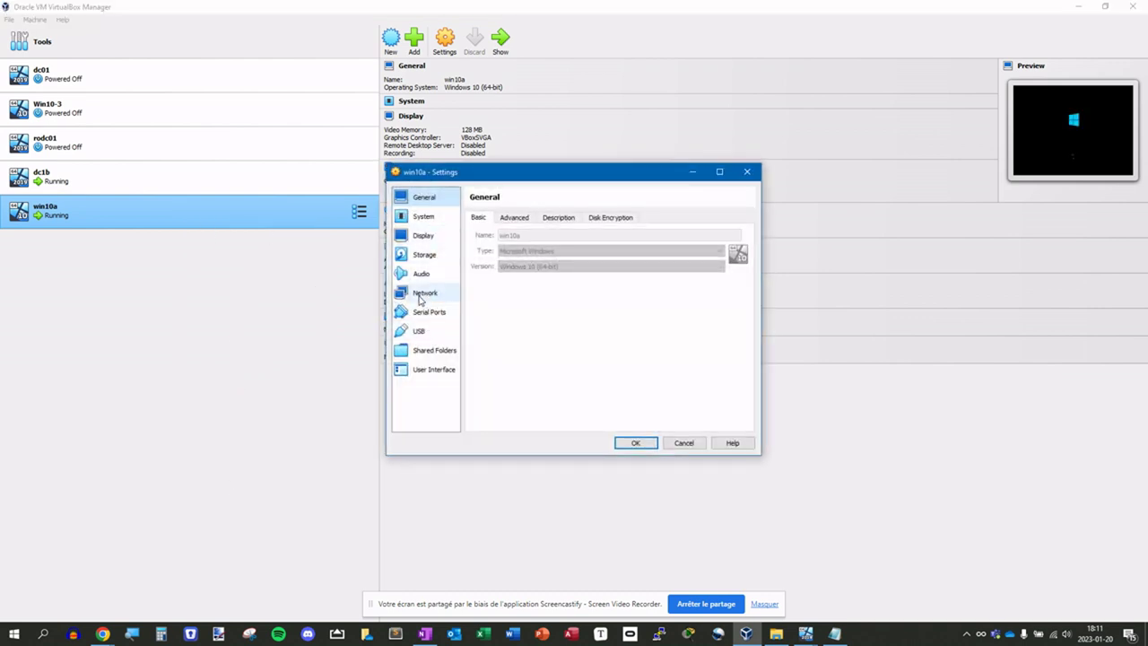
{"action": "left_click", "coordinate": [415, 253]}
{"action": "left_click", "coordinate": [540, 260]}
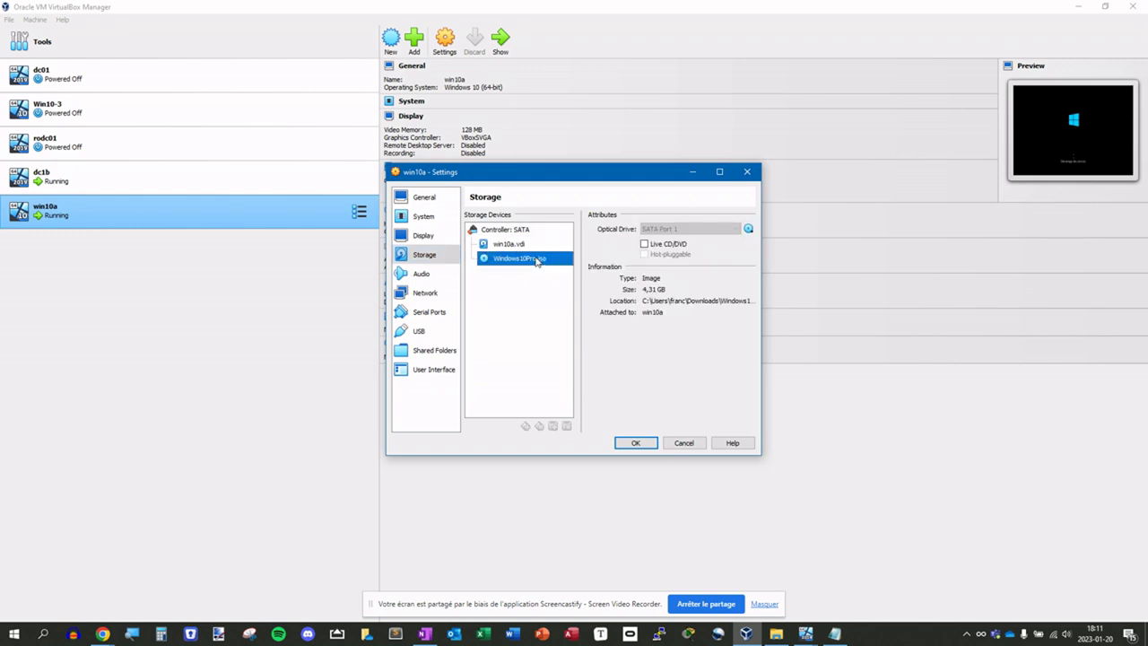
{"action": "left_click", "coordinate": [750, 230]}
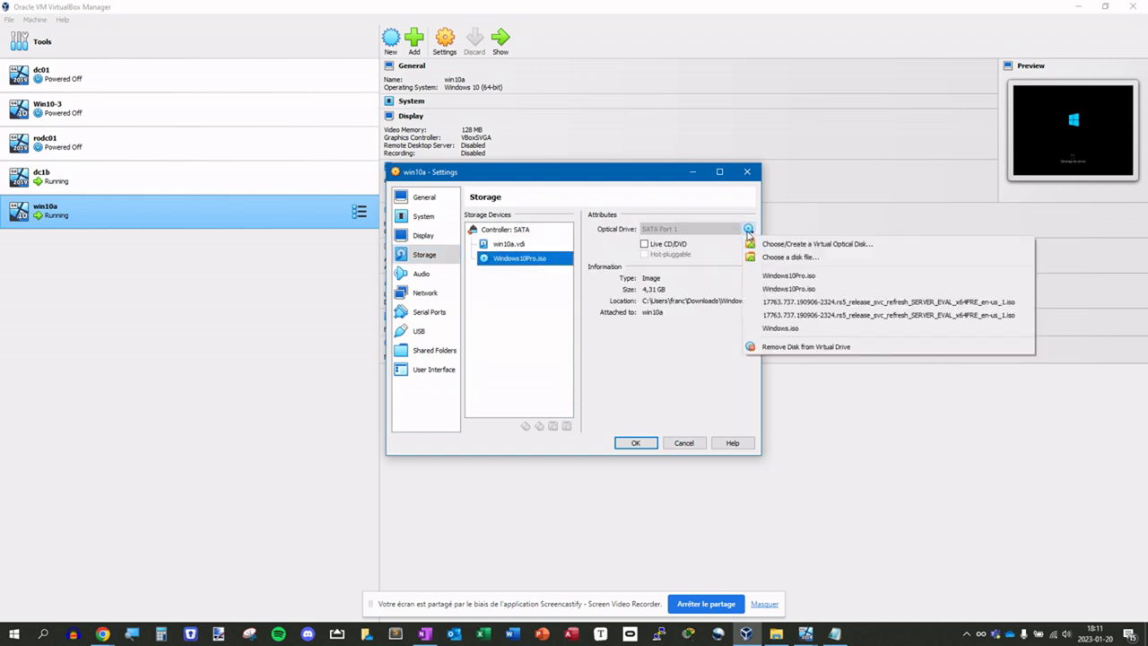
{"action": "left_click", "coordinate": [779, 346]}
{"action": "left_click", "coordinate": [643, 445]}
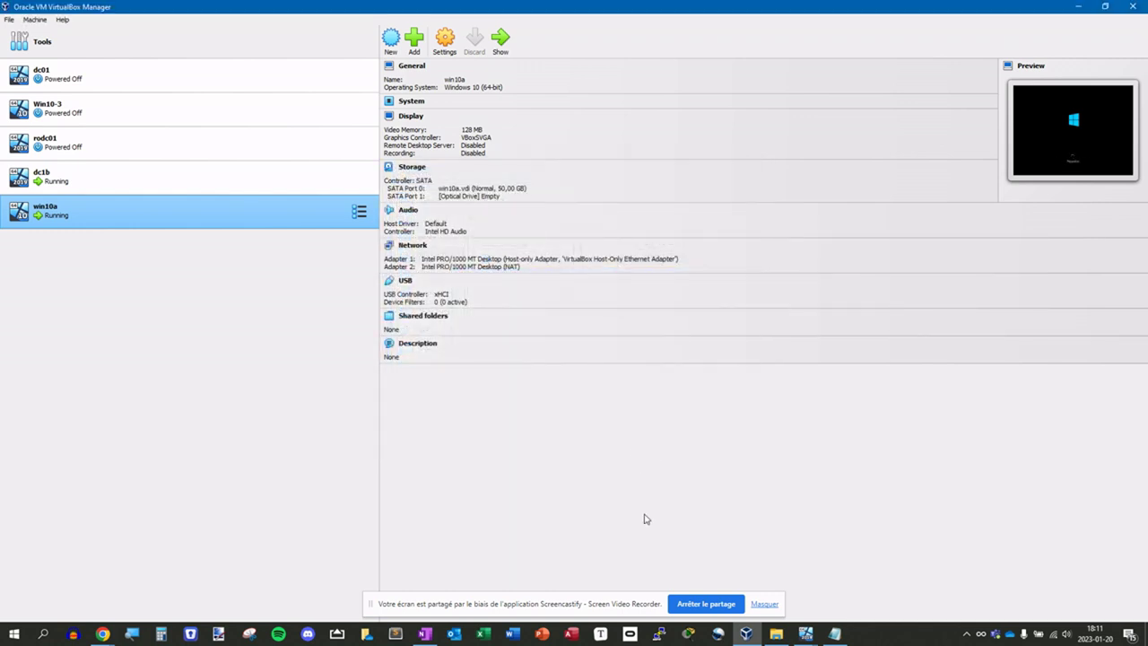
{"action": "mouse_move", "coordinate": [806, 633]}
{"action": "left_click", "coordinate": [833, 592]}
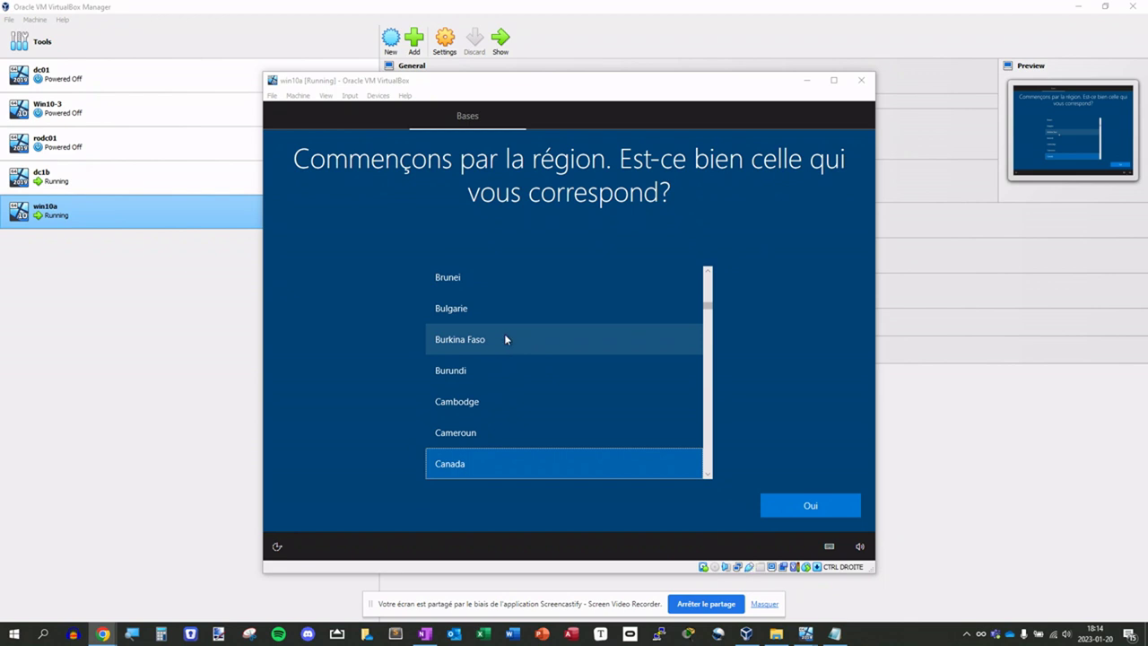
- Confirm Canada as the region, pick the Français (Canada) keyboard, and skip a second layout
{"action": "left_click", "coordinate": [467, 470]}
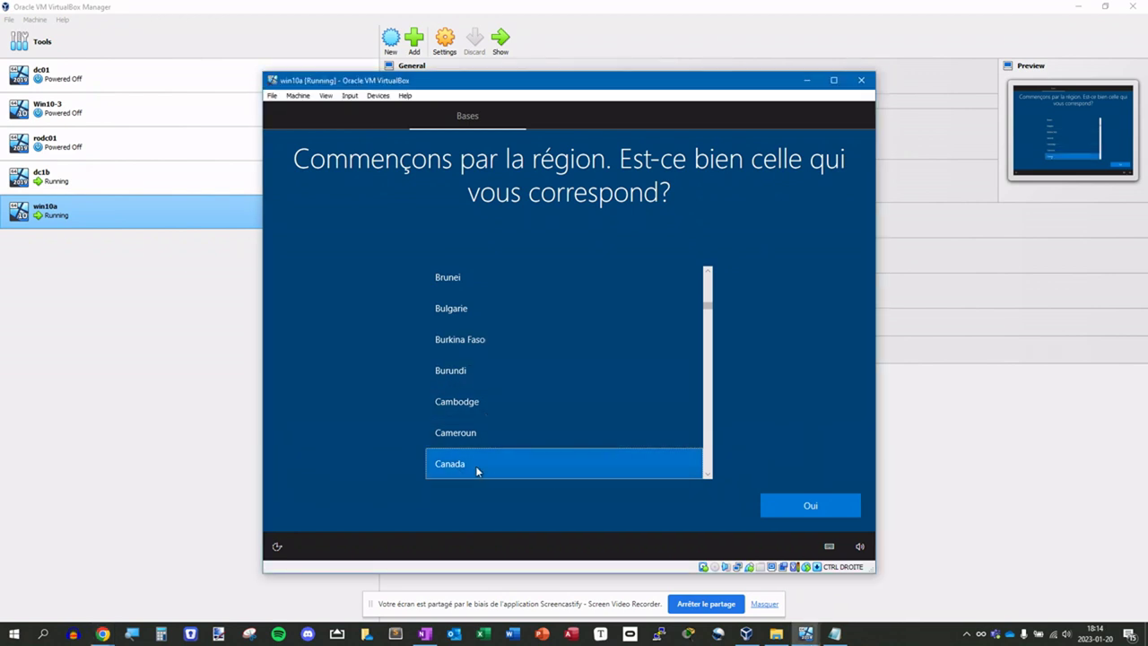
{"action": "left_click", "coordinate": [811, 506]}
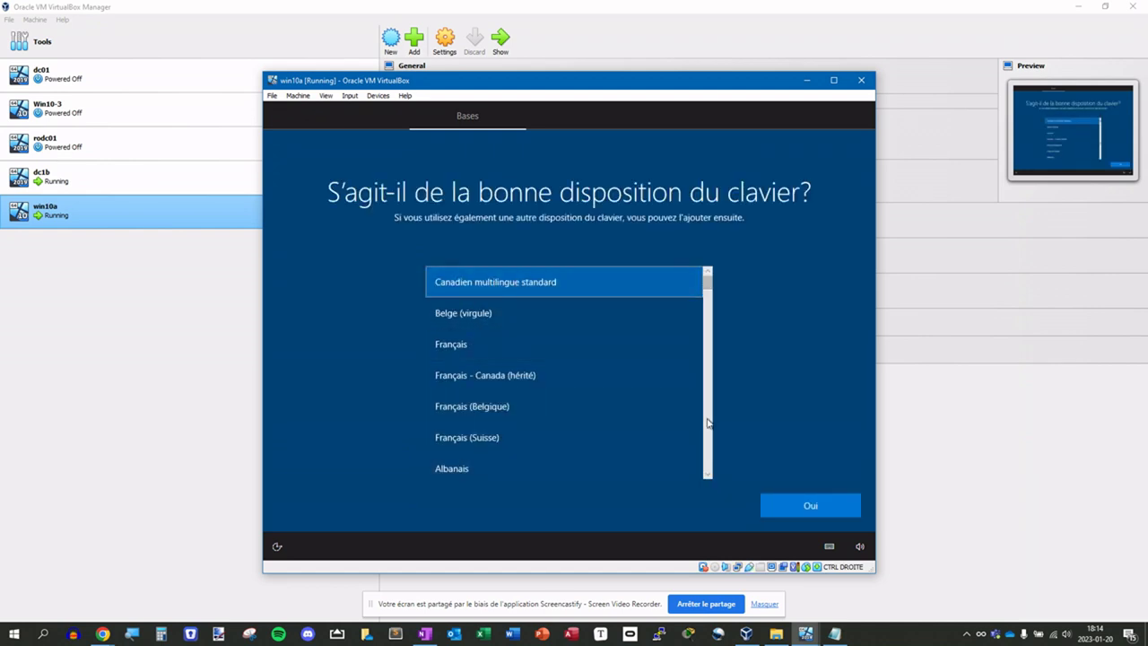
{"action": "scroll", "coordinate": [708, 412], "scroll_direction": "down", "scroll_amount": 8}
{"action": "scroll", "coordinate": [707, 422], "scroll_direction": "down", "scroll_amount": 3}
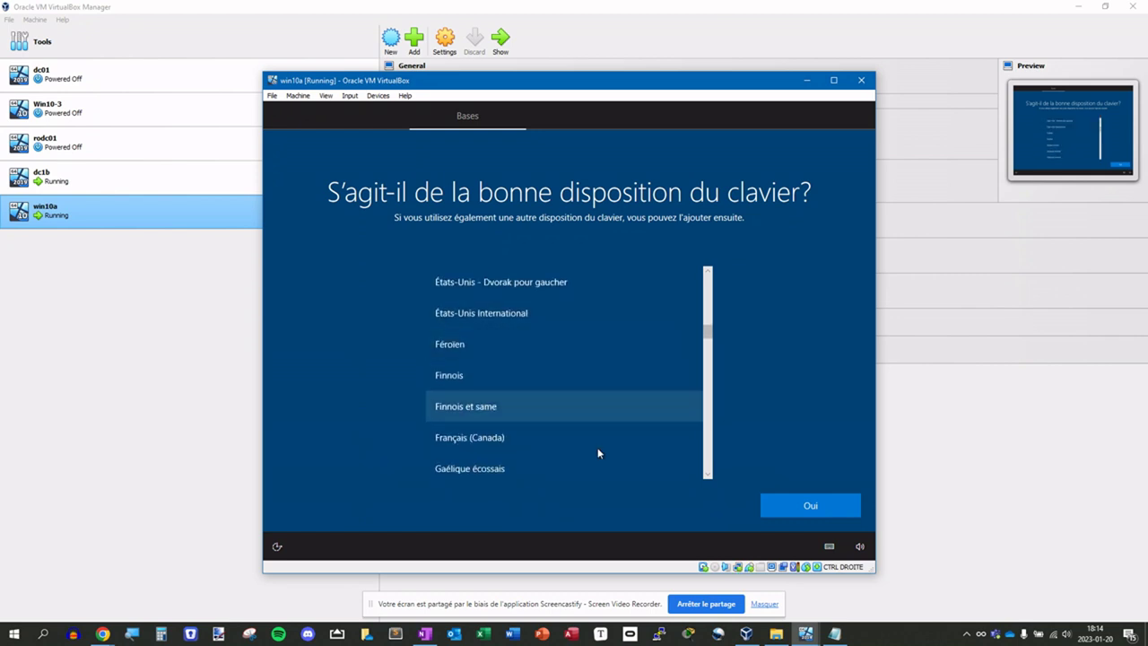
{"action": "left_click", "coordinate": [508, 437]}
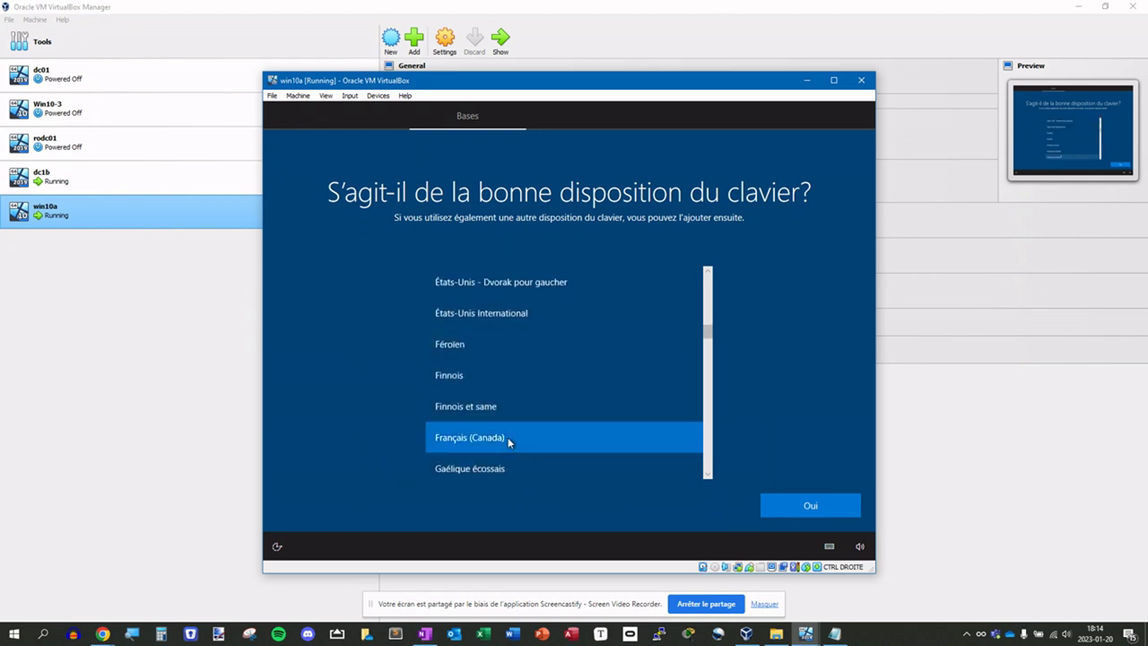
{"action": "left_click", "coordinate": [805, 504]}
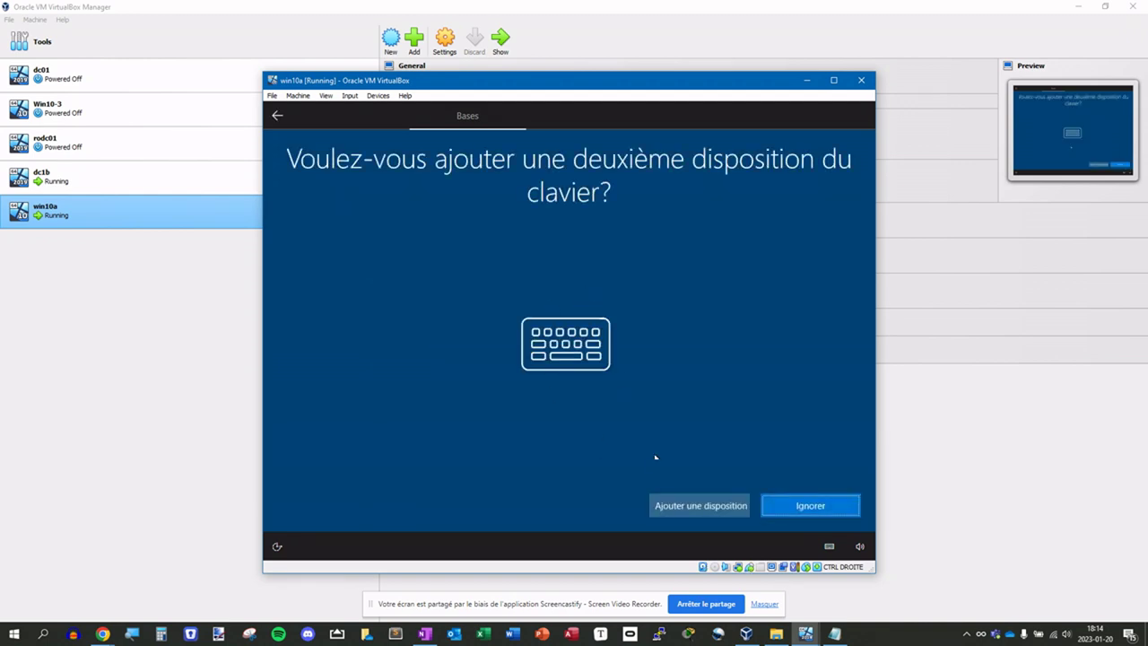
{"action": "left_click", "coordinate": [810, 507]}
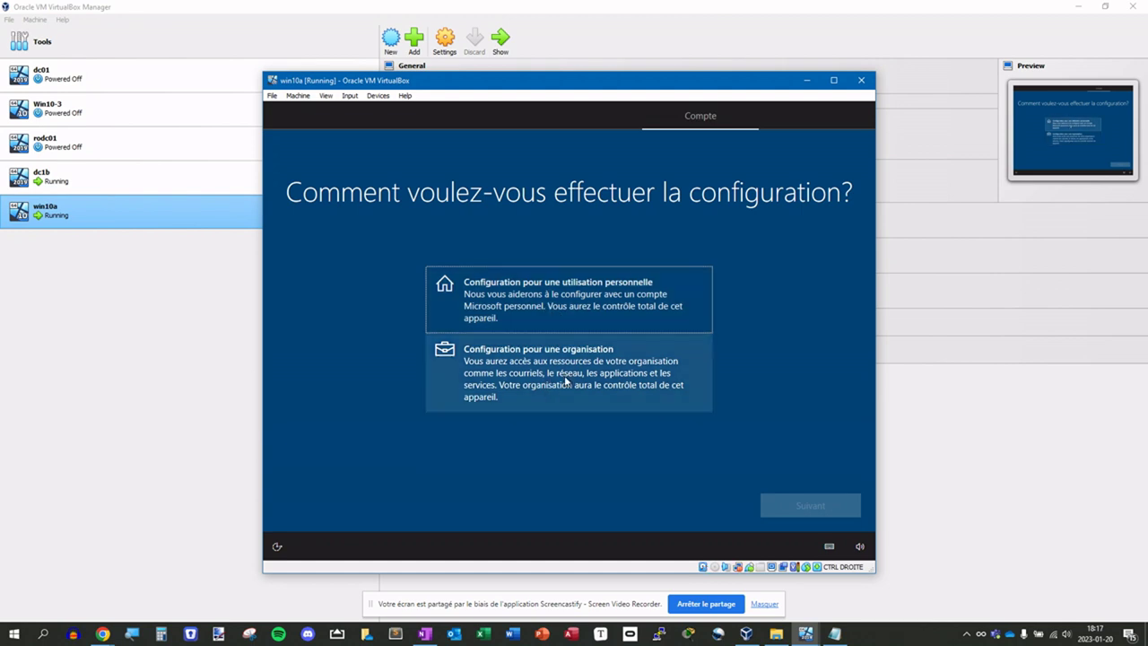
- Choose personal use and set up an offline limited local account
{"action": "left_click", "coordinate": [547, 296]}
{"action": "left_click", "coordinate": [825, 509]}
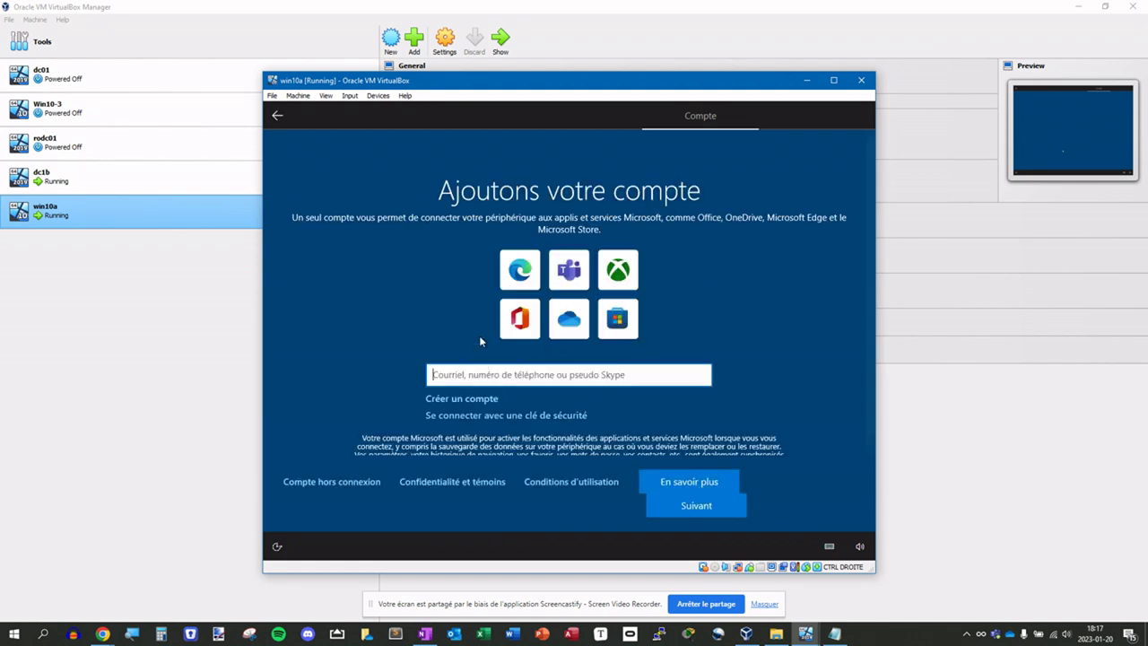
{"action": "left_click", "coordinate": [322, 482]}
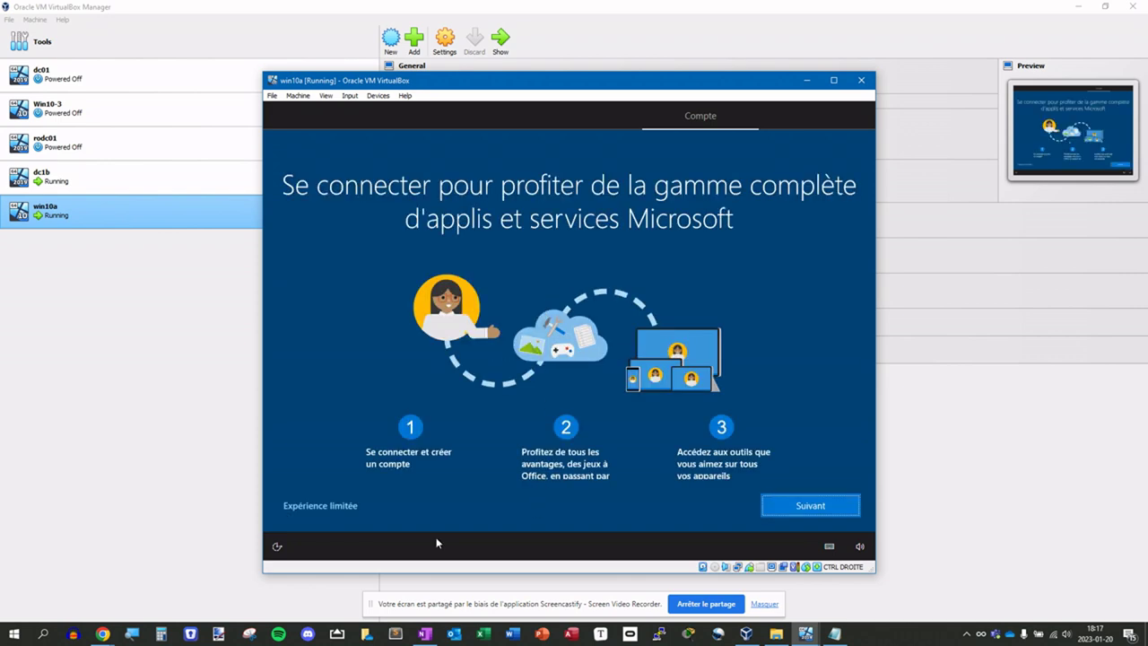
{"action": "left_click", "coordinate": [305, 511]}
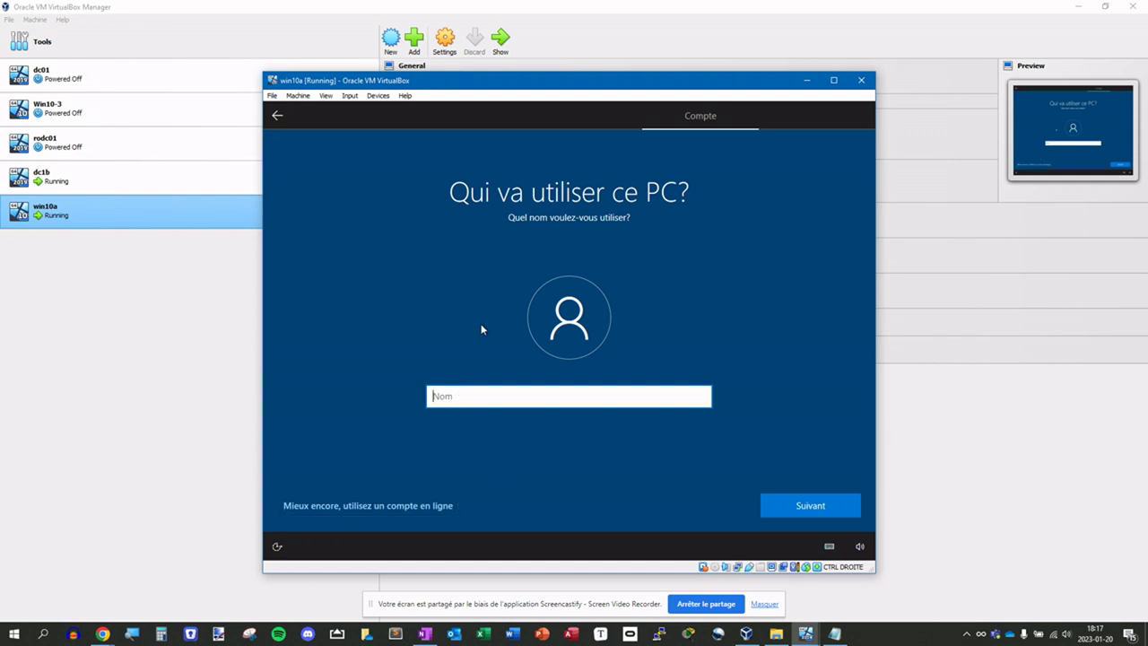
- Enter the account name, password and its confirmation, then get past the security questions
{"action": "type", "text": "localutilisateur"}
{"action": "left_click", "coordinate": [822, 503]}
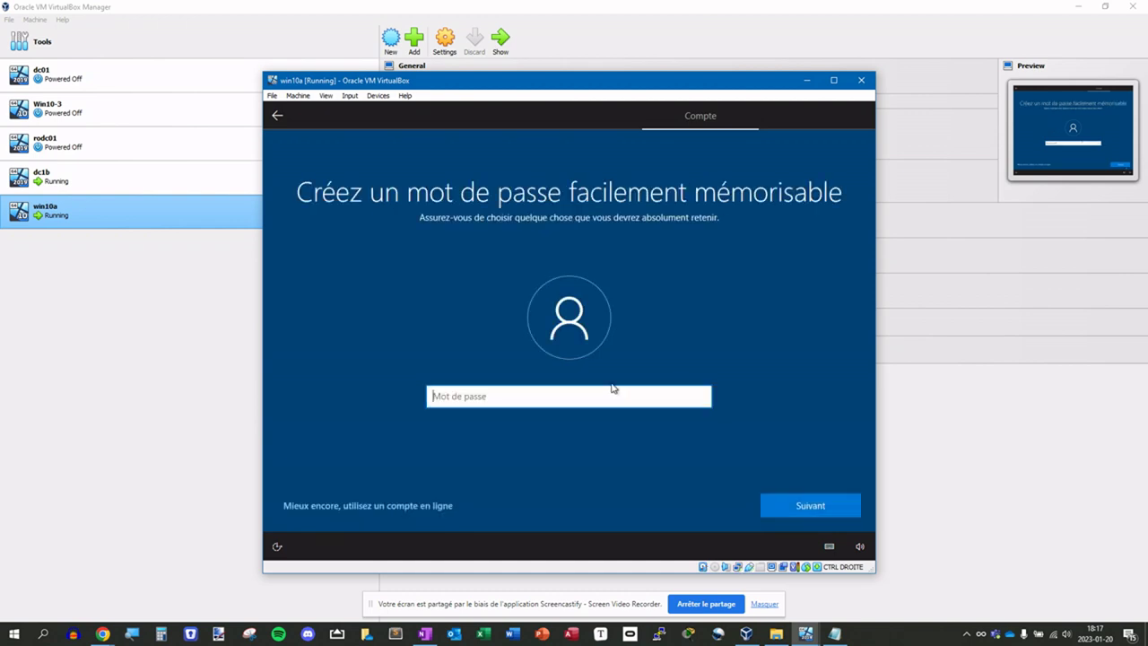
{"action": "type", "text": "••••••"}
{"action": "key", "text": "Return"}
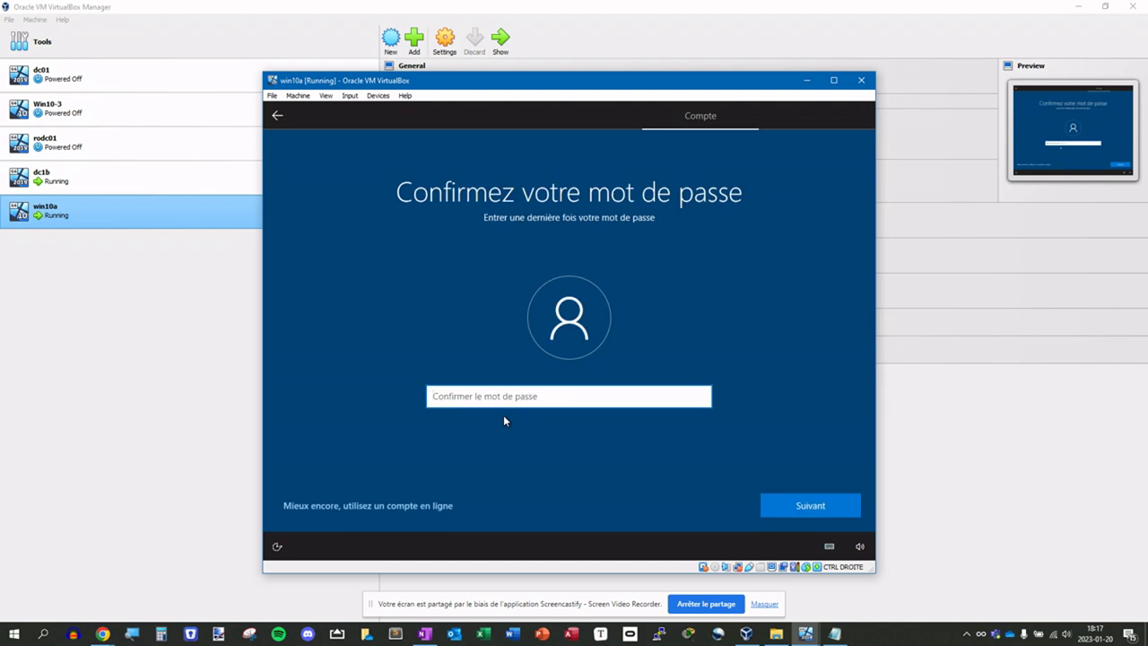
{"action": "type", "text": "••••••••••••"}
{"action": "key", "text": "Return"}
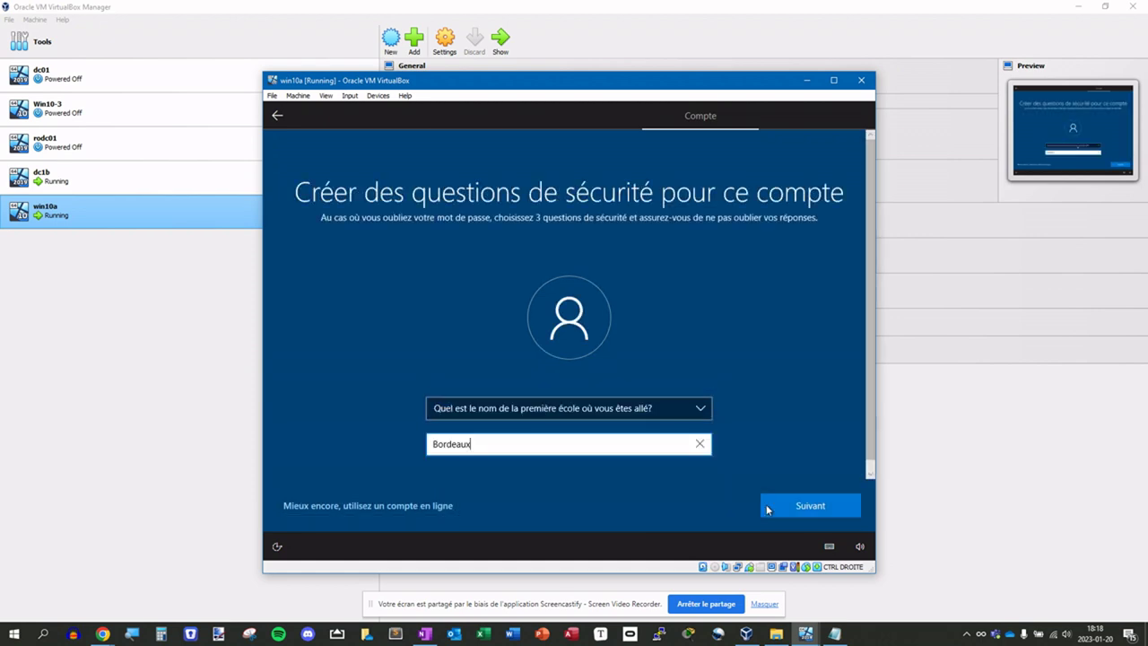
{"action": "left_click", "coordinate": [767, 508]}
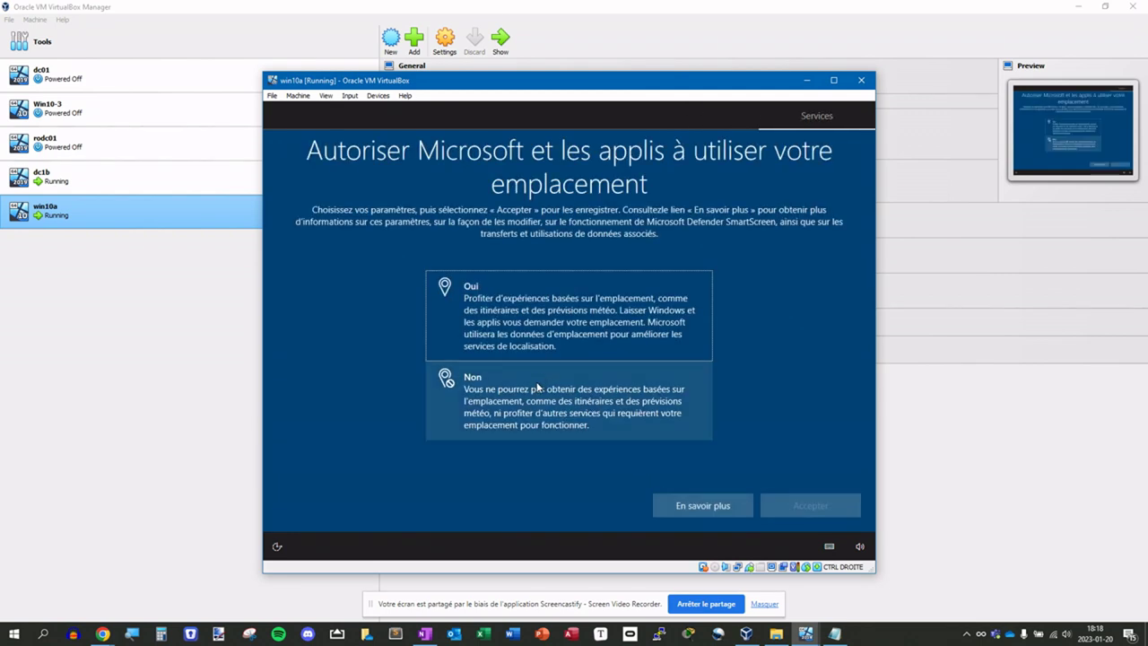
- Decline location and Find my device, send only required diagnostics, and dismiss the desktop notification
{"action": "left_click", "coordinate": [520, 387]}
{"action": "left_click", "coordinate": [807, 508]}
{"action": "left_click", "coordinate": [502, 381]}
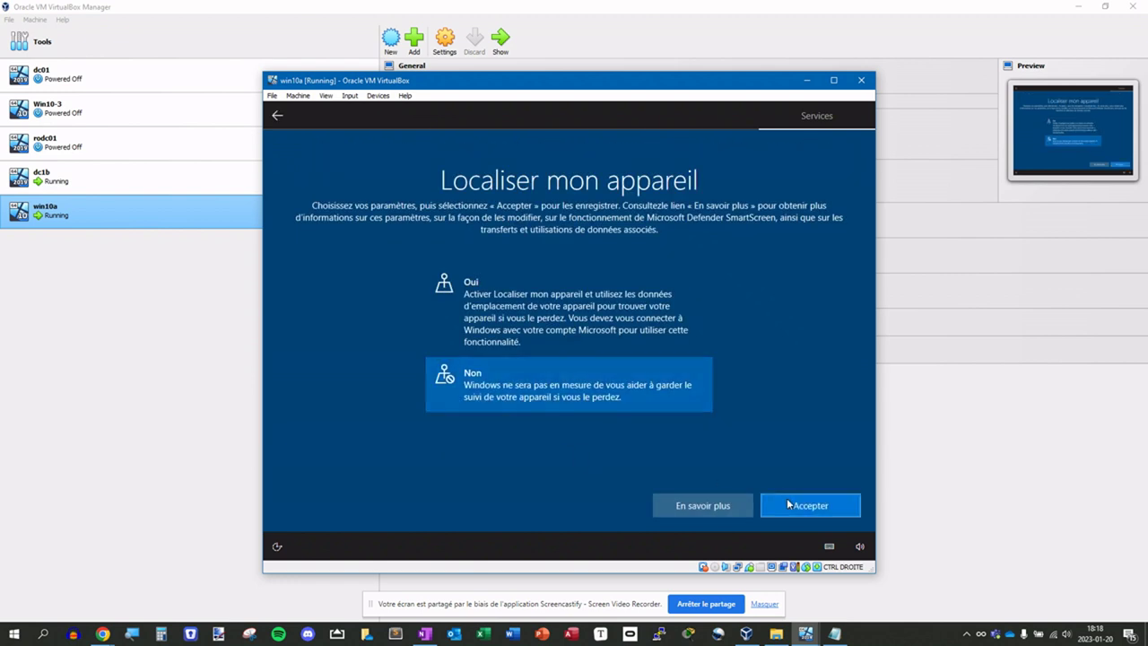
{"action": "left_click", "coordinate": [810, 505]}
{"action": "left_click", "coordinate": [628, 458]}
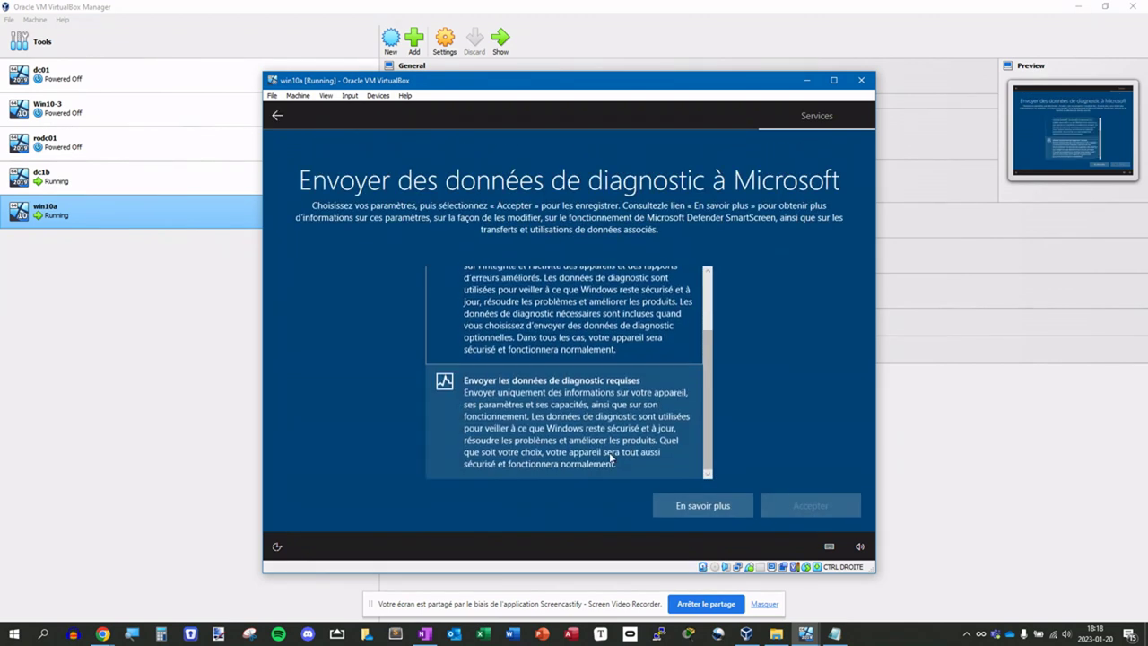
{"action": "left_click", "coordinate": [810, 505]}
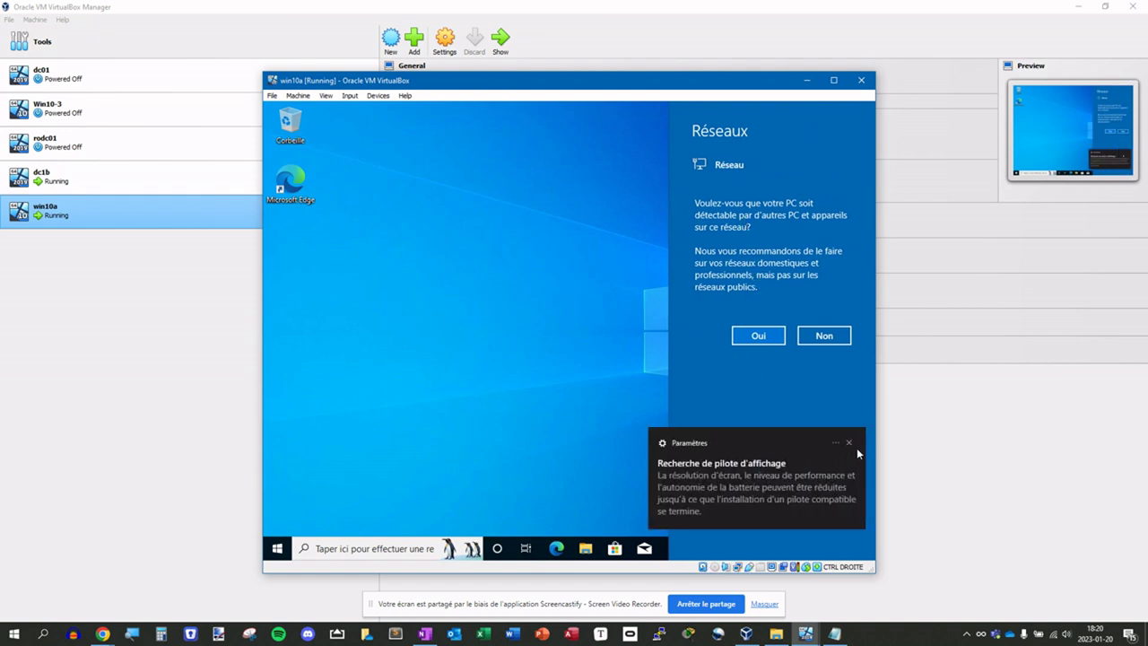
{"action": "left_click", "coordinate": [848, 443]}
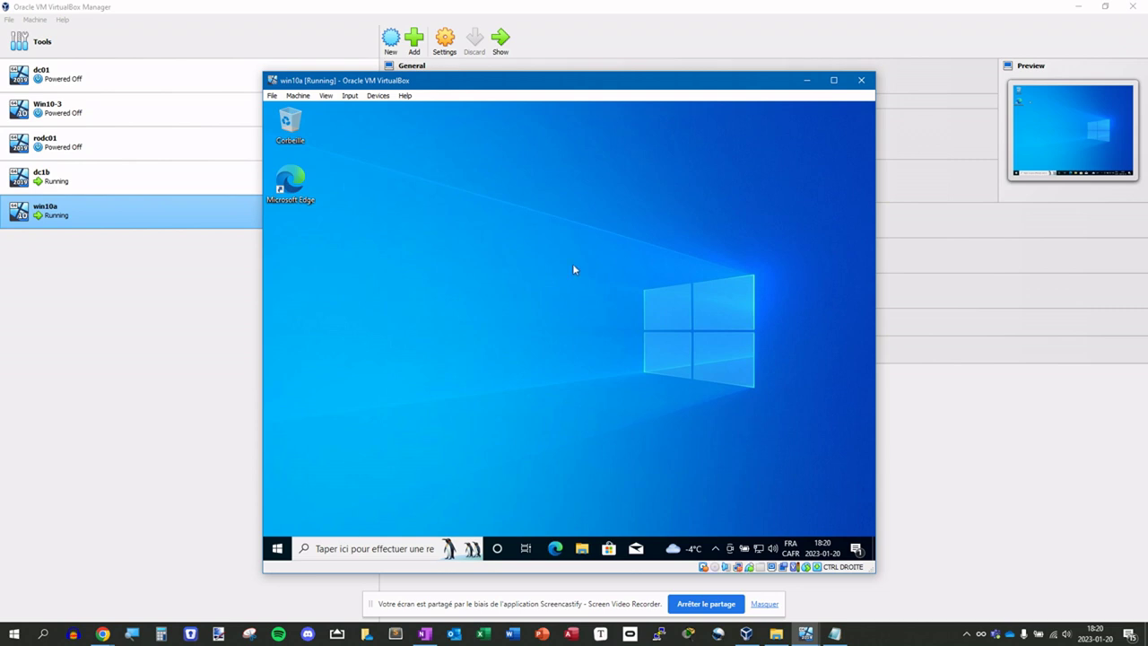
- From the network tray icon, open Network & Internet settings and show the Ethernet page
{"action": "right_click", "coordinate": [753, 549]}
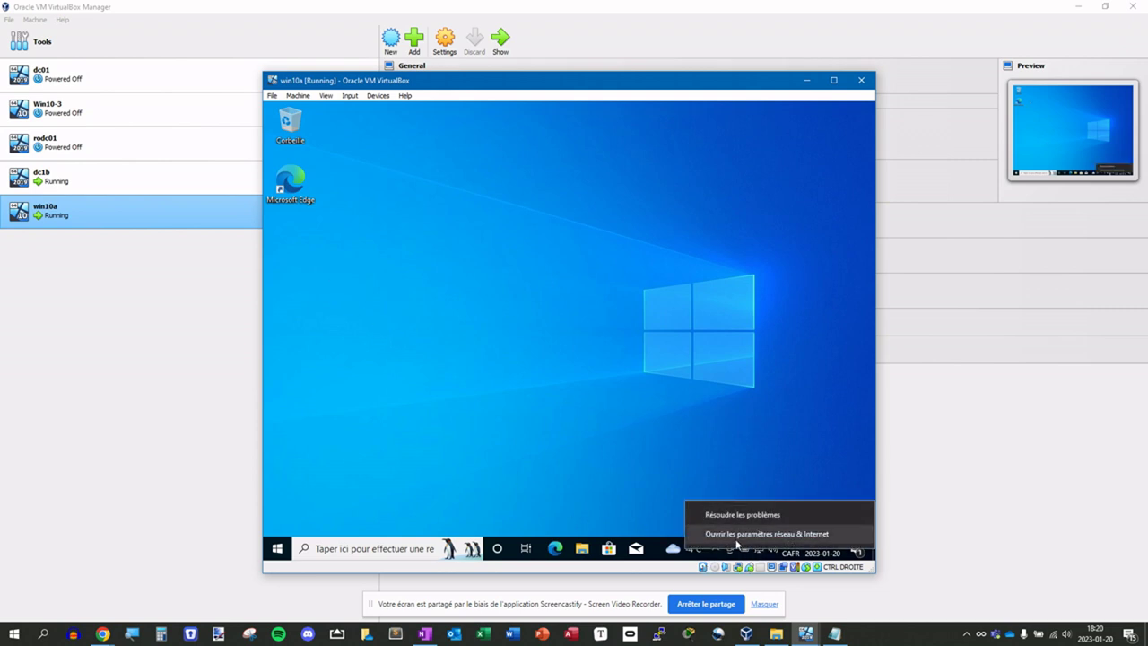
{"action": "left_click", "coordinate": [736, 537]}
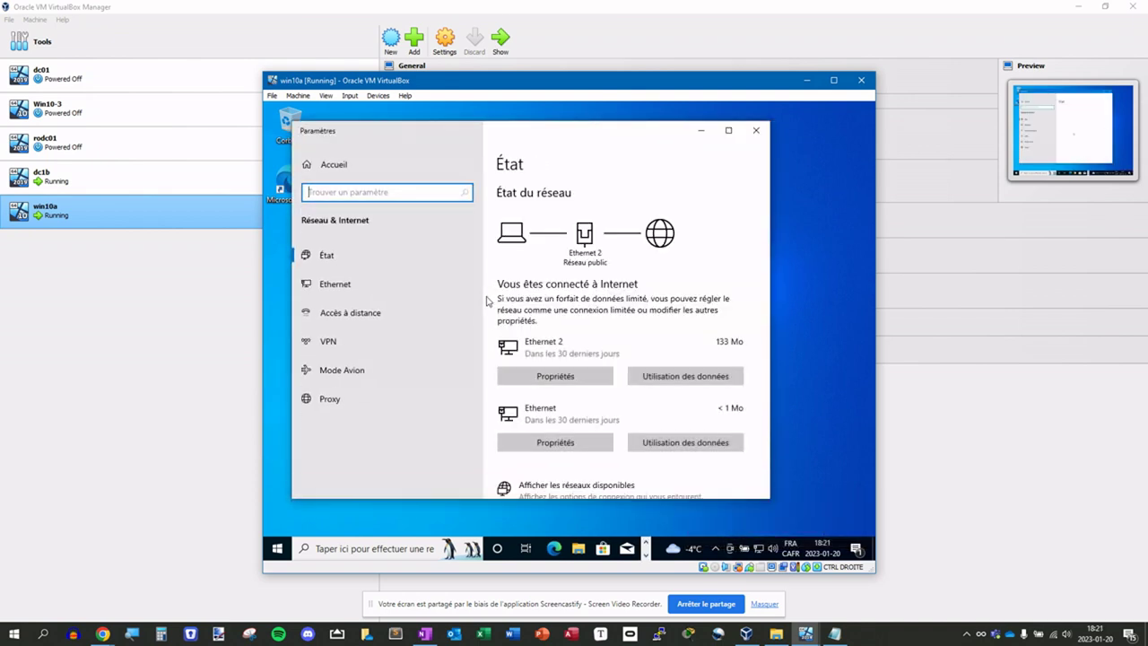
{"action": "scroll", "coordinate": [677, 310], "scroll_direction": "down", "scroll_amount": 4}
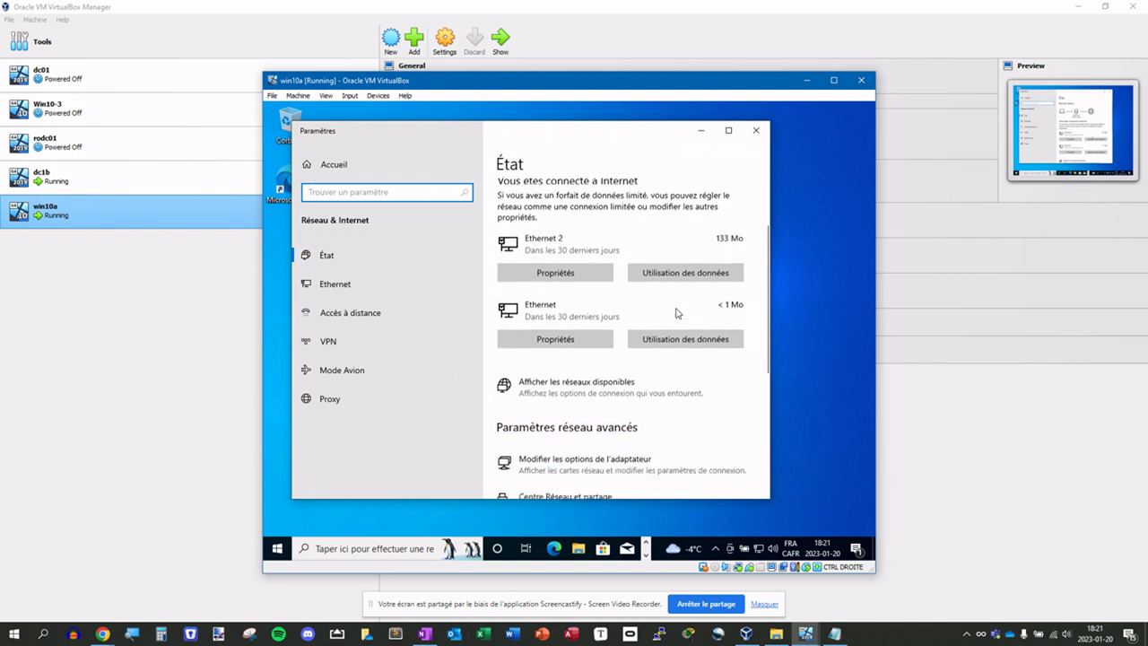
{"action": "scroll", "coordinate": [675, 321], "scroll_direction": "down", "scroll_amount": 1}
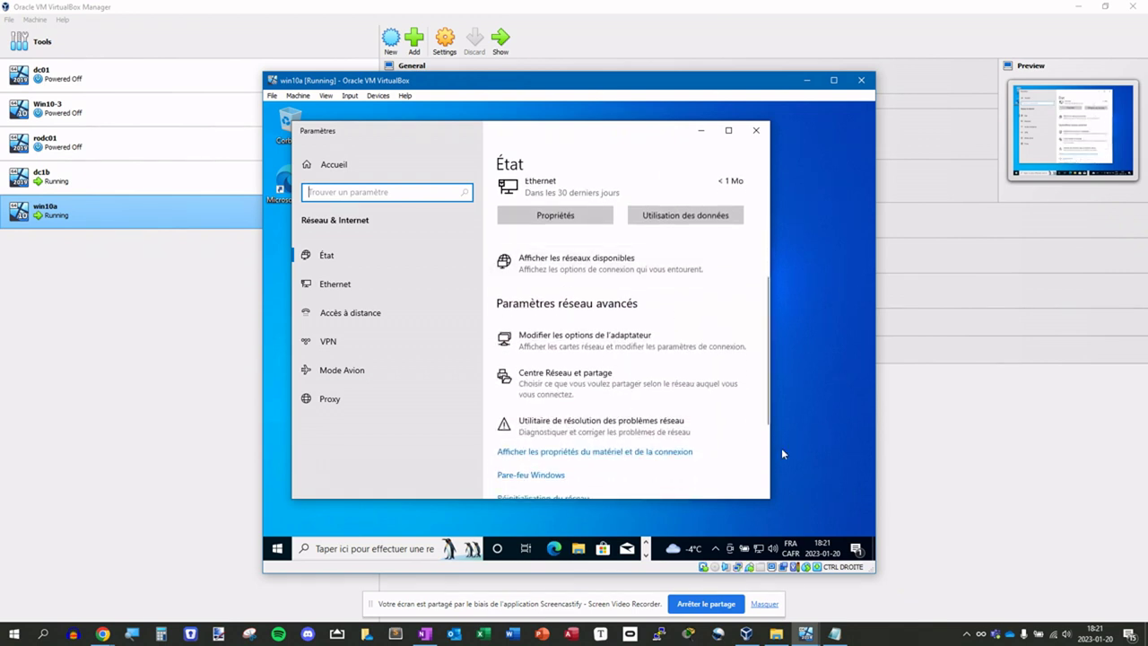
{"action": "scroll", "coordinate": [757, 413], "scroll_direction": "down", "scroll_amount": 3}
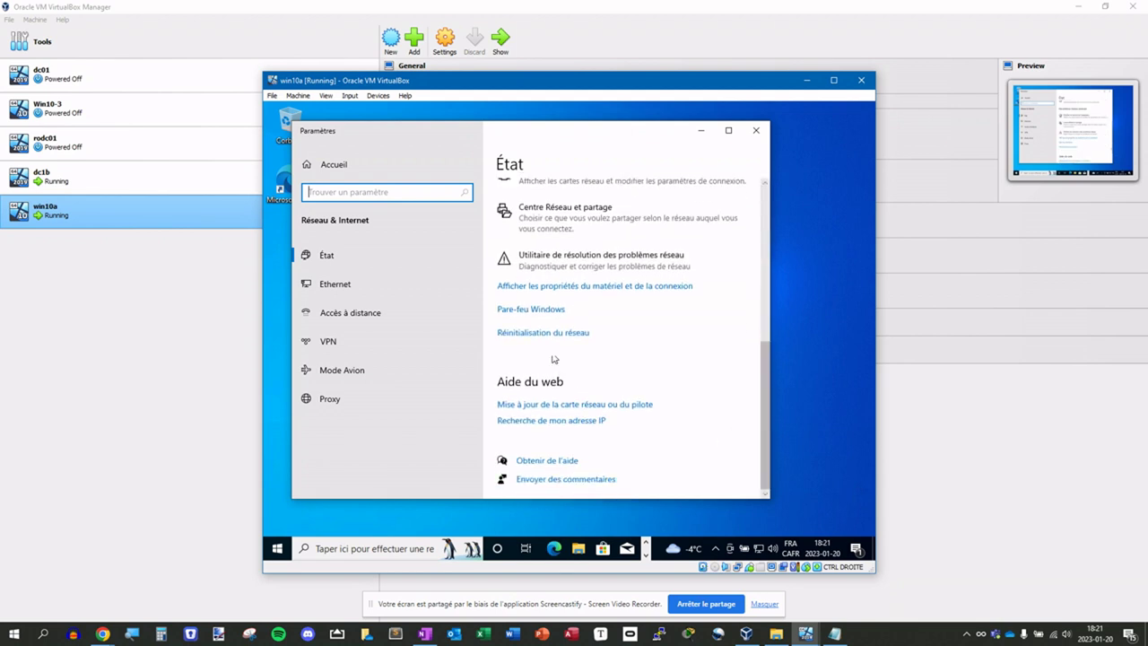
{"action": "left_click", "coordinate": [342, 285]}
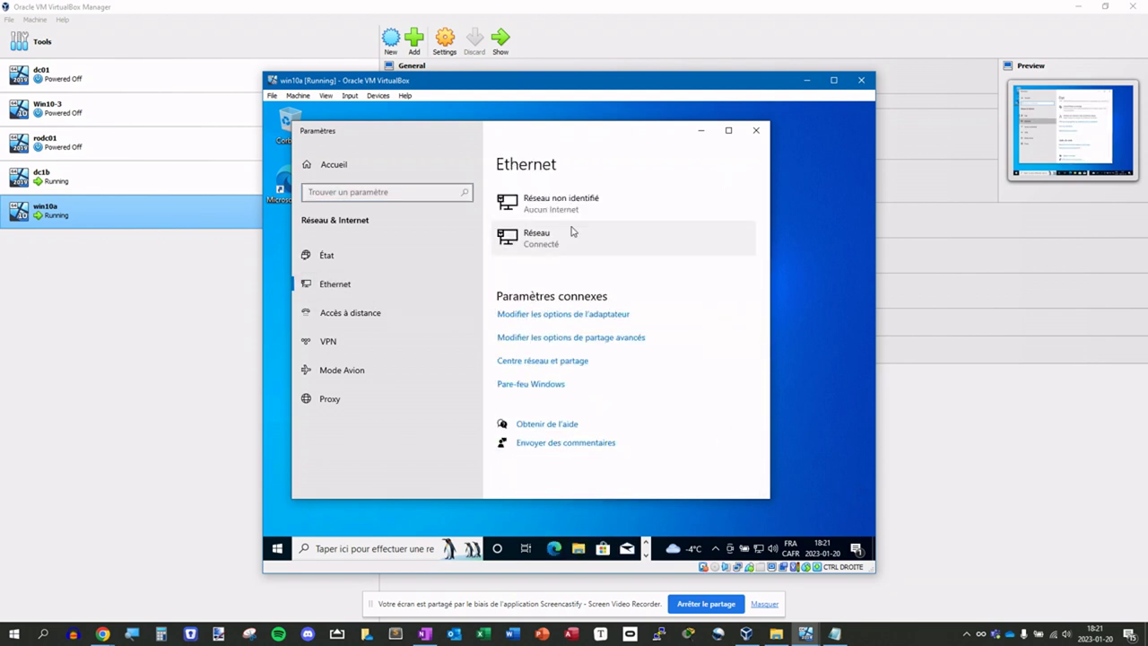
{"action": "left_click", "coordinate": [560, 364]}
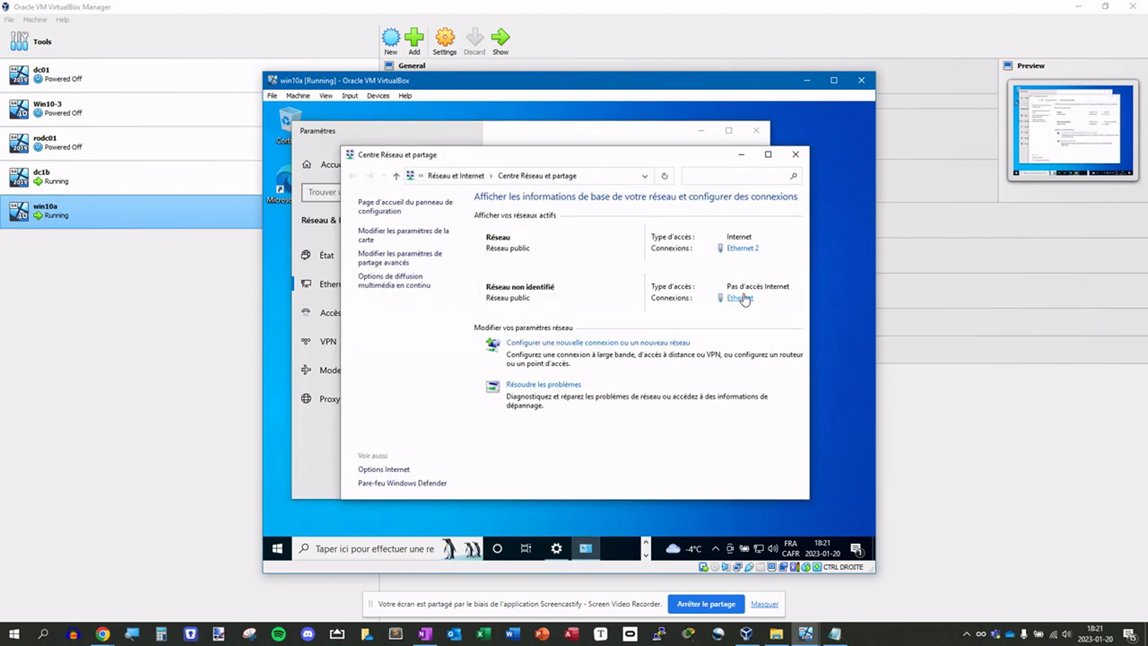
{"action": "left_click", "coordinate": [741, 298]}
{"action": "left_click", "coordinate": [499, 423]}
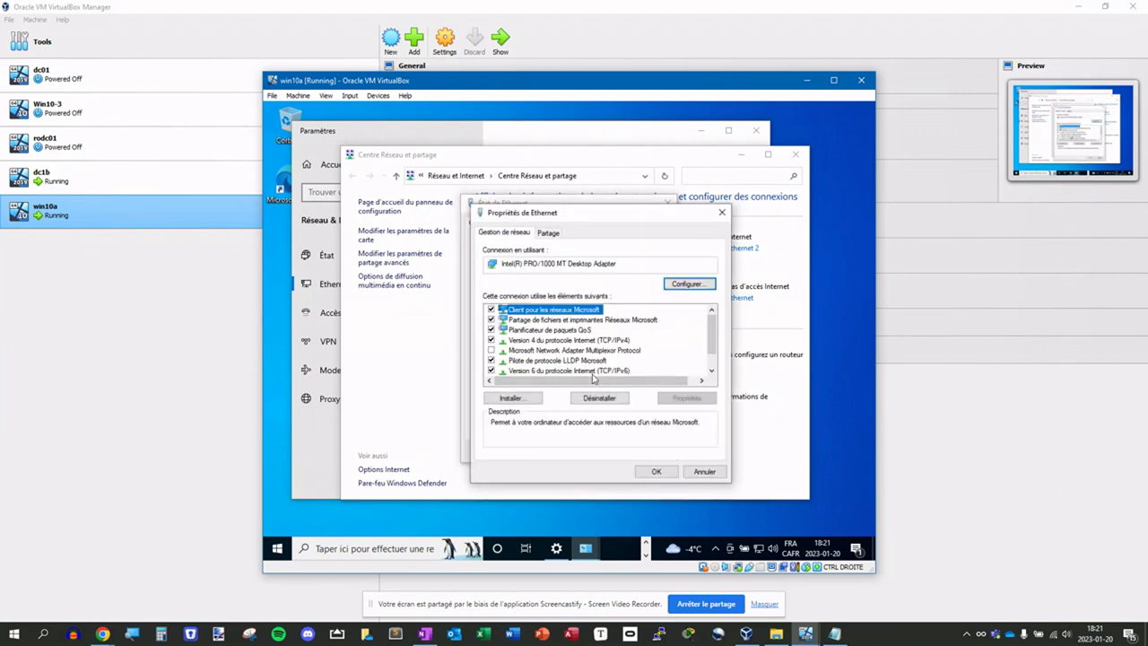
{"action": "double_click", "coordinate": [594, 340]}
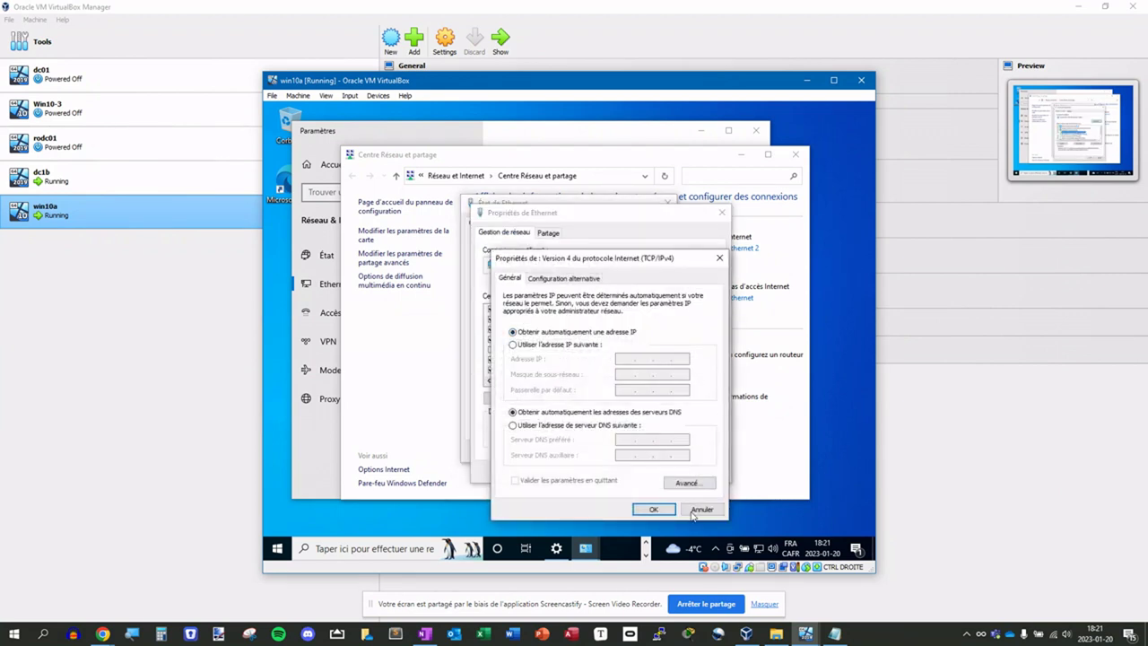
{"action": "left_click", "coordinate": [701, 509]}
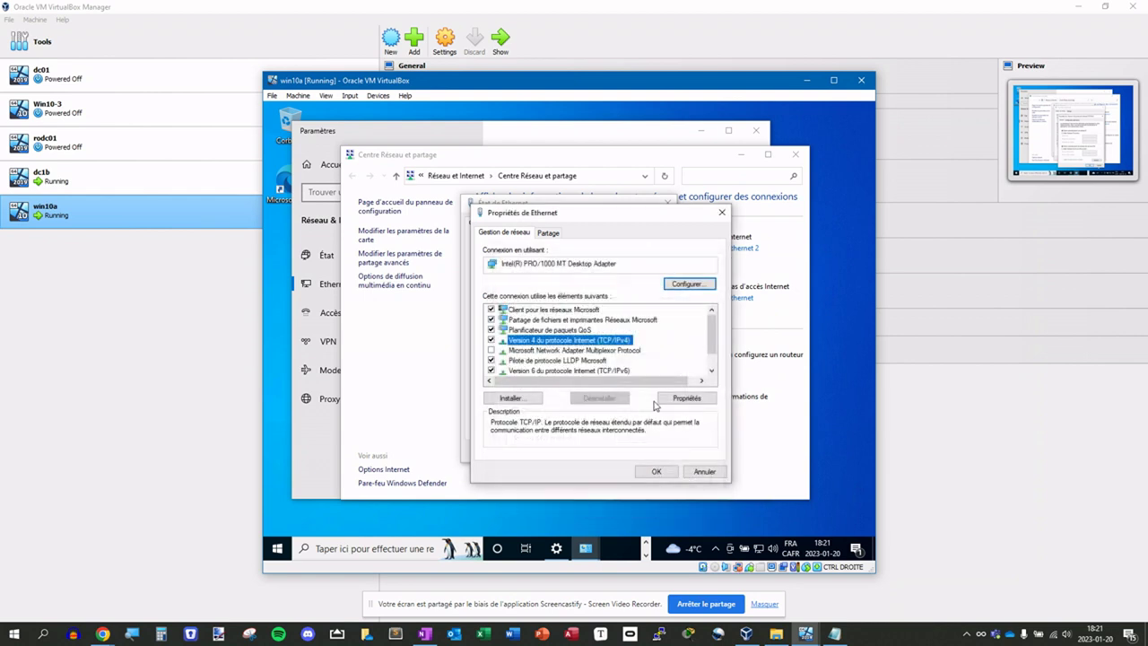
{"action": "left_click", "coordinate": [701, 472]}
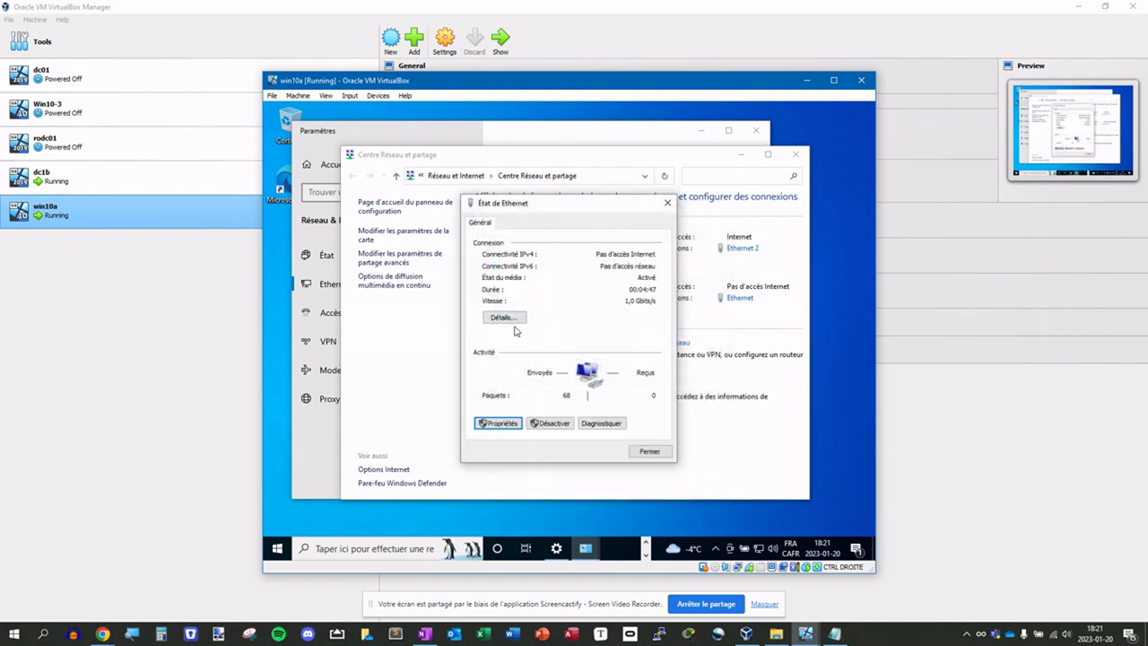
{"action": "left_click", "coordinate": [504, 318]}
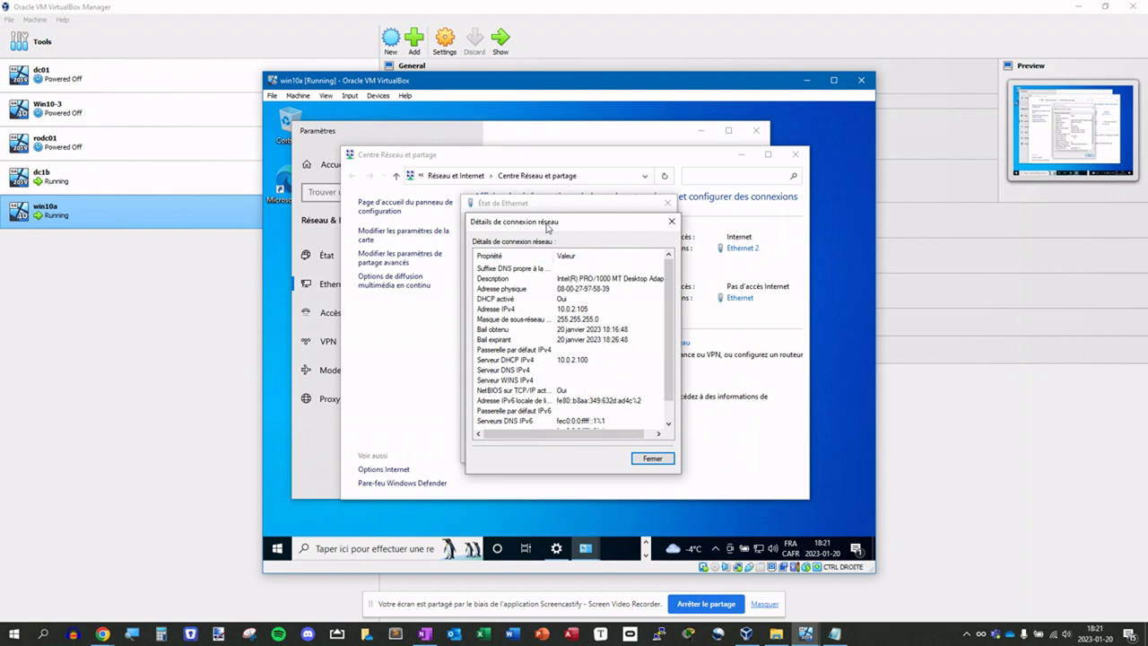
{"action": "left_click_drag", "start_coordinate": [549, 226], "coordinate": [584, 242]}
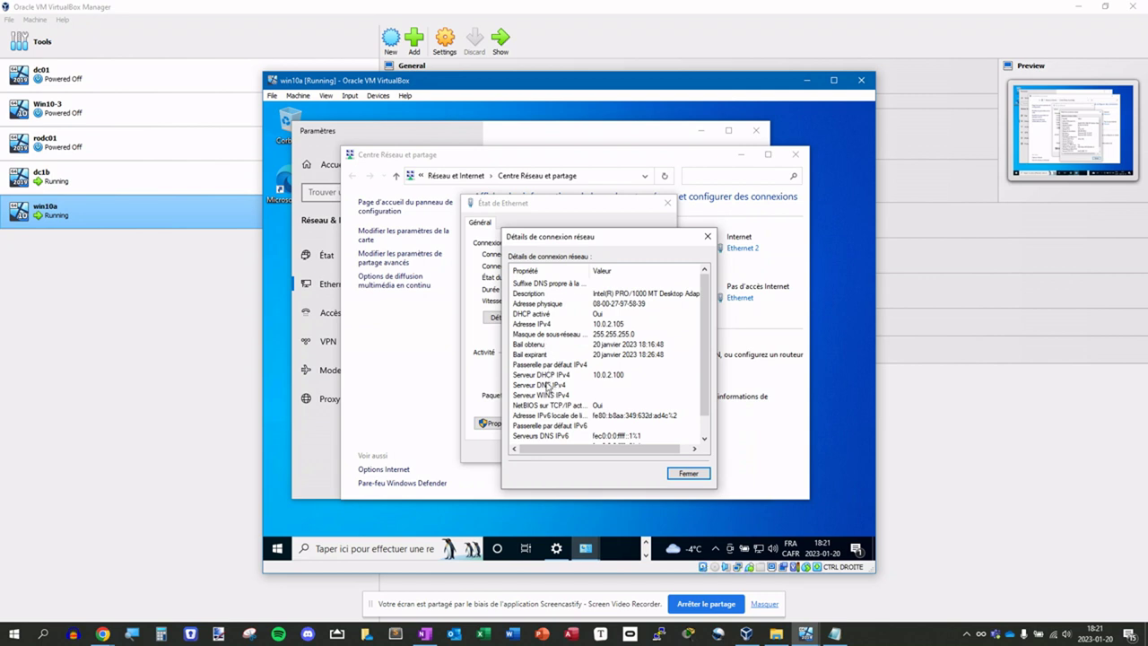
{"action": "scroll", "coordinate": [548, 386], "scroll_direction": "down", "scroll_amount": 1}
{"action": "scroll", "coordinate": [552, 368], "scroll_direction": "up", "scroll_amount": 1}
{"action": "left_click", "coordinate": [546, 365]}
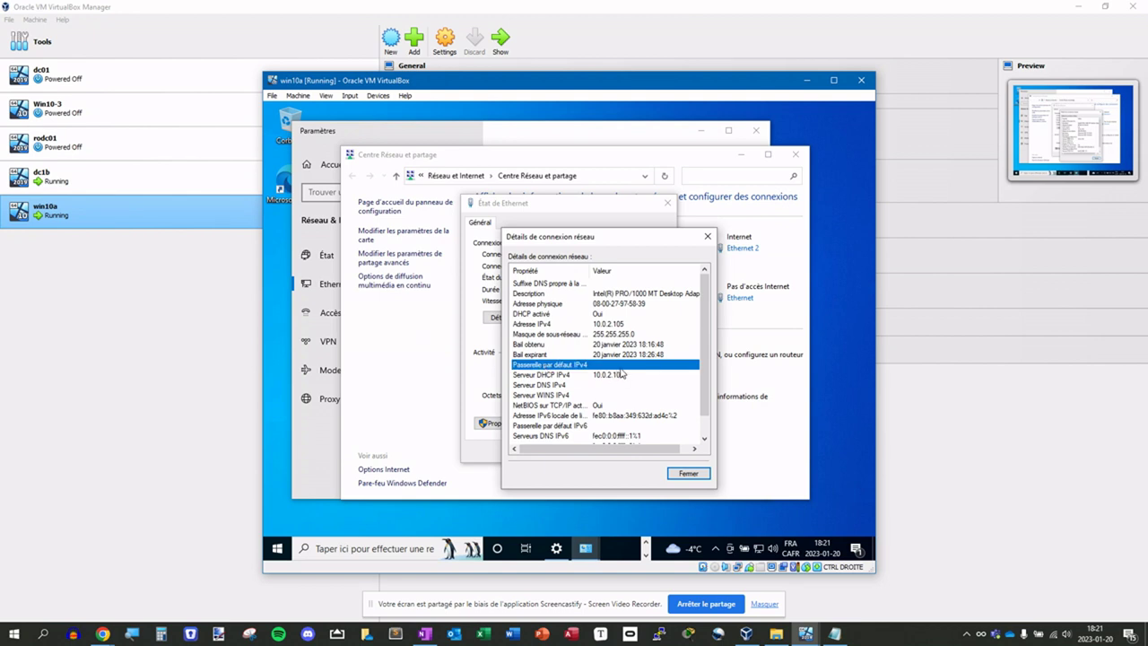
{"action": "left_click", "coordinate": [708, 238]}
{"action": "left_click", "coordinate": [508, 423]}
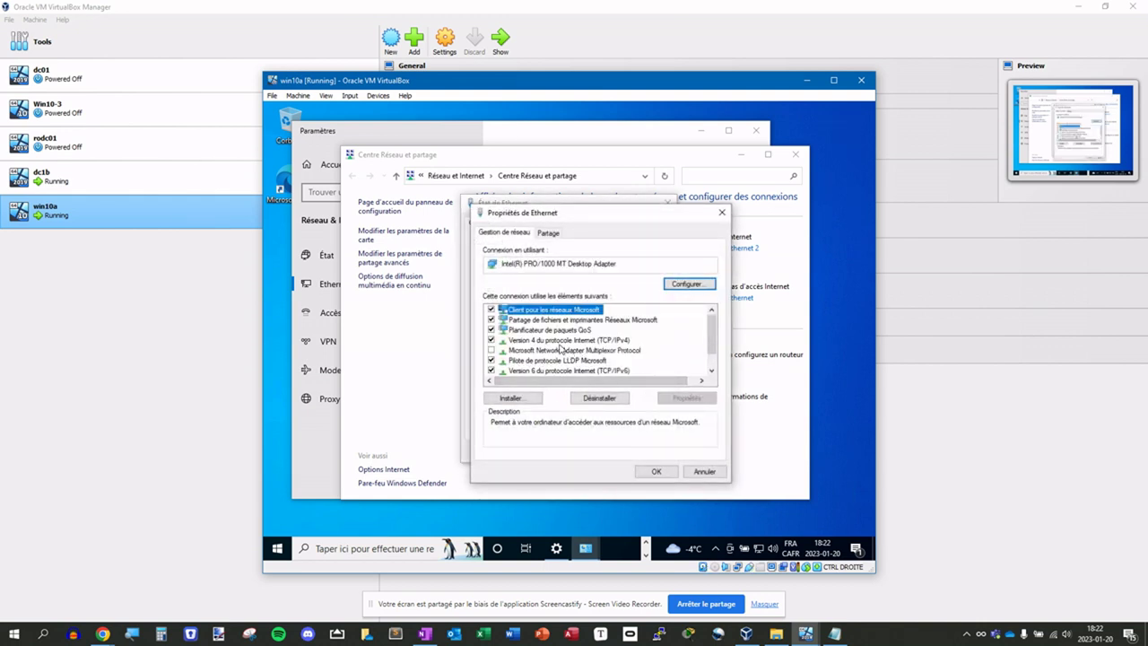
- Set IPv4 to static 192.168.56.101, mask 255.255.255.0, DNS 192.168.56.4, then confirm and close dialogs
{"action": "double_click", "coordinate": [562, 341]}
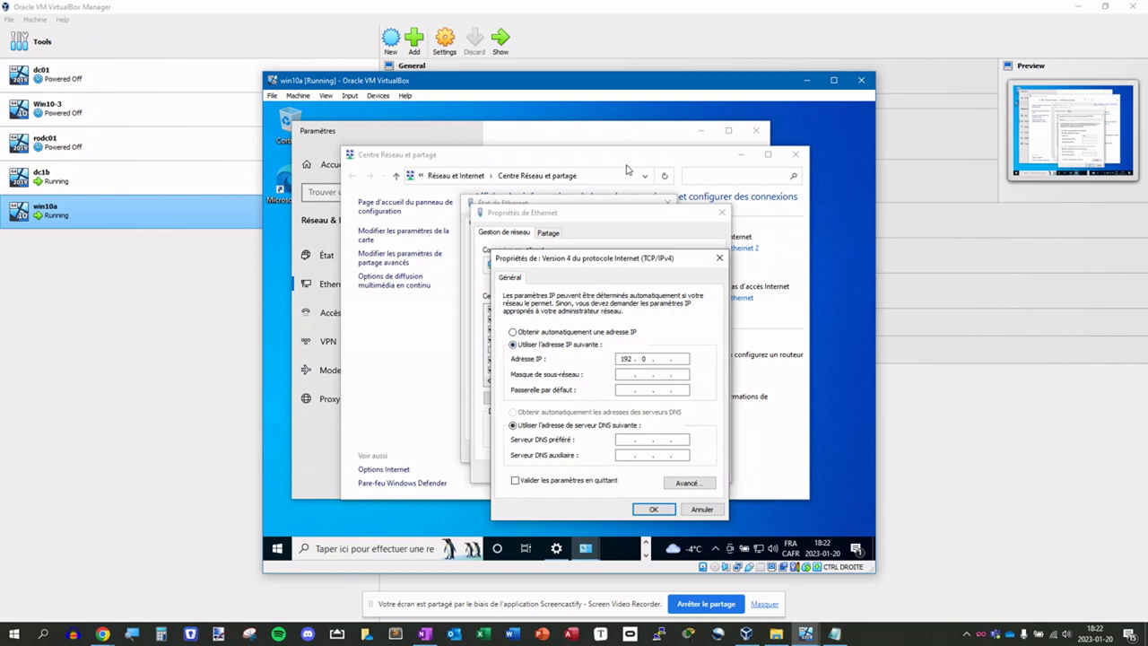
{"action": "type", "text": "8.5"}
{"action": "key", "text": "Tab"}
{"action": "key", "text": "Tab"}
{"action": "key", "text": "Tab"}
{"action": "left_click", "coordinate": [628, 454]}
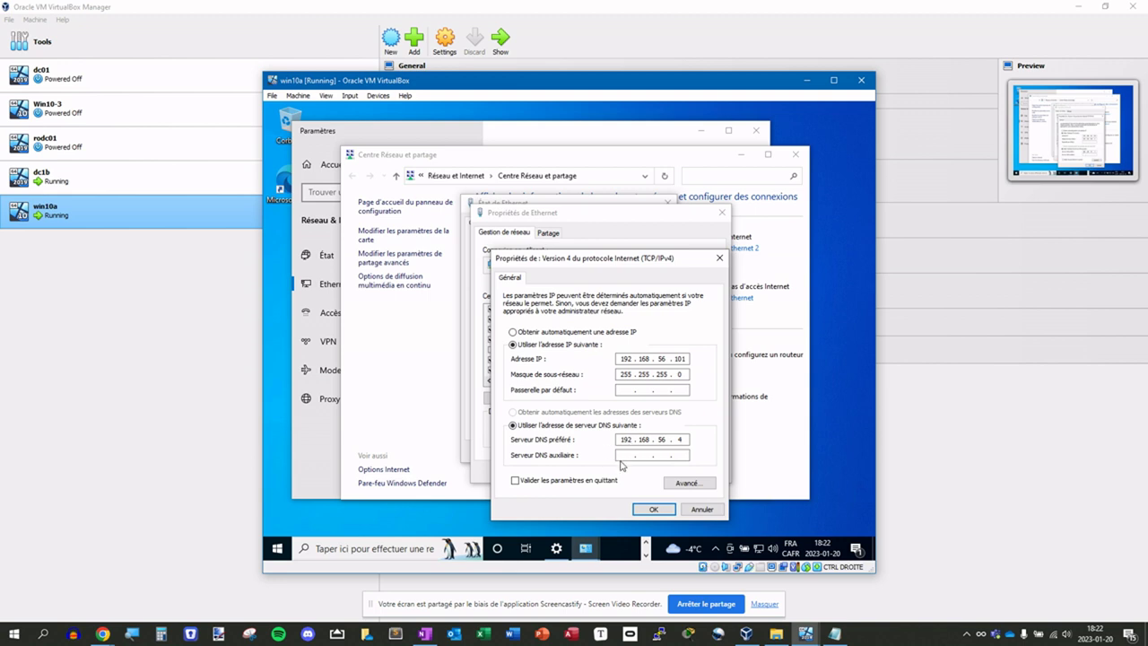
{"action": "left_click", "coordinate": [626, 455]}
{"action": "double_click", "coordinate": [680, 440]}
{"action": "left_click", "coordinate": [664, 511]}
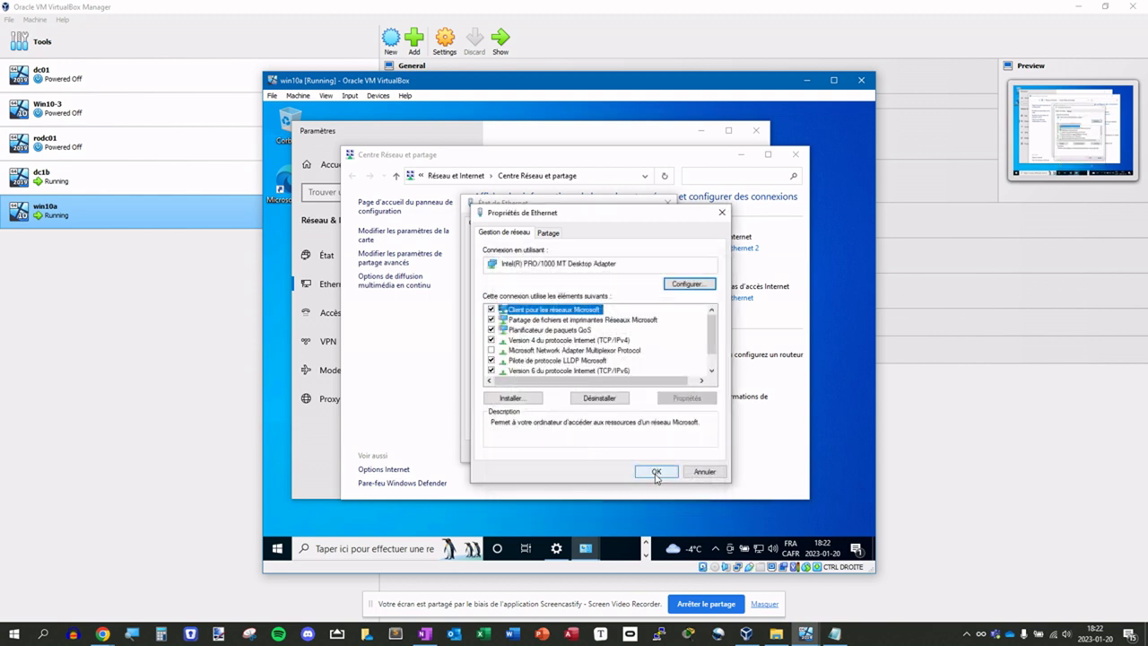
{"action": "left_click", "coordinate": [656, 471]}
{"action": "left_click", "coordinate": [639, 451]}
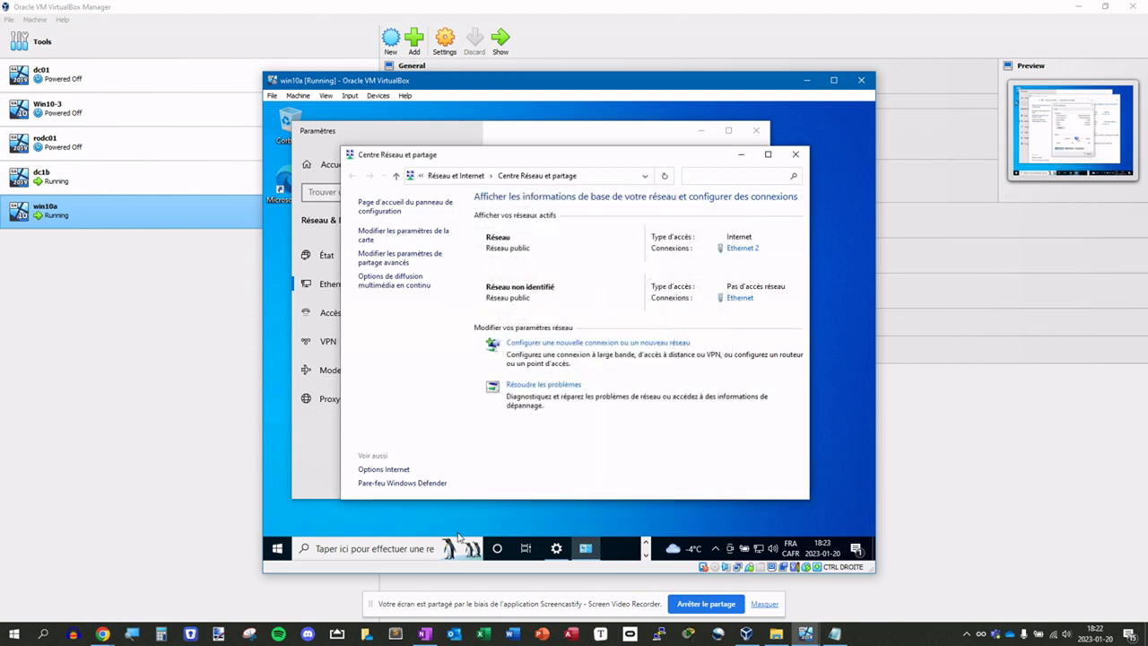
- Launch cmd from the Run box and ping 192.168.56.4, getting four replies with 0% loss
{"action": "right_click", "coordinate": [281, 550]}
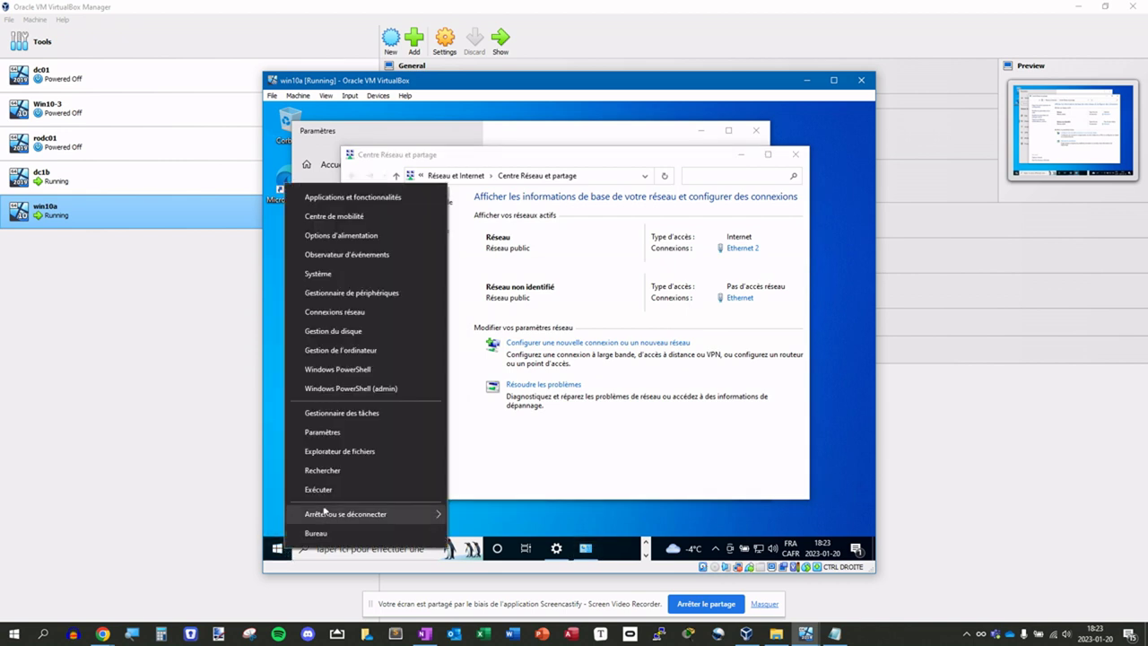
{"action": "left_click", "coordinate": [331, 490]}
{"action": "type", "text": "cmd"}
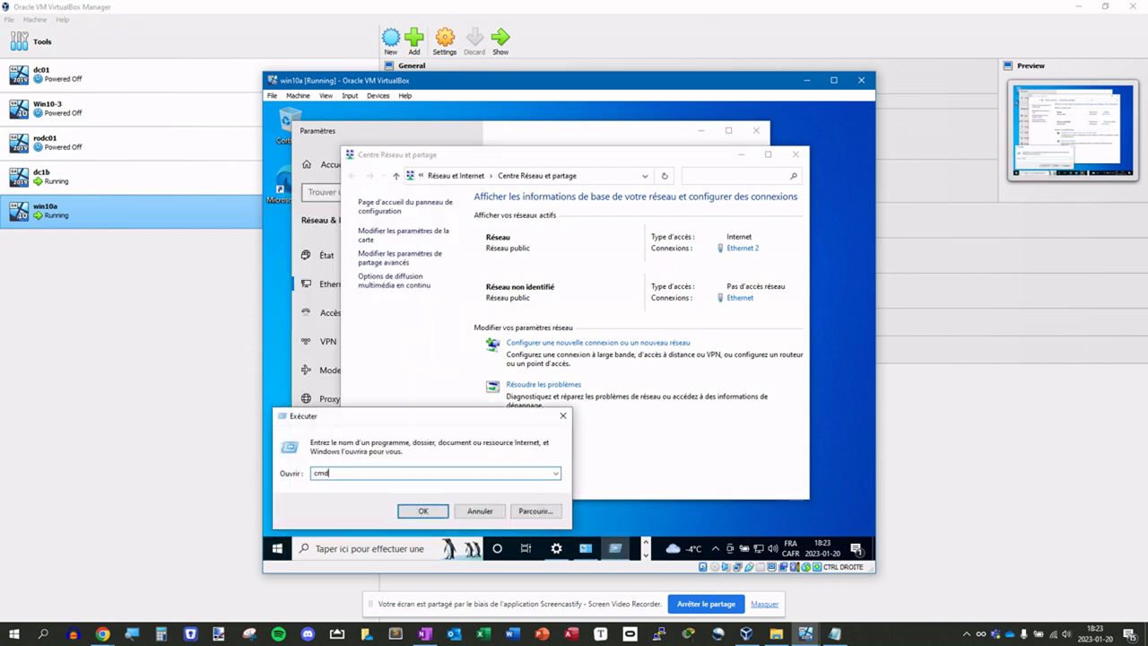
{"action": "key", "text": "Return"}
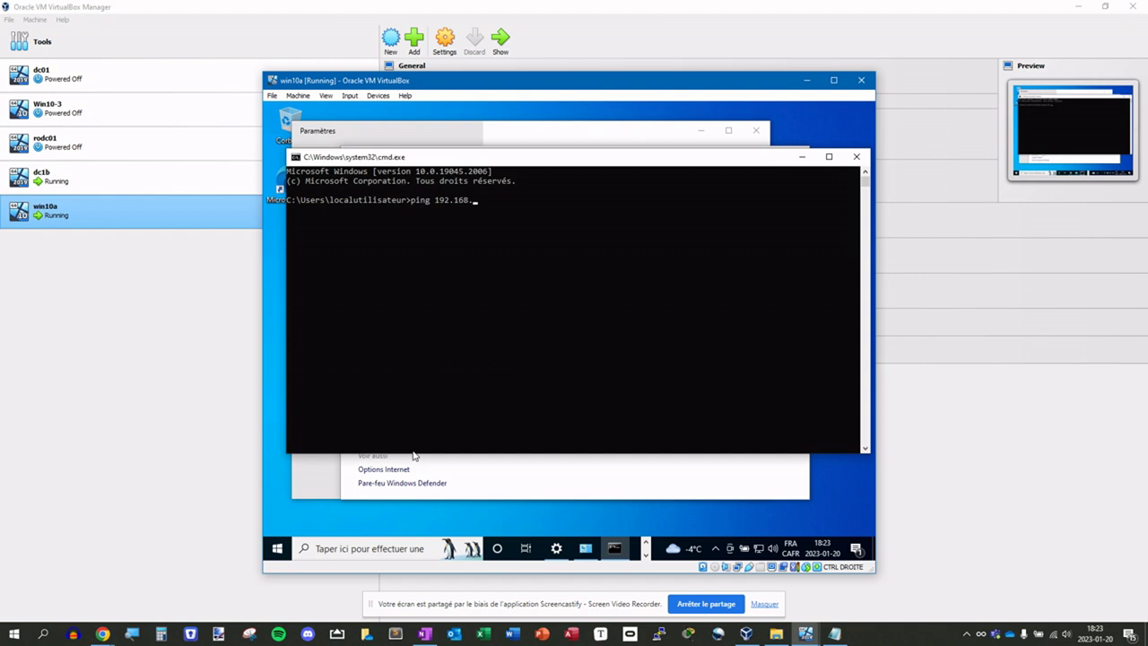
{"action": "key", "text": "Return"}
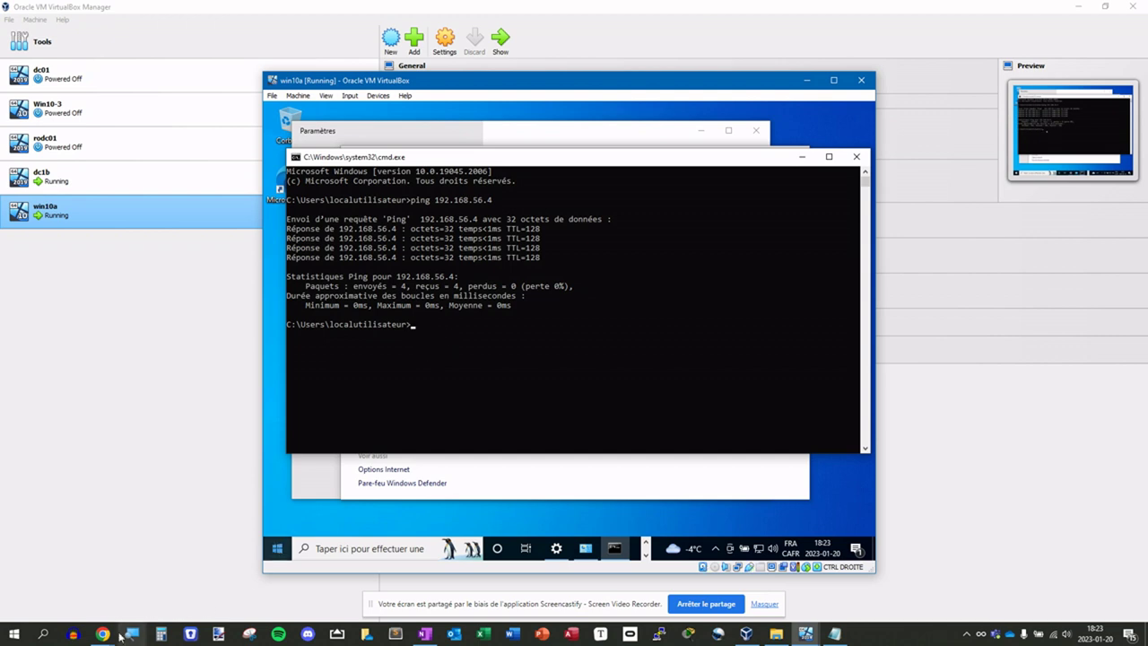
- Search Google for 'netsh allow ping icmp' in a new Chrome tab and open the How-To Geek article
{"action": "mouse_move", "coordinate": [104, 635]}
{"action": "left_click", "coordinate": [159, 536]}
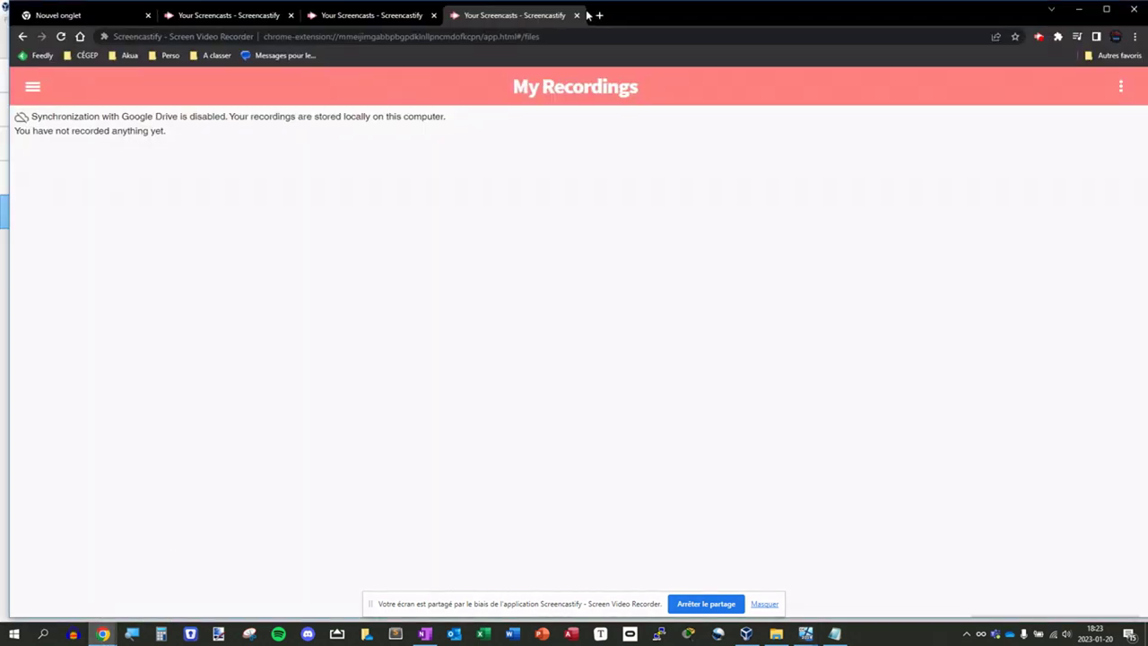
{"action": "left_click", "coordinate": [600, 15]}
{"action": "type", "text": "n"}
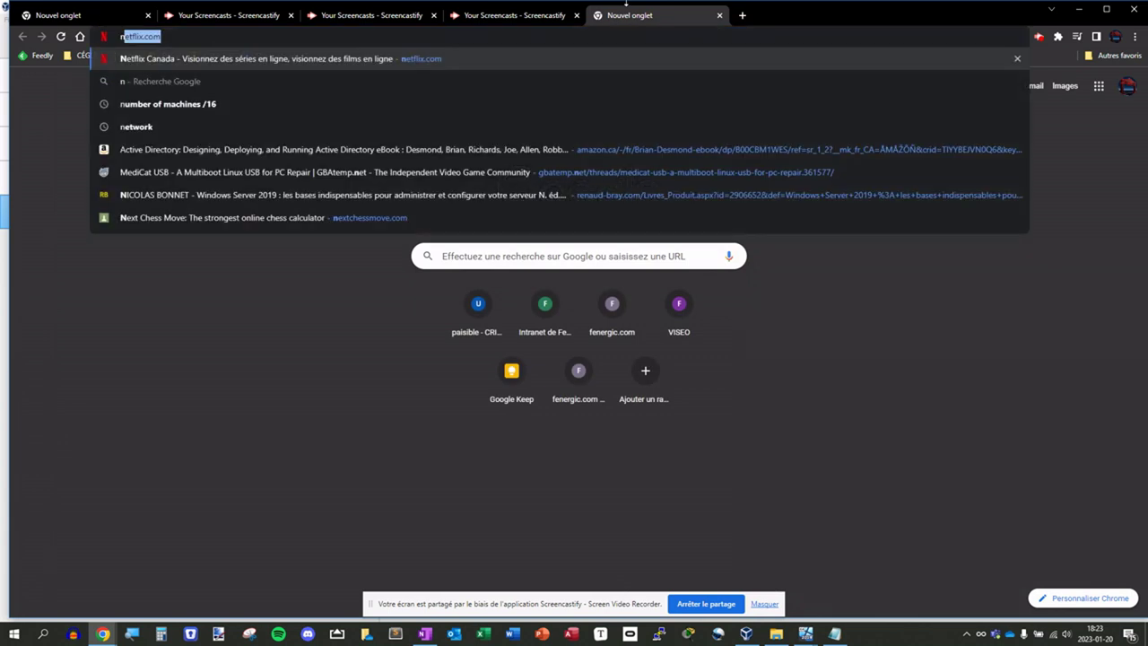
{"action": "type", "text": "etsh"}
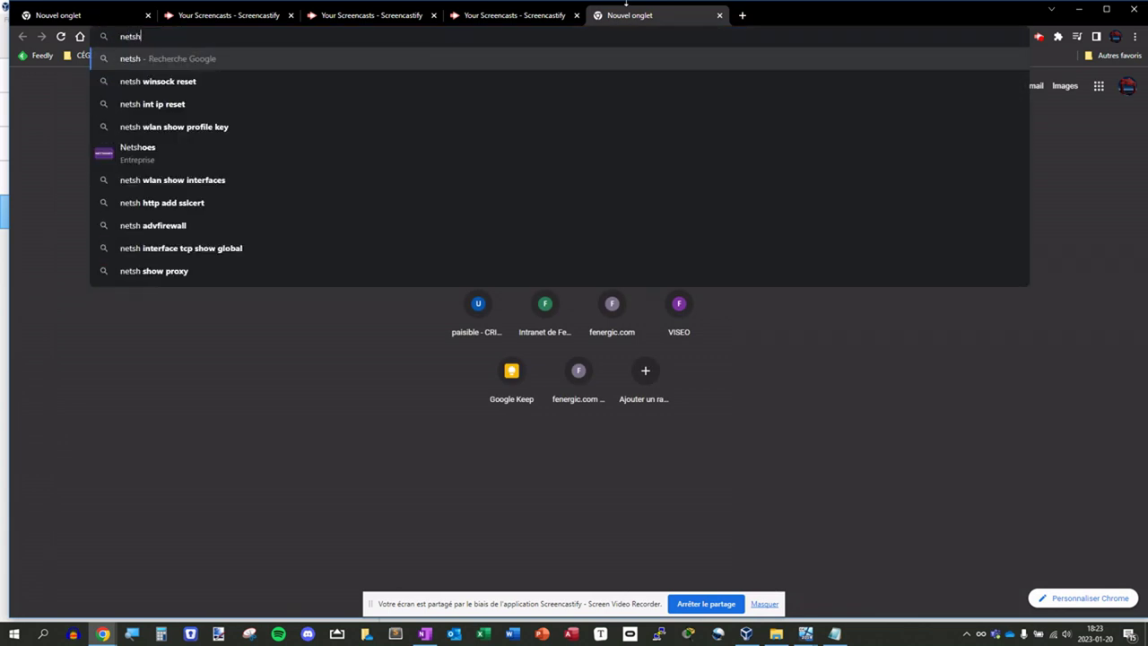
{"action": "type", "text": " all"}
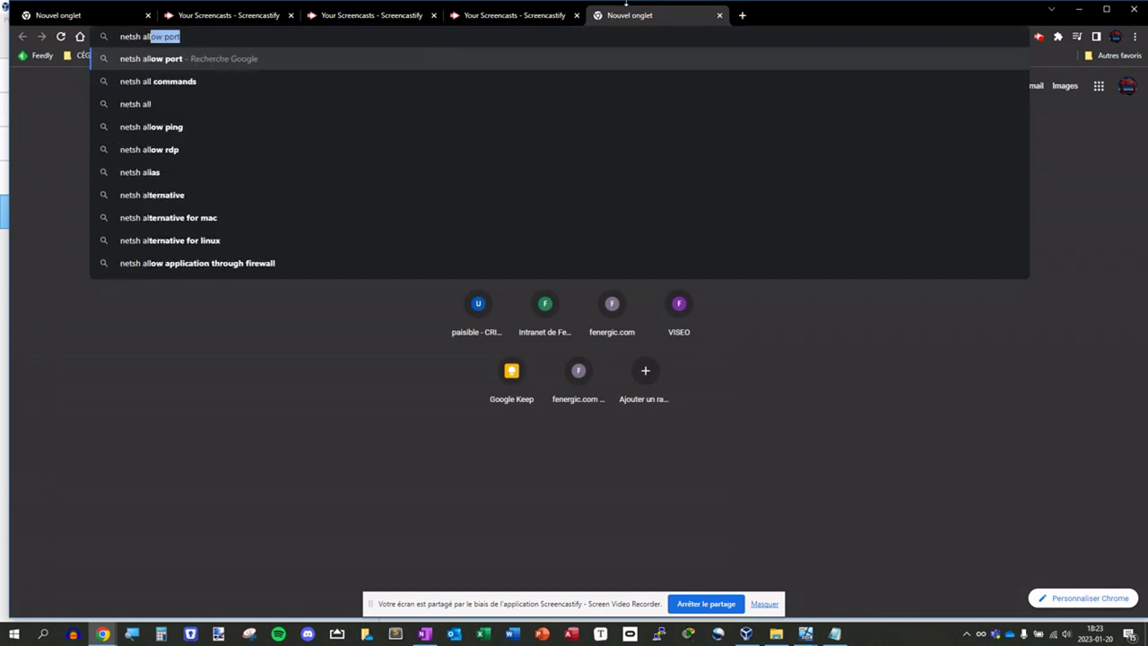
{"action": "type", "text": "ow ping icmp"}
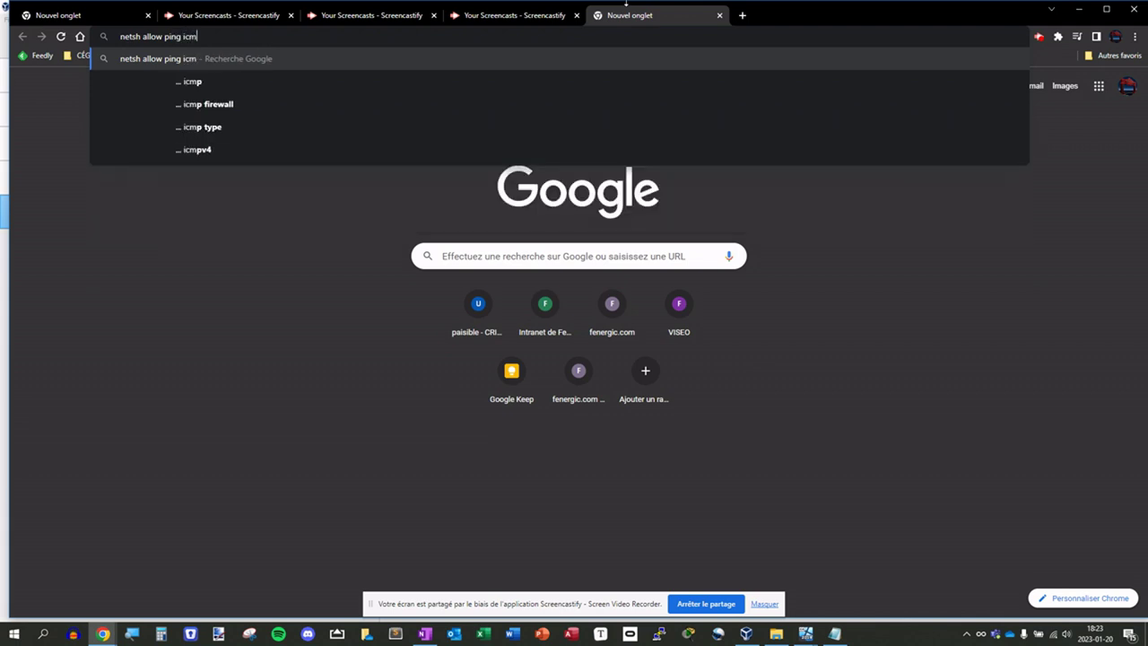
{"action": "key", "text": "Return"}
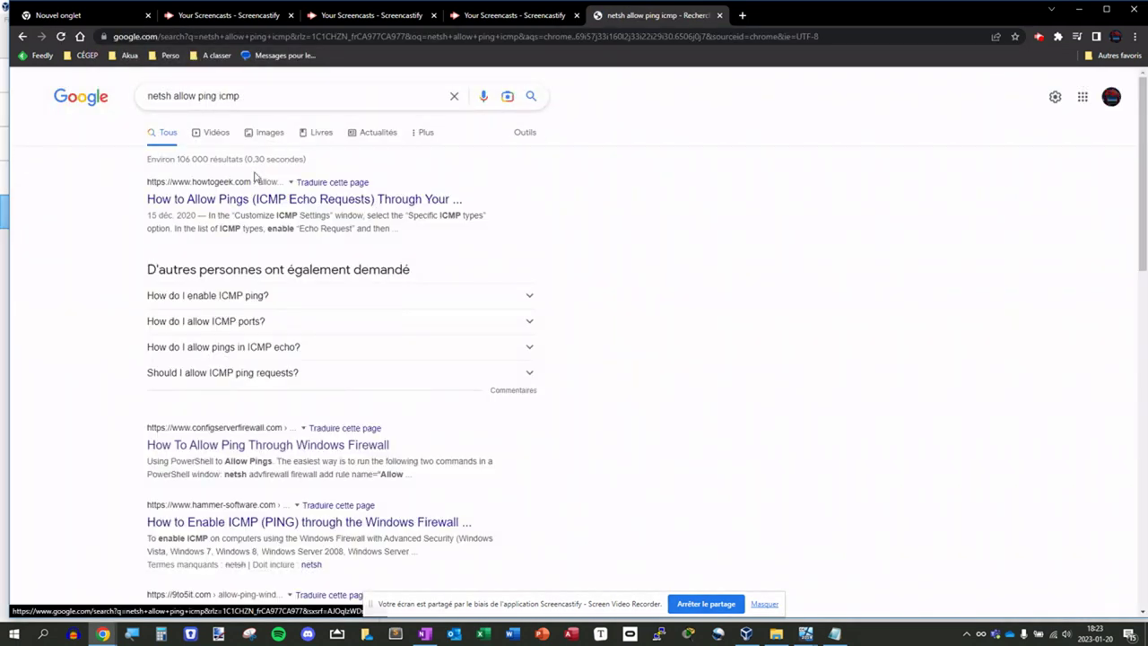
{"action": "left_click", "coordinate": [275, 199]}
- Highlight the article's ICMPv6 netsh firewall rule command, then return to VirtualBox Manager
{"action": "scroll", "coordinate": [398, 341], "scroll_direction": "down", "scroll_amount": 10}
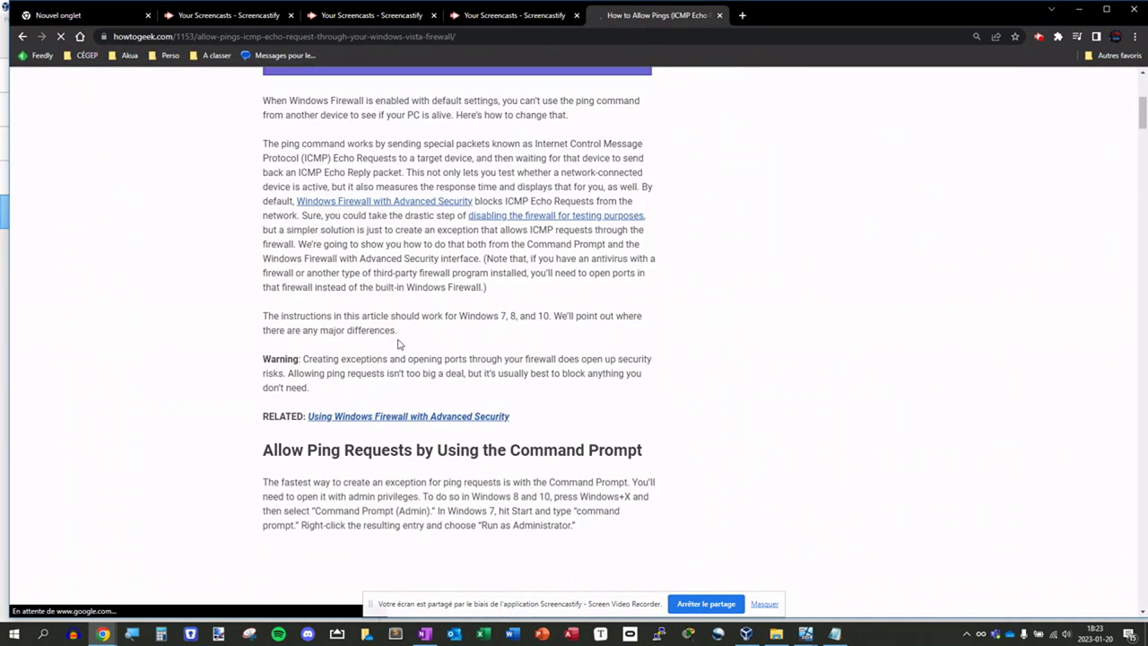
{"action": "scroll", "coordinate": [397, 338], "scroll_direction": "down", "scroll_amount": 3}
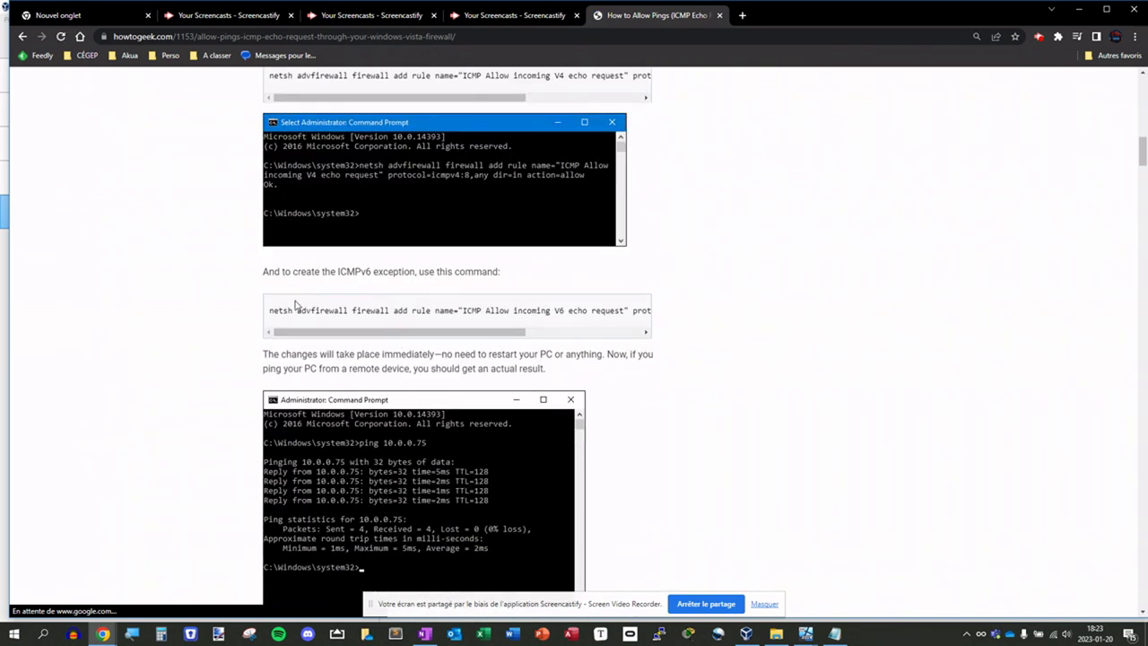
{"action": "left_click_drag", "start_coordinate": [303, 335], "coordinate": [249, 321]}
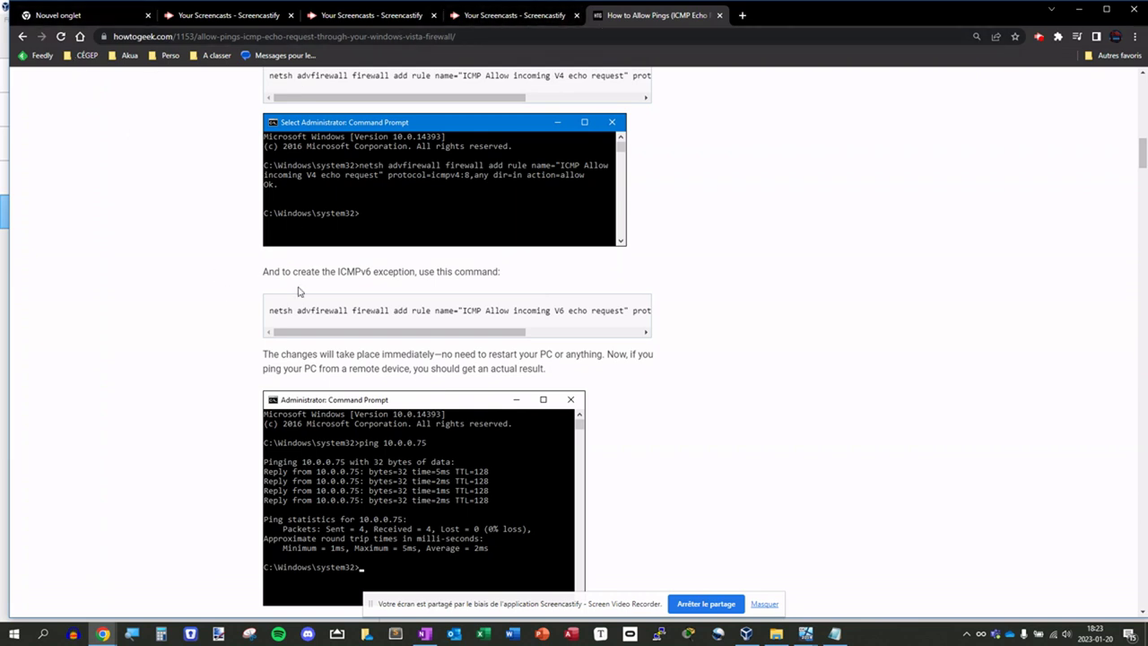
{"action": "left_click_drag", "start_coordinate": [269, 310], "coordinate": [774, 310]}
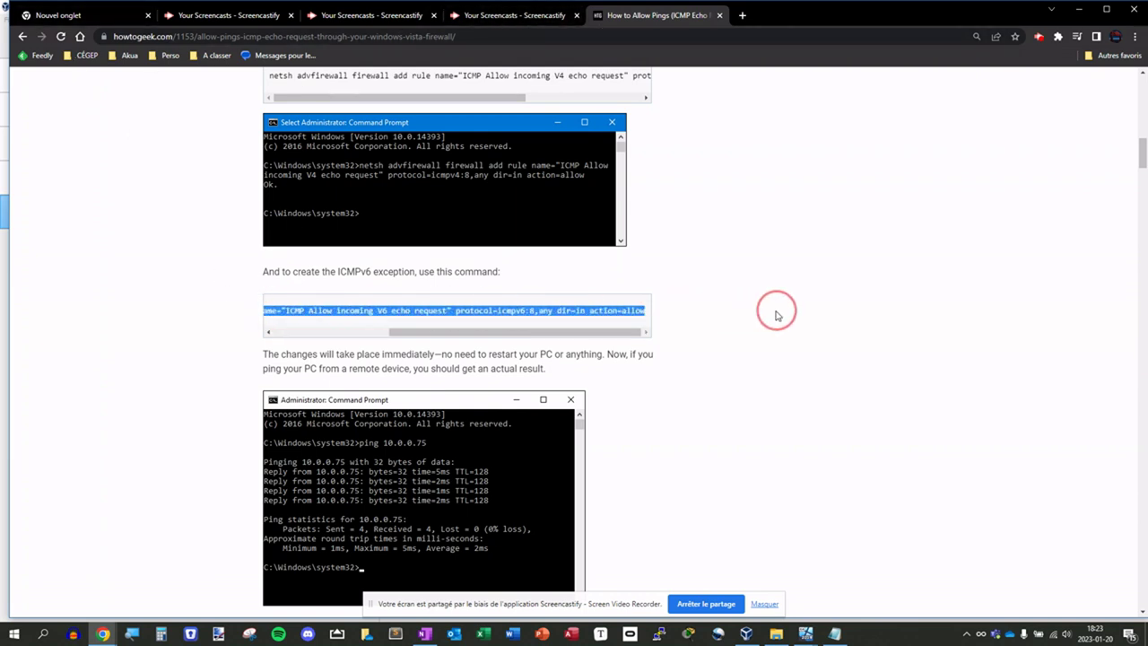
{"action": "left_click", "coordinate": [577, 333]}
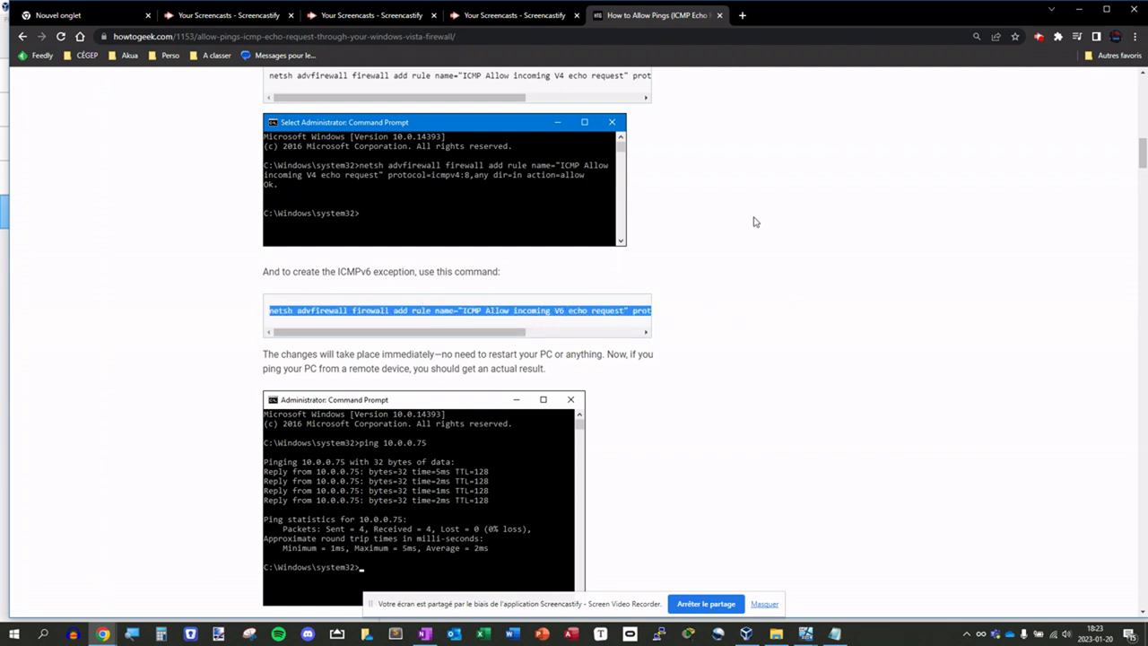
{"action": "left_click", "coordinate": [749, 634]}
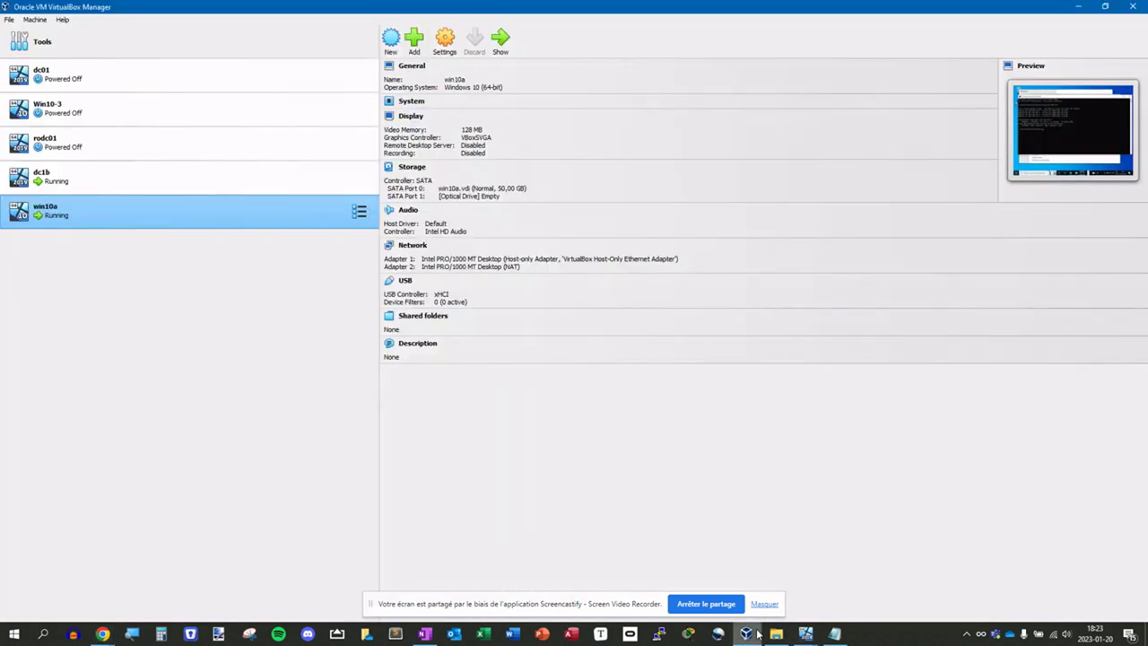
- Return to the win10a VM window, shift the command prompt down, and type nslookup
{"action": "mouse_move", "coordinate": [806, 635]}
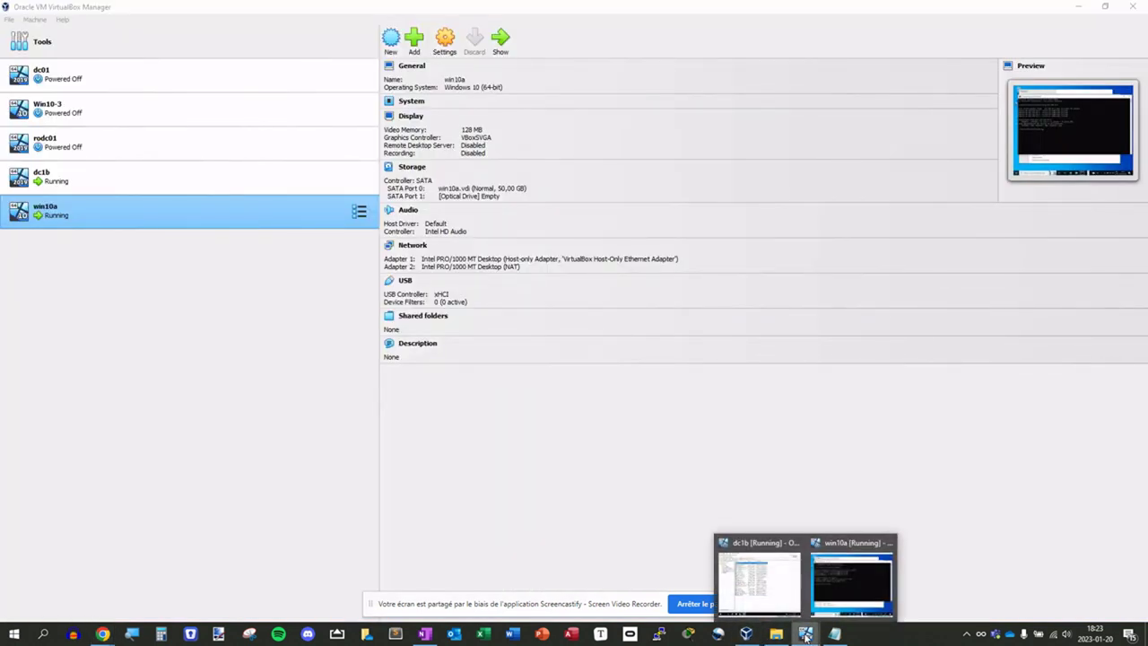
{"action": "left_click", "coordinate": [853, 588]}
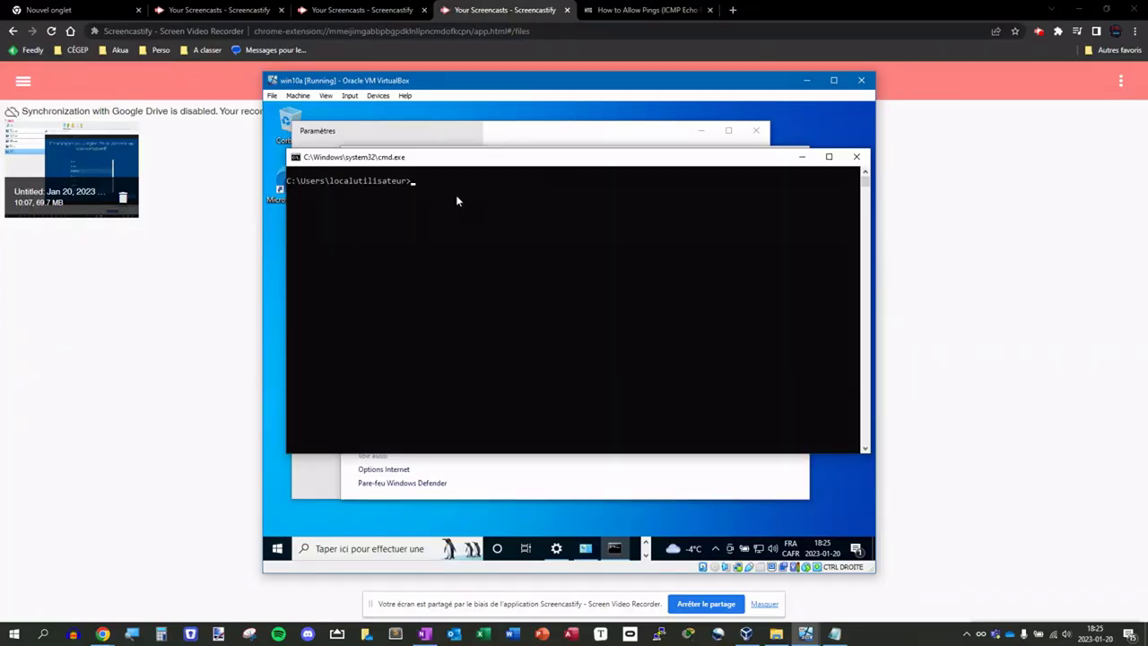
{"action": "left_click_drag", "start_coordinate": [456, 158], "coordinate": [453, 176]}
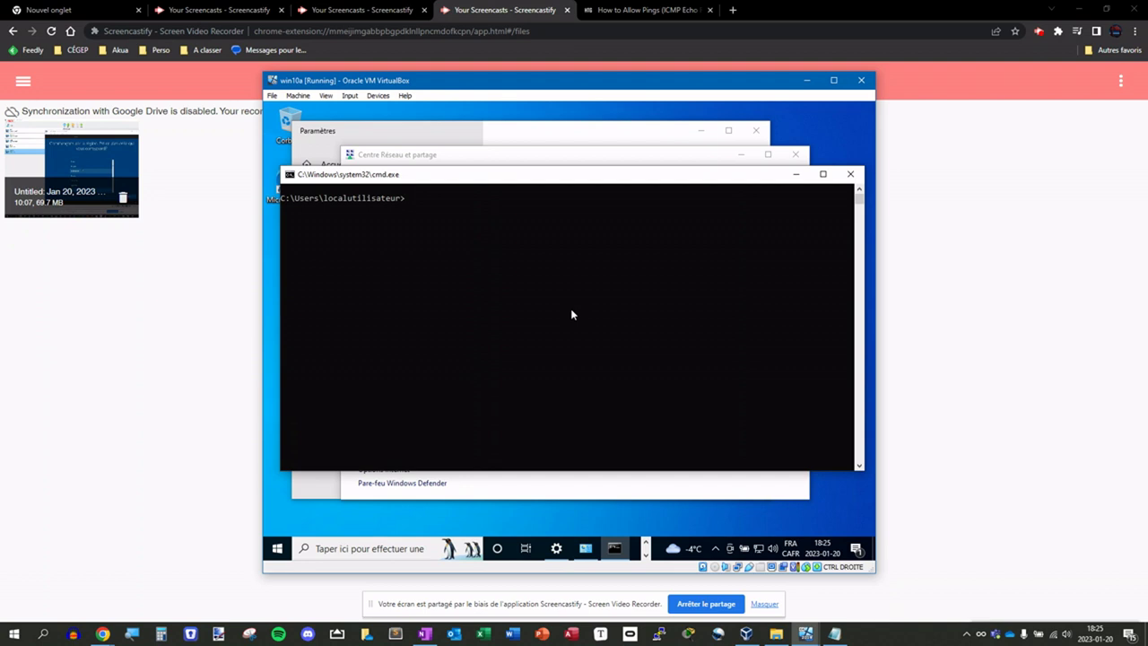
{"action": "type", "text": "nslookup"}
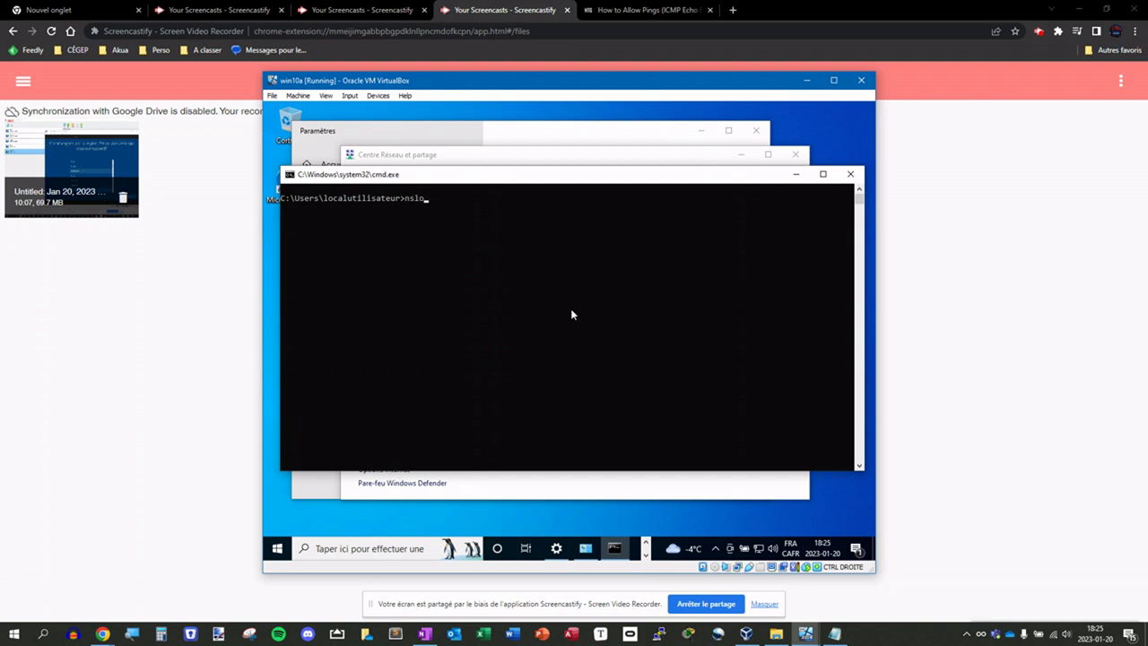